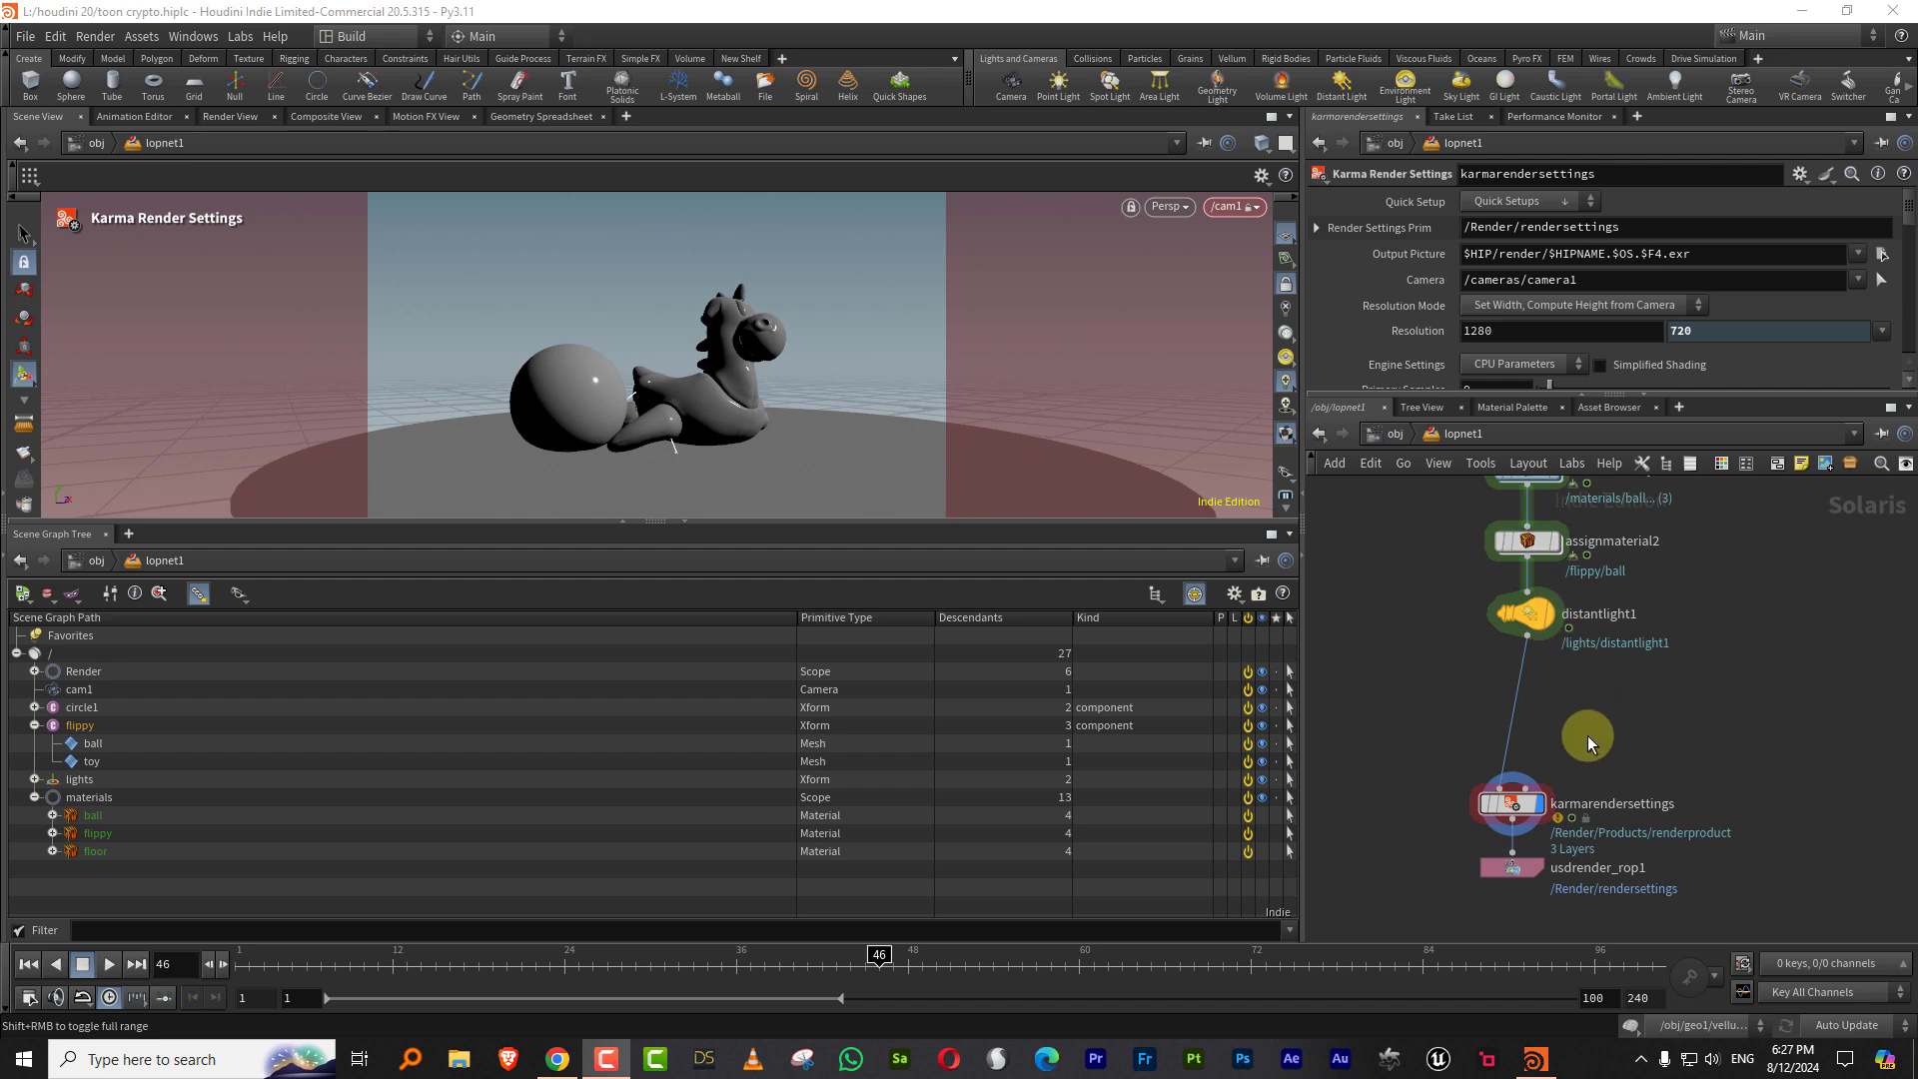
# Step: Inspect the flippy SOP Import node, scrub its animation to frame 38, and highlight the ball mesh in the scene graph
pyautogui.scroll(3, 1613, 669)
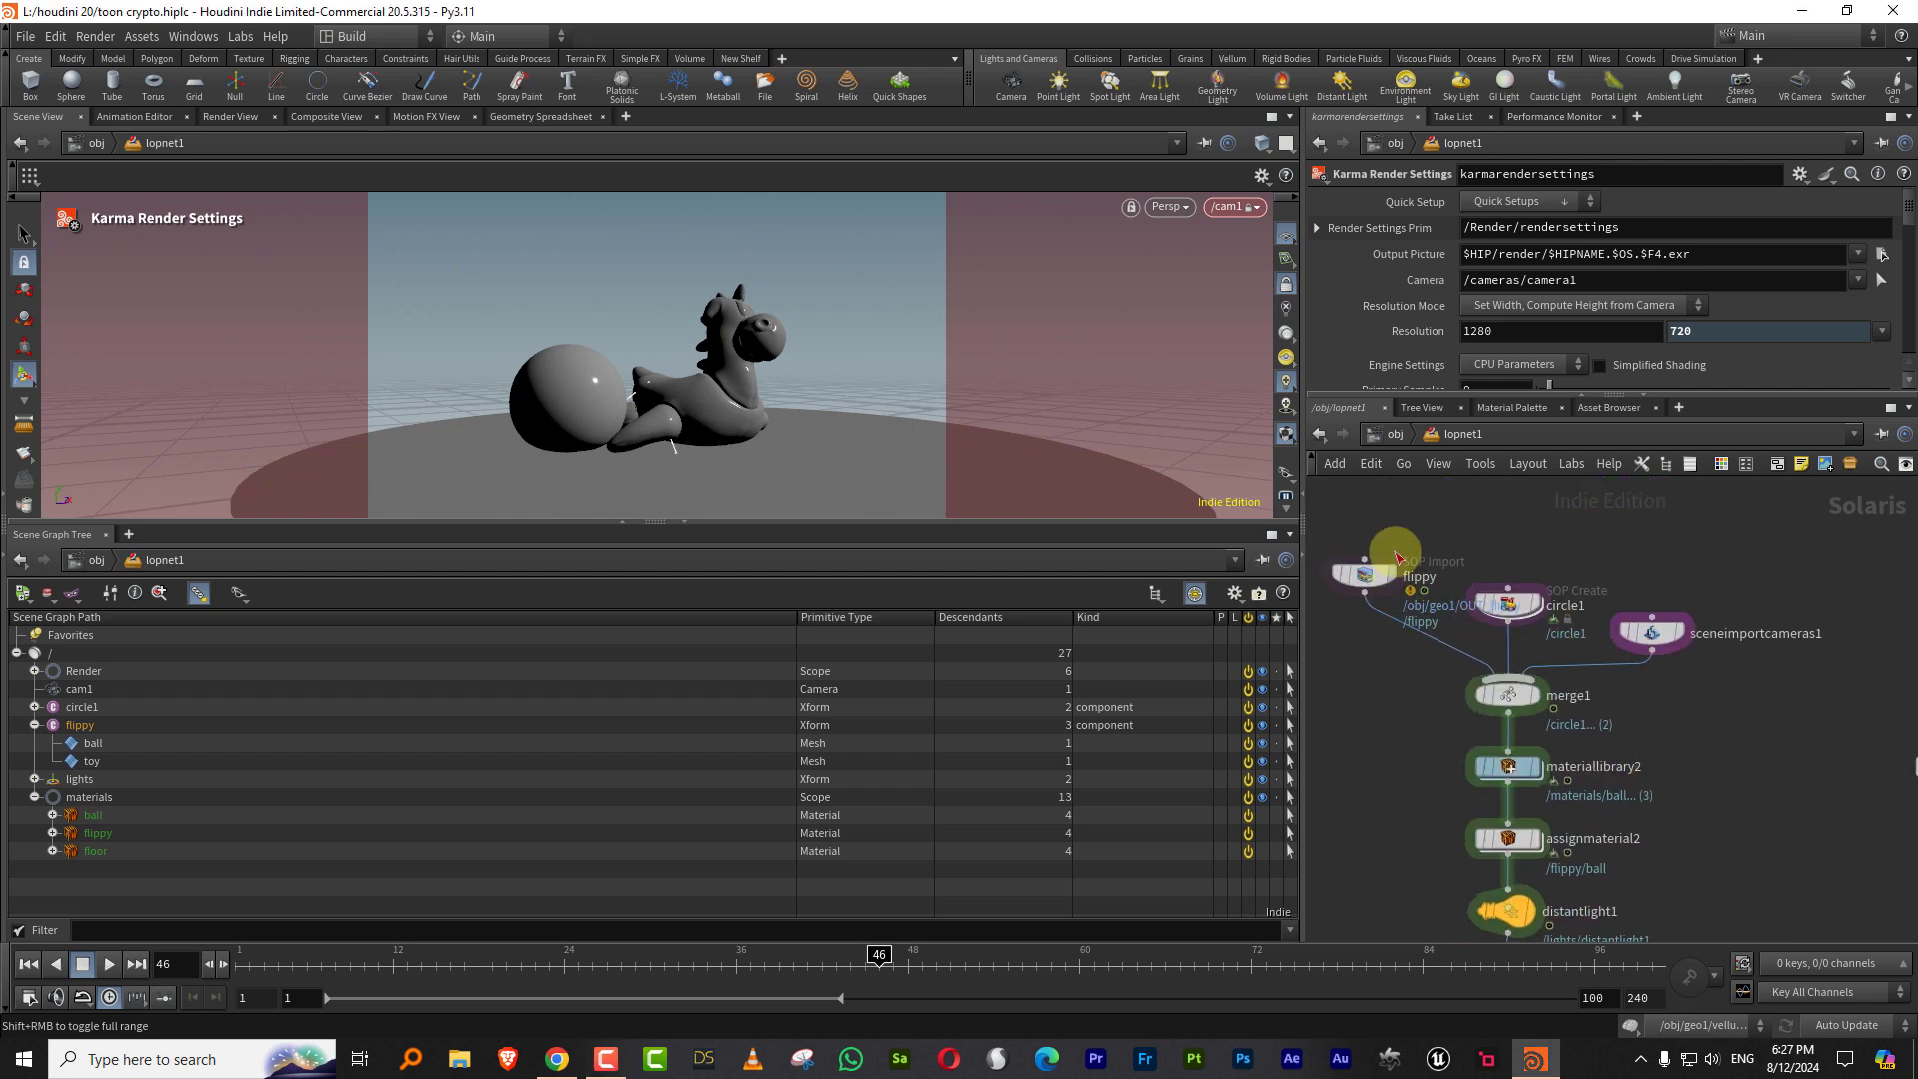
pyautogui.click(1365, 574)
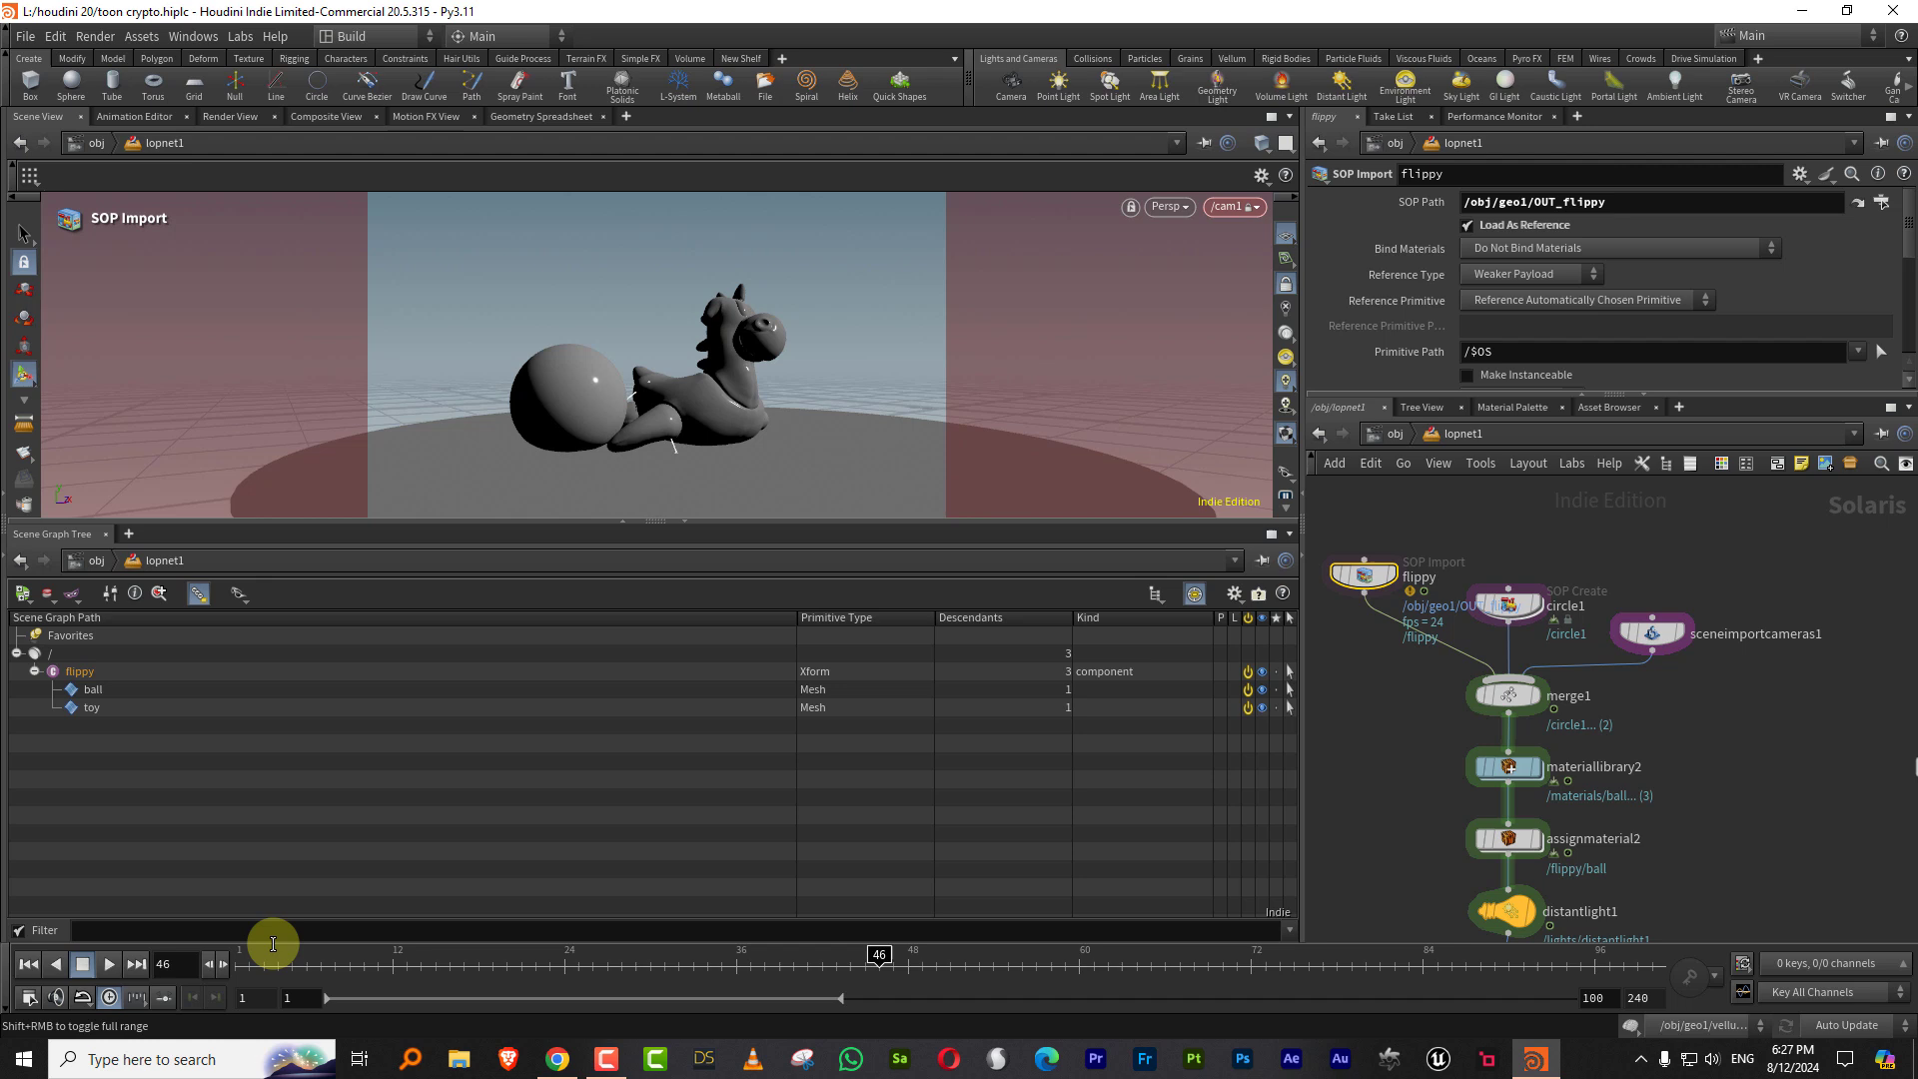
pyautogui.moveTo(326, 964); pyautogui.dragTo(768, 964)
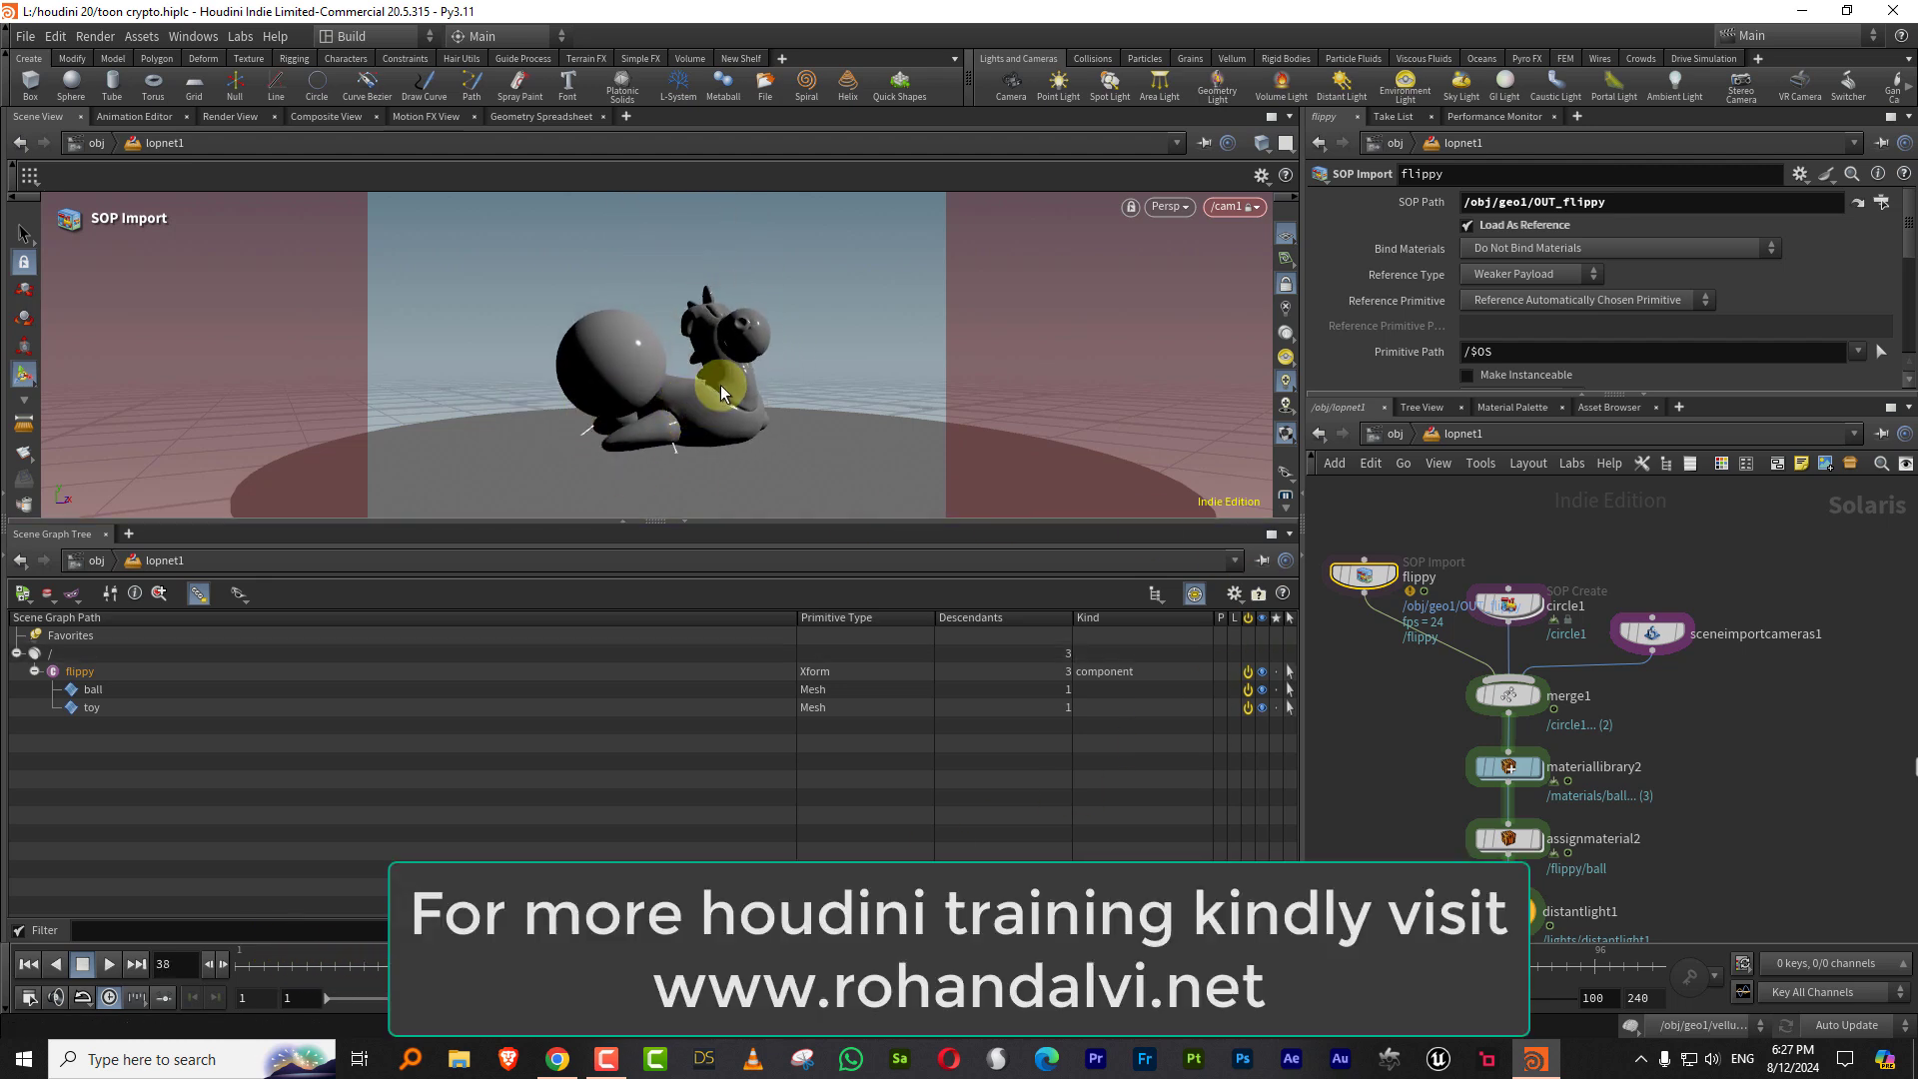
pyautogui.click(125, 689)
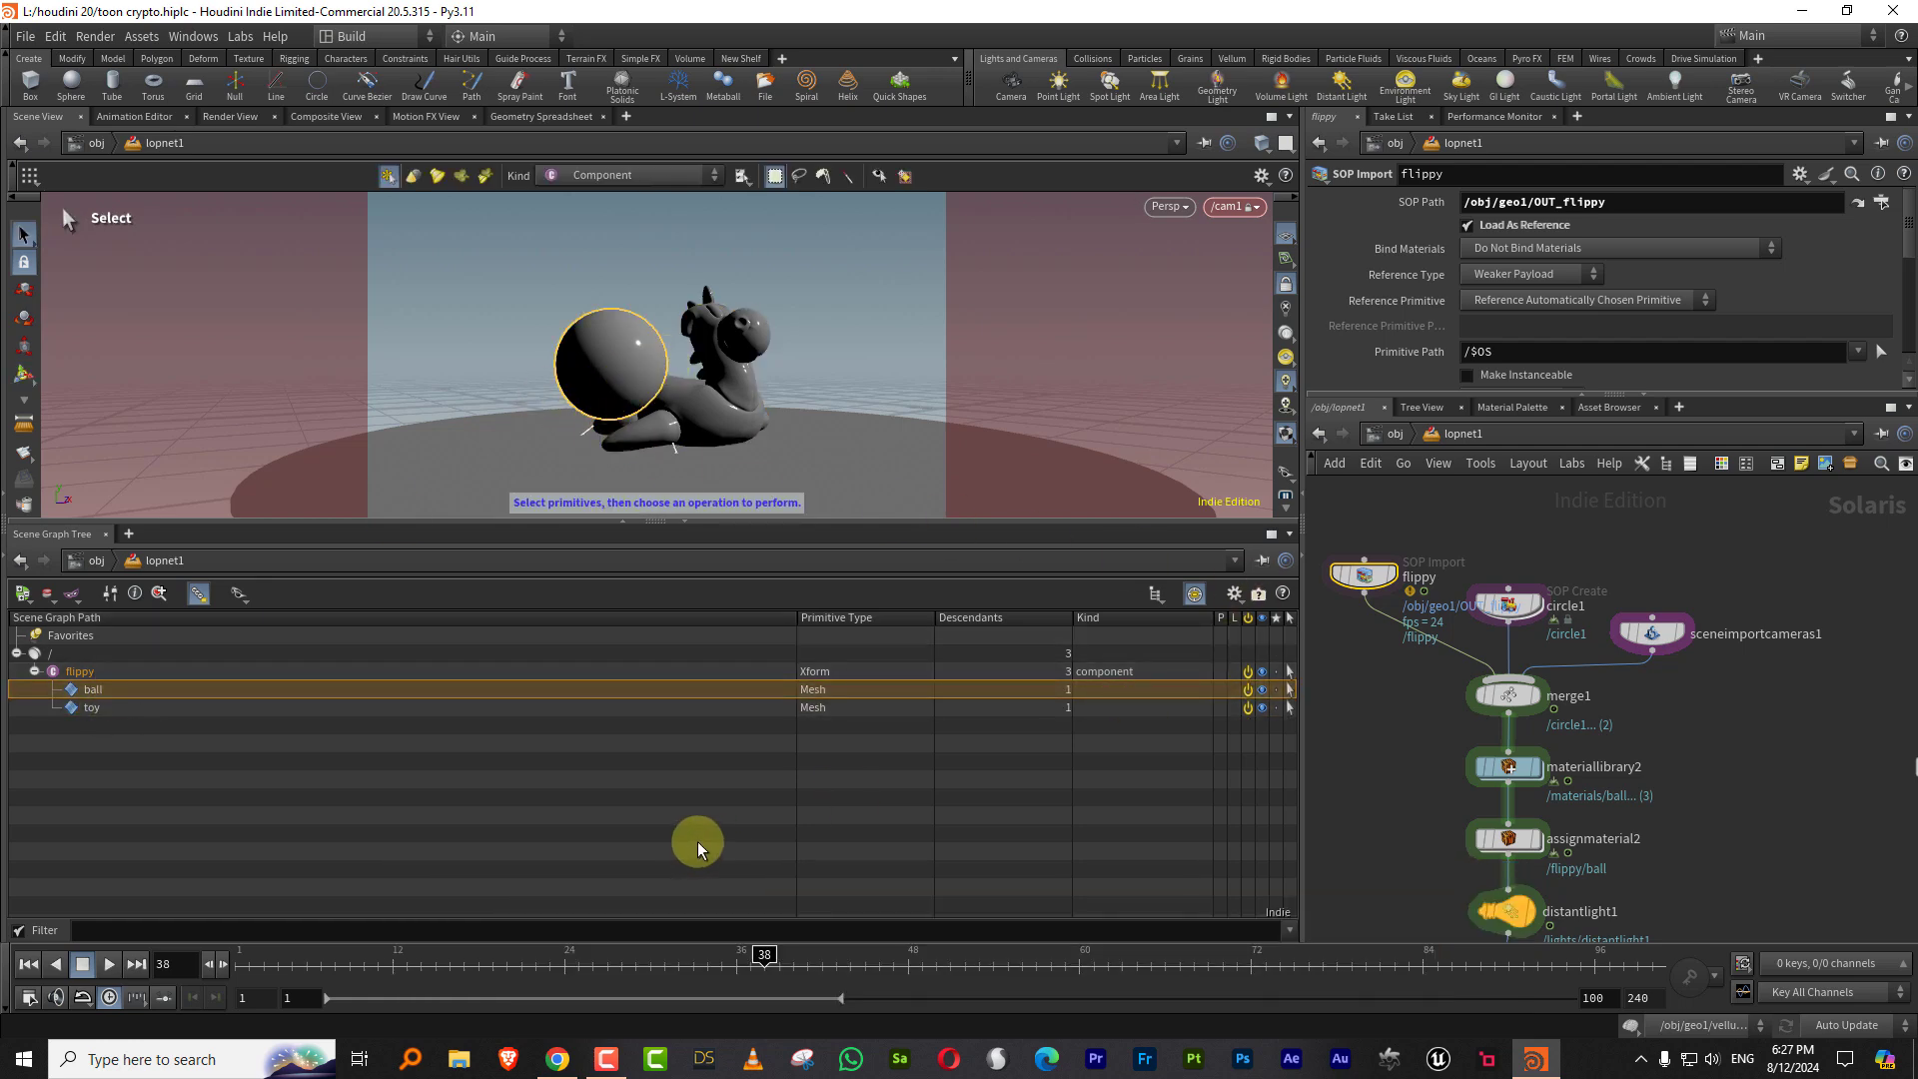
pyautogui.click(753, 802)
# Step: Inspect the circle1 and sceneimportcameras1 nodes and the object-level network that holds the source camera
pyautogui.click(1510, 606)
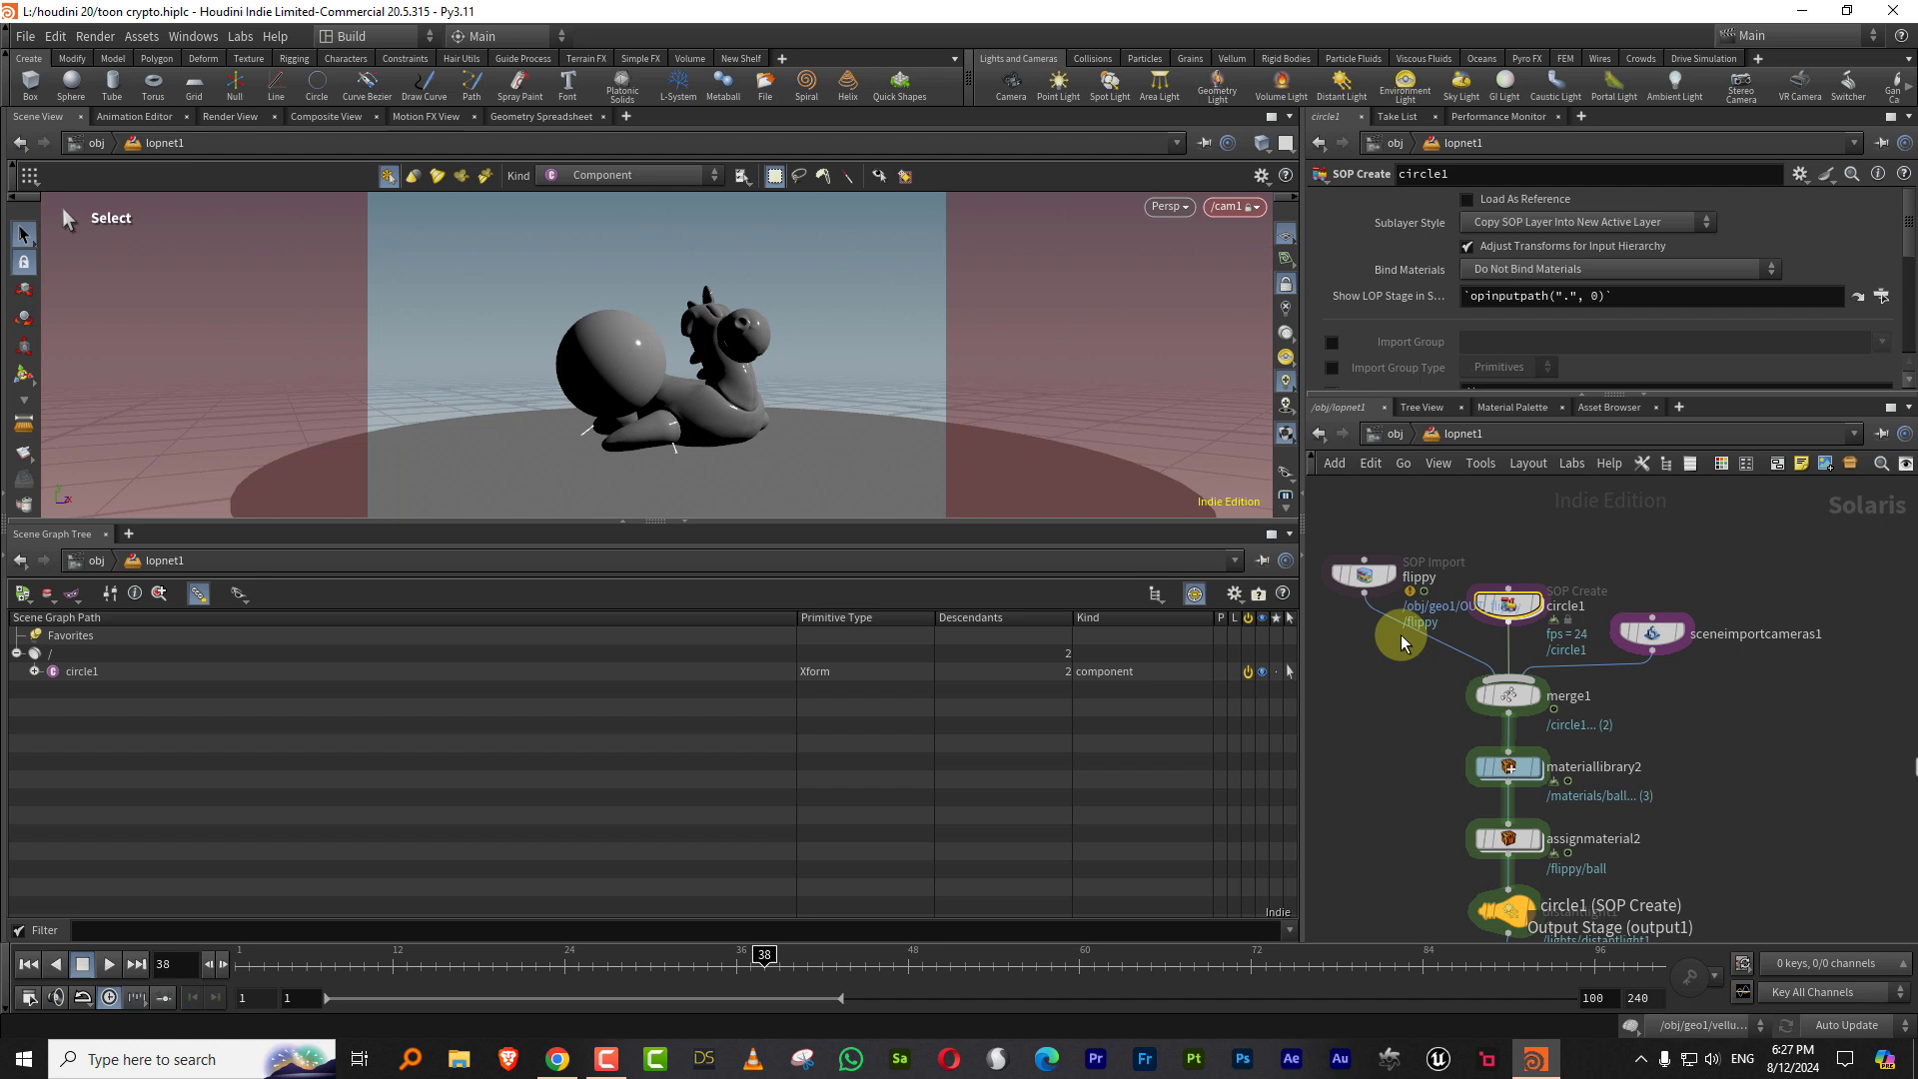
pyautogui.click(1646, 631)
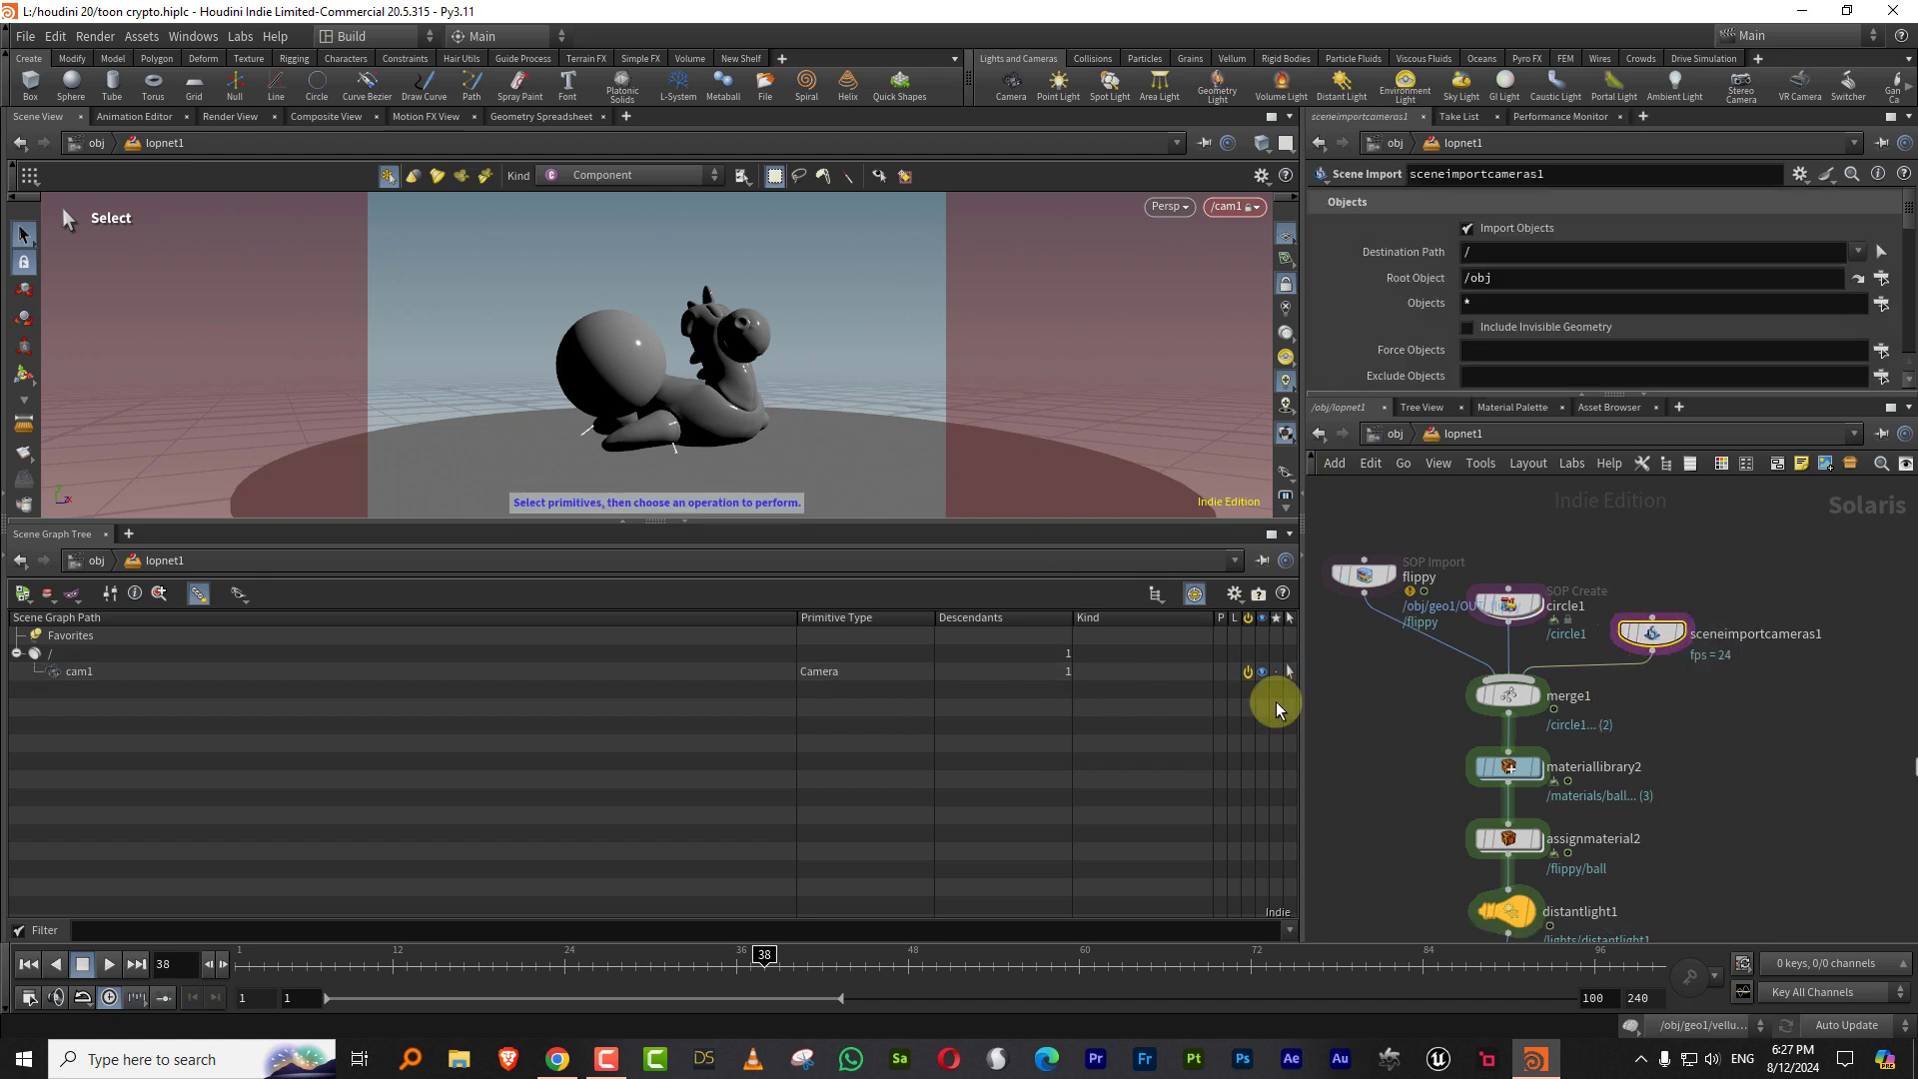
pyautogui.click(1399, 435)
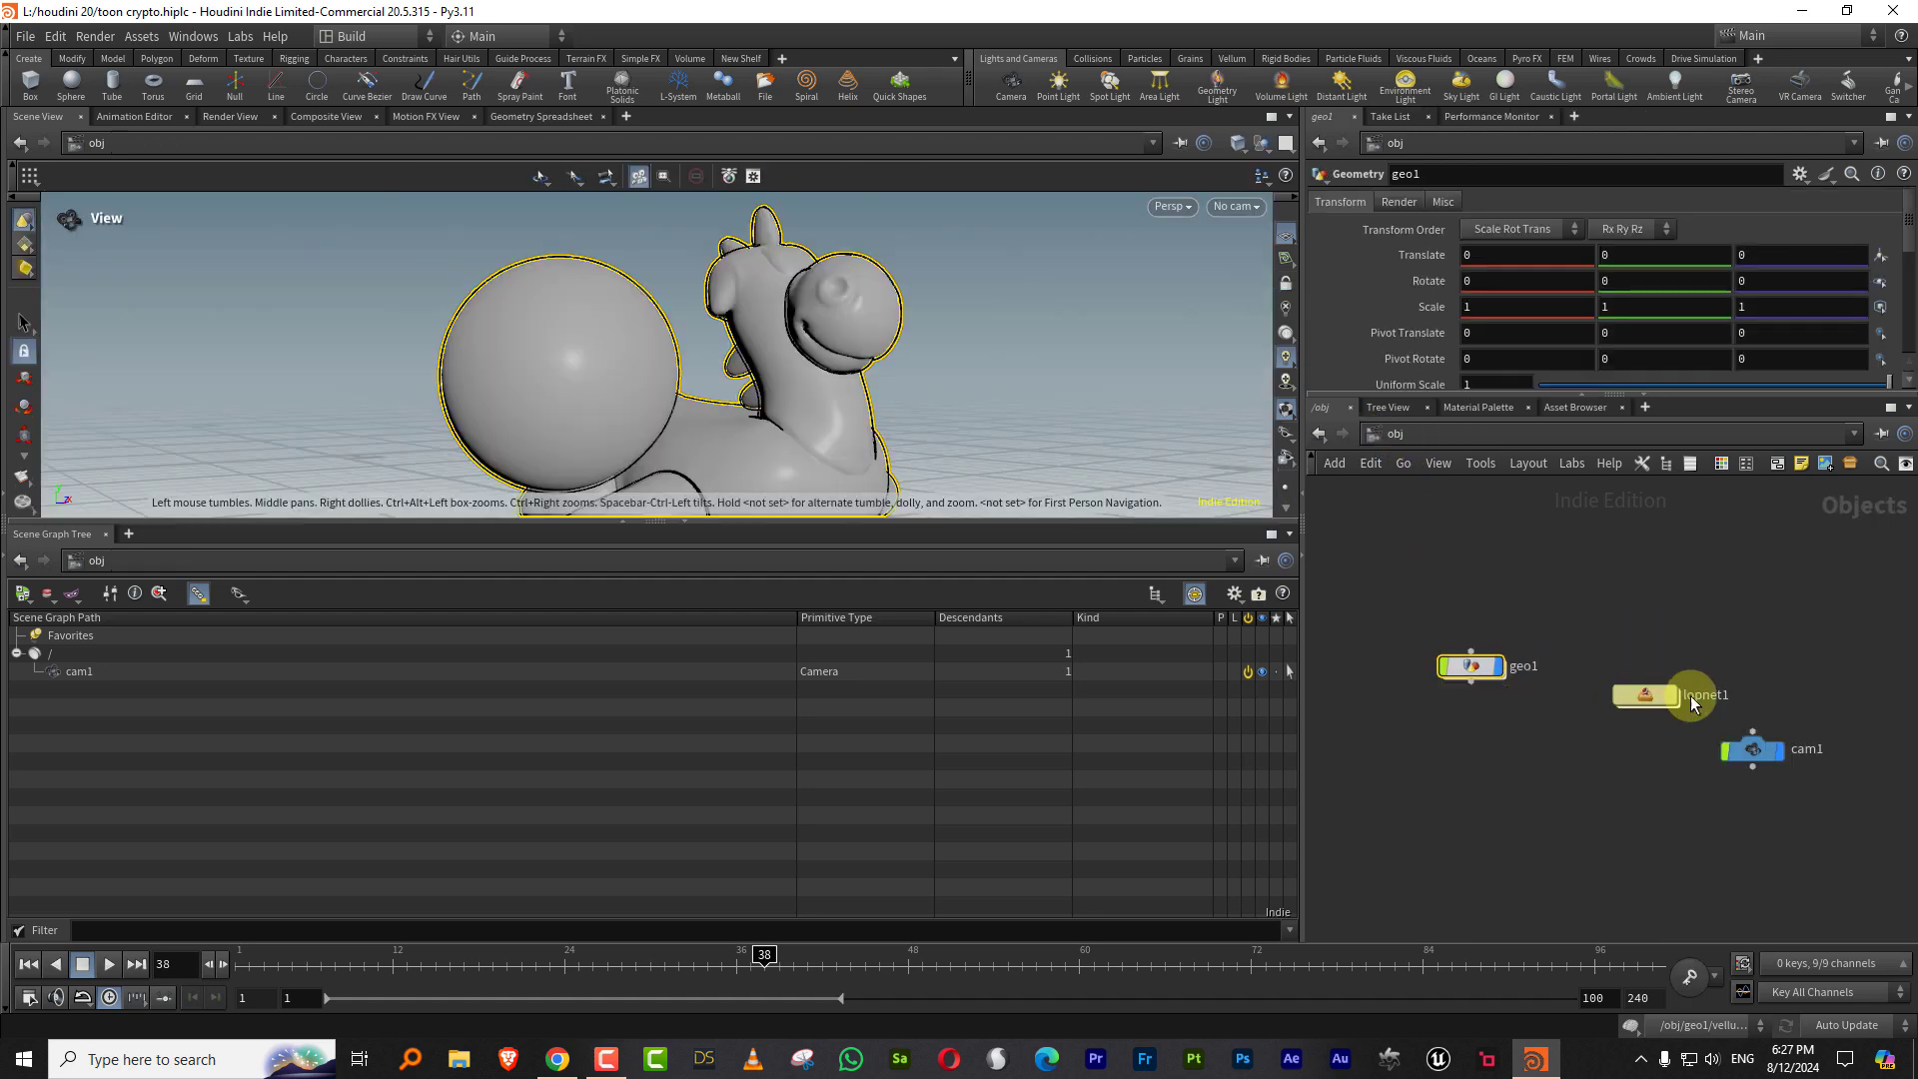
pyautogui.doubleClick(1646, 695)
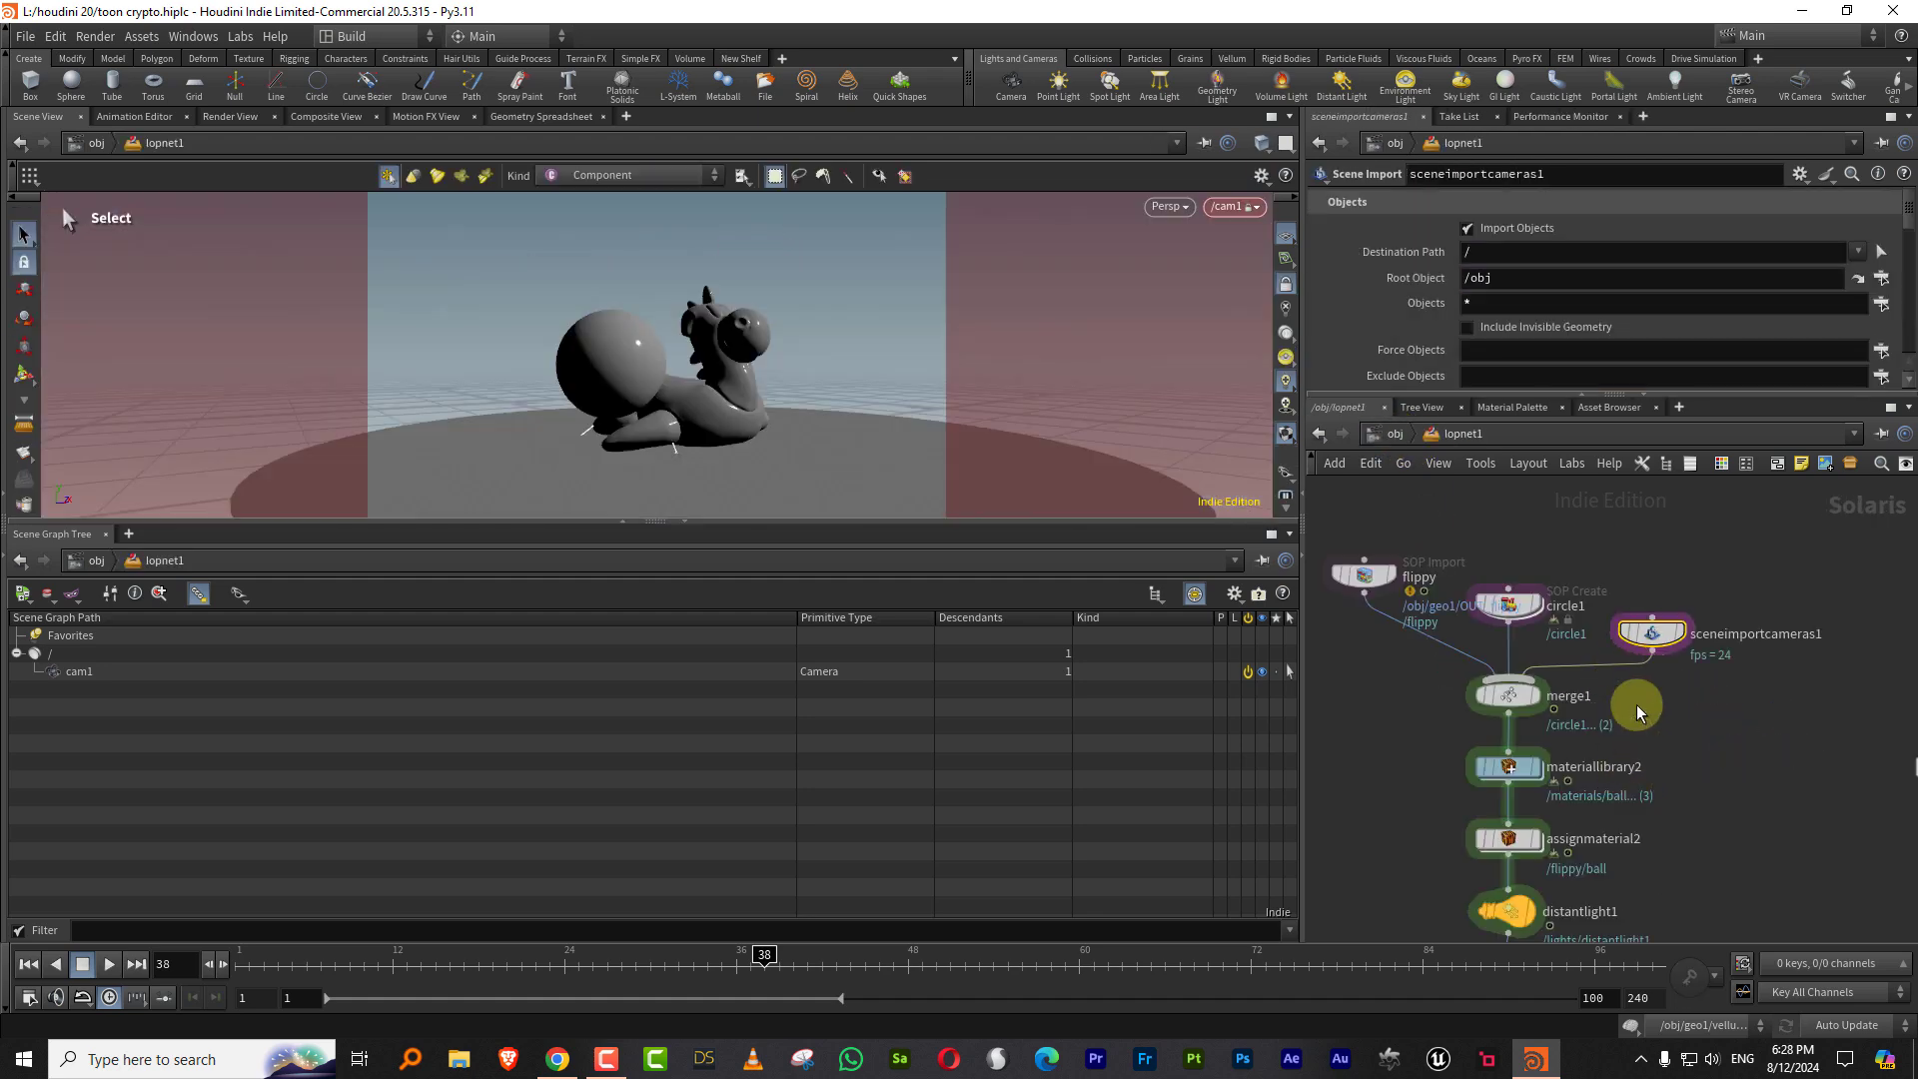
# Step: Examine the ball, flippy and floor materials in the scene graph at the karmarendersettings node
pyautogui.moveTo(1637, 689); pyautogui.dragTo(1618, 556, button='middle')
pyautogui.click(1476, 825)
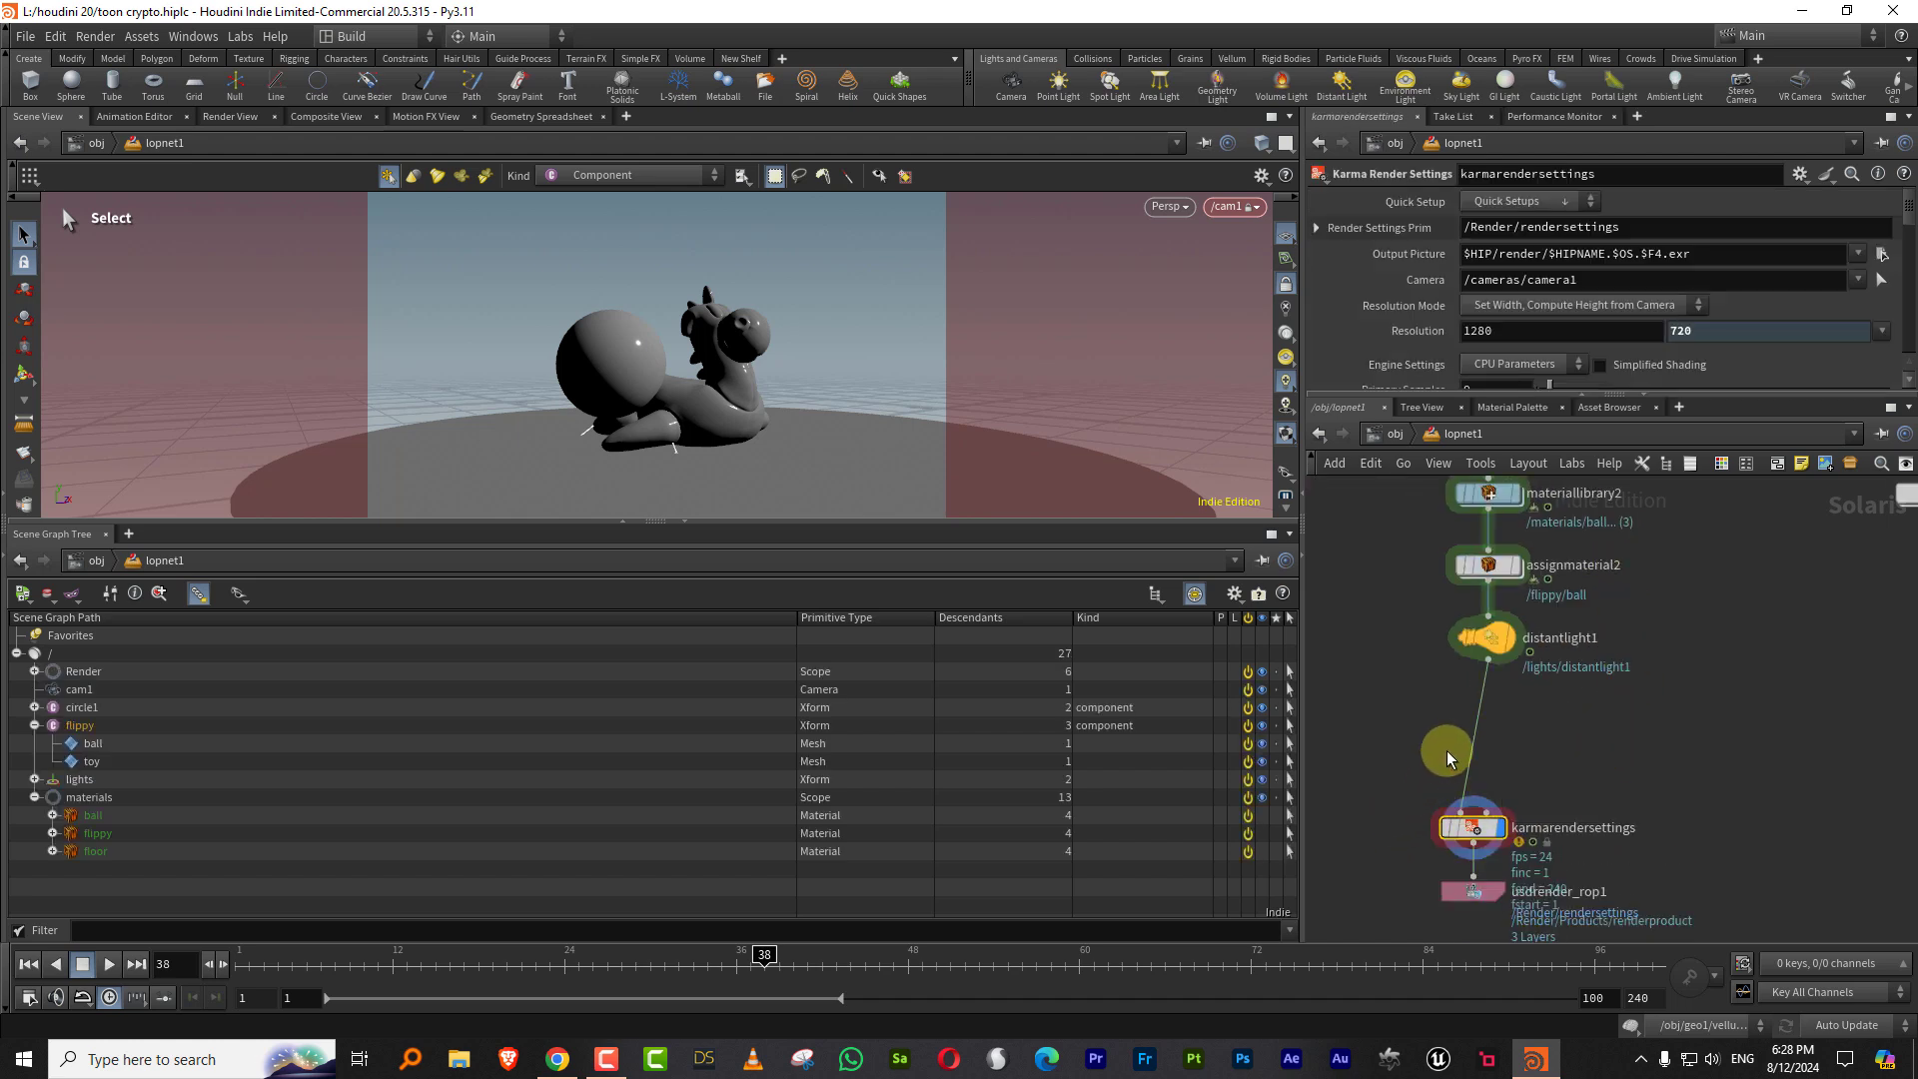
pyautogui.click(160, 816)
pyautogui.click(158, 834)
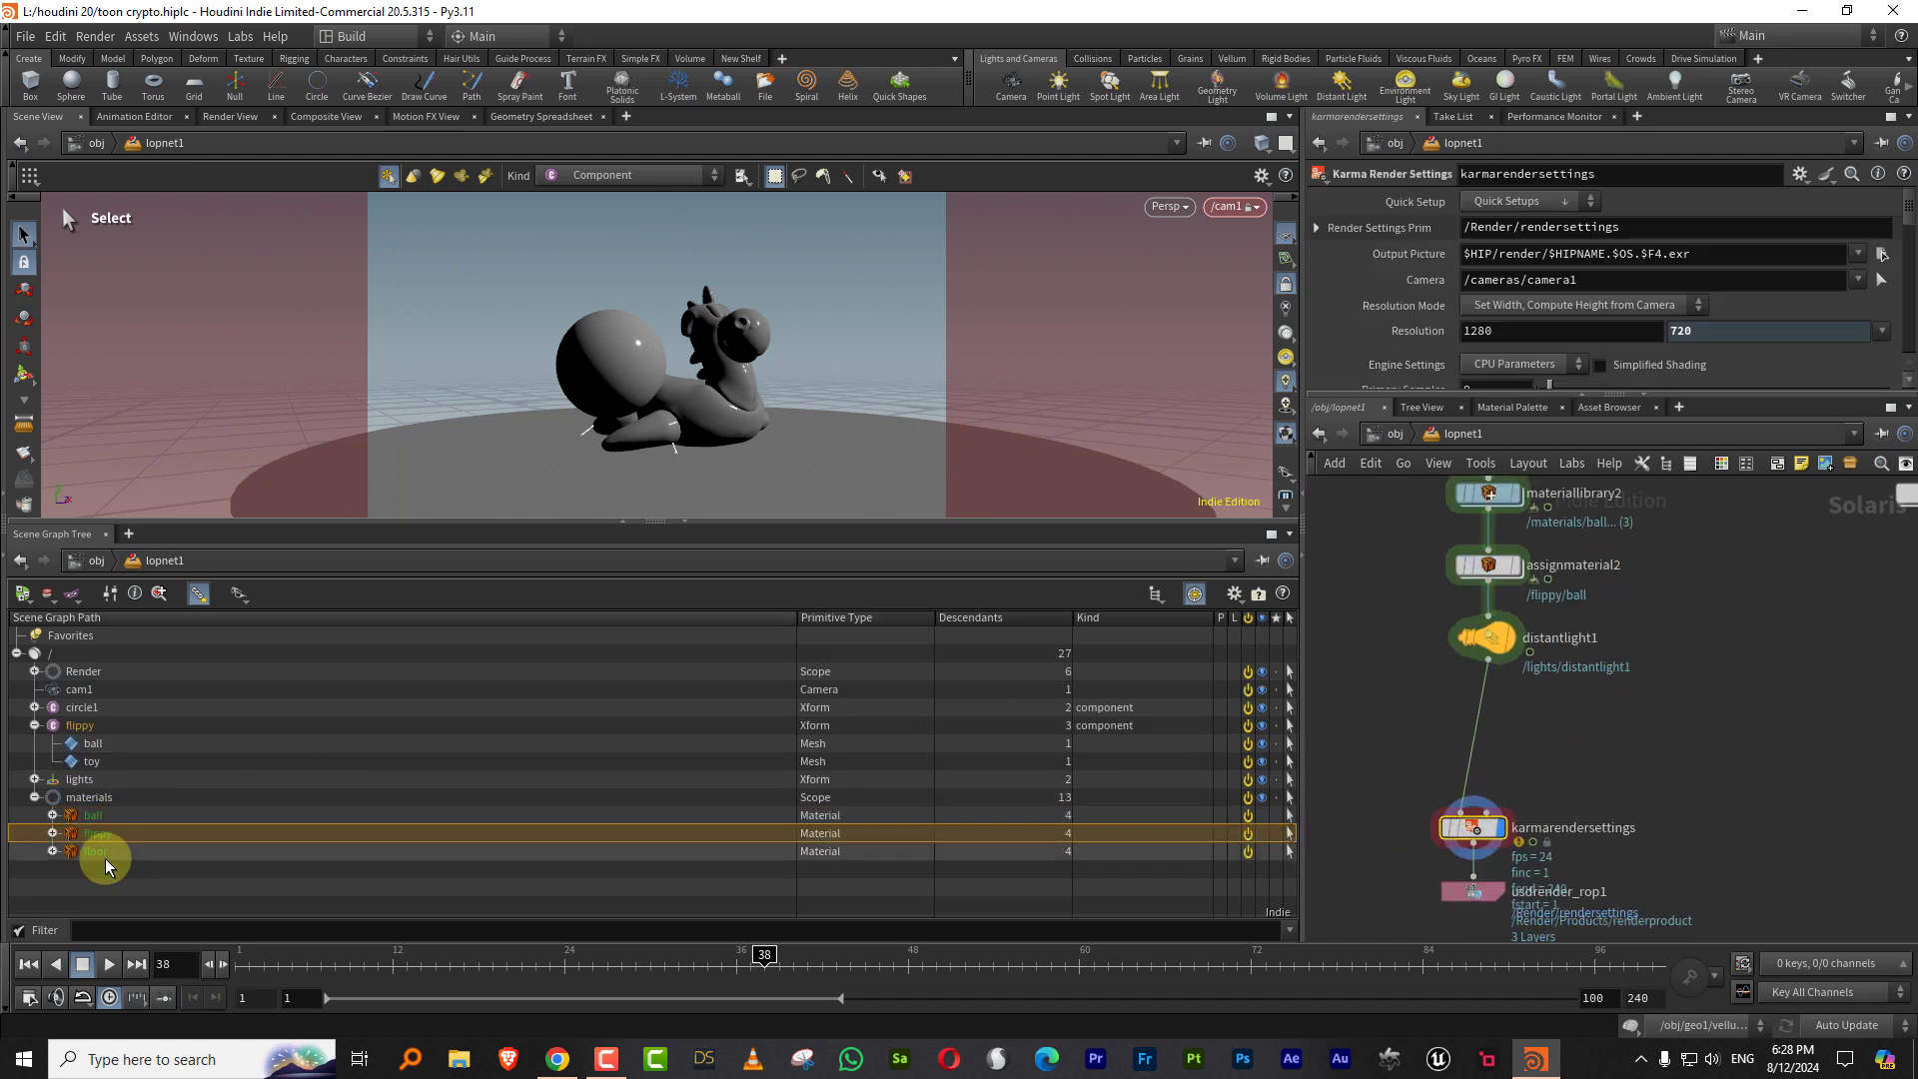
pyautogui.click(155, 851)
# Step: Move the karmarendersettings node closer below distantlight1 and set its render camera to /cam1
pyautogui.moveTo(1620, 733); pyautogui.dragTo(1453, 875)
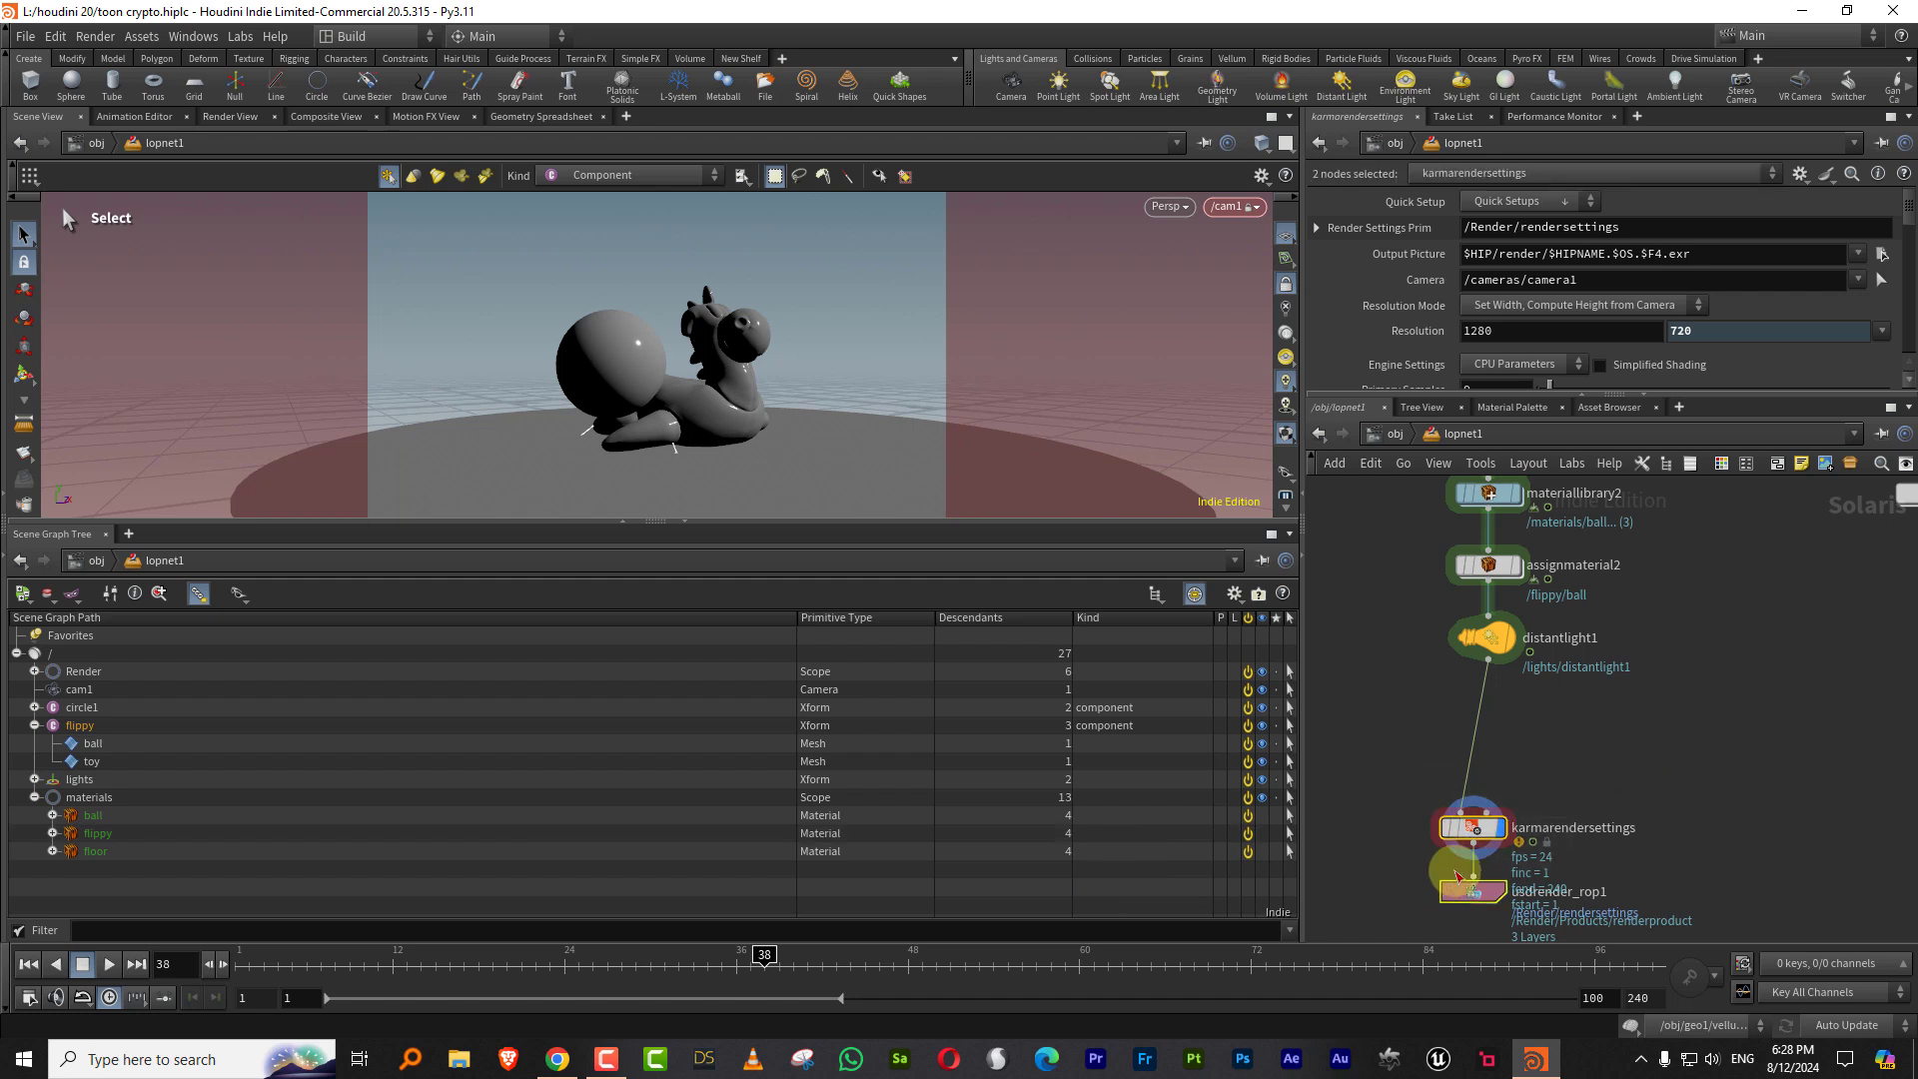
pyautogui.moveTo(1584, 767)
pyautogui.mouseDown()
pyautogui.moveTo(1456, 900)
pyautogui.moveTo(1471, 826)
pyautogui.mouseUp()
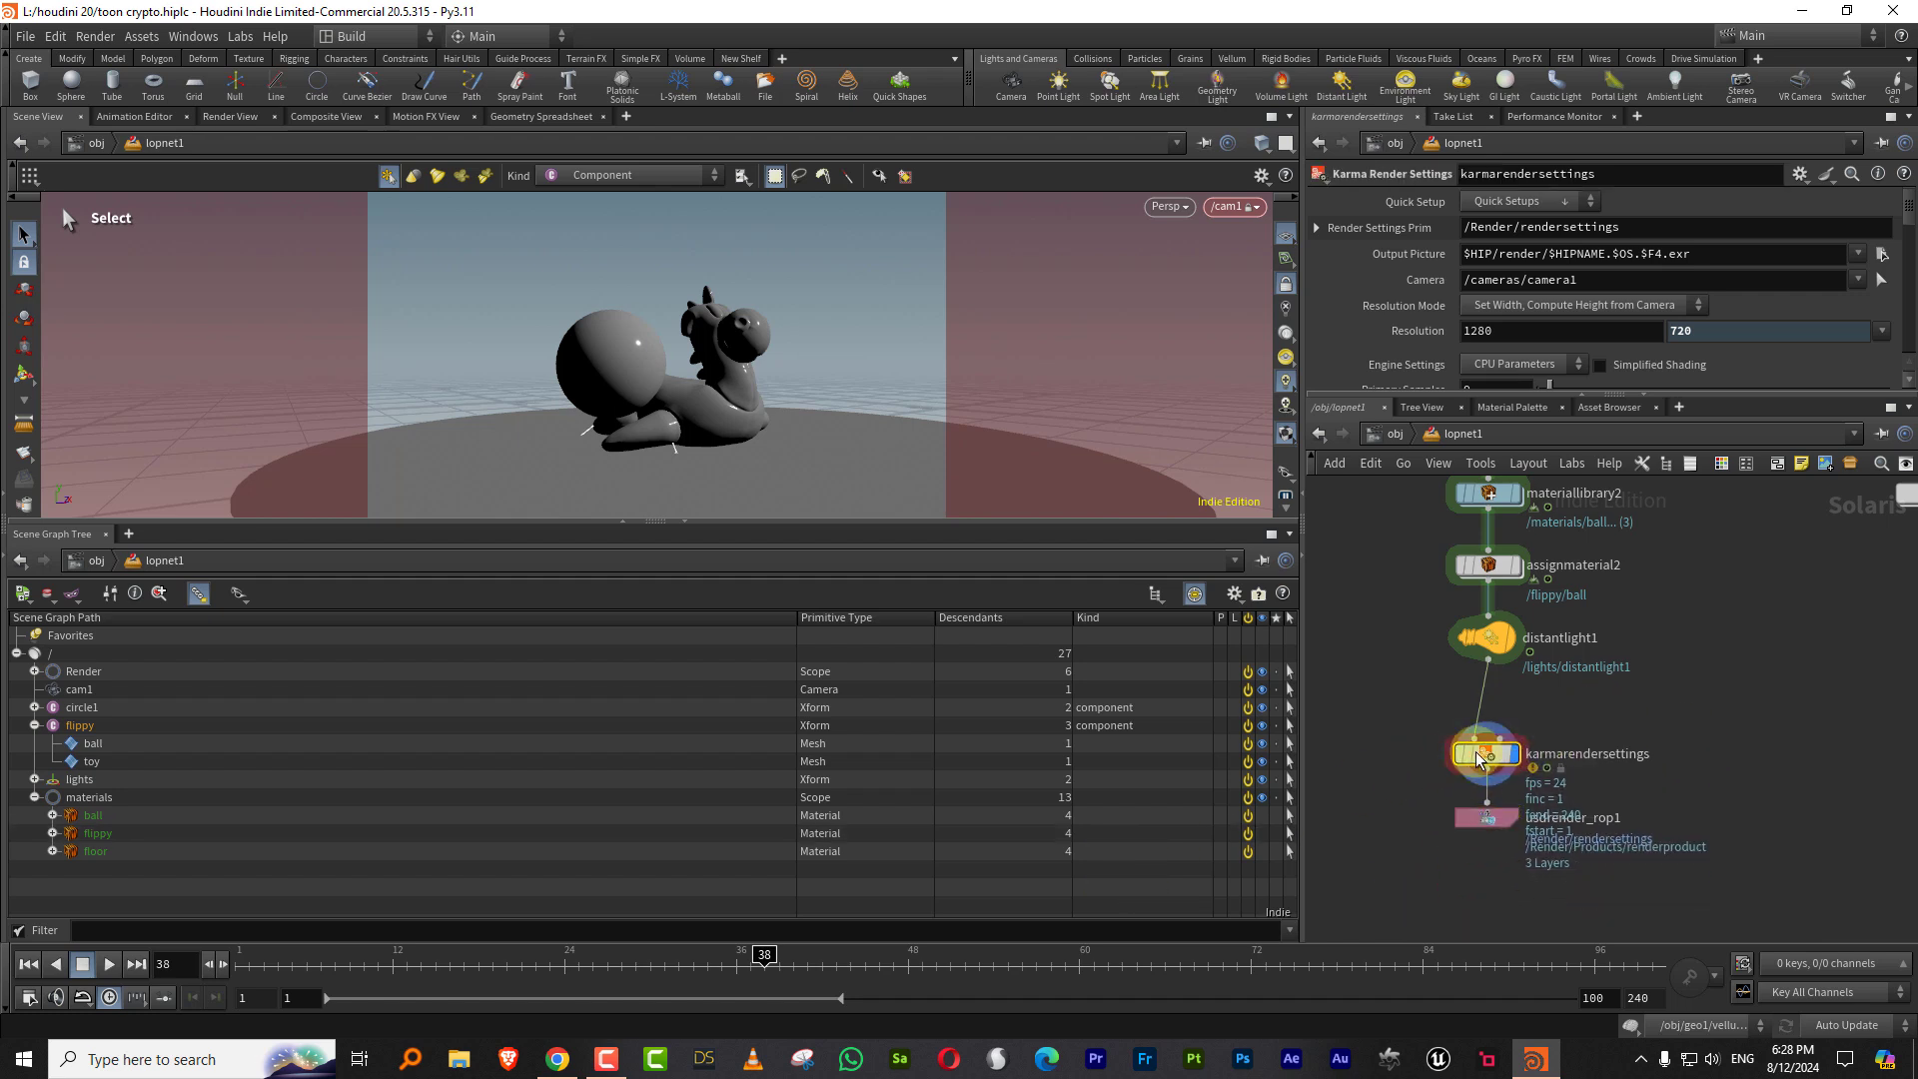
pyautogui.click(1601, 619)
pyautogui.moveTo(1617, 608); pyautogui.dragTo(1546, 717, button='middle')
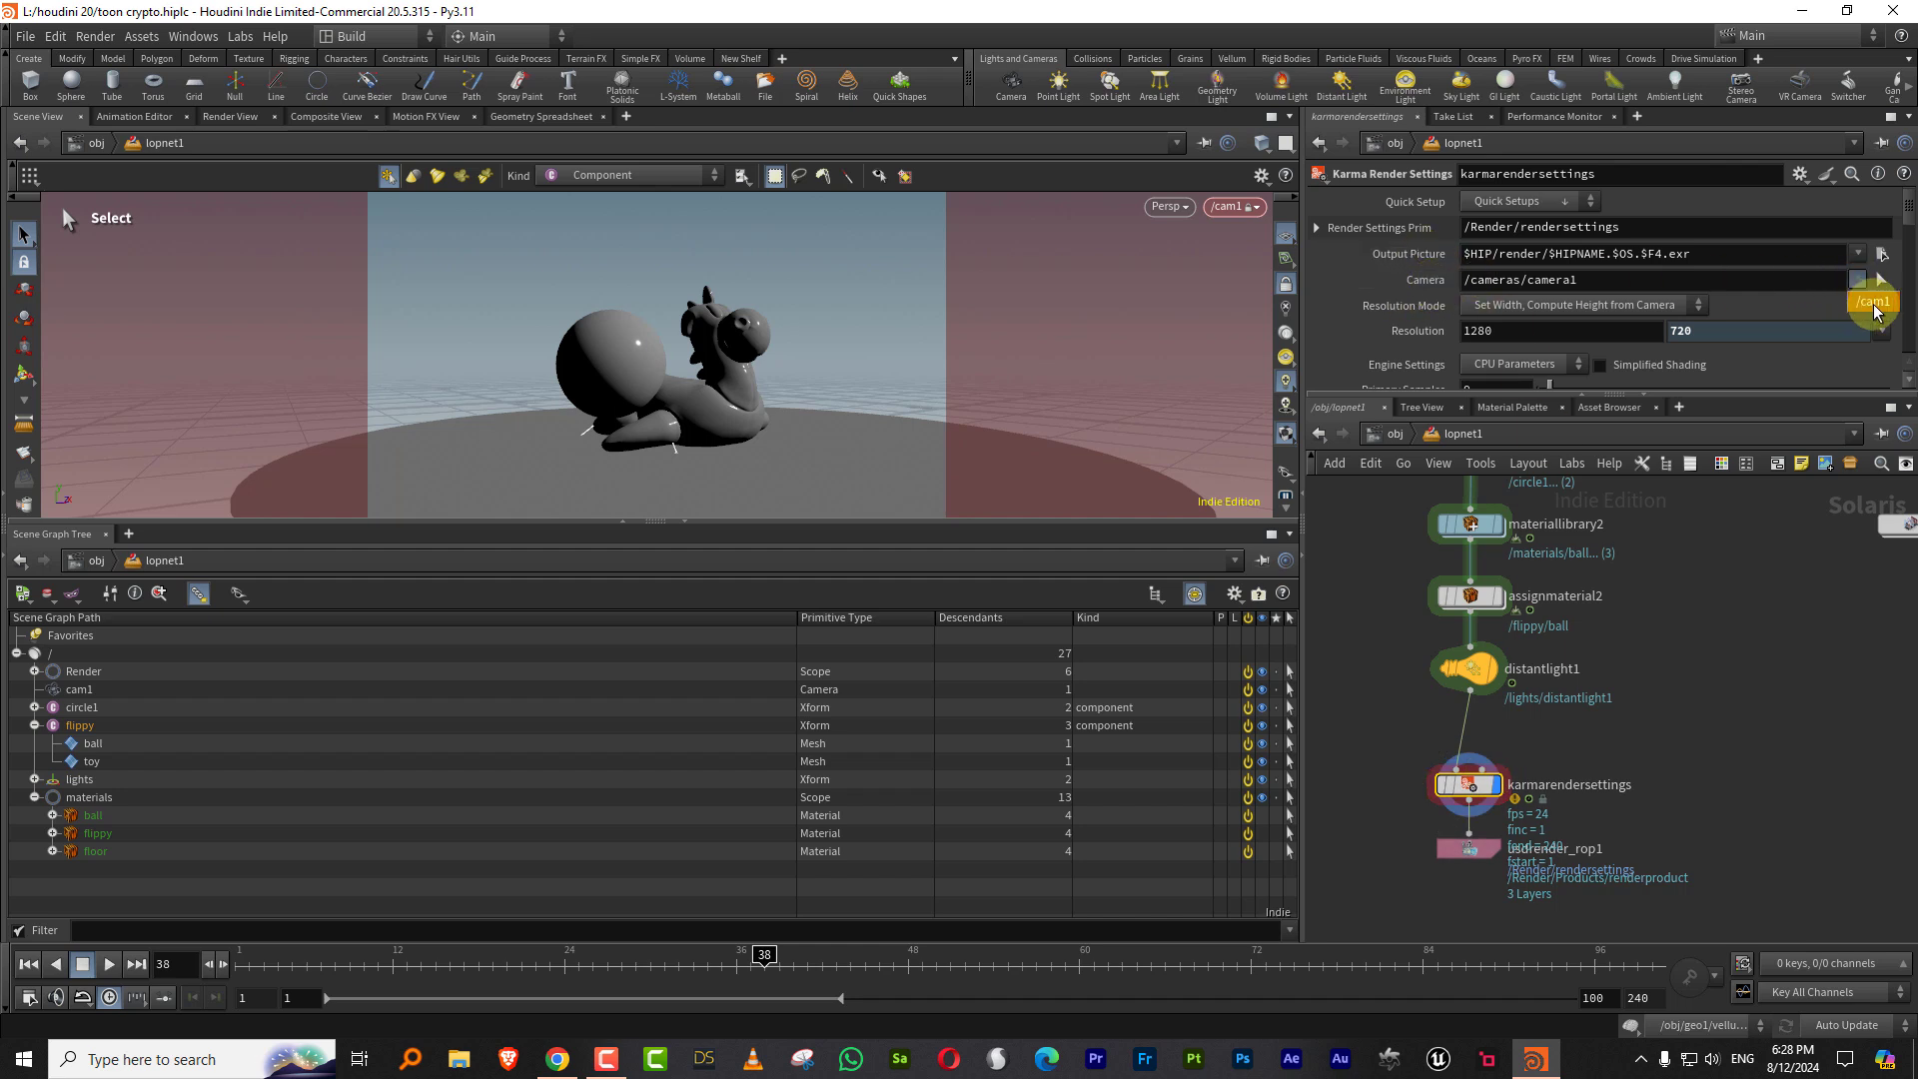
pyautogui.click(1873, 303)
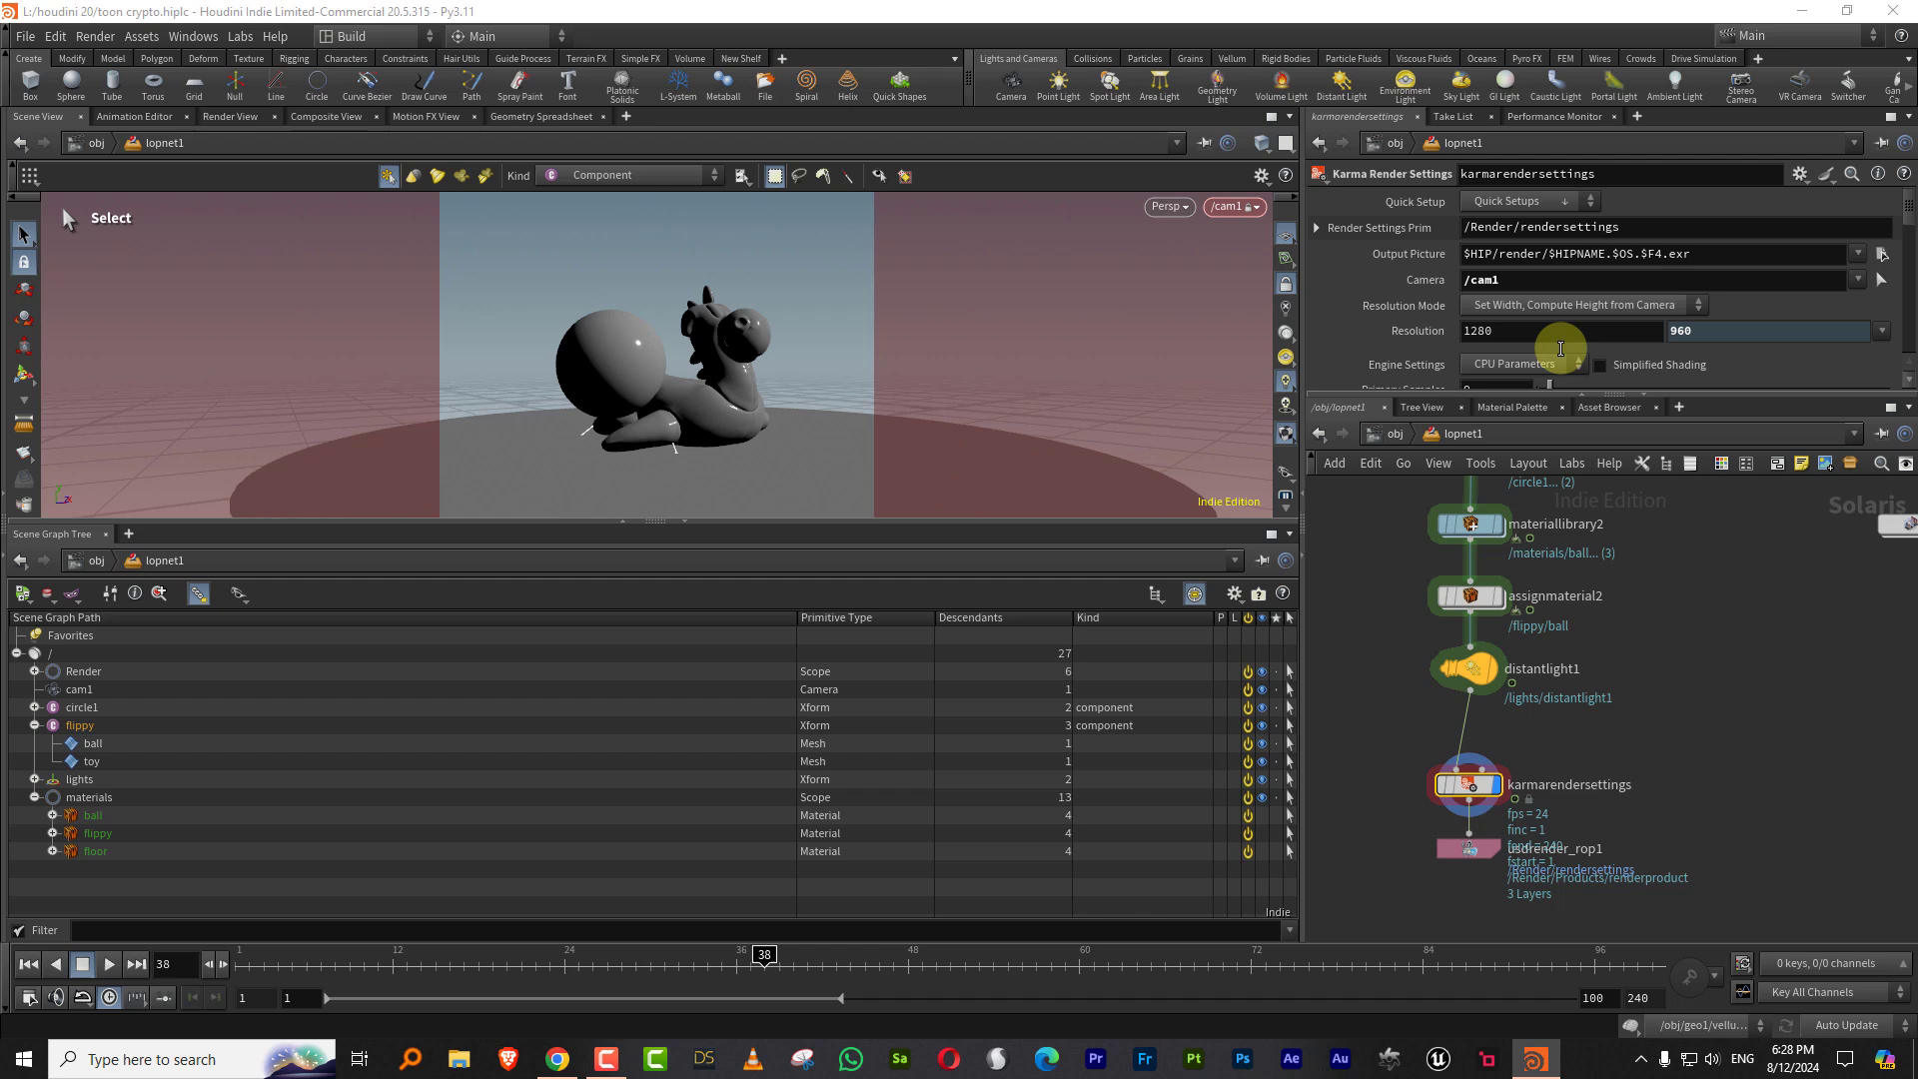
# Step: Space out the karmarendersettings and usdrender_rop1 nodes vertically below distantlight1
pyautogui.moveTo(1666, 667); pyautogui.dragTo(1699, 562, button='middle')
pyautogui.moveTo(1506, 745); pyautogui.dragTo(1506, 821)
pyautogui.moveTo(1506, 686); pyautogui.dragTo(1507, 741)
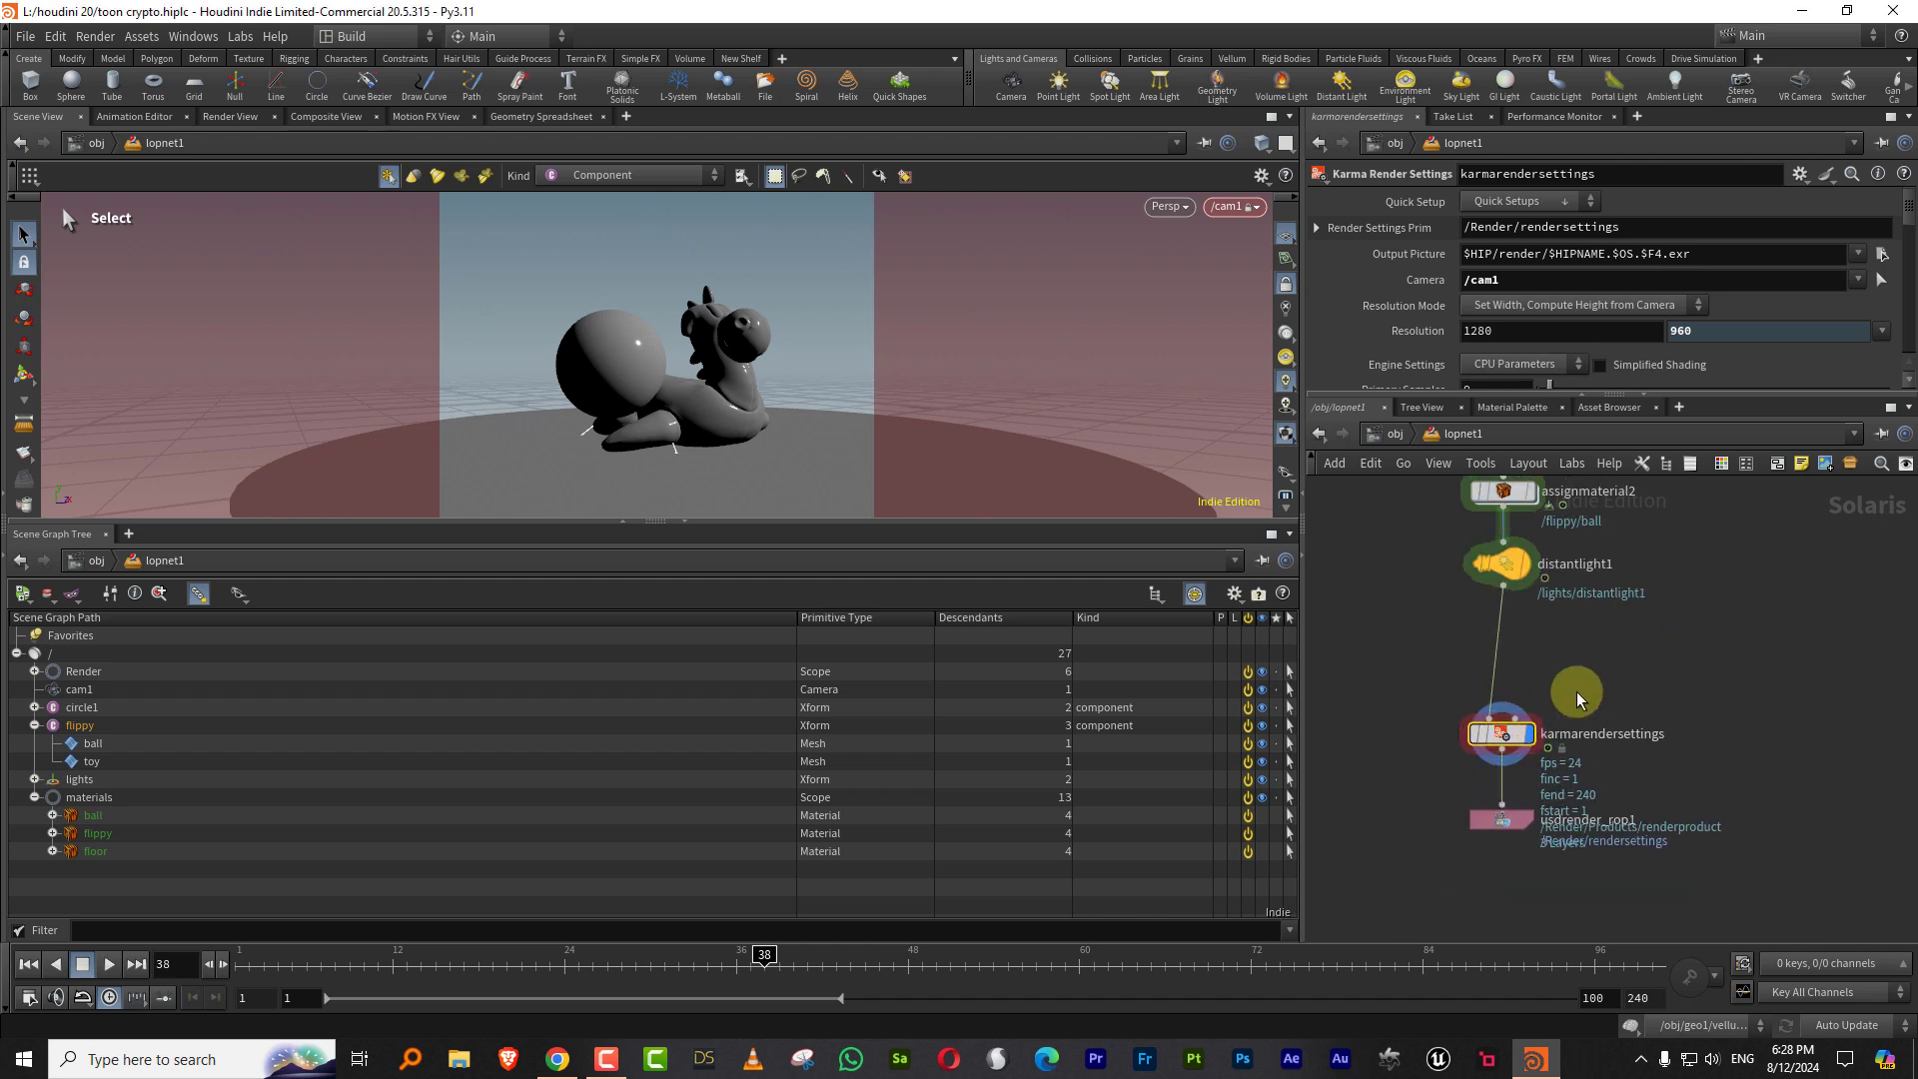
pyautogui.moveTo(1543, 717); pyautogui.dragTo(1501, 839, button='middle')
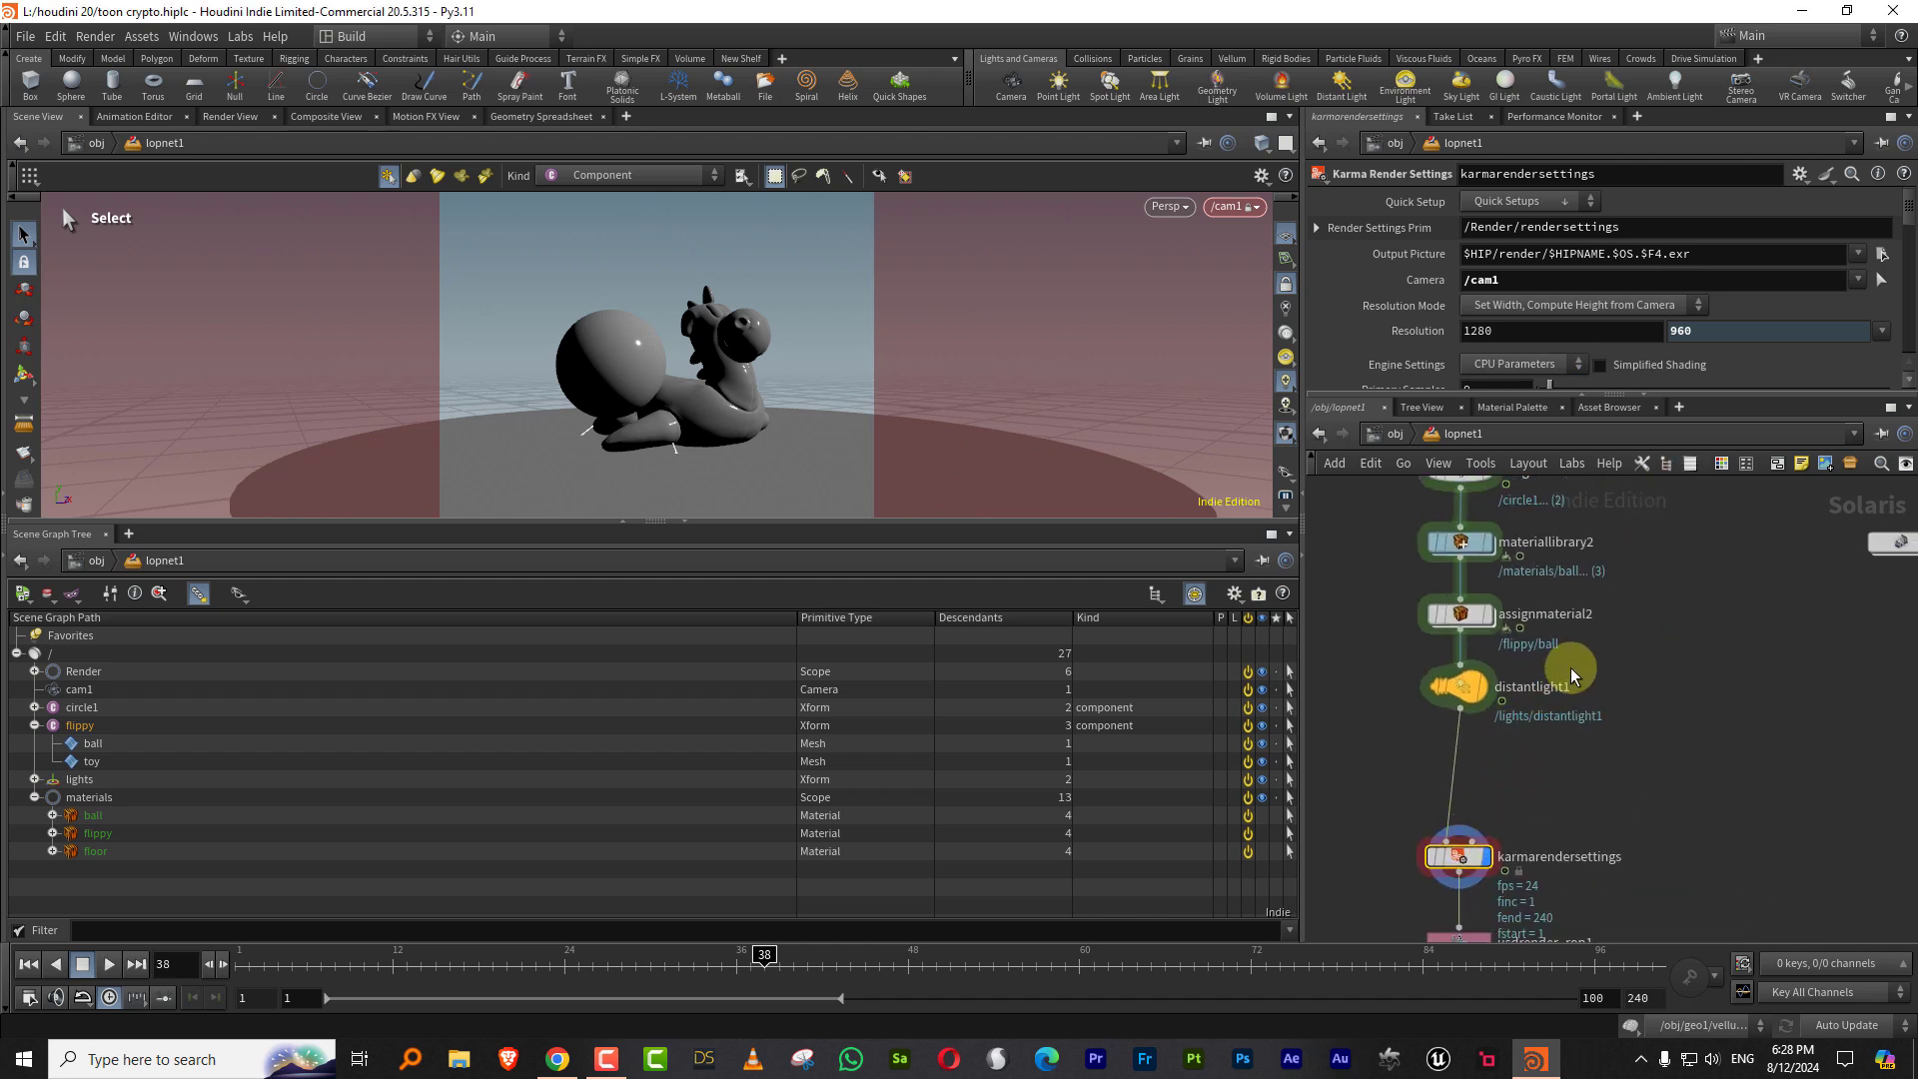
pyautogui.moveTo(1492, 752); pyautogui.dragTo(1498, 646, button='middle')
pyautogui.moveTo(1470, 749); pyautogui.dragTo(1468, 727)
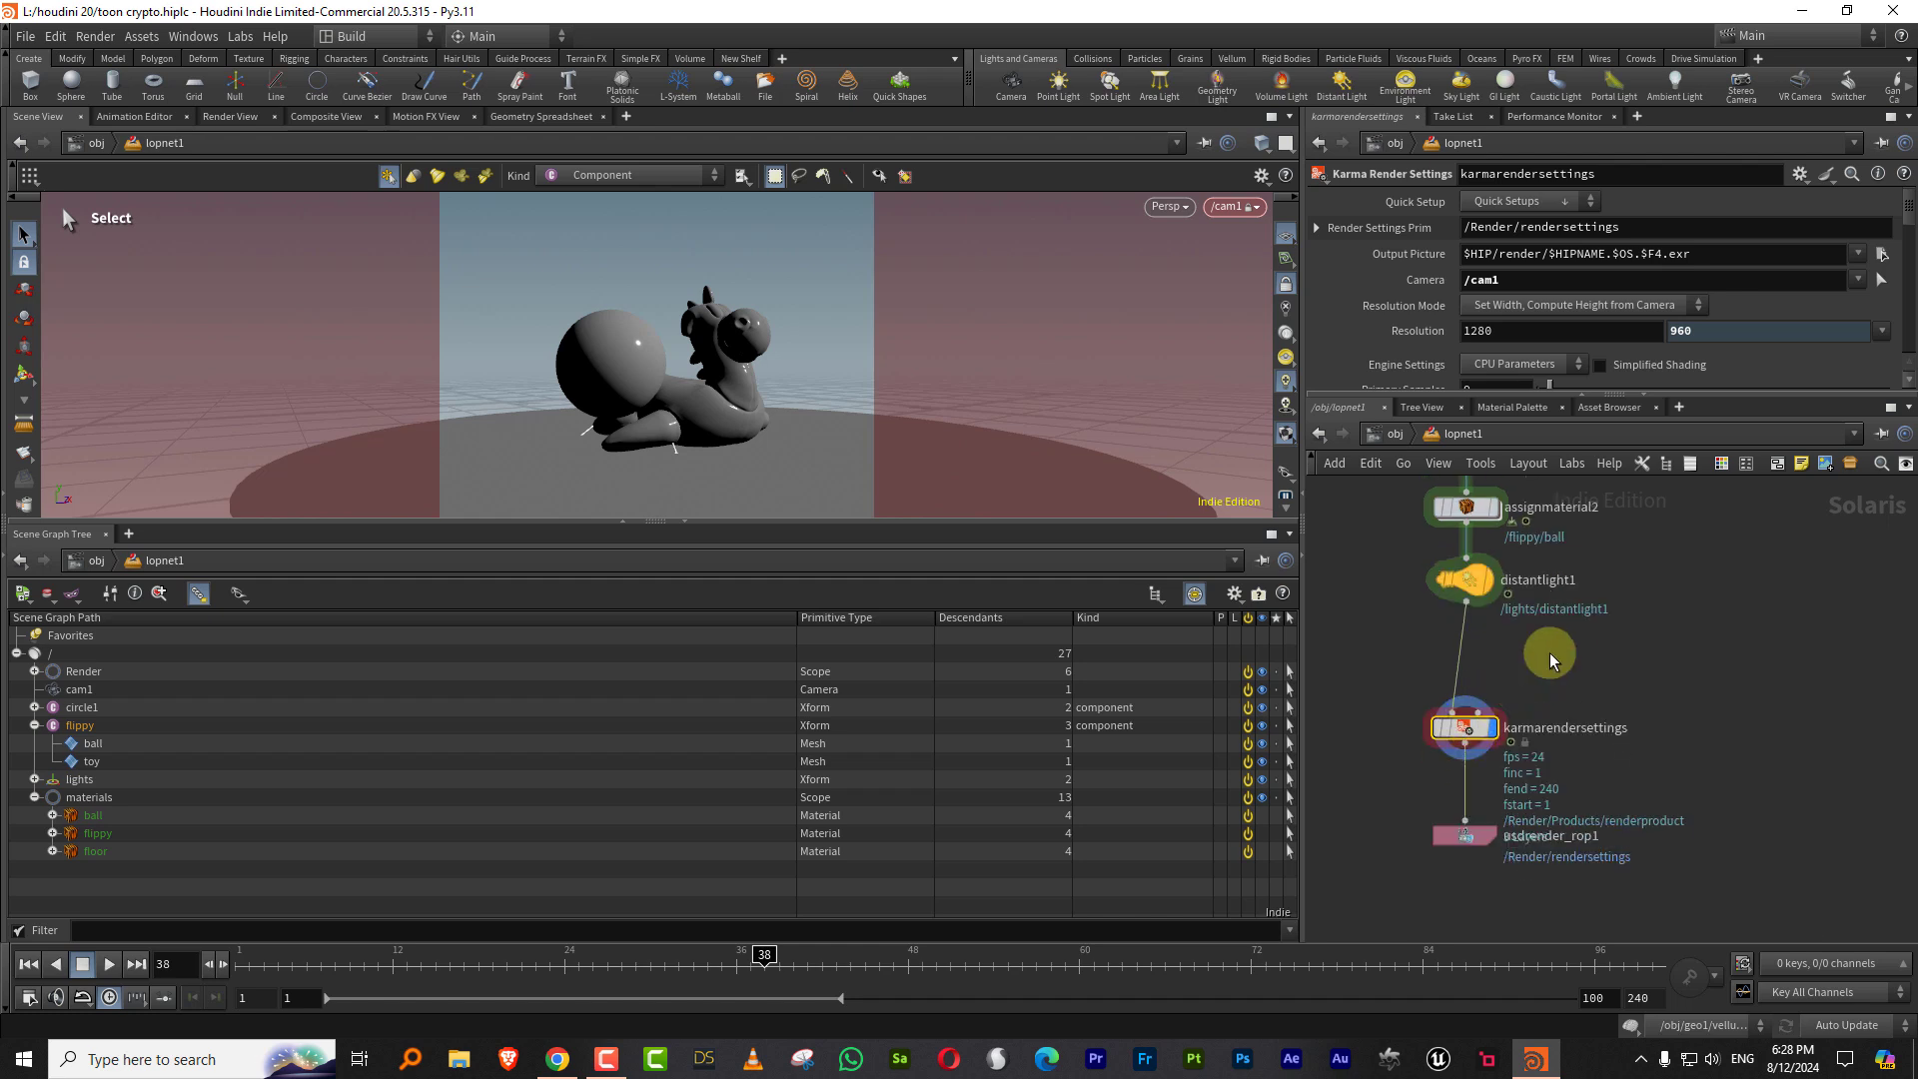
pyautogui.click(1550, 691)
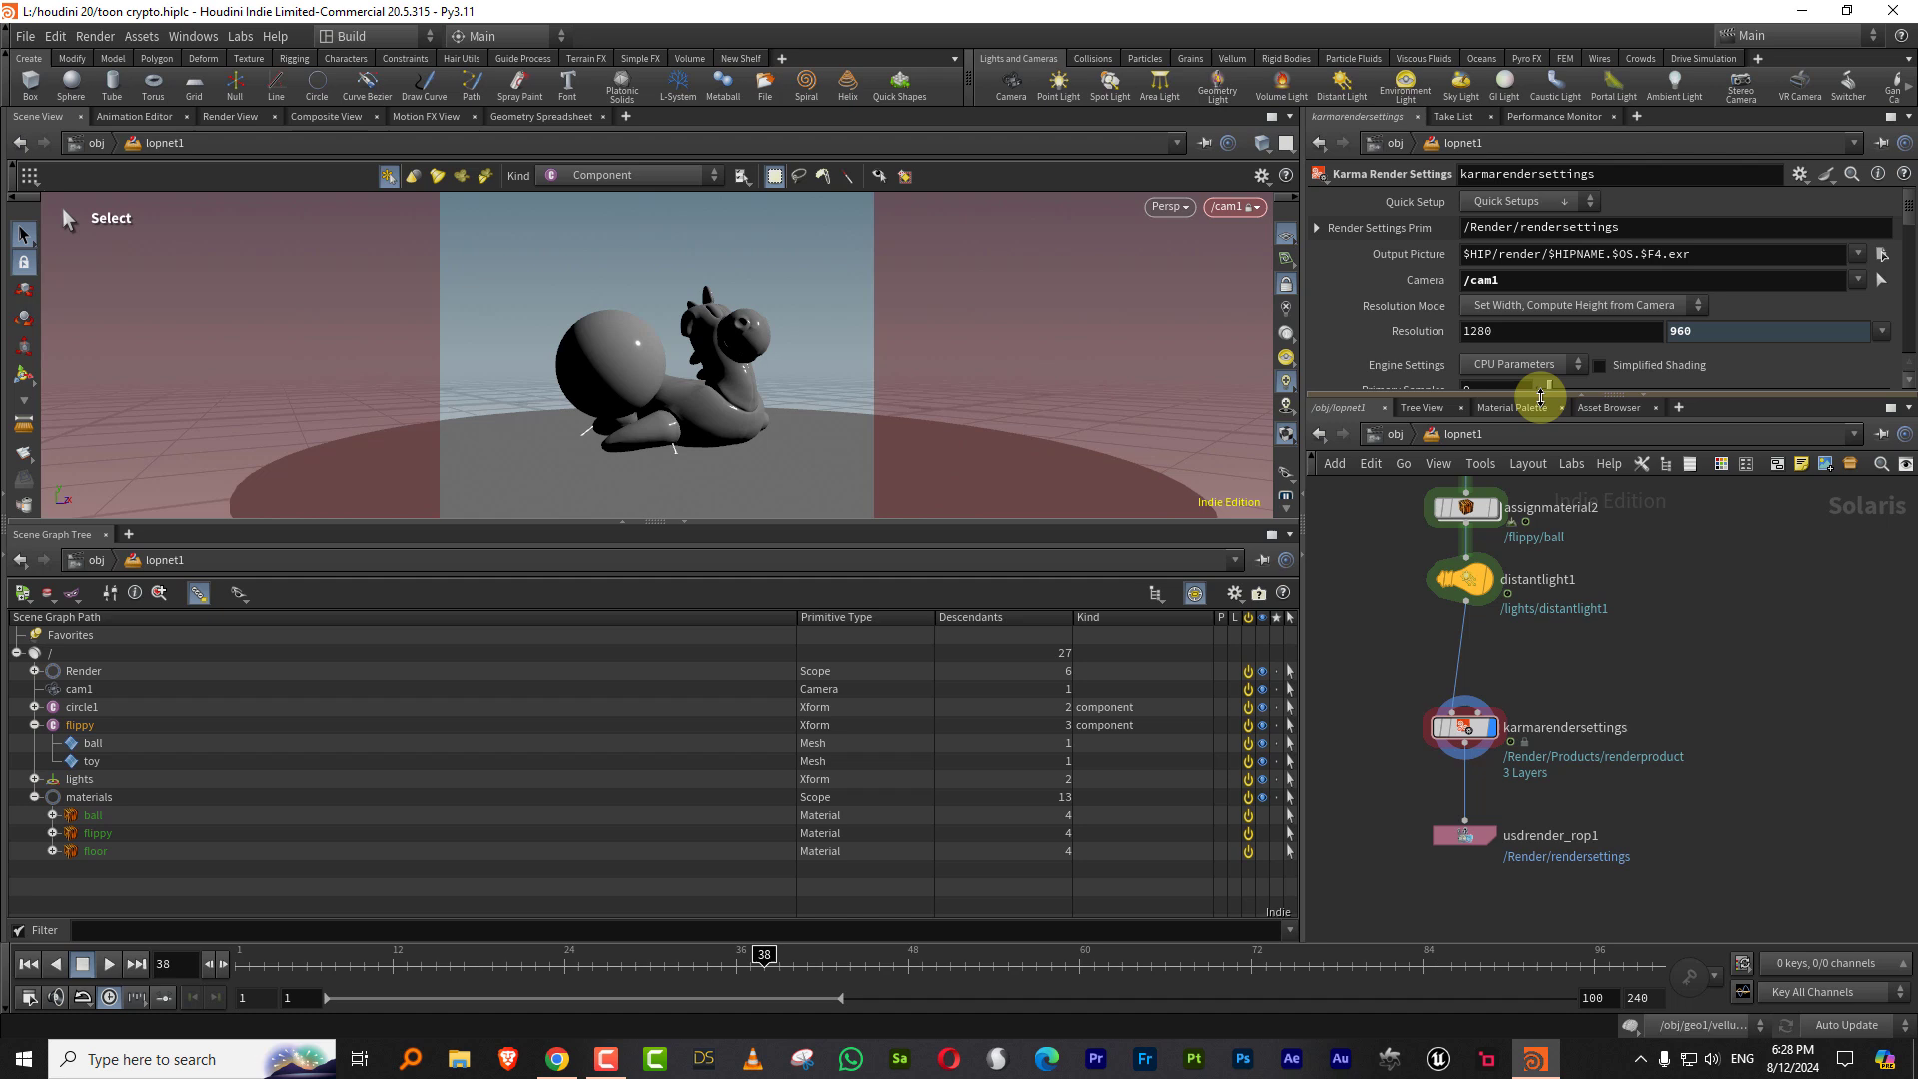
# Step: Enlarge the parameter area and set the Karma render settings' engine to XPU Parameters
pyautogui.moveTo(1541, 397); pyautogui.dragTo(1549, 512)
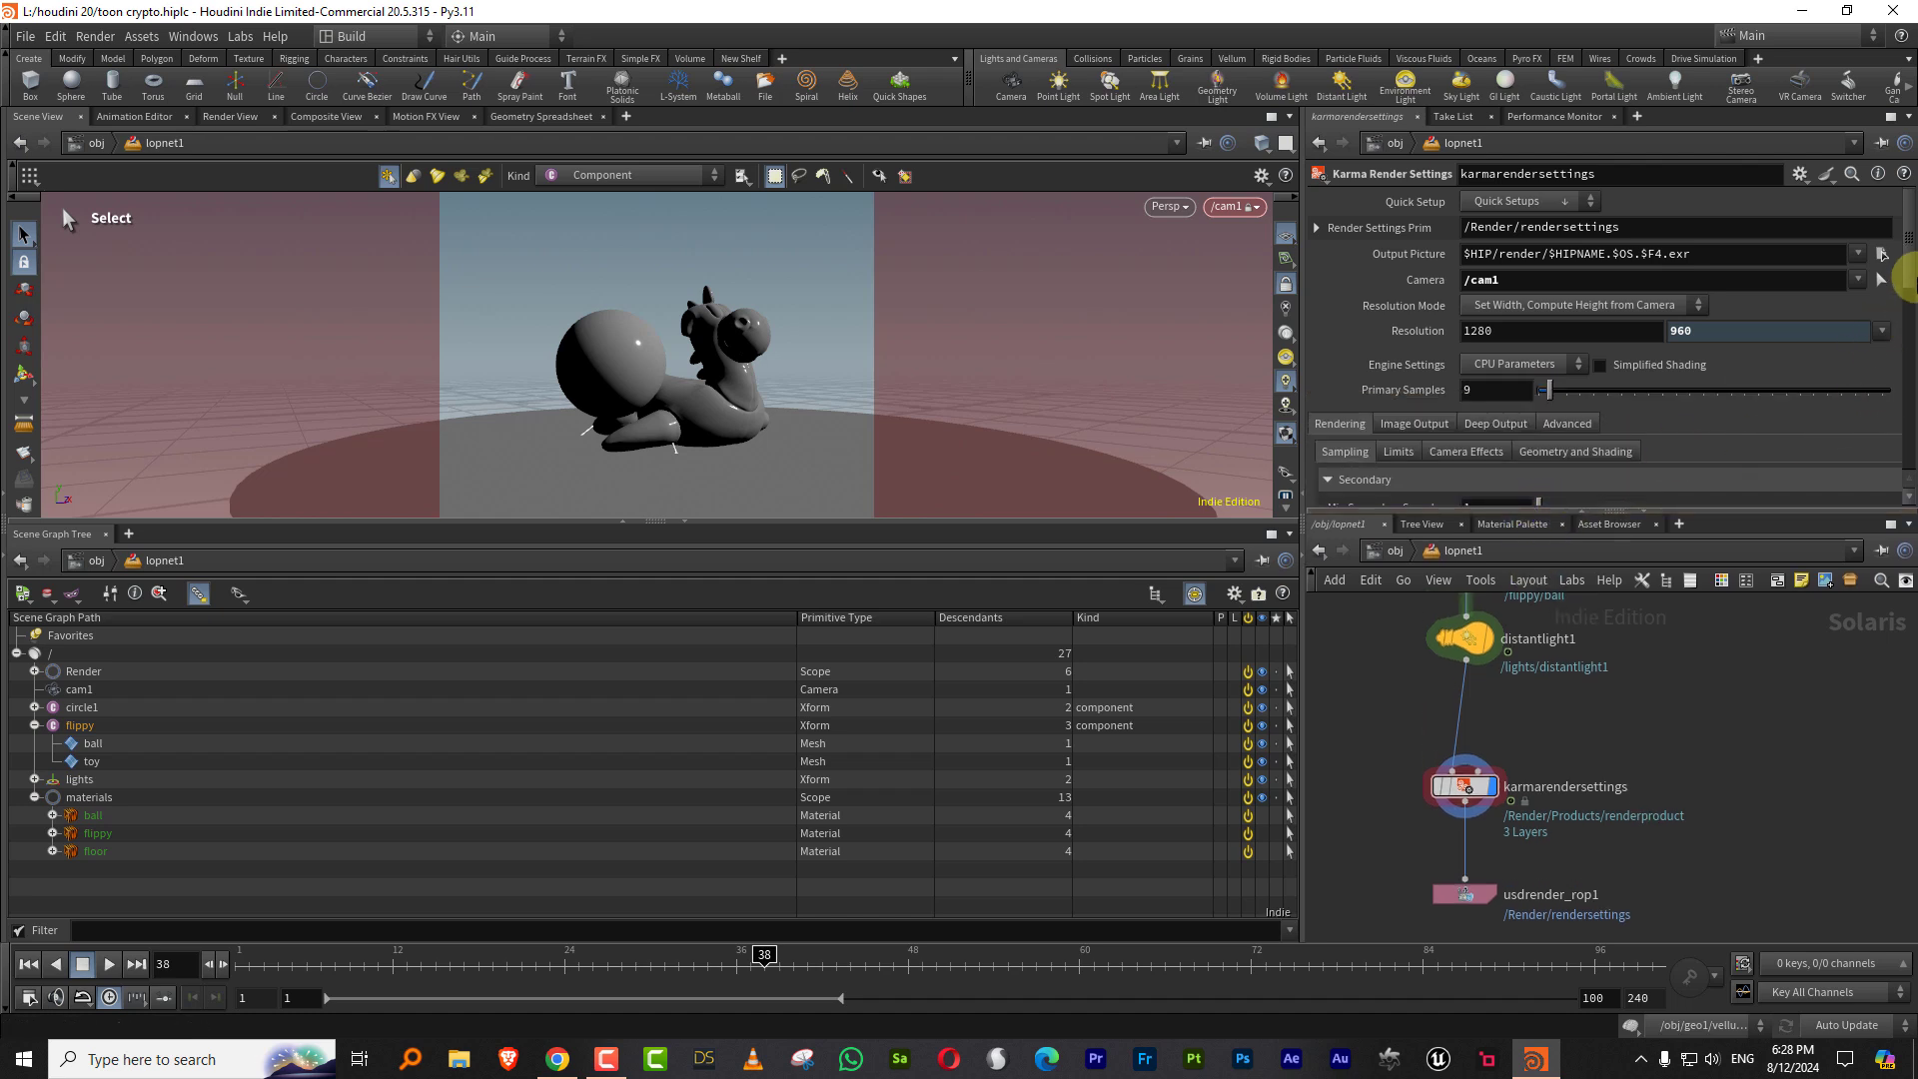
pyautogui.scroll(-3, 1911, 287)
pyautogui.moveTo(1382, 805)
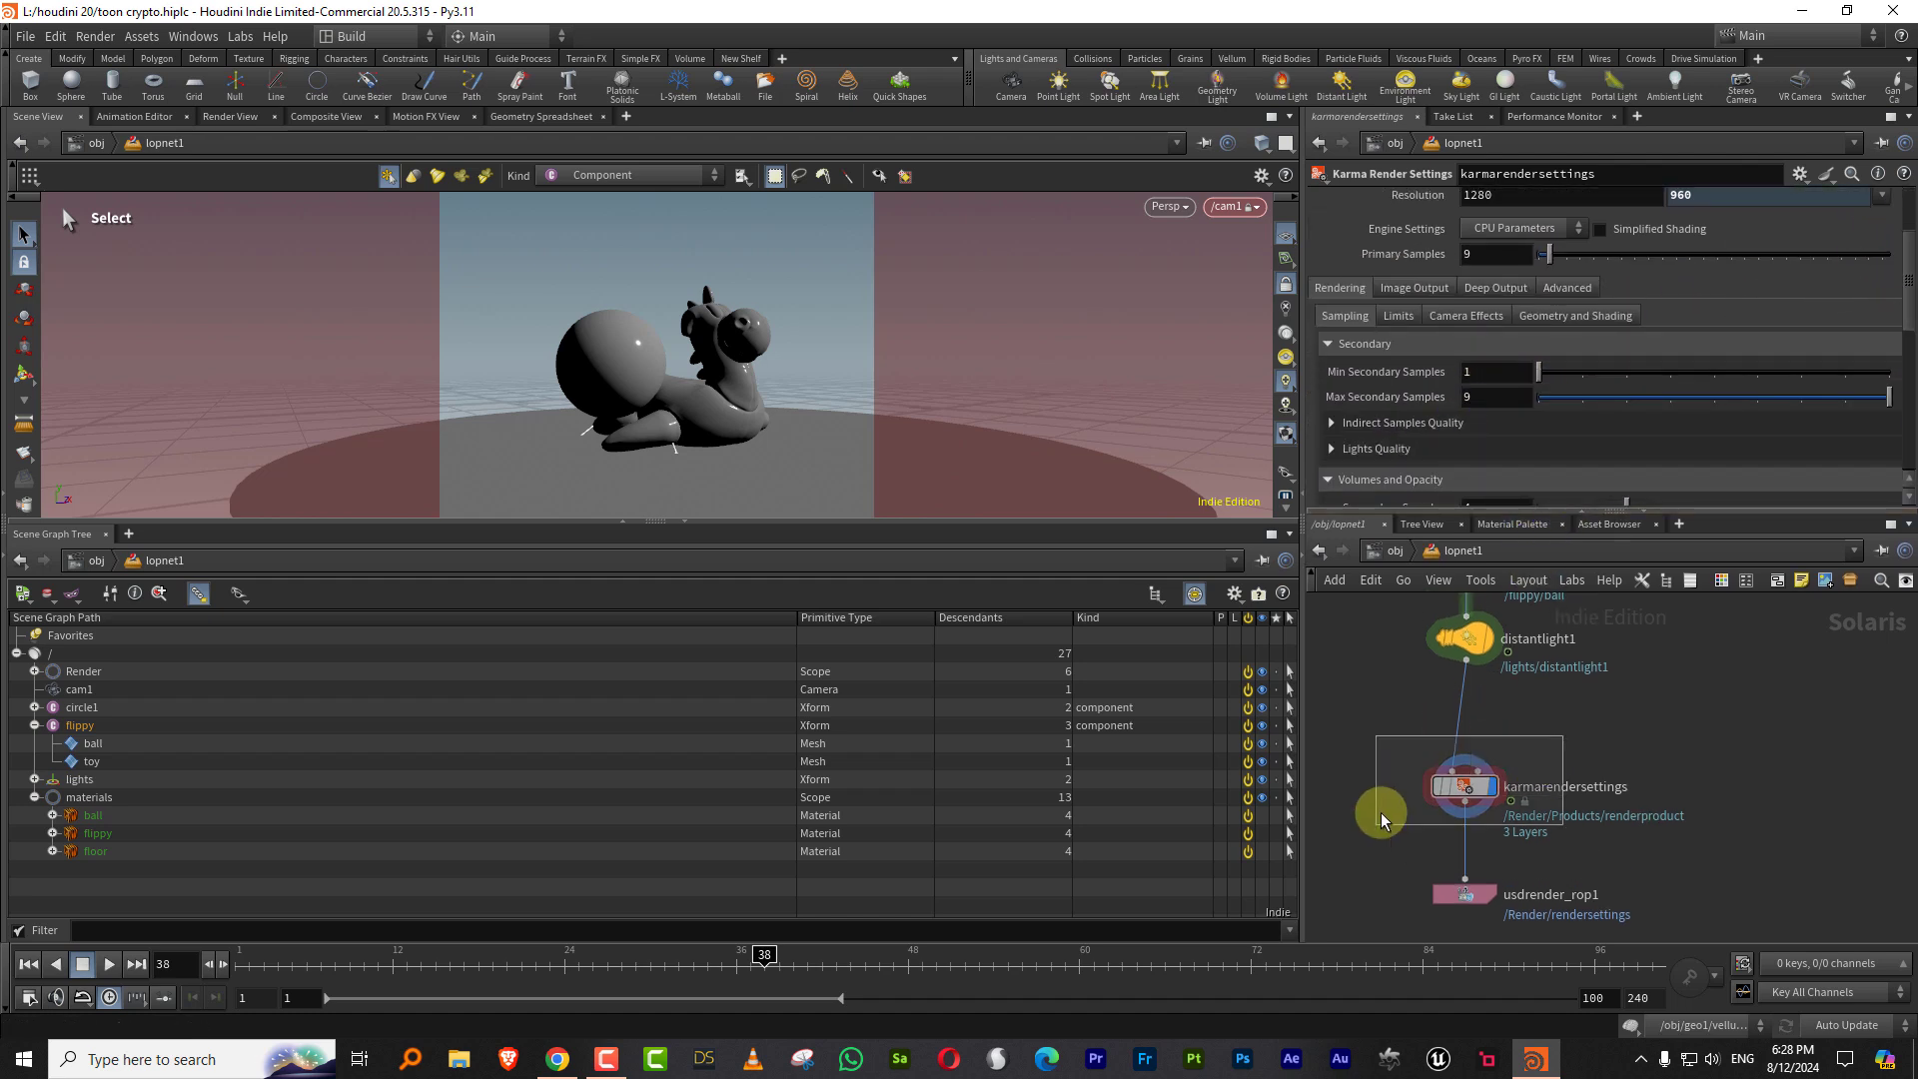
pyautogui.click(1526, 230)
pyautogui.click(1509, 257)
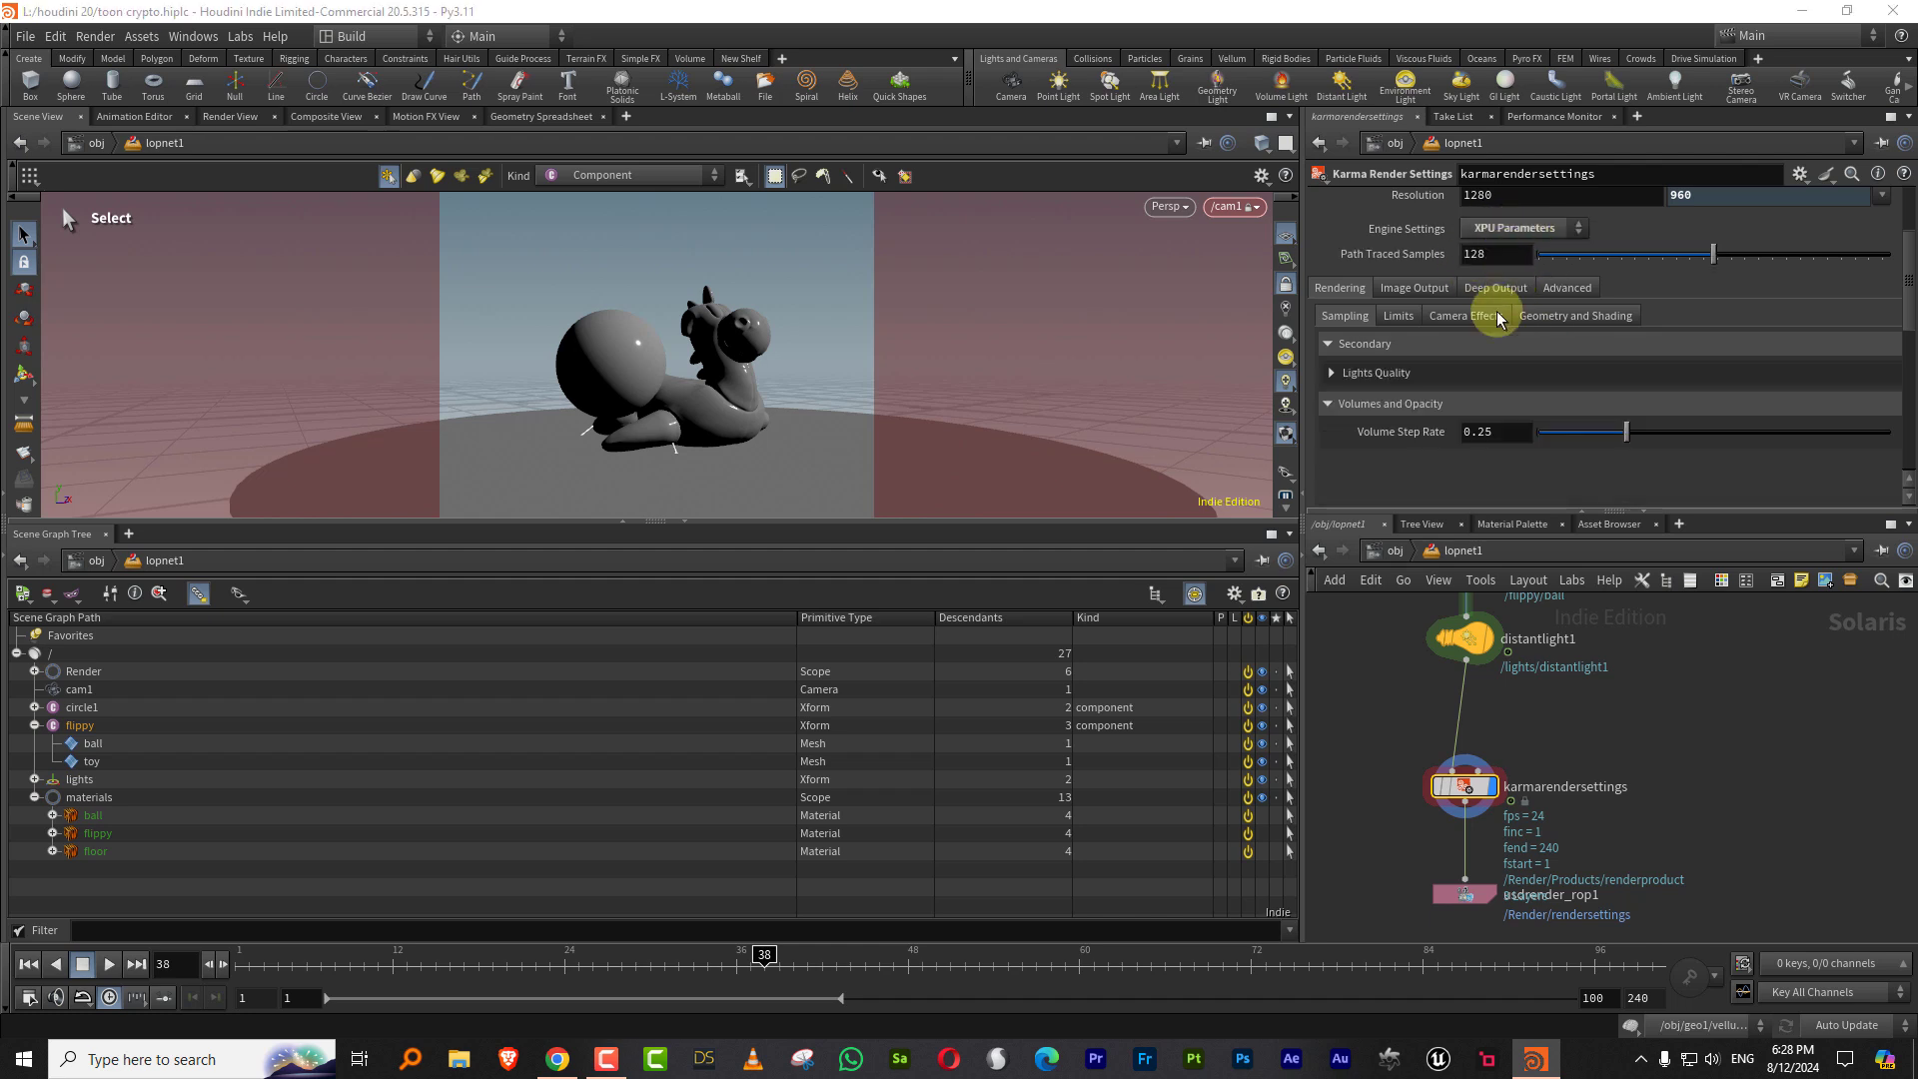
# Step: Add one extra render var to the image output AOVs of the Karma render settings
pyautogui.click(1412, 289)
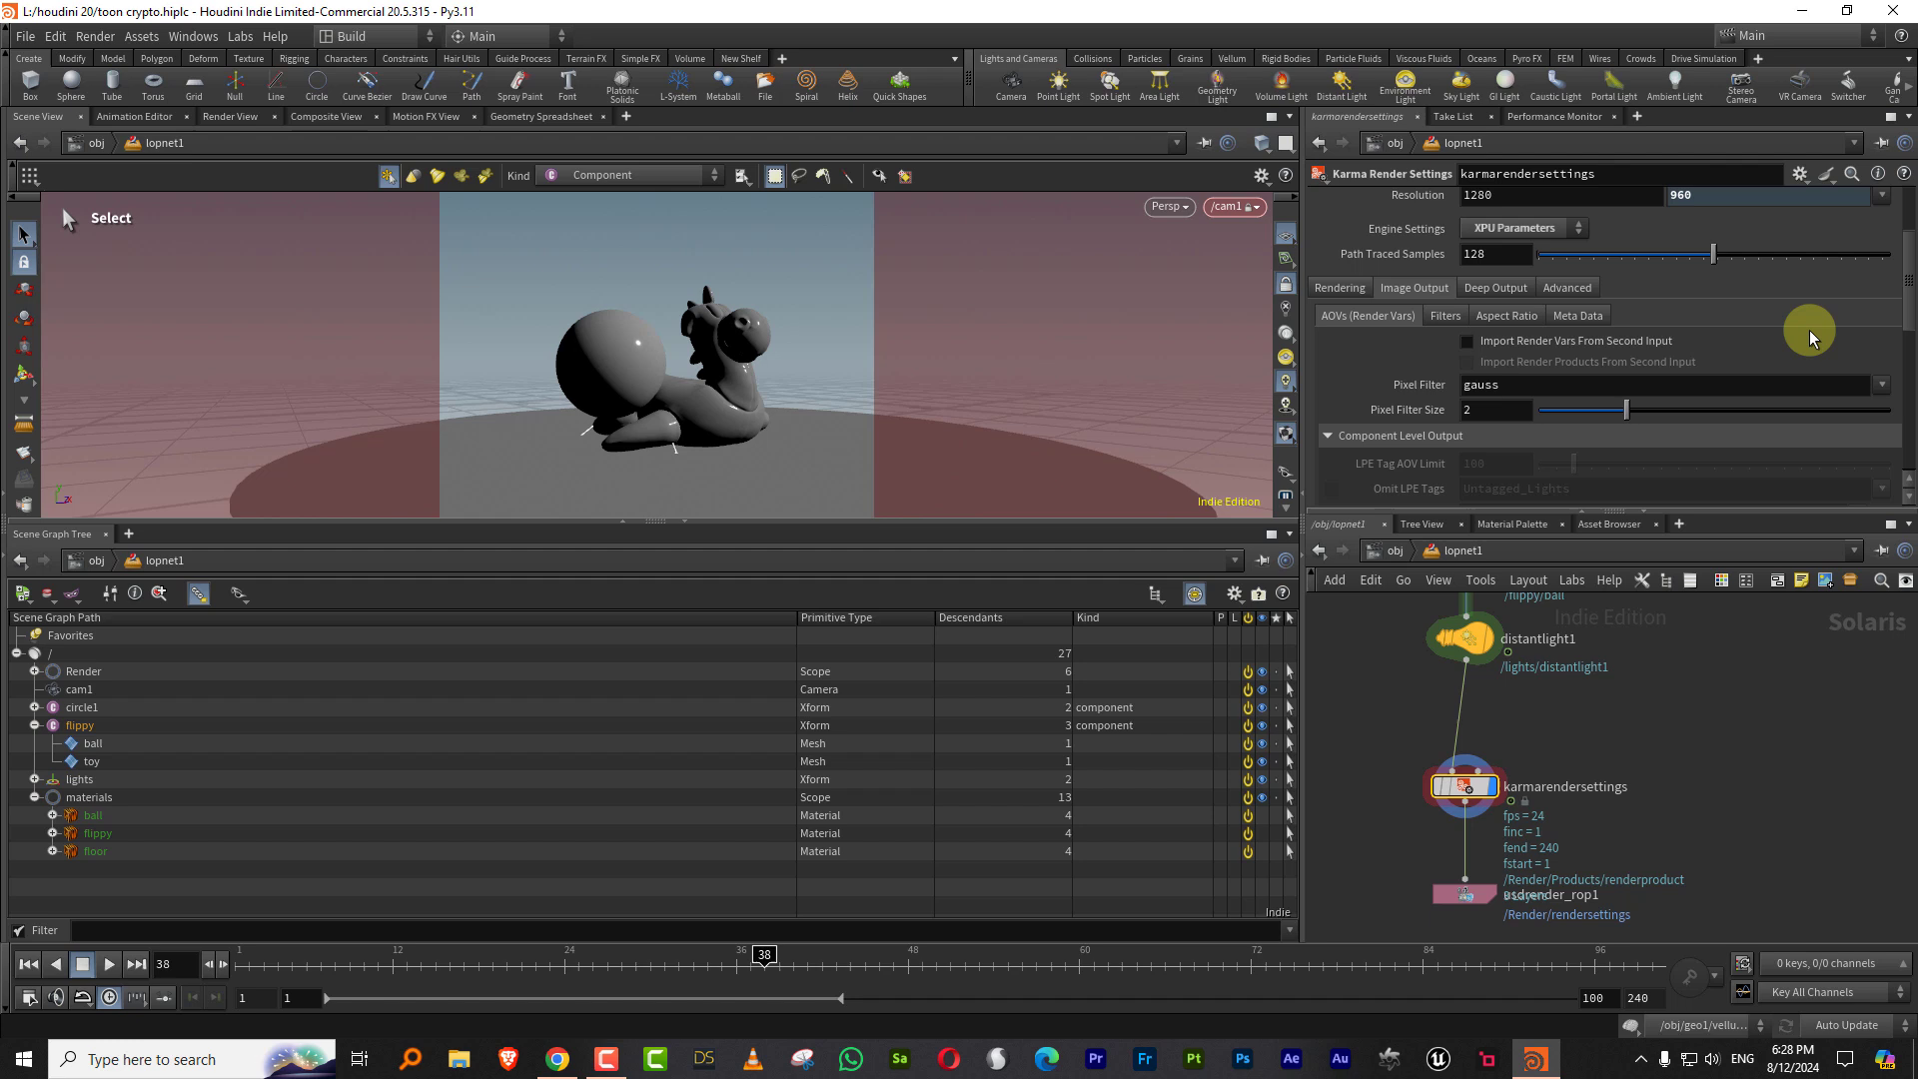
pyautogui.moveTo(1908, 289); pyautogui.dragTo(1890, 428)
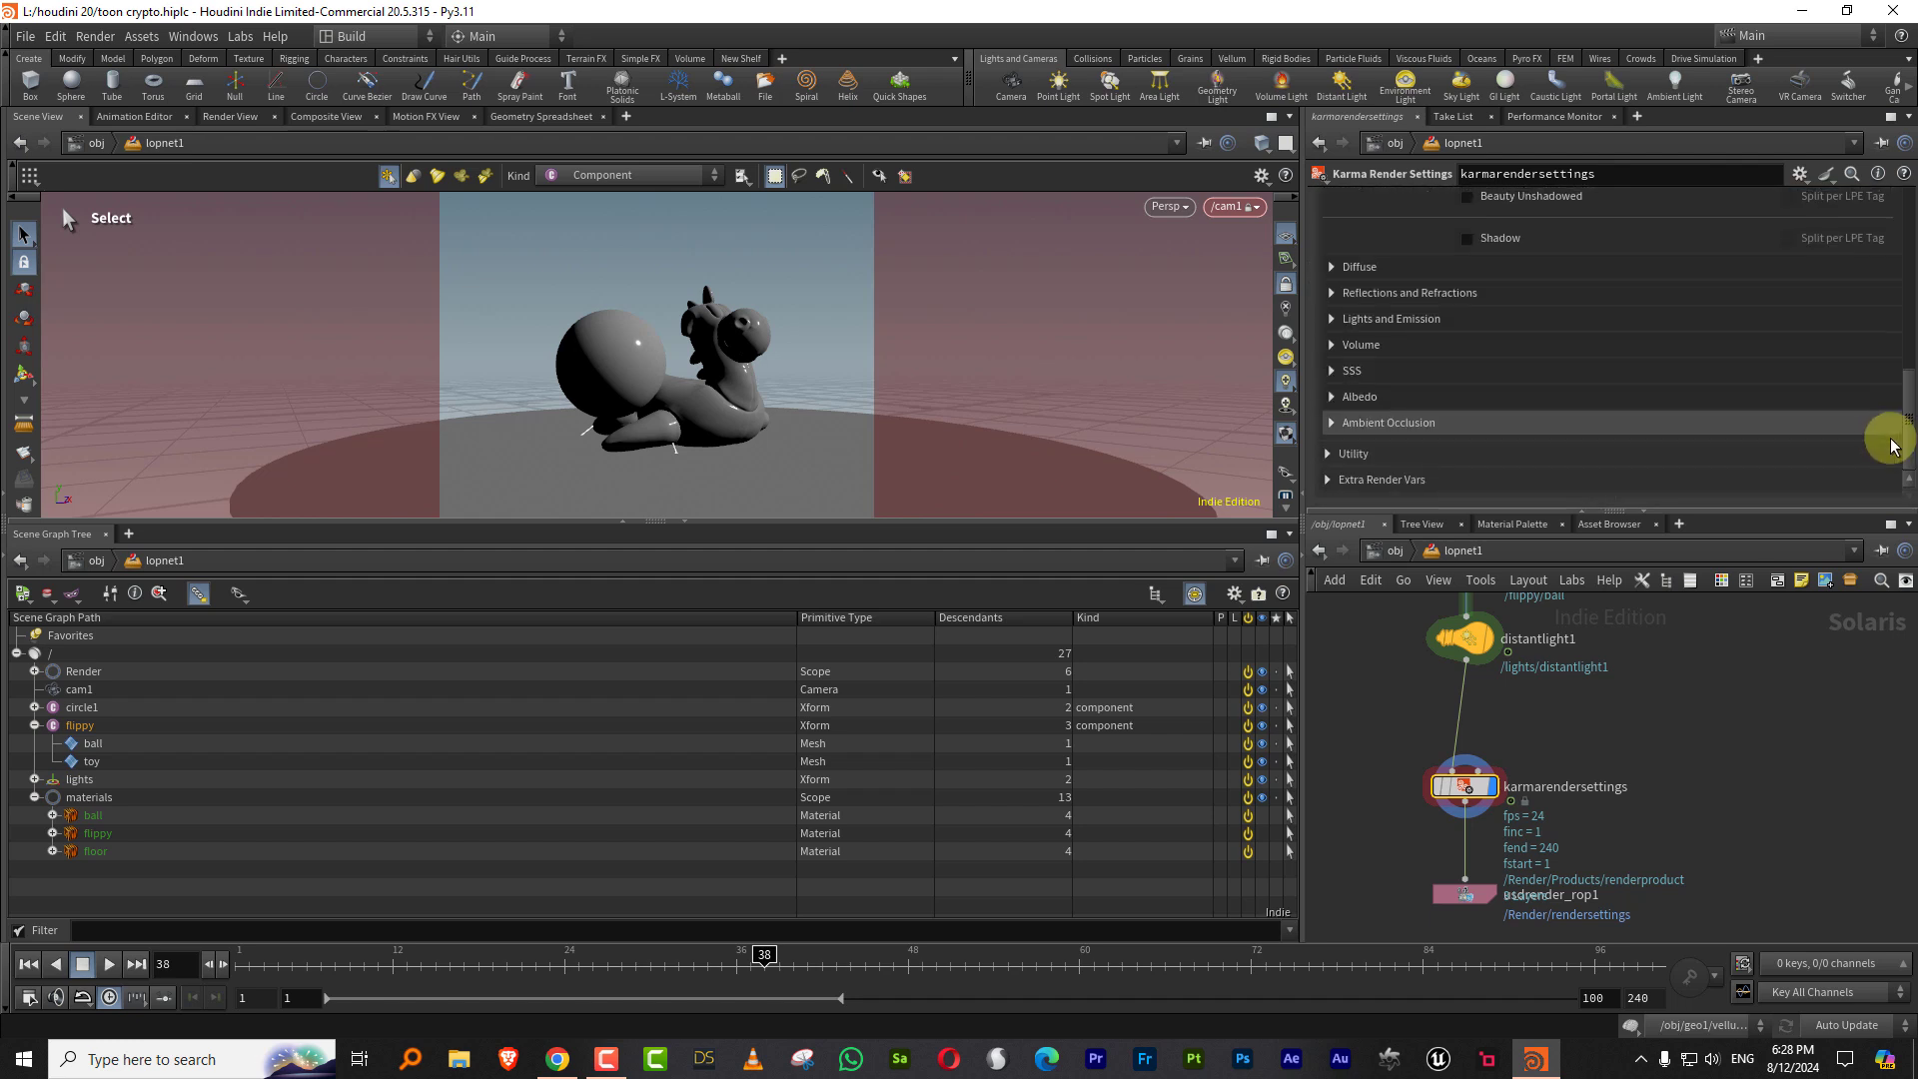
pyautogui.click(1327, 481)
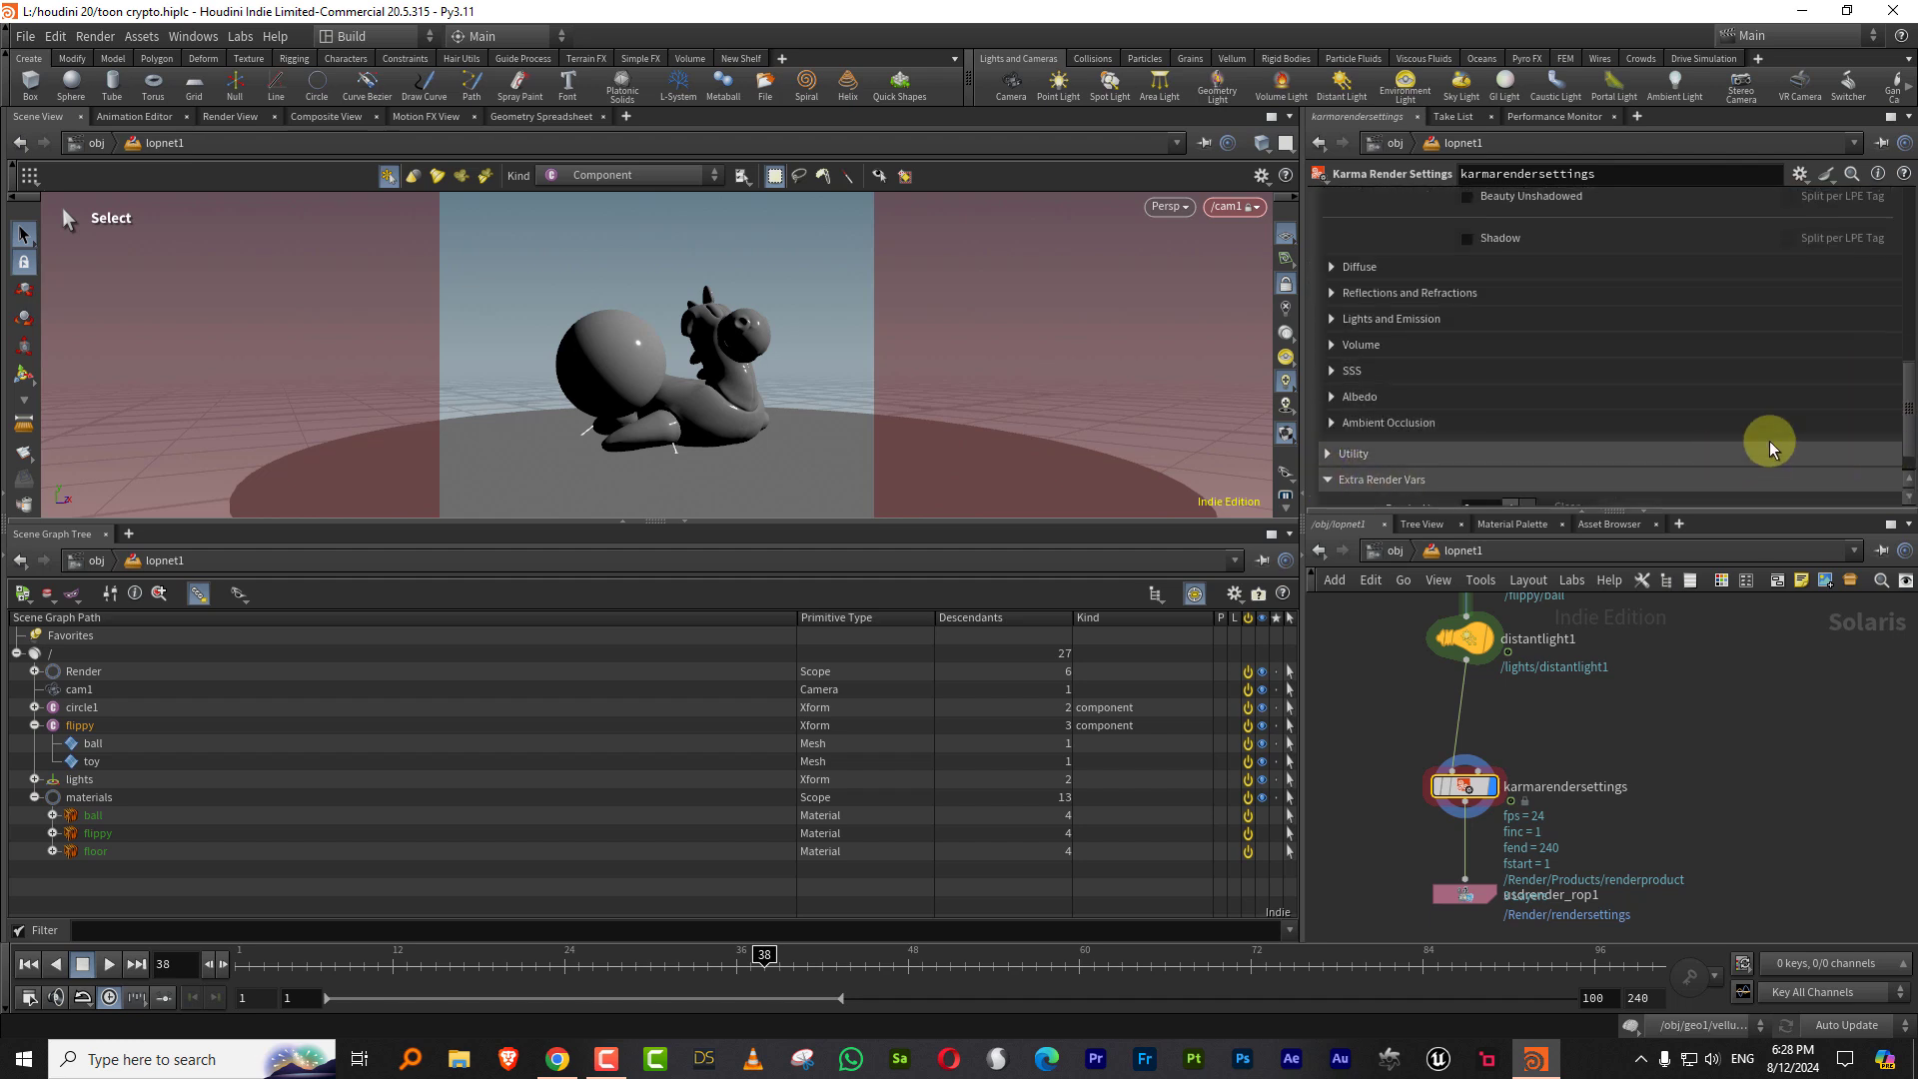
pyautogui.moveTo(1908, 408); pyautogui.dragTo(1894, 473)
pyautogui.click(1509, 465)
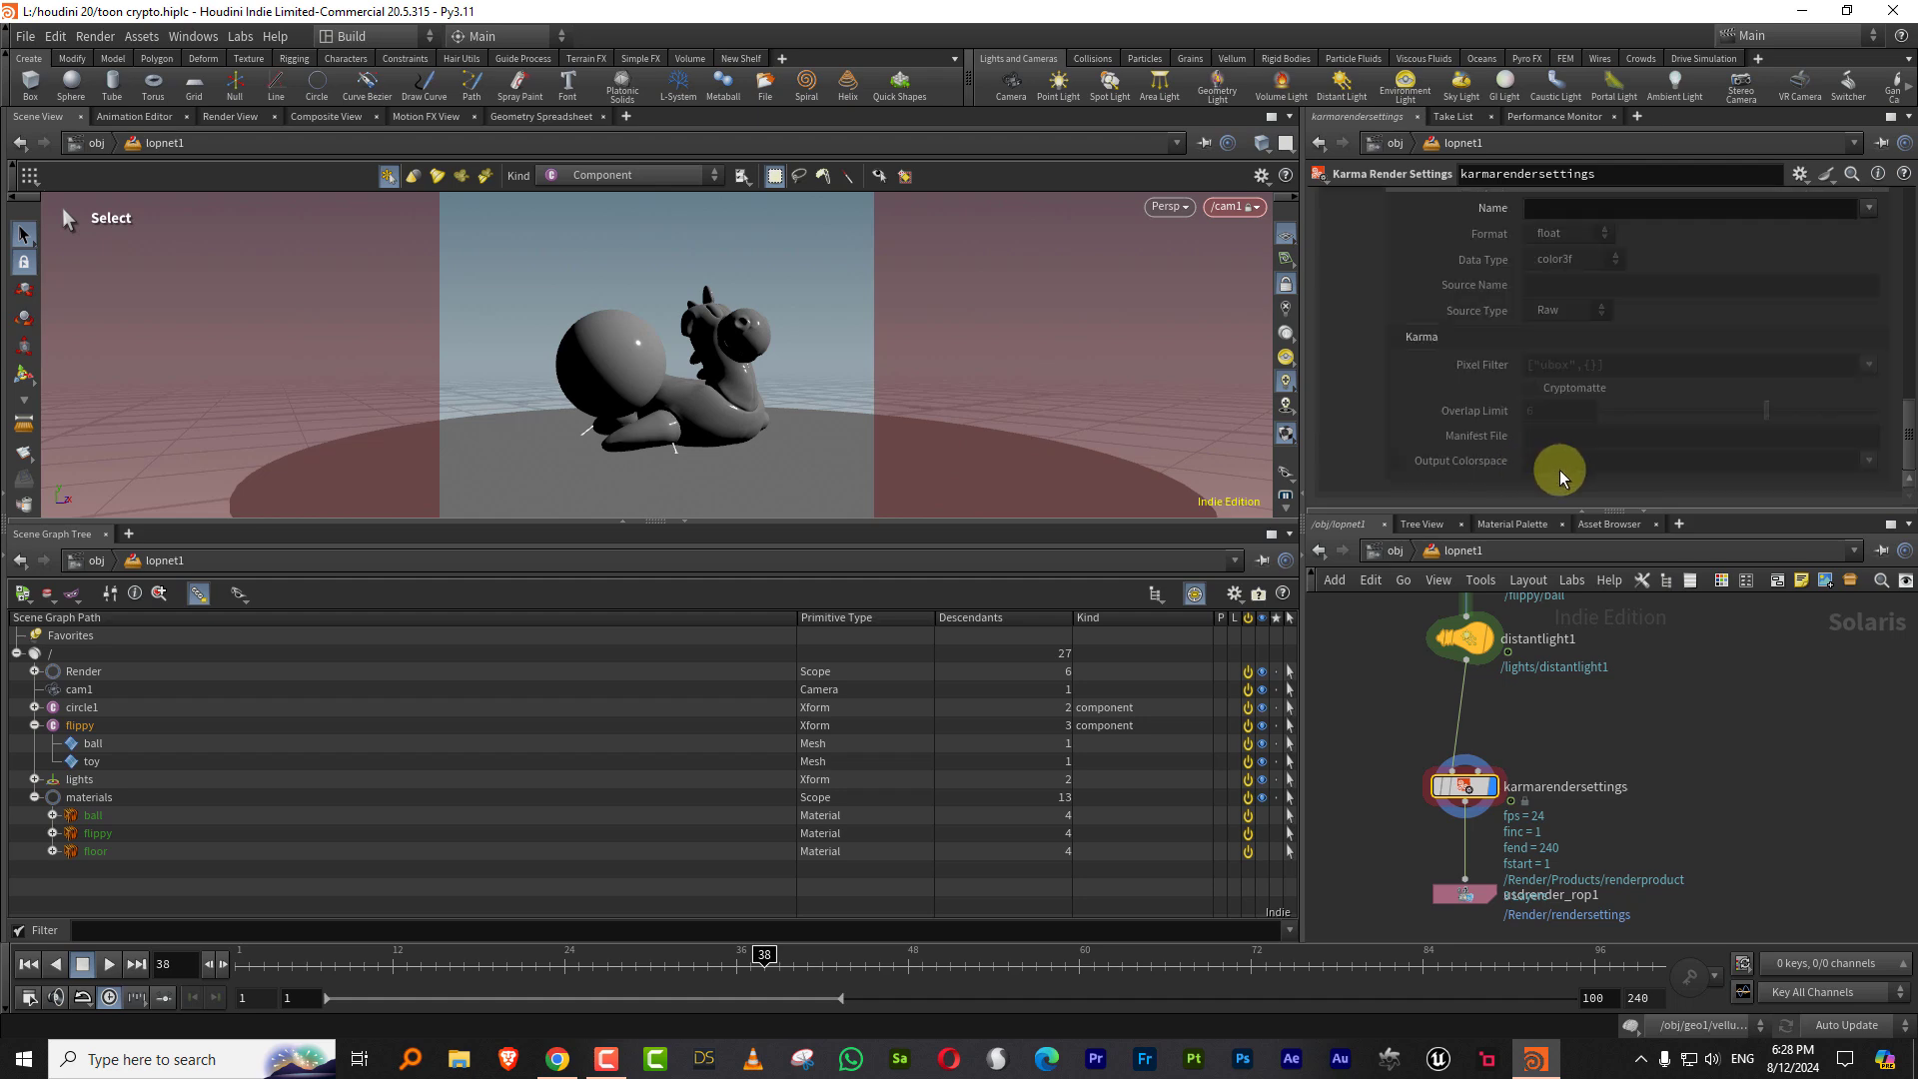
# Step: Browse the extra render var's name presets as far as the Cryptomatte entries, and clear the extra render vars
pyautogui.scroll(1, 1870, 280)
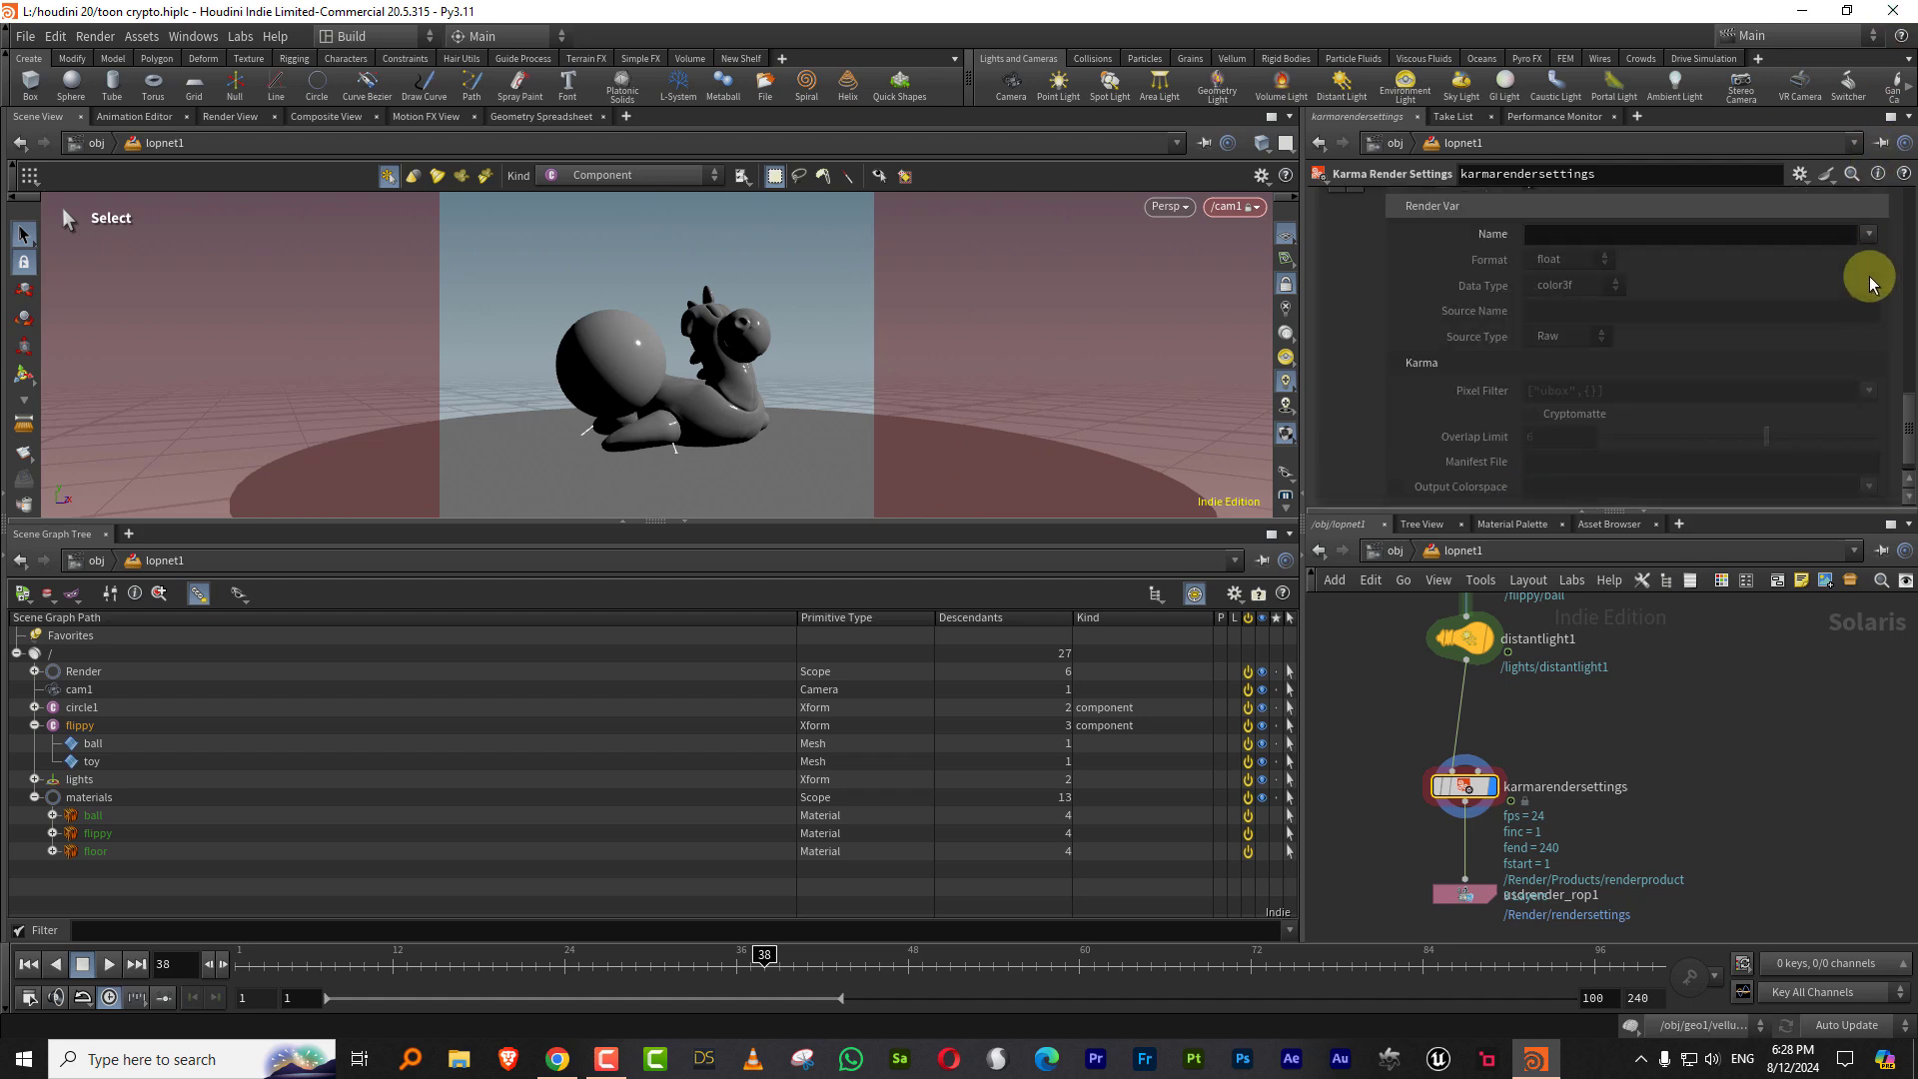
pyautogui.click(1868, 234)
pyautogui.scroll(-5, 1728, 624)
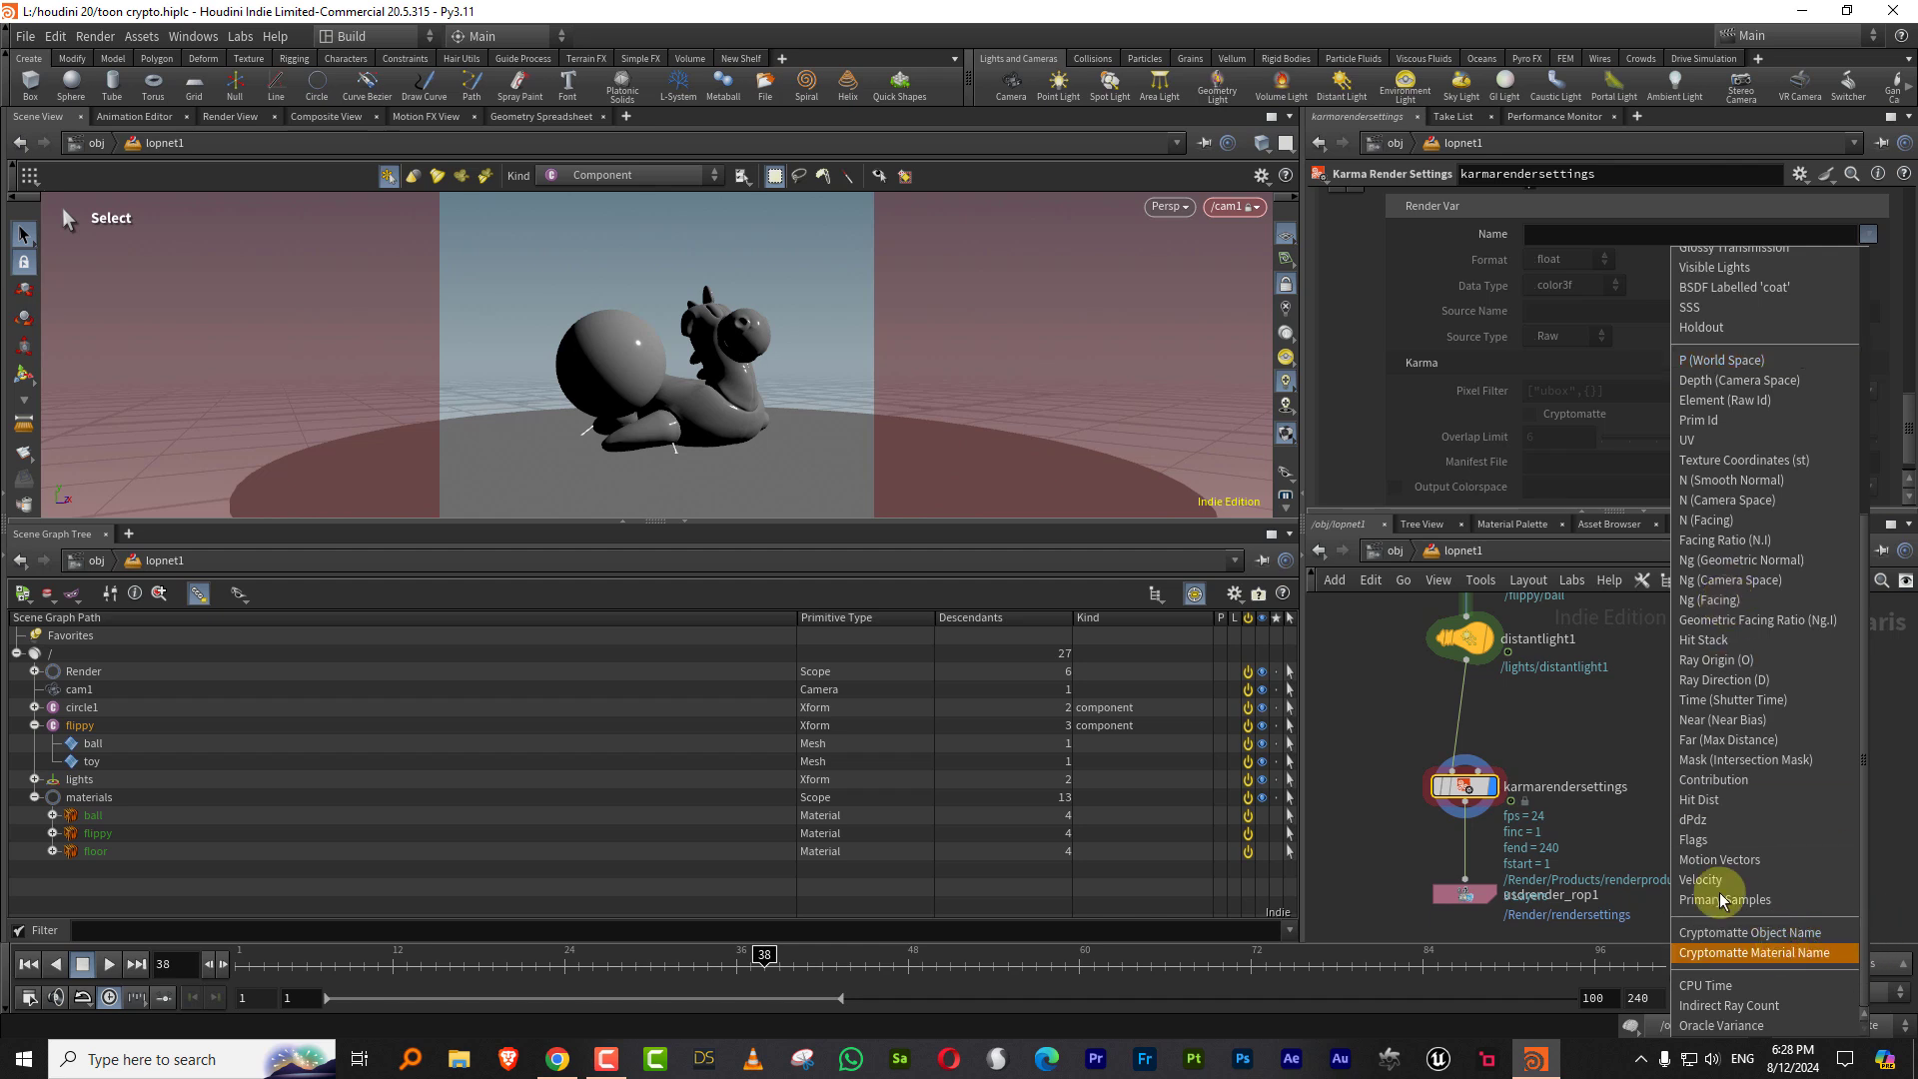
pyautogui.click(1567, 716)
pyautogui.scroll(4, 1636, 311)
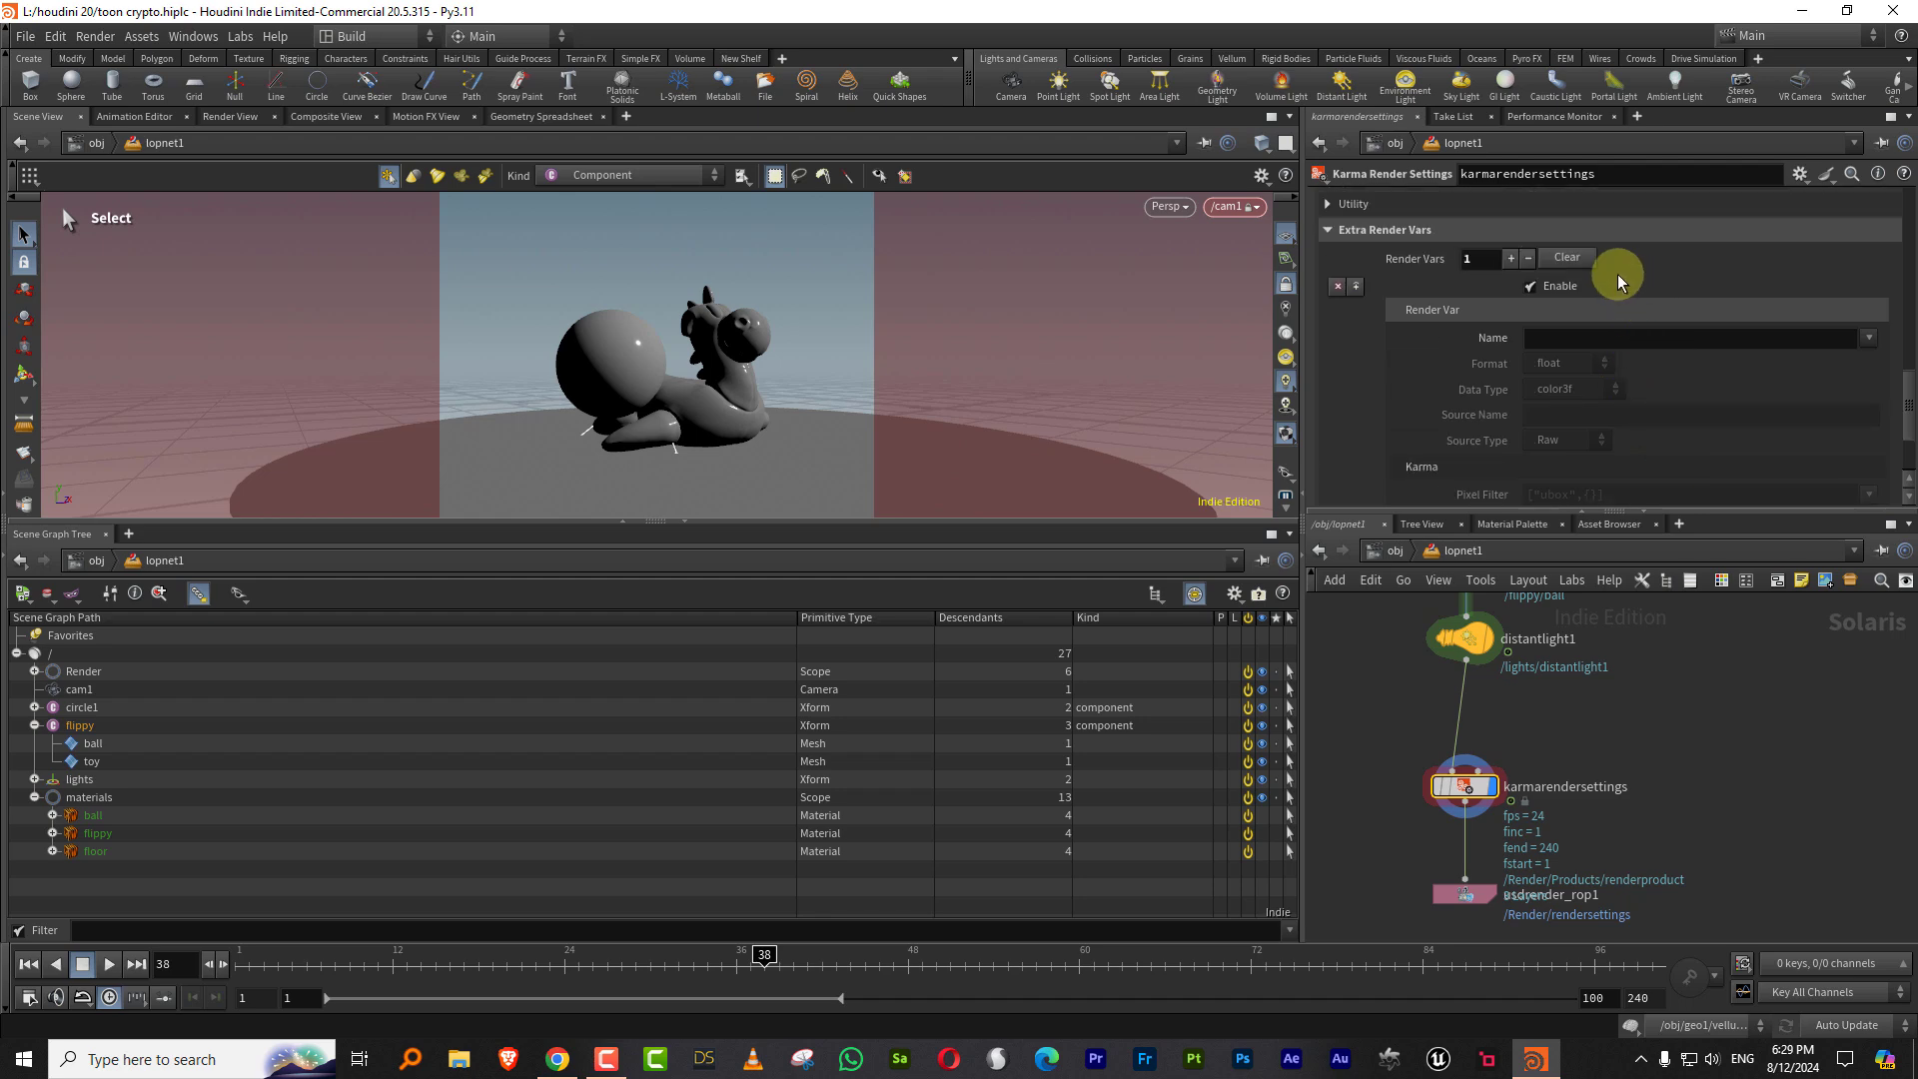
pyautogui.click(1566, 259)
# Step: Insert a Karma Cryptomatte node on the wire between distantlight1 and karmarendersettings
pyautogui.press('Tab')
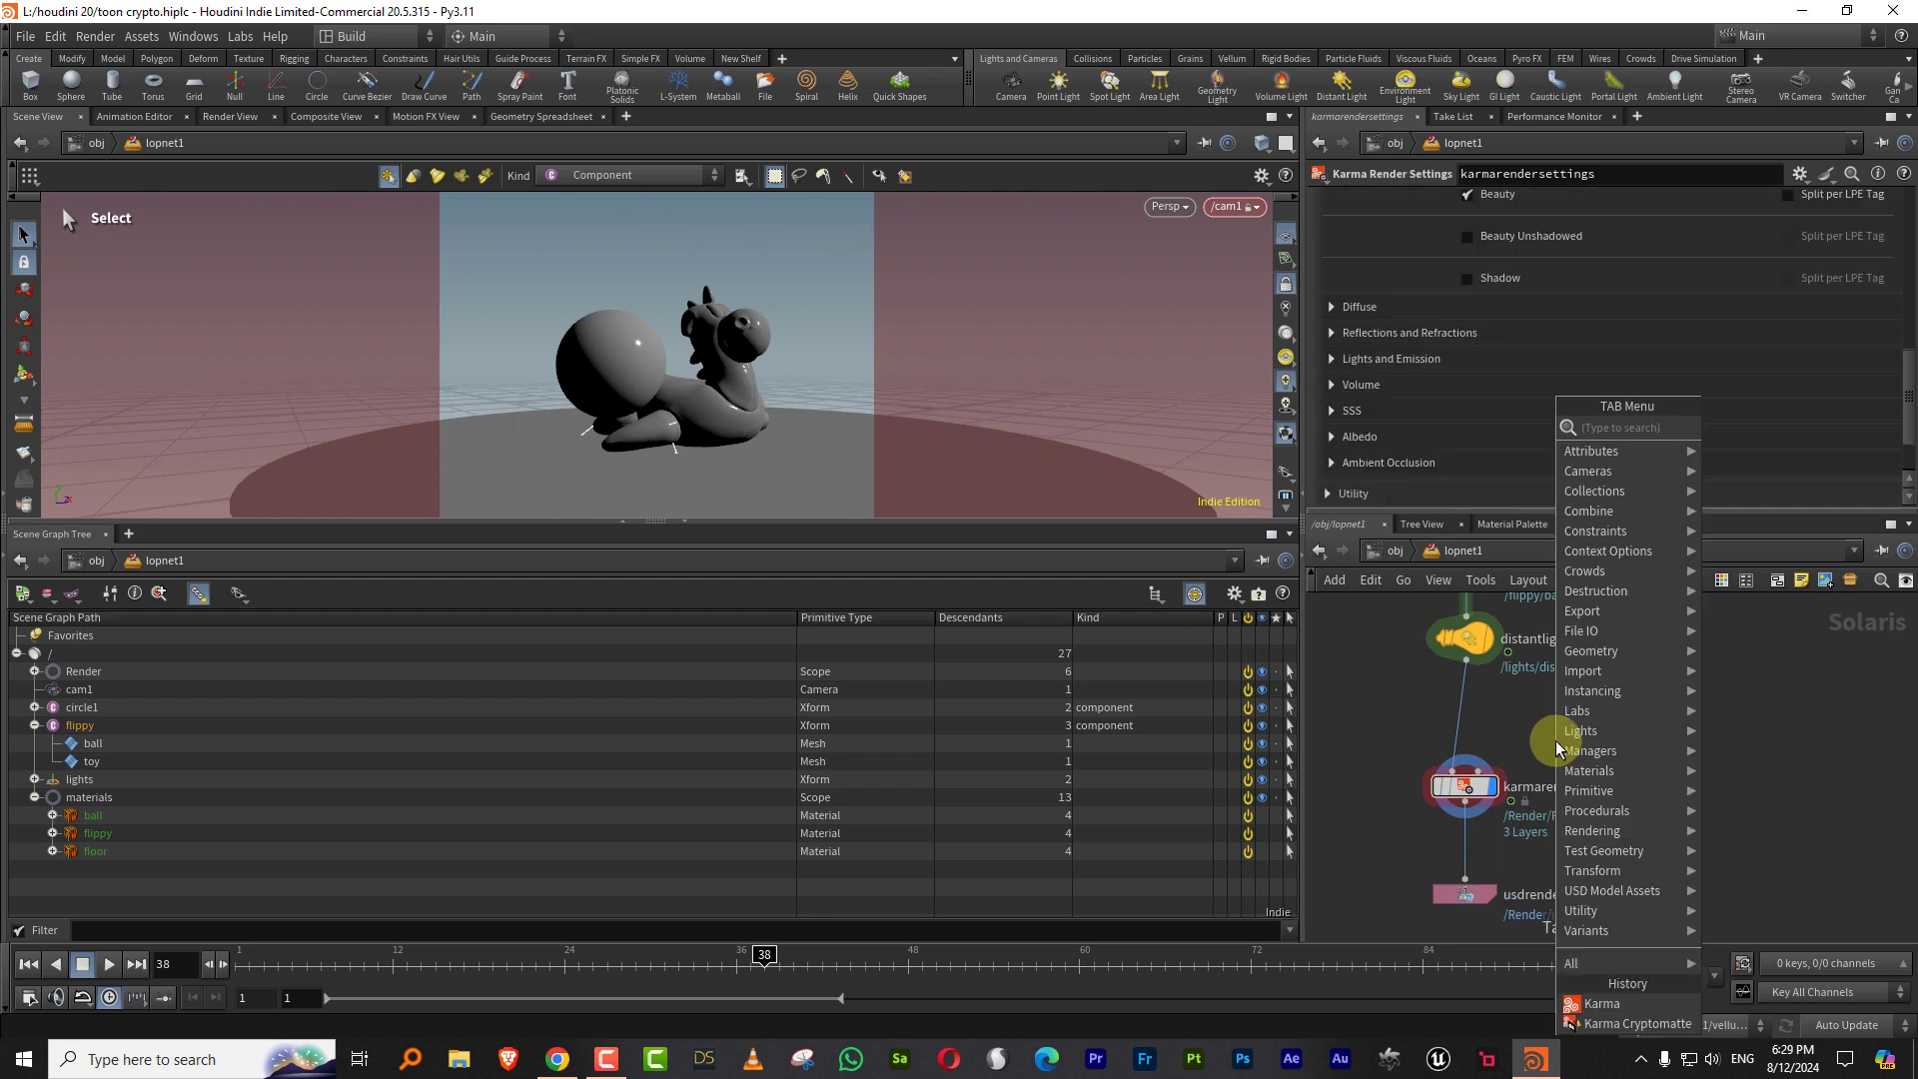
pyautogui.write('cry')
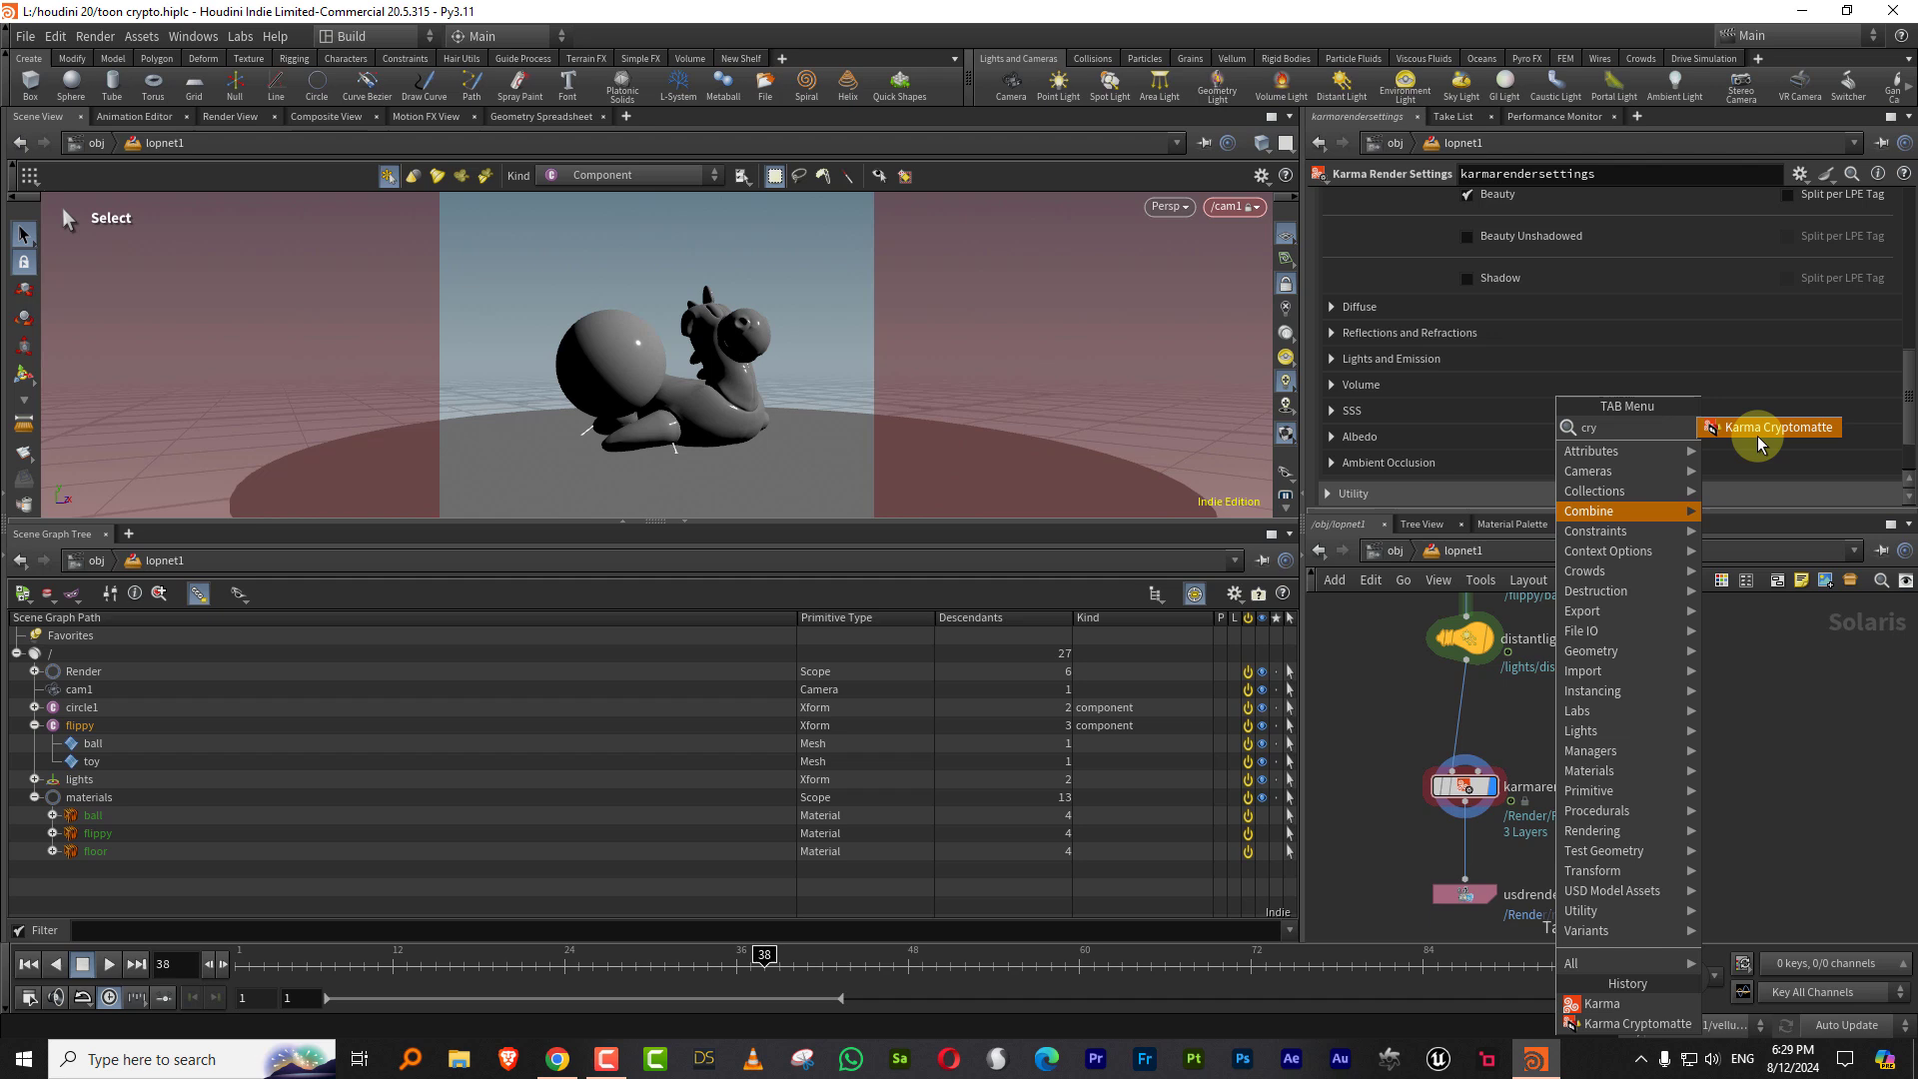
pyautogui.click(1758, 429)
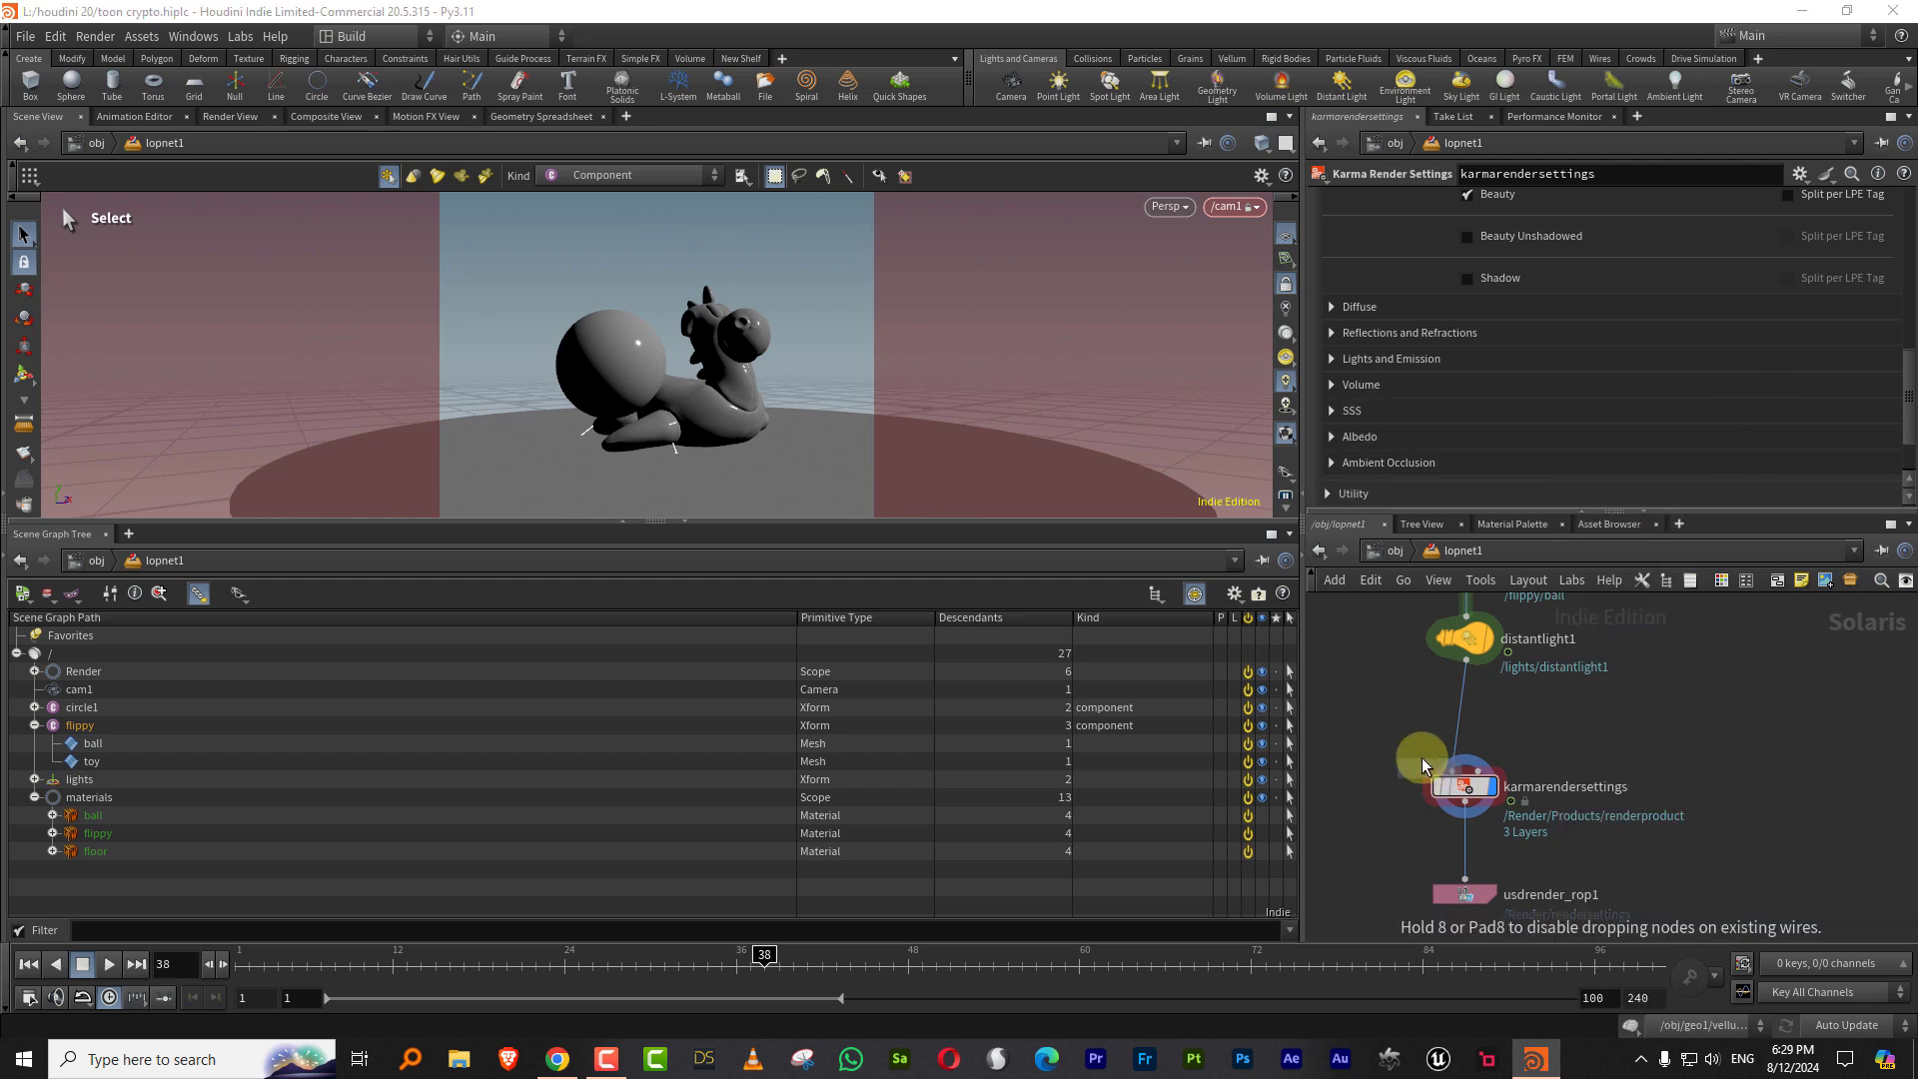
pyautogui.click(1424, 765)
# Step: Enable the Materials Cryptomatte ID alongside Primitives on the Karma Cryptomatte node
pyautogui.click(1413, 320)
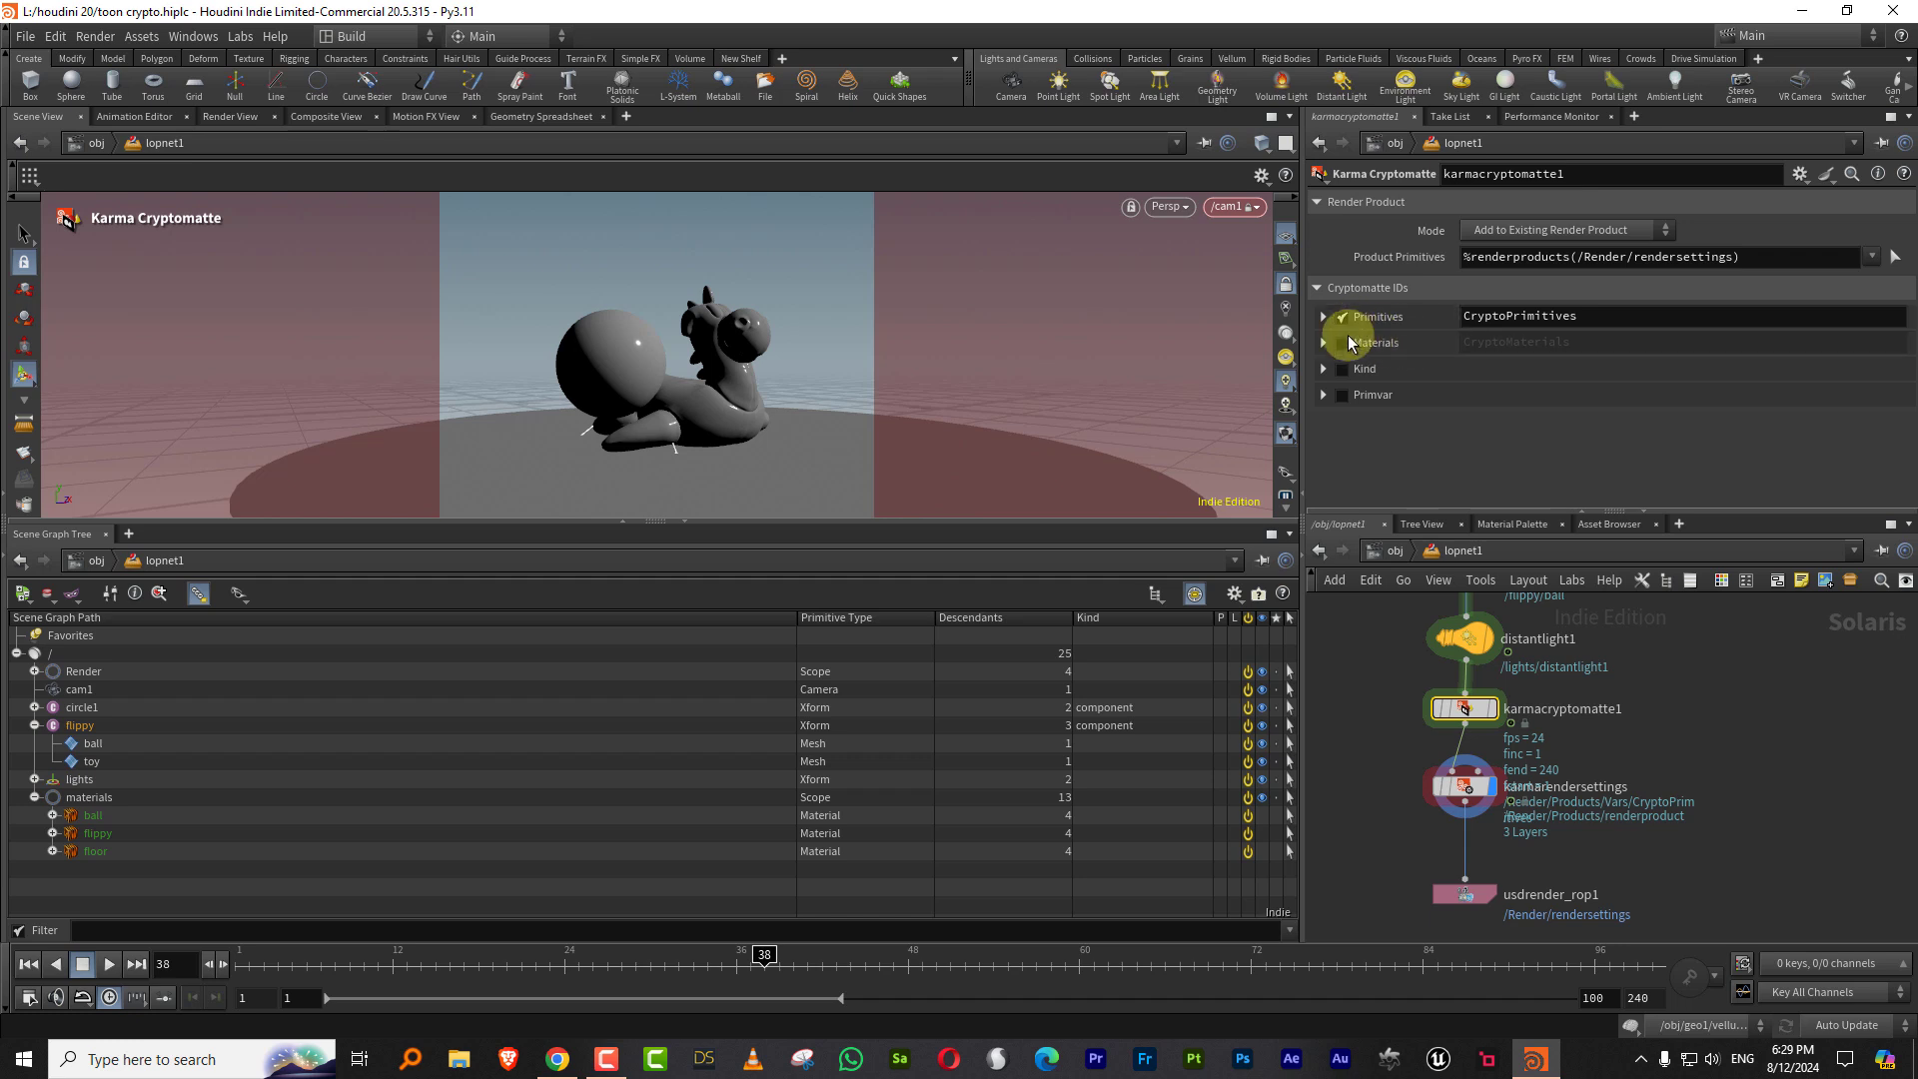
pyautogui.click(1324, 343)
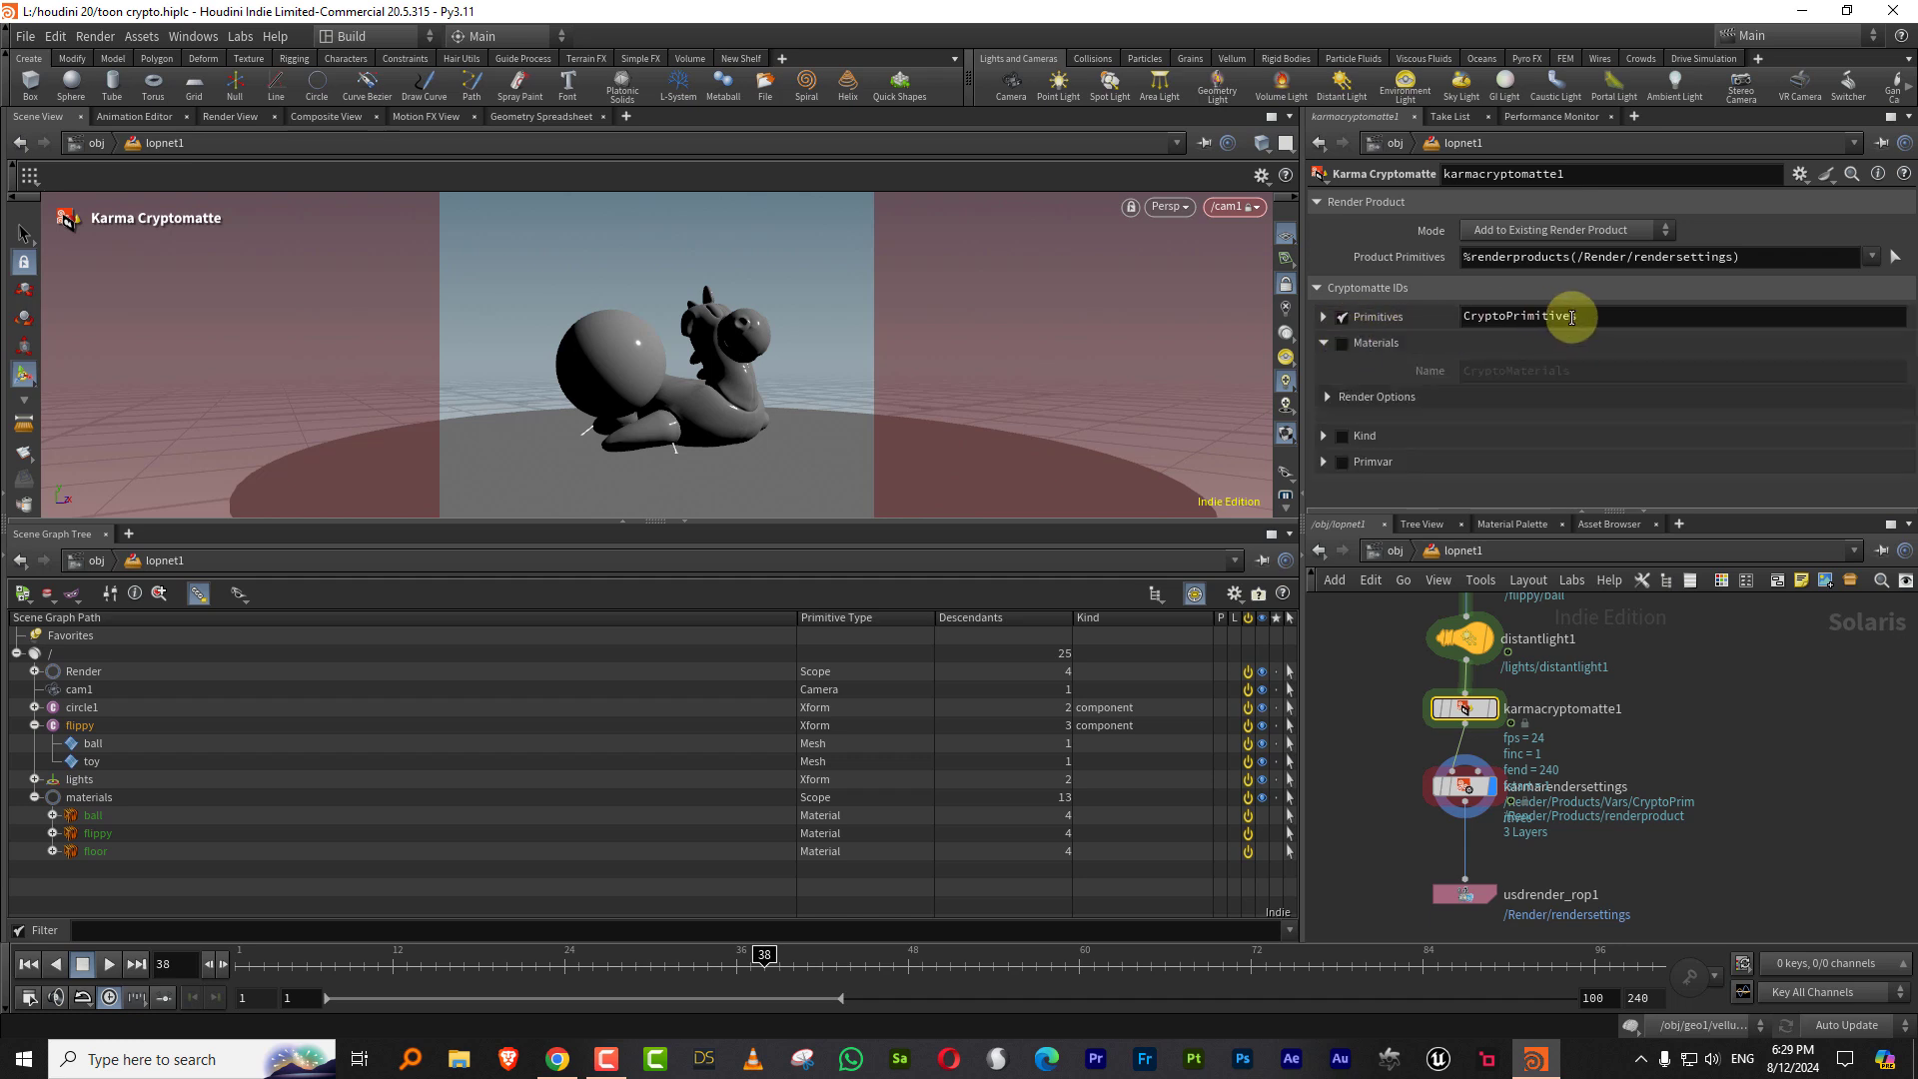
pyautogui.click(1343, 343)
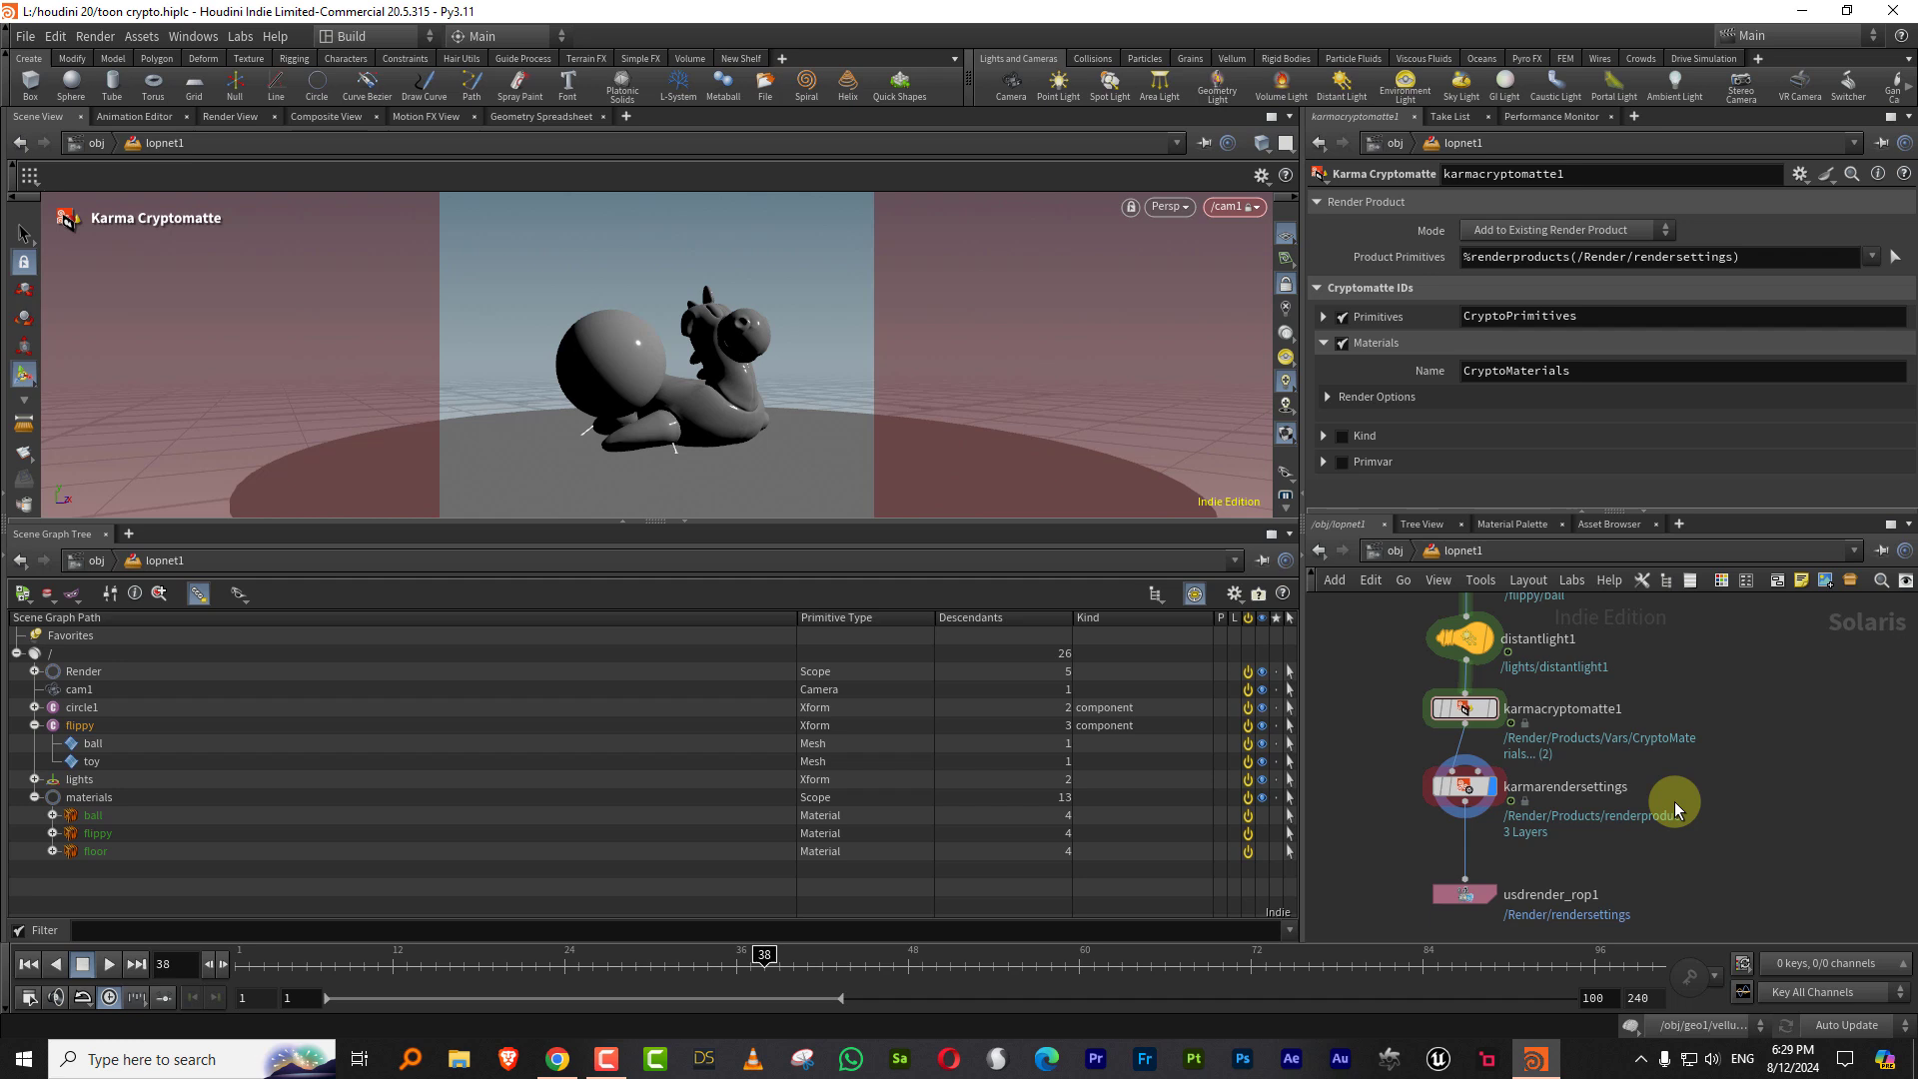
# Step: Switch the camera viewport's renderer to Karma XPU and enlarge the scene view
pyautogui.click(1173, 204)
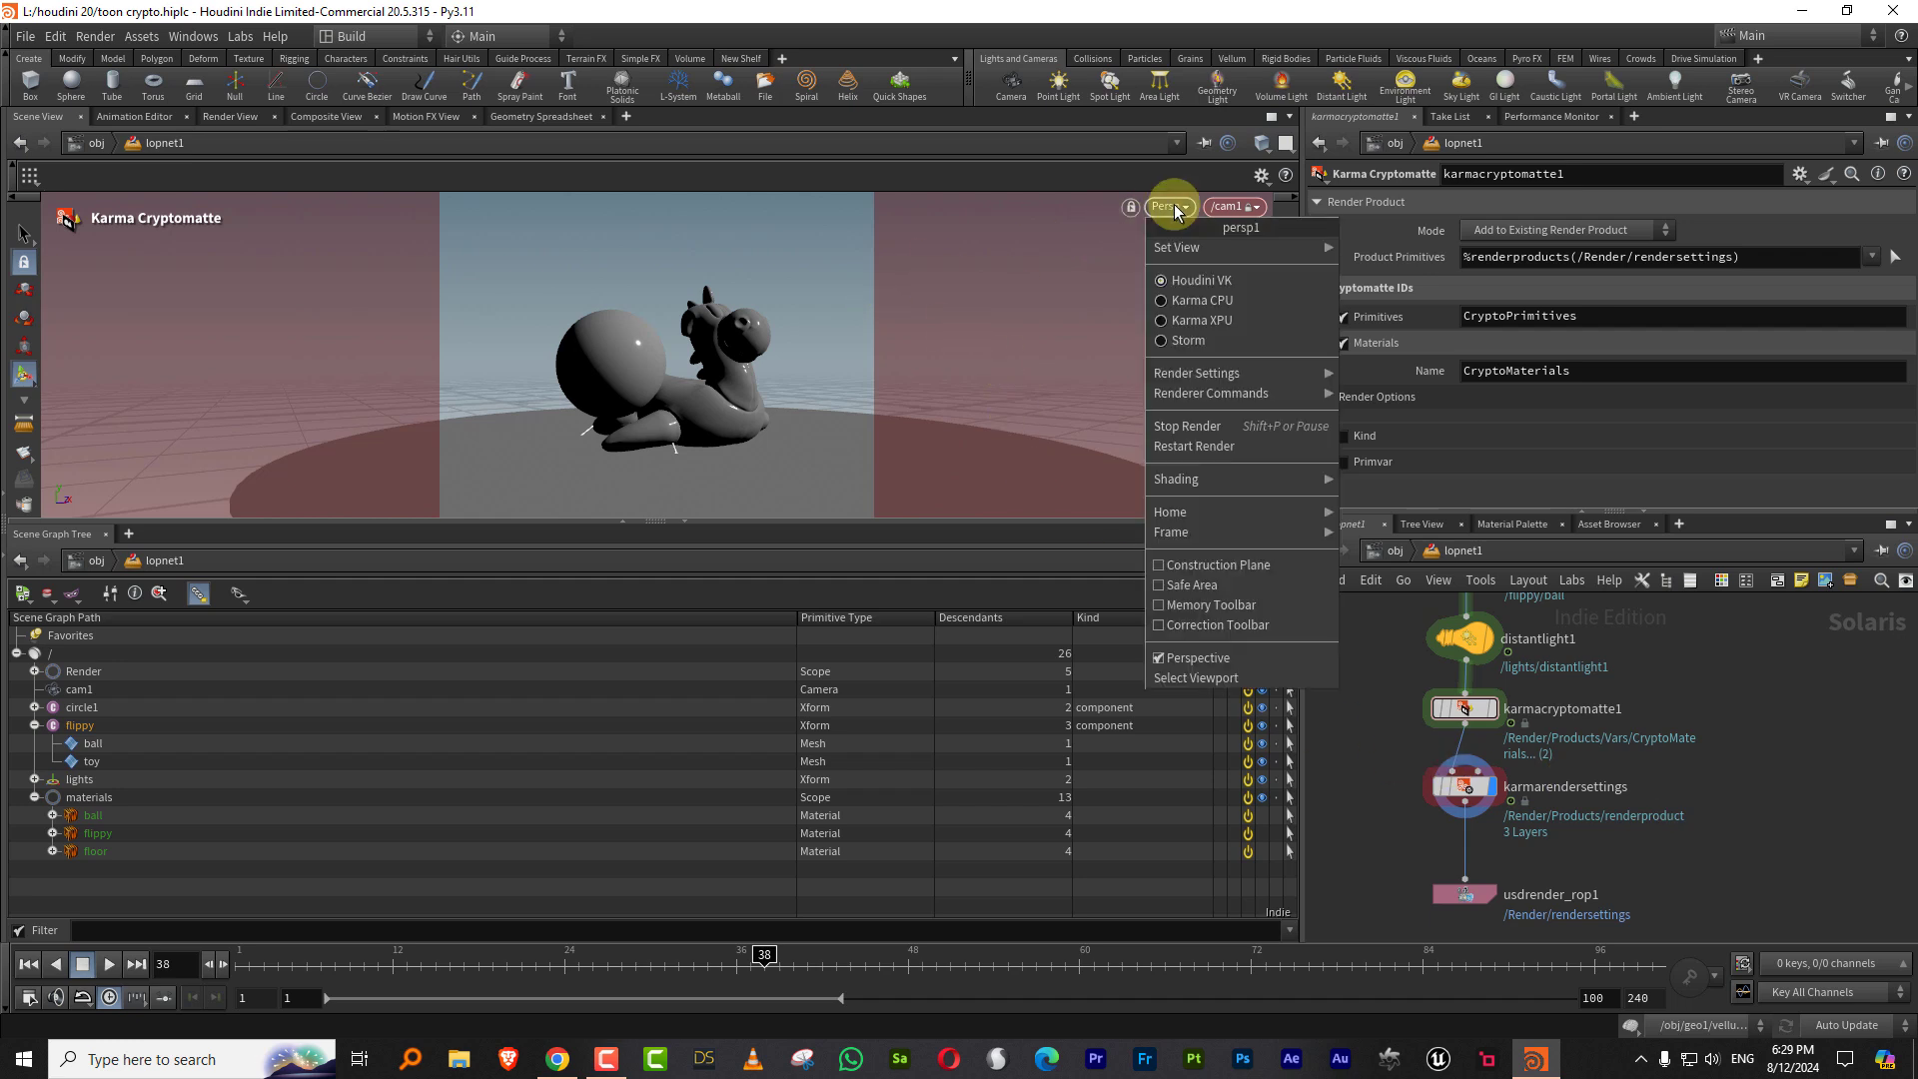
pyautogui.click(1202, 321)
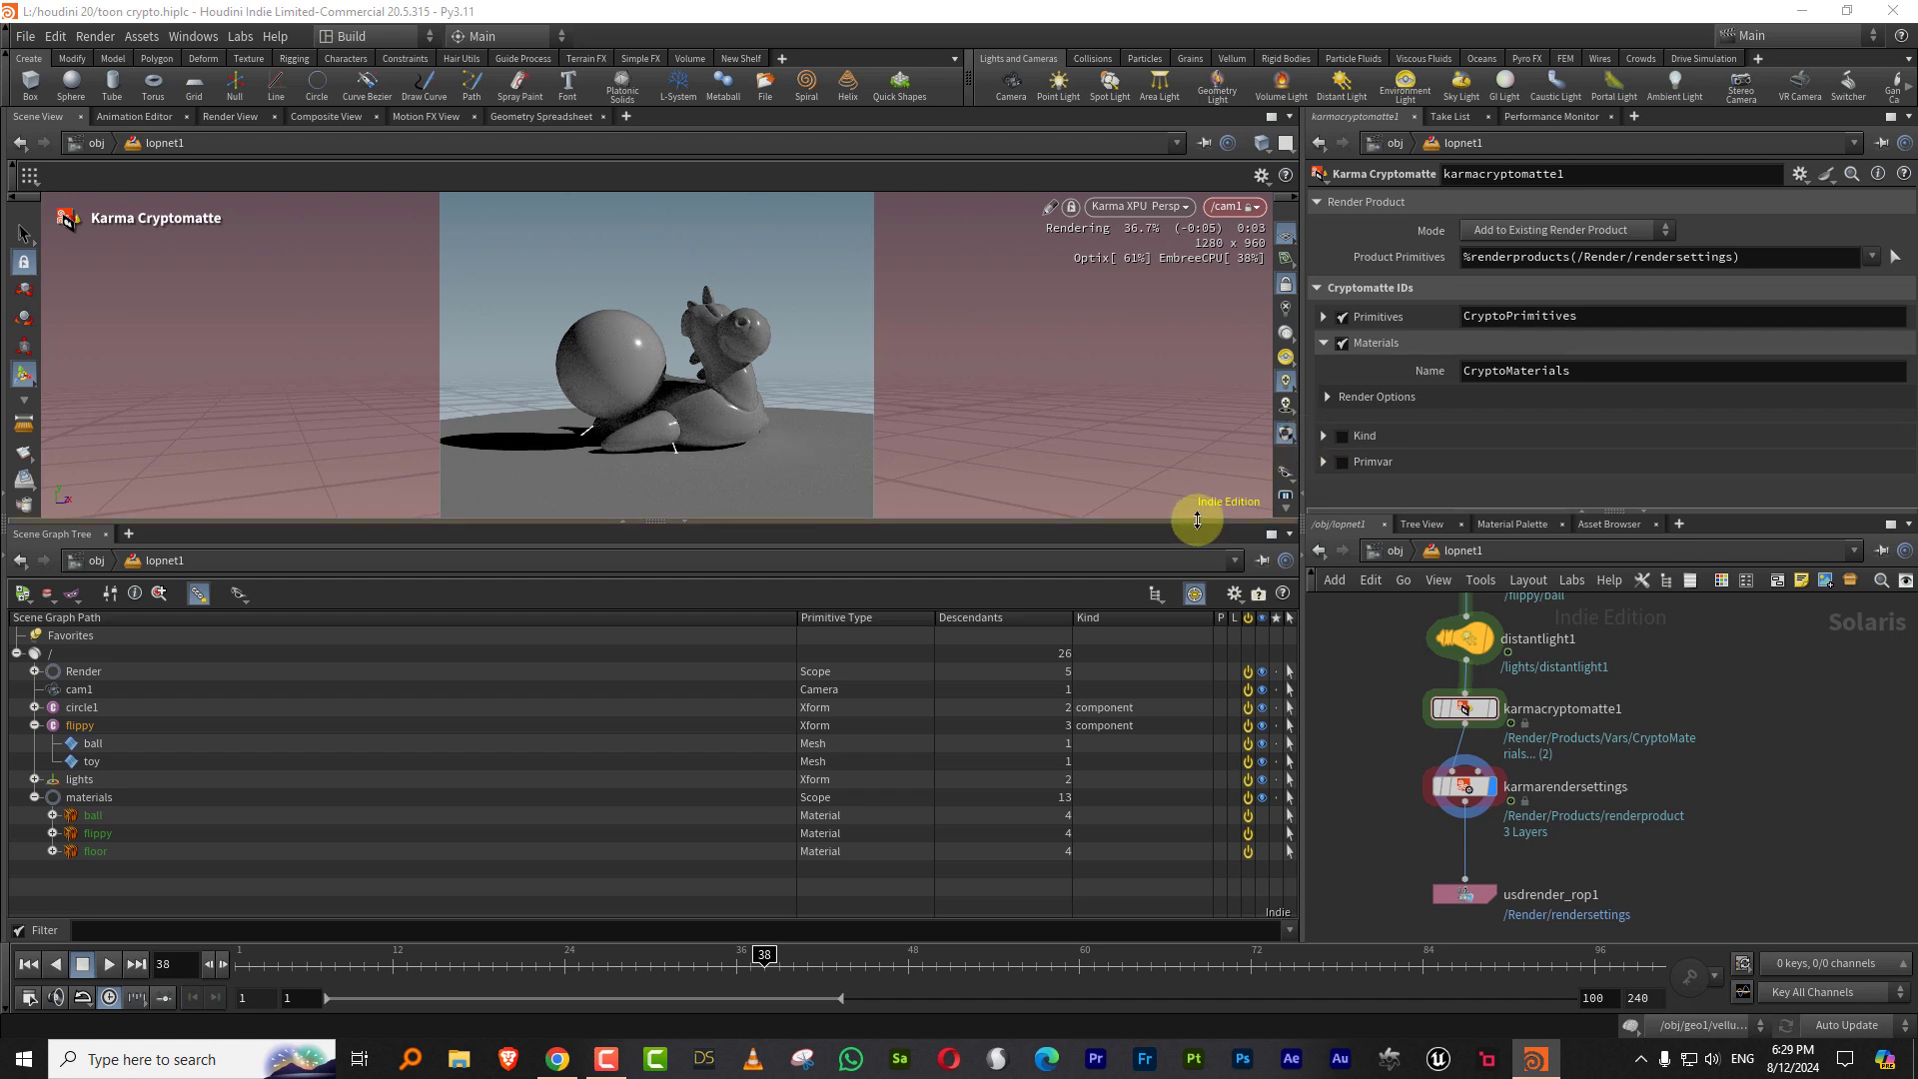
pyautogui.moveTo(1197, 519); pyautogui.dragTo(1198, 715)
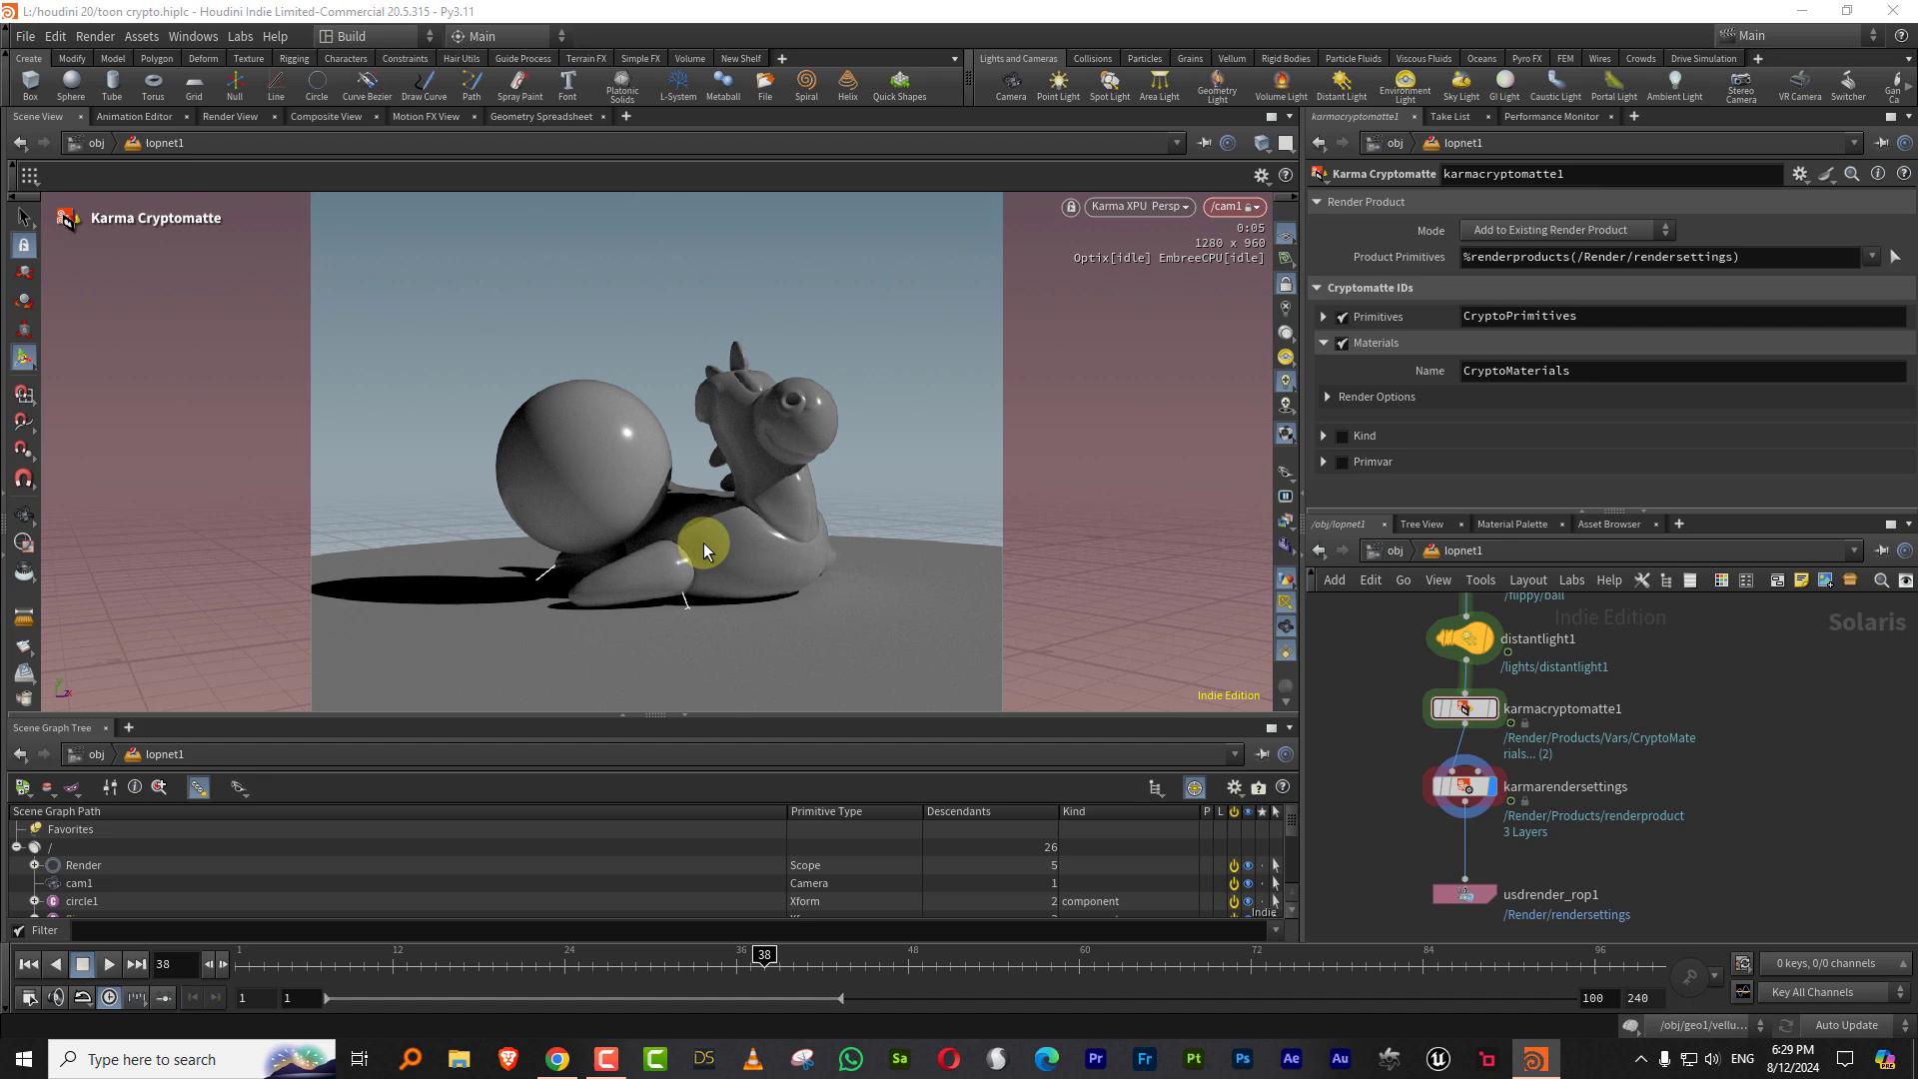
# Step: Preview the CryptoMaterials and CryptoPrimitives render outputs in the viewport, and return to the beauty output C
pyautogui.press('Escape')
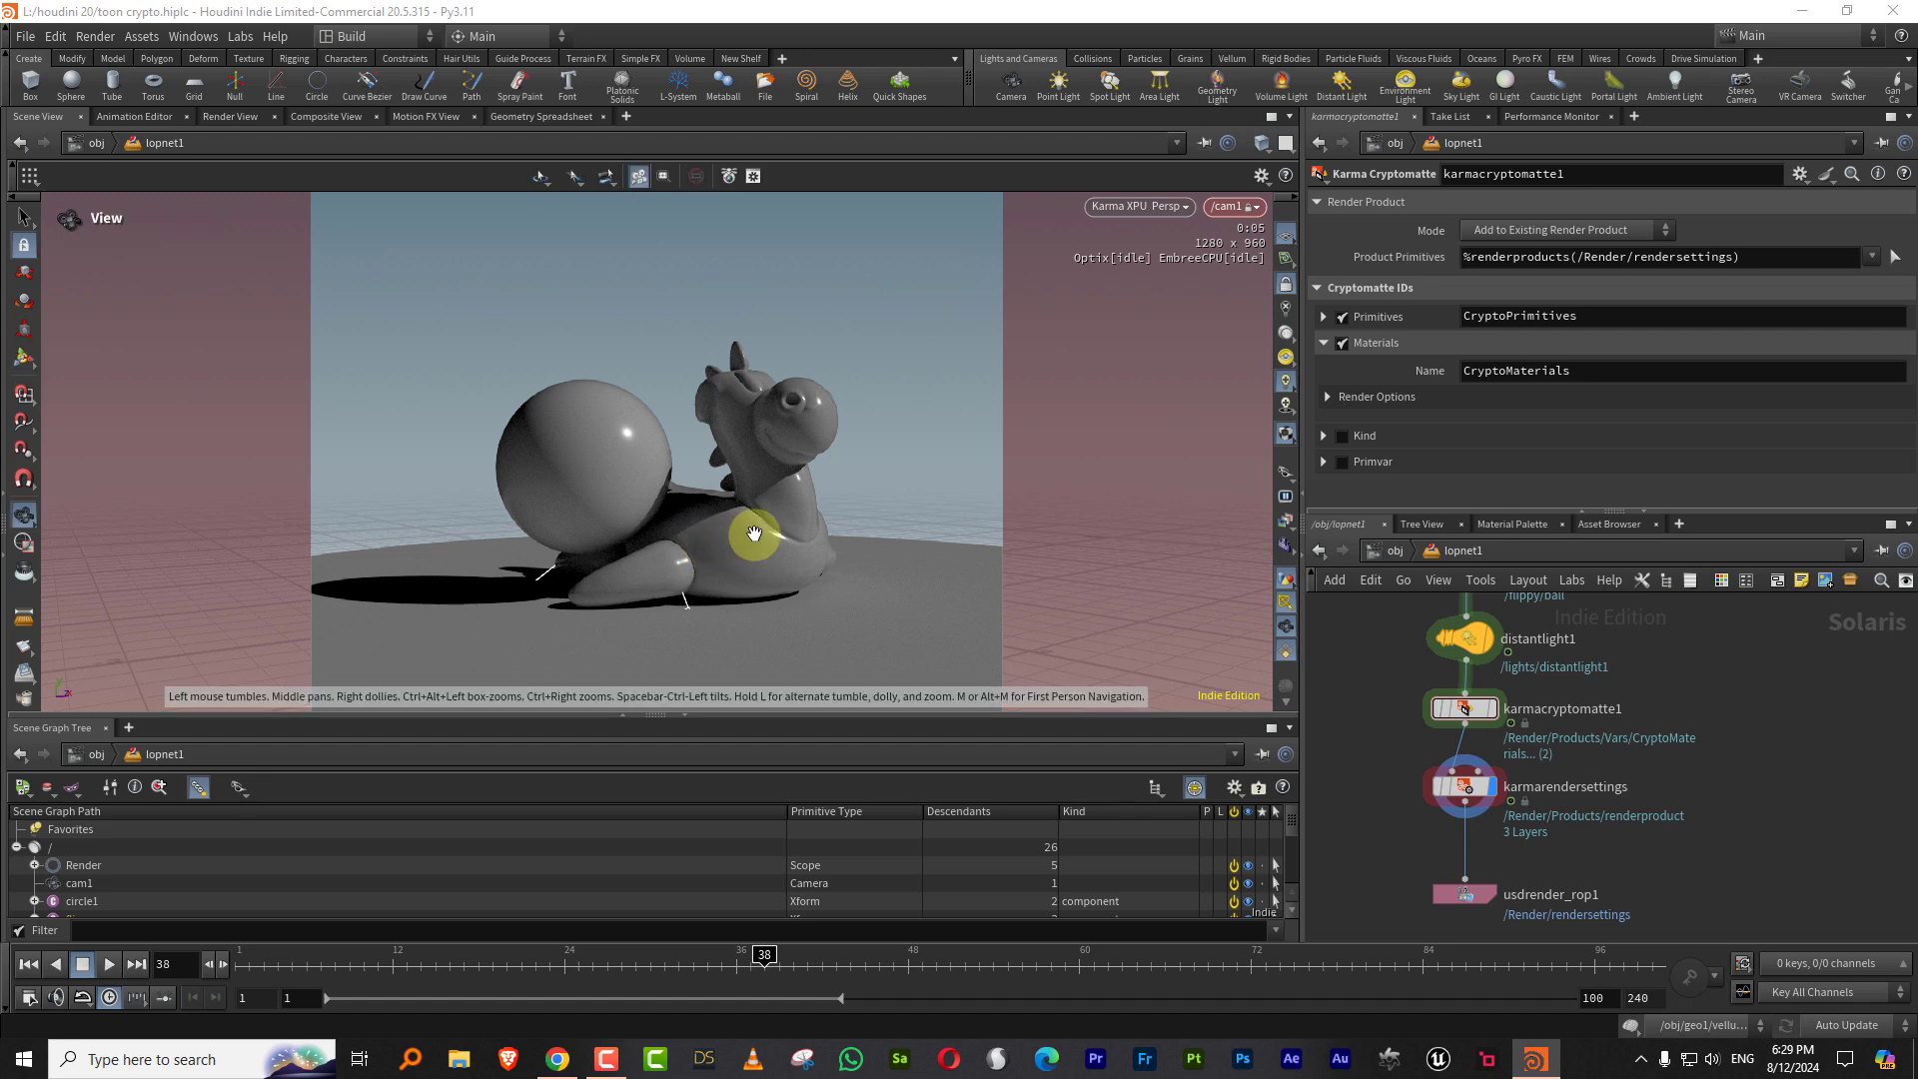
pyautogui.moveTo(748, 535); pyautogui.dragTo(736, 546)
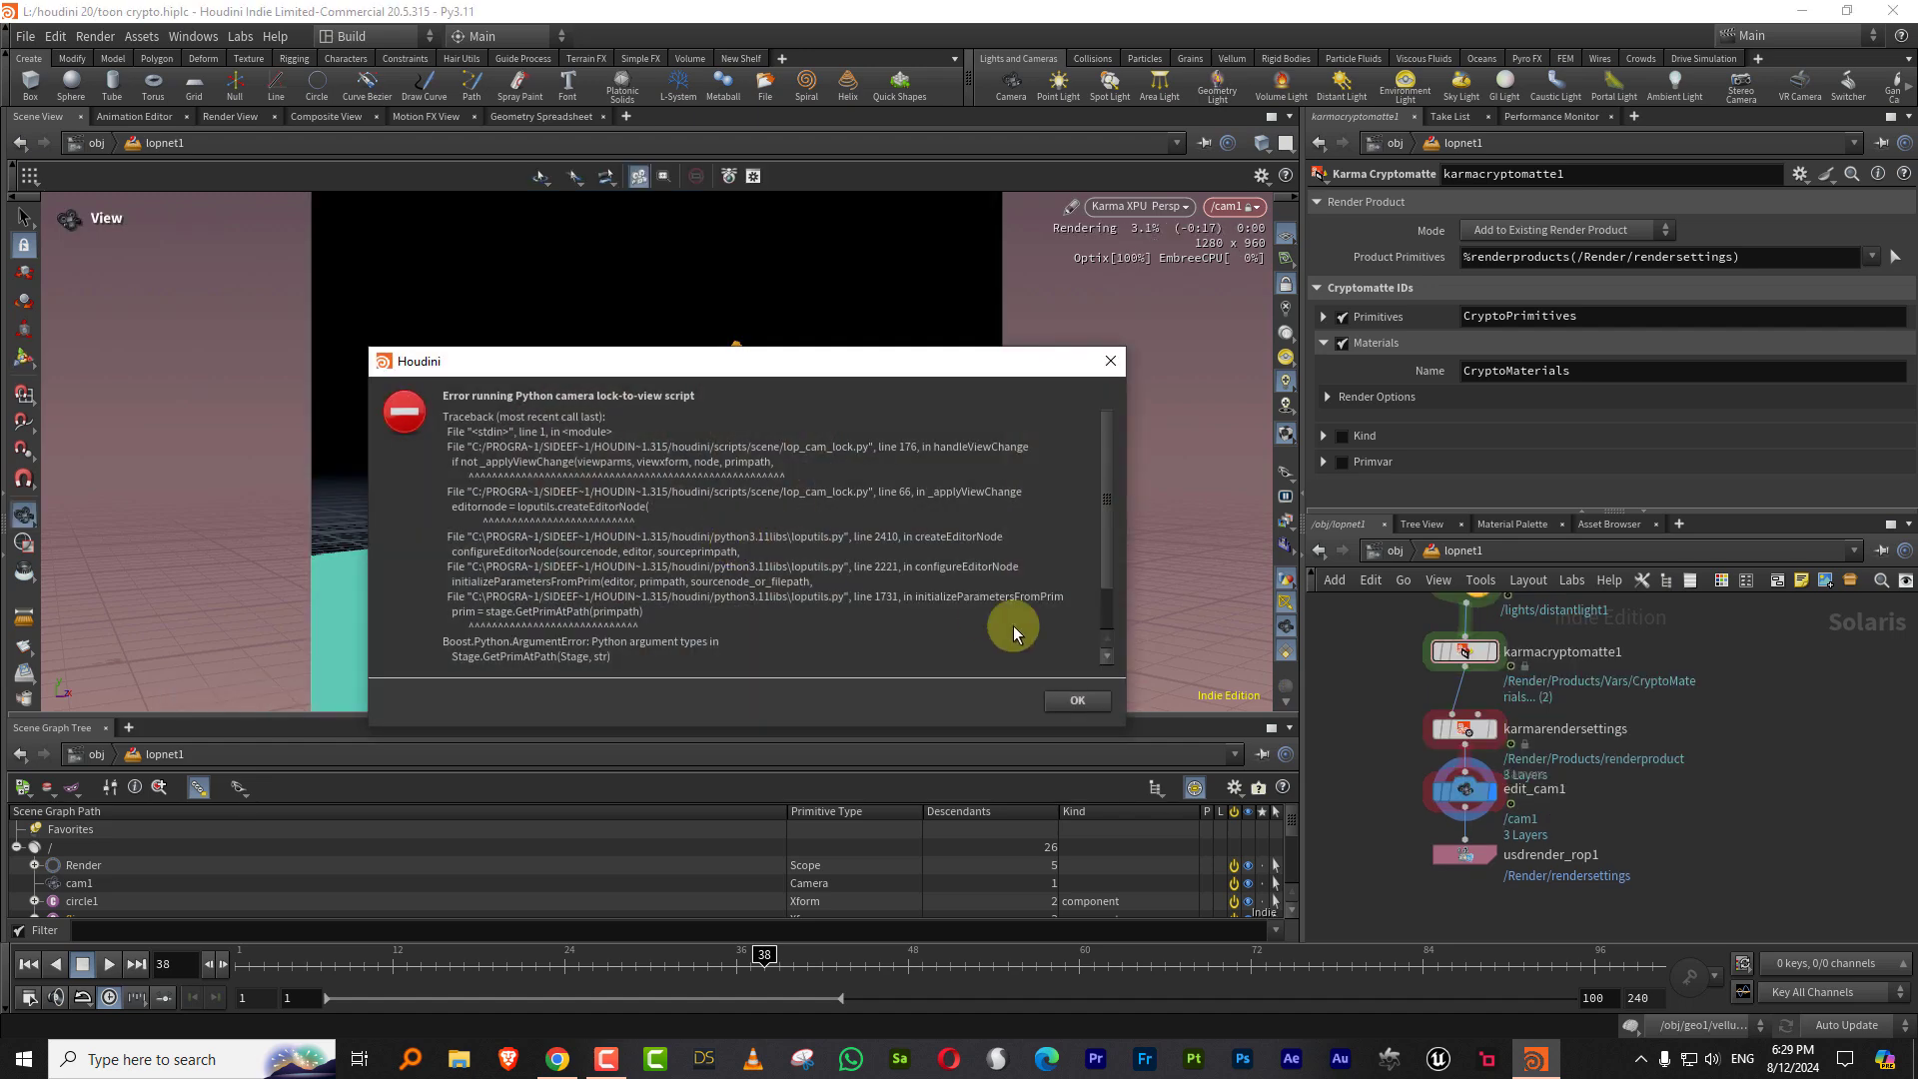
pyautogui.click(1080, 699)
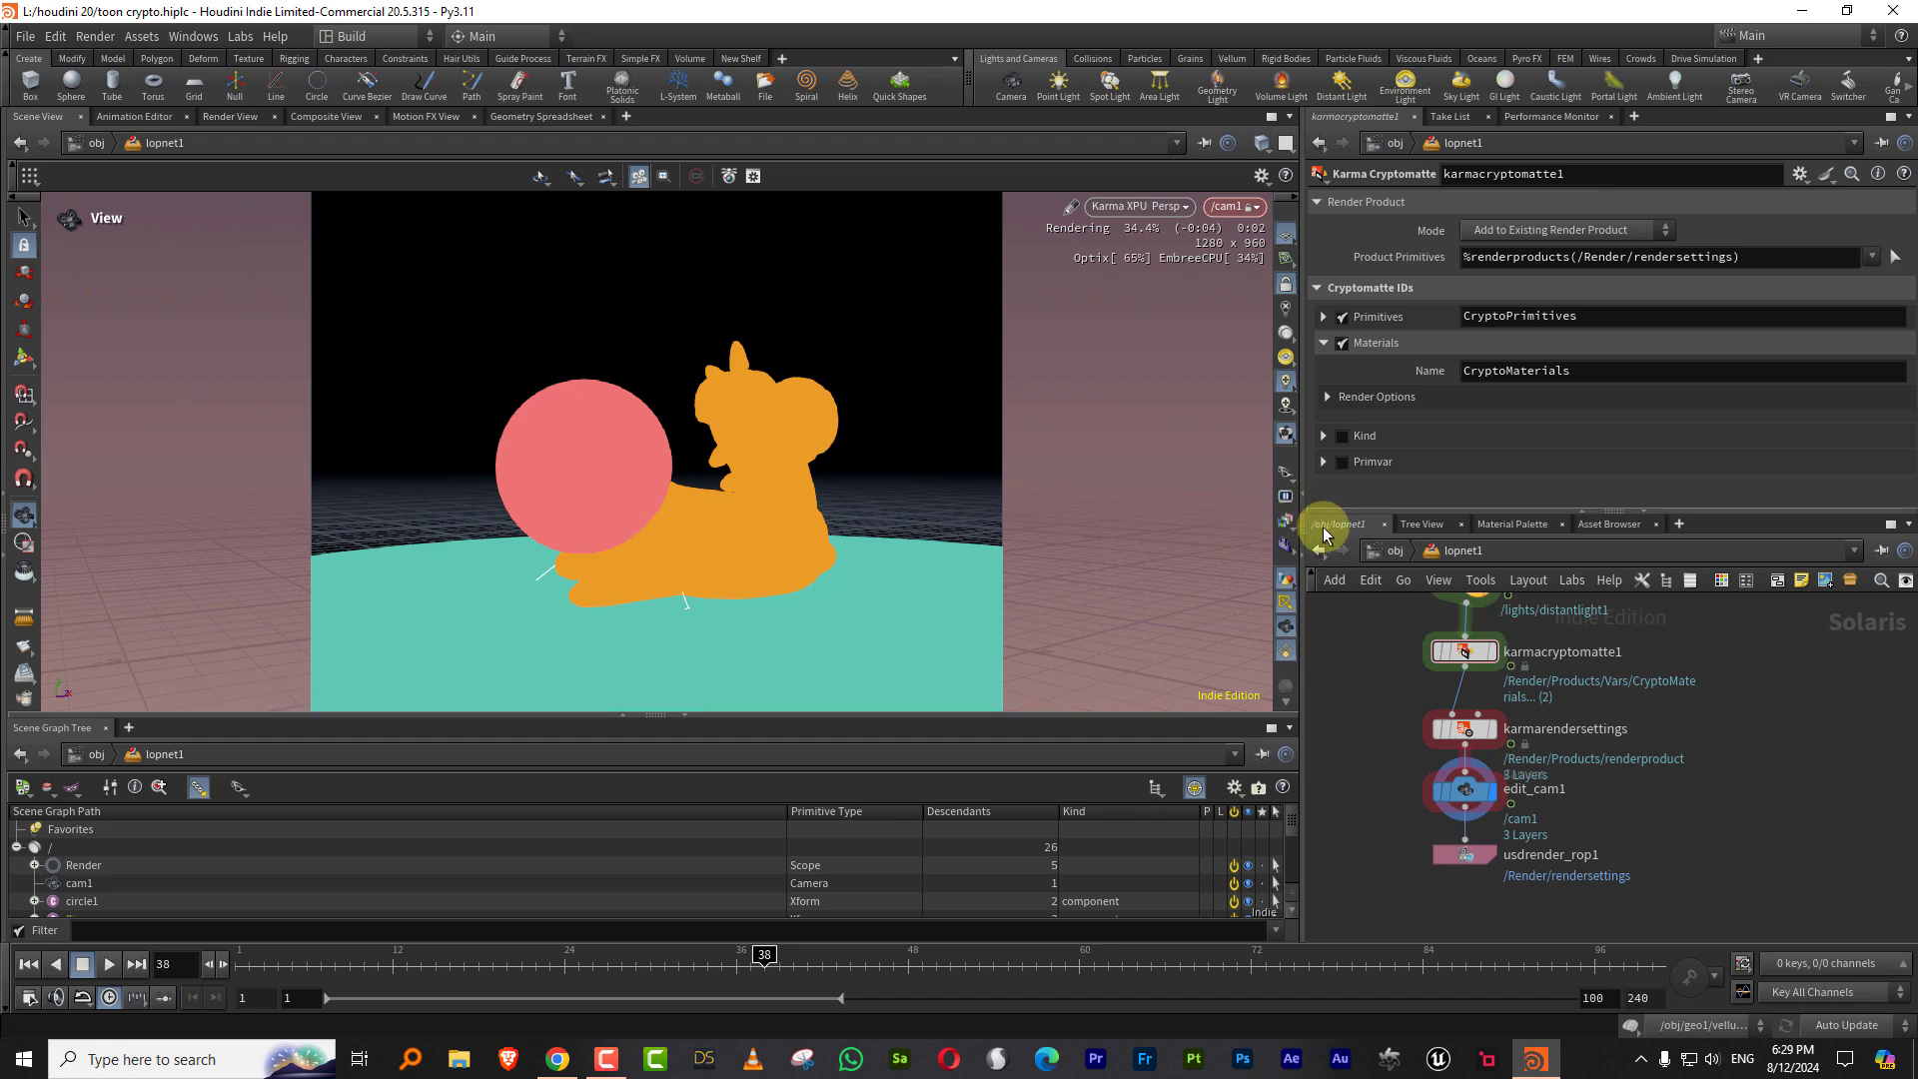
pyautogui.click(1289, 520)
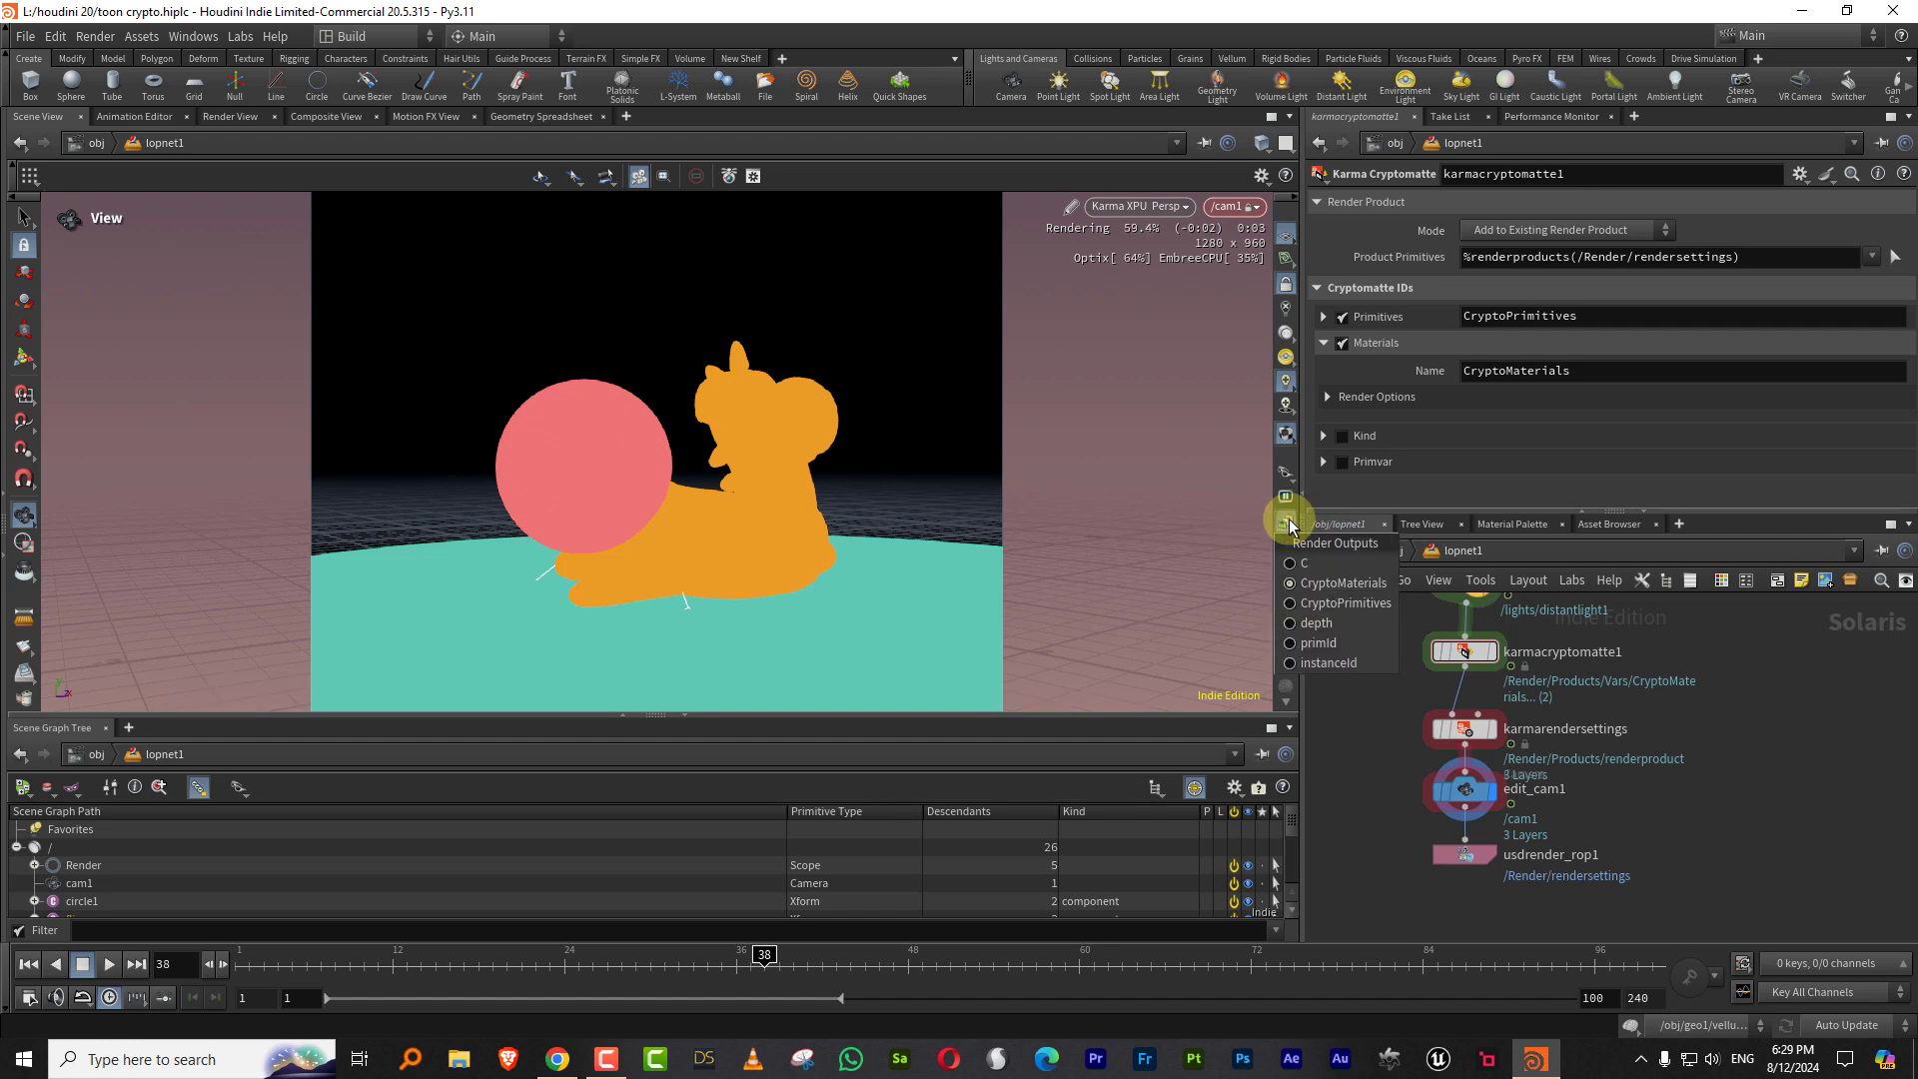
pyautogui.click(1343, 603)
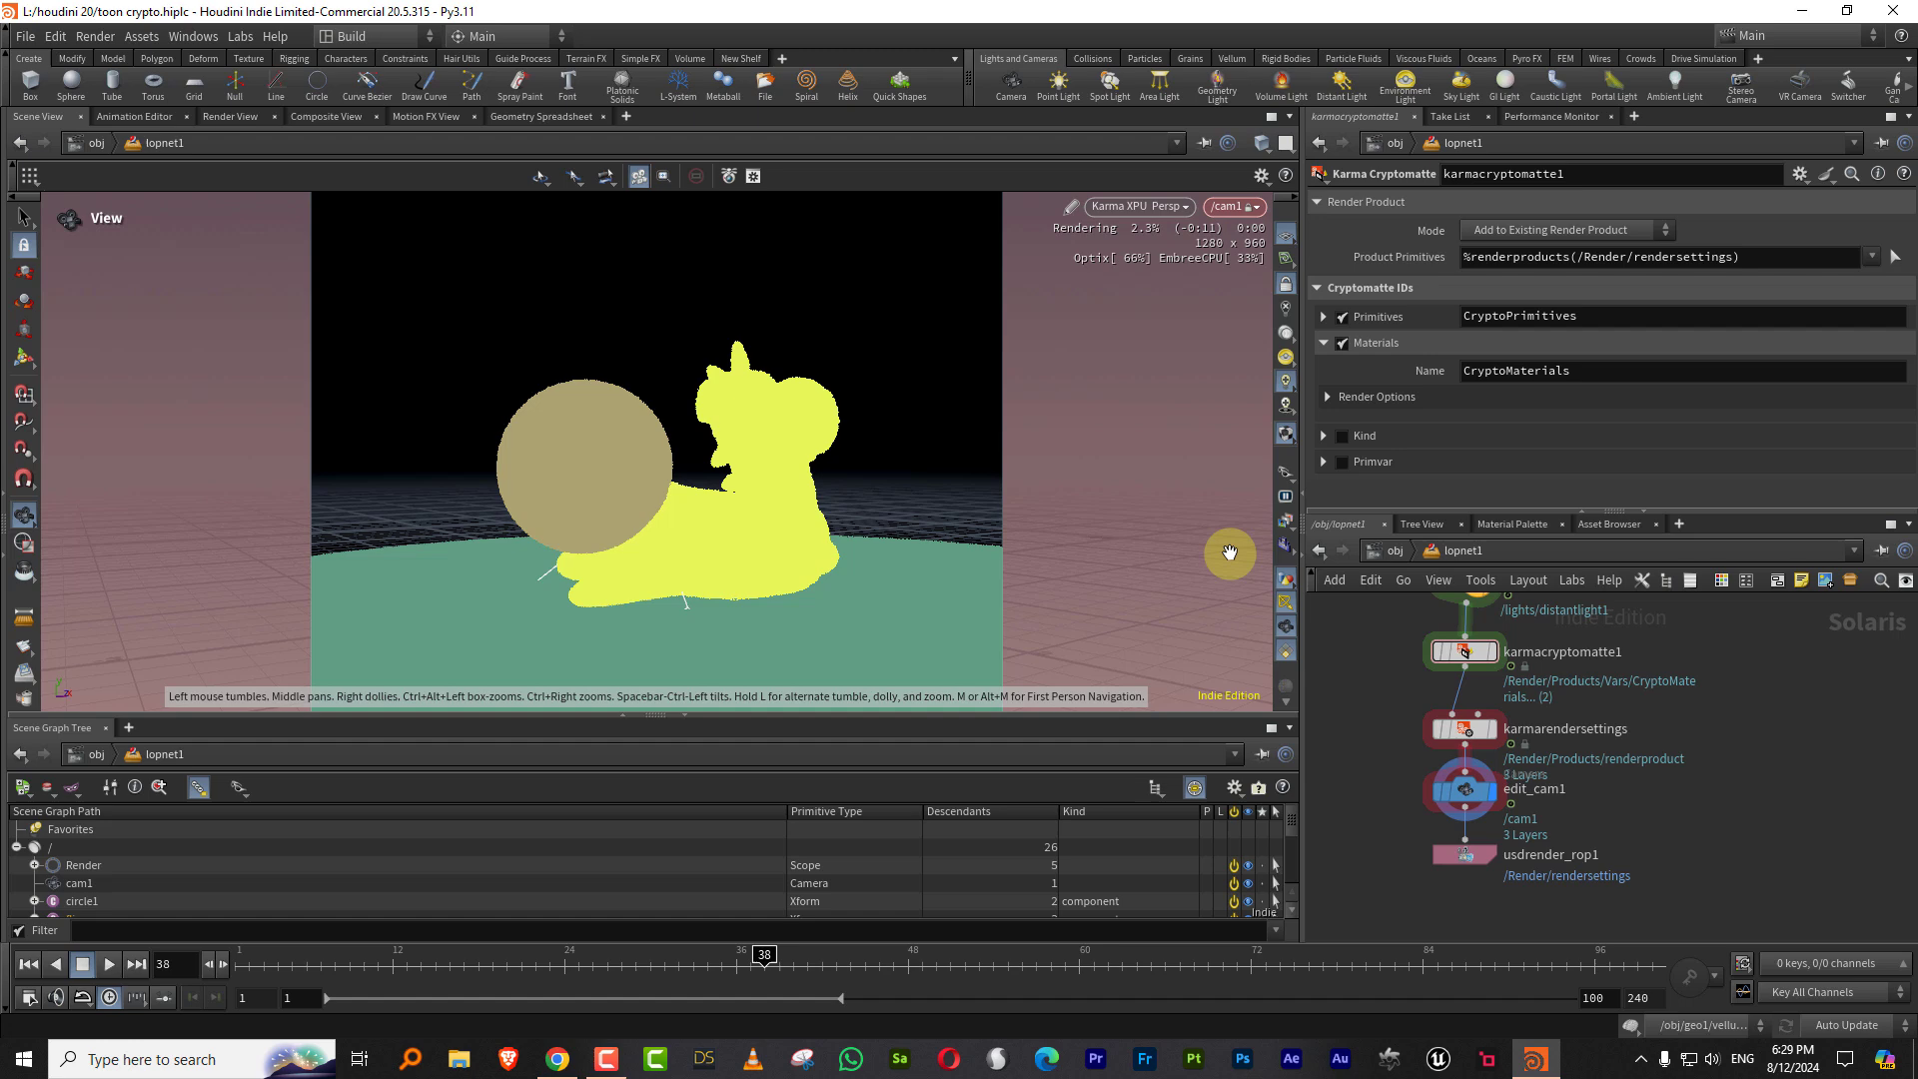
pyautogui.click(1299, 536)
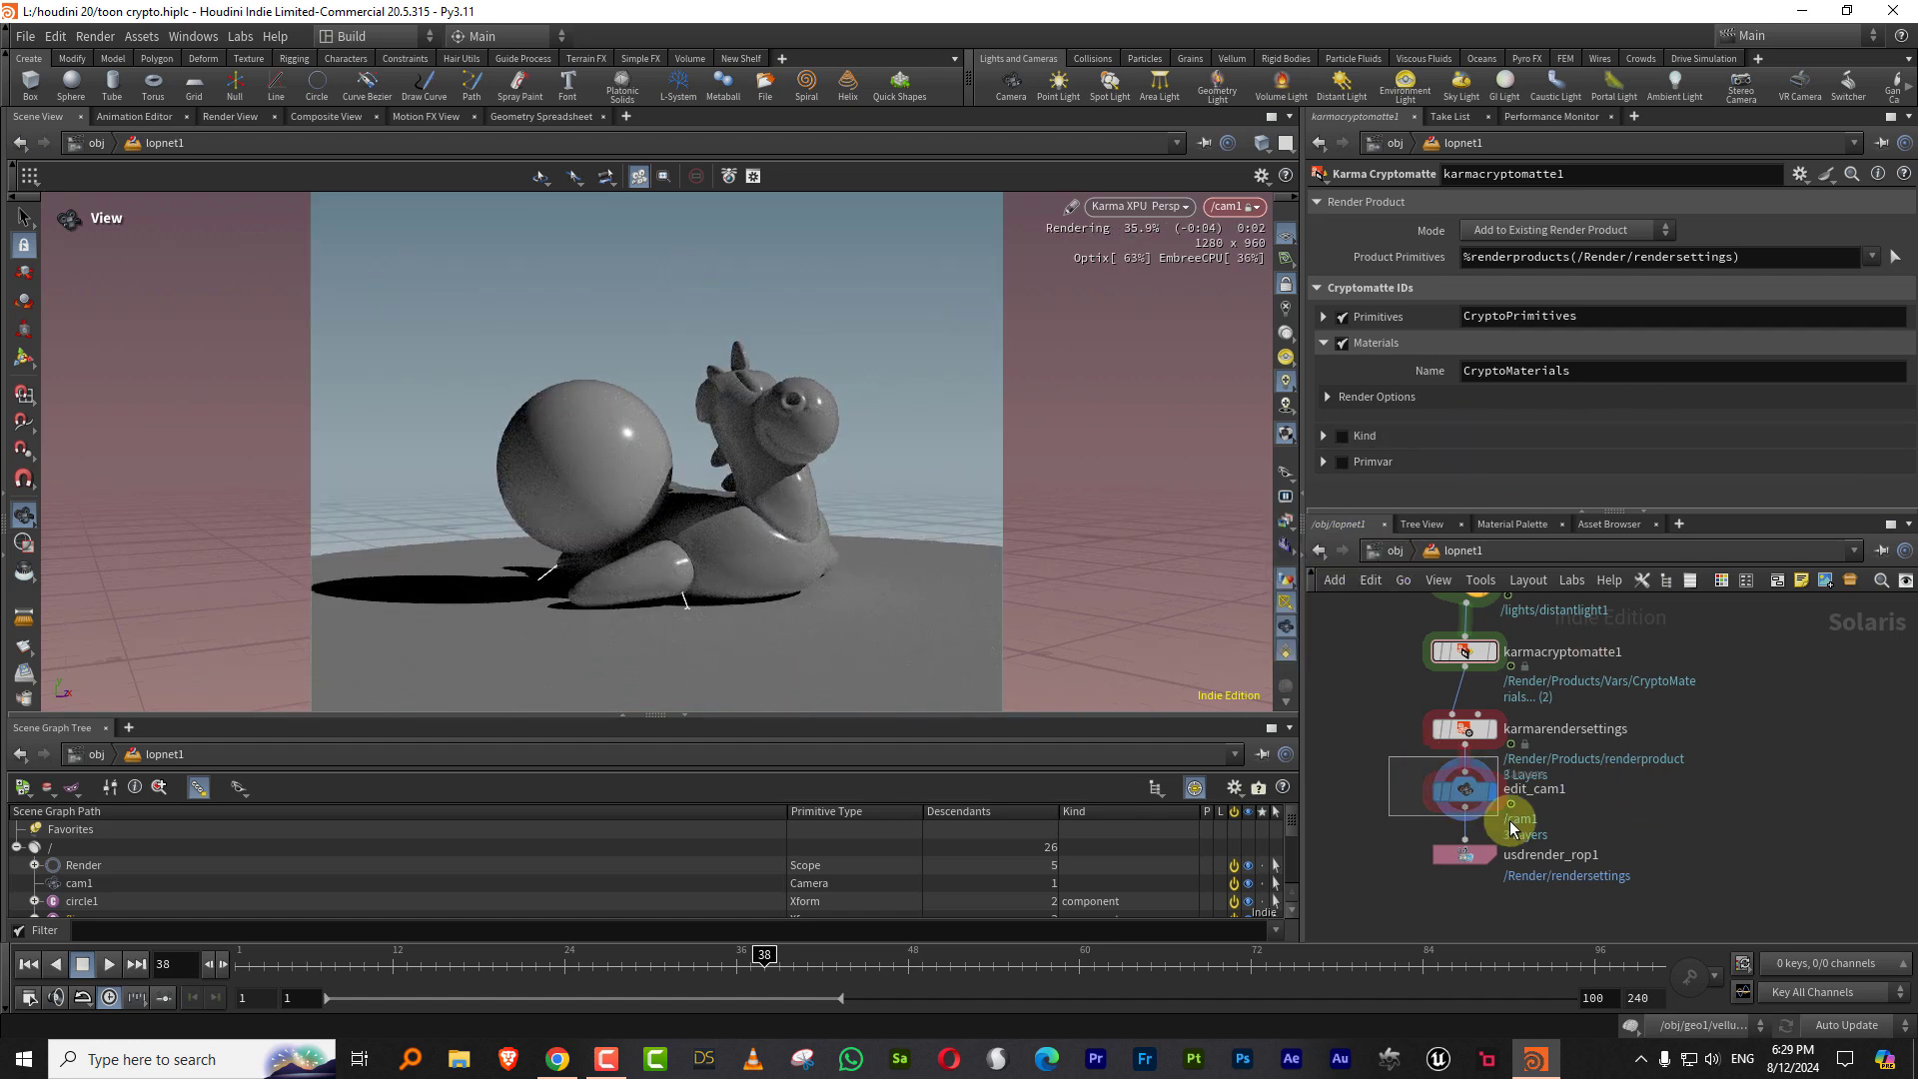
# Step: Delete the edit_cam1 node between karmarendersettings and usdrender_rop1
pyautogui.moveTo(1511, 827); pyautogui.dragTo(1511, 827)
pyautogui.press('Delete')
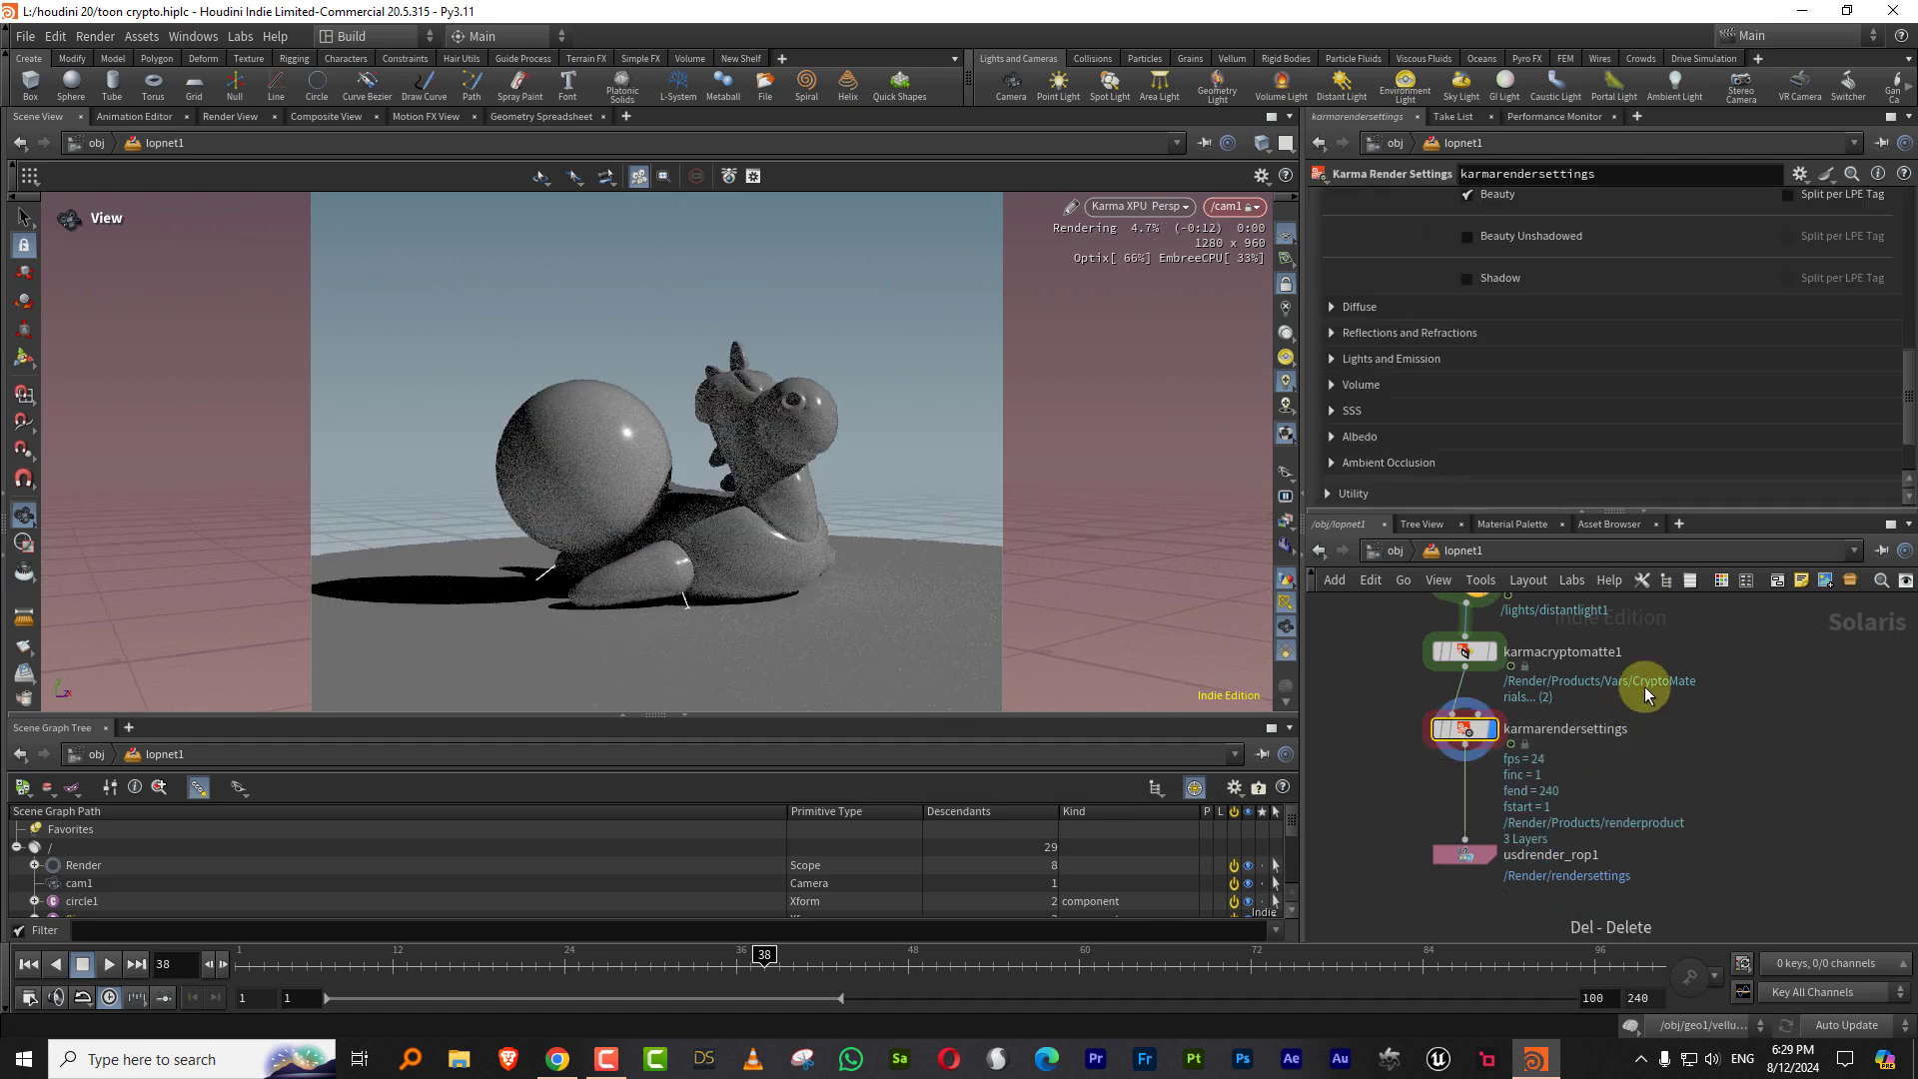
# Step: Enable the Combined Diffuse and Combined Glossy Reflection AOVs on the Karma render settings
pyautogui.scroll(1, 1550, 404)
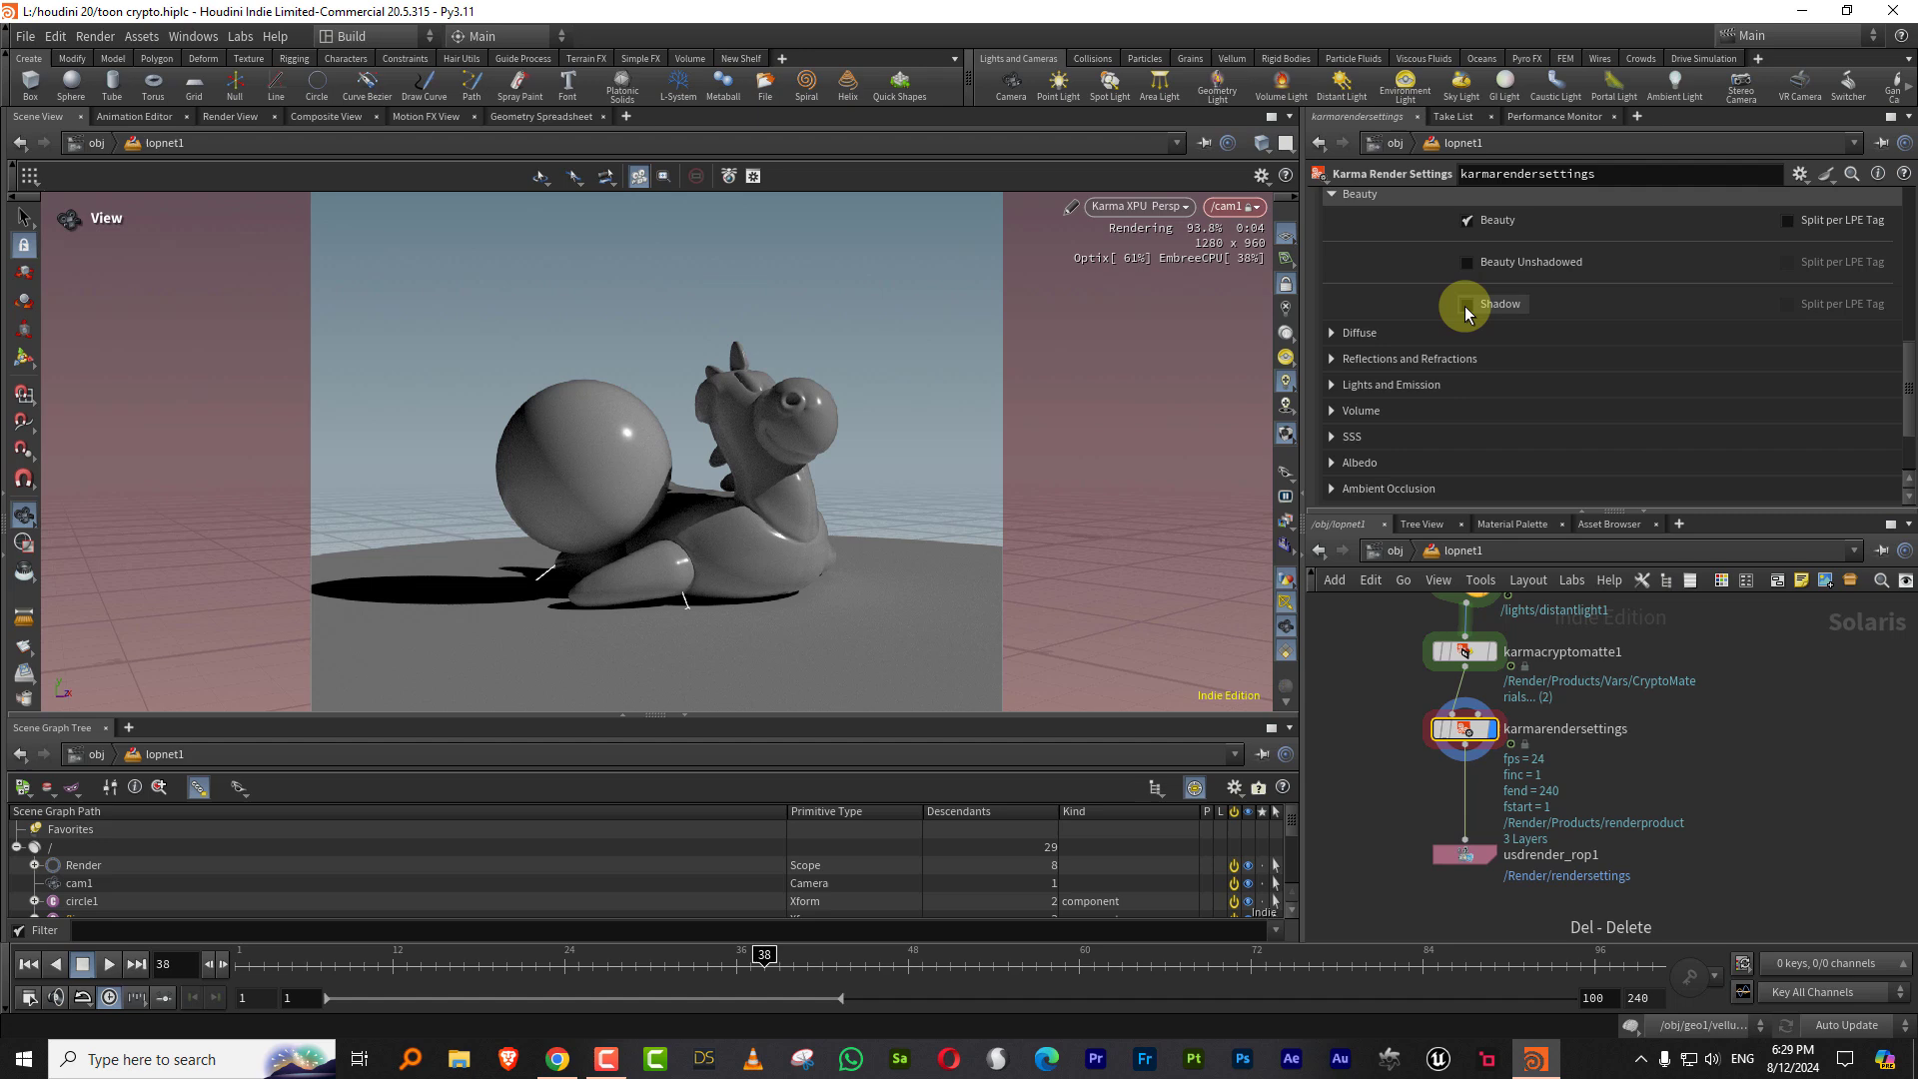
pyautogui.click(1332, 332)
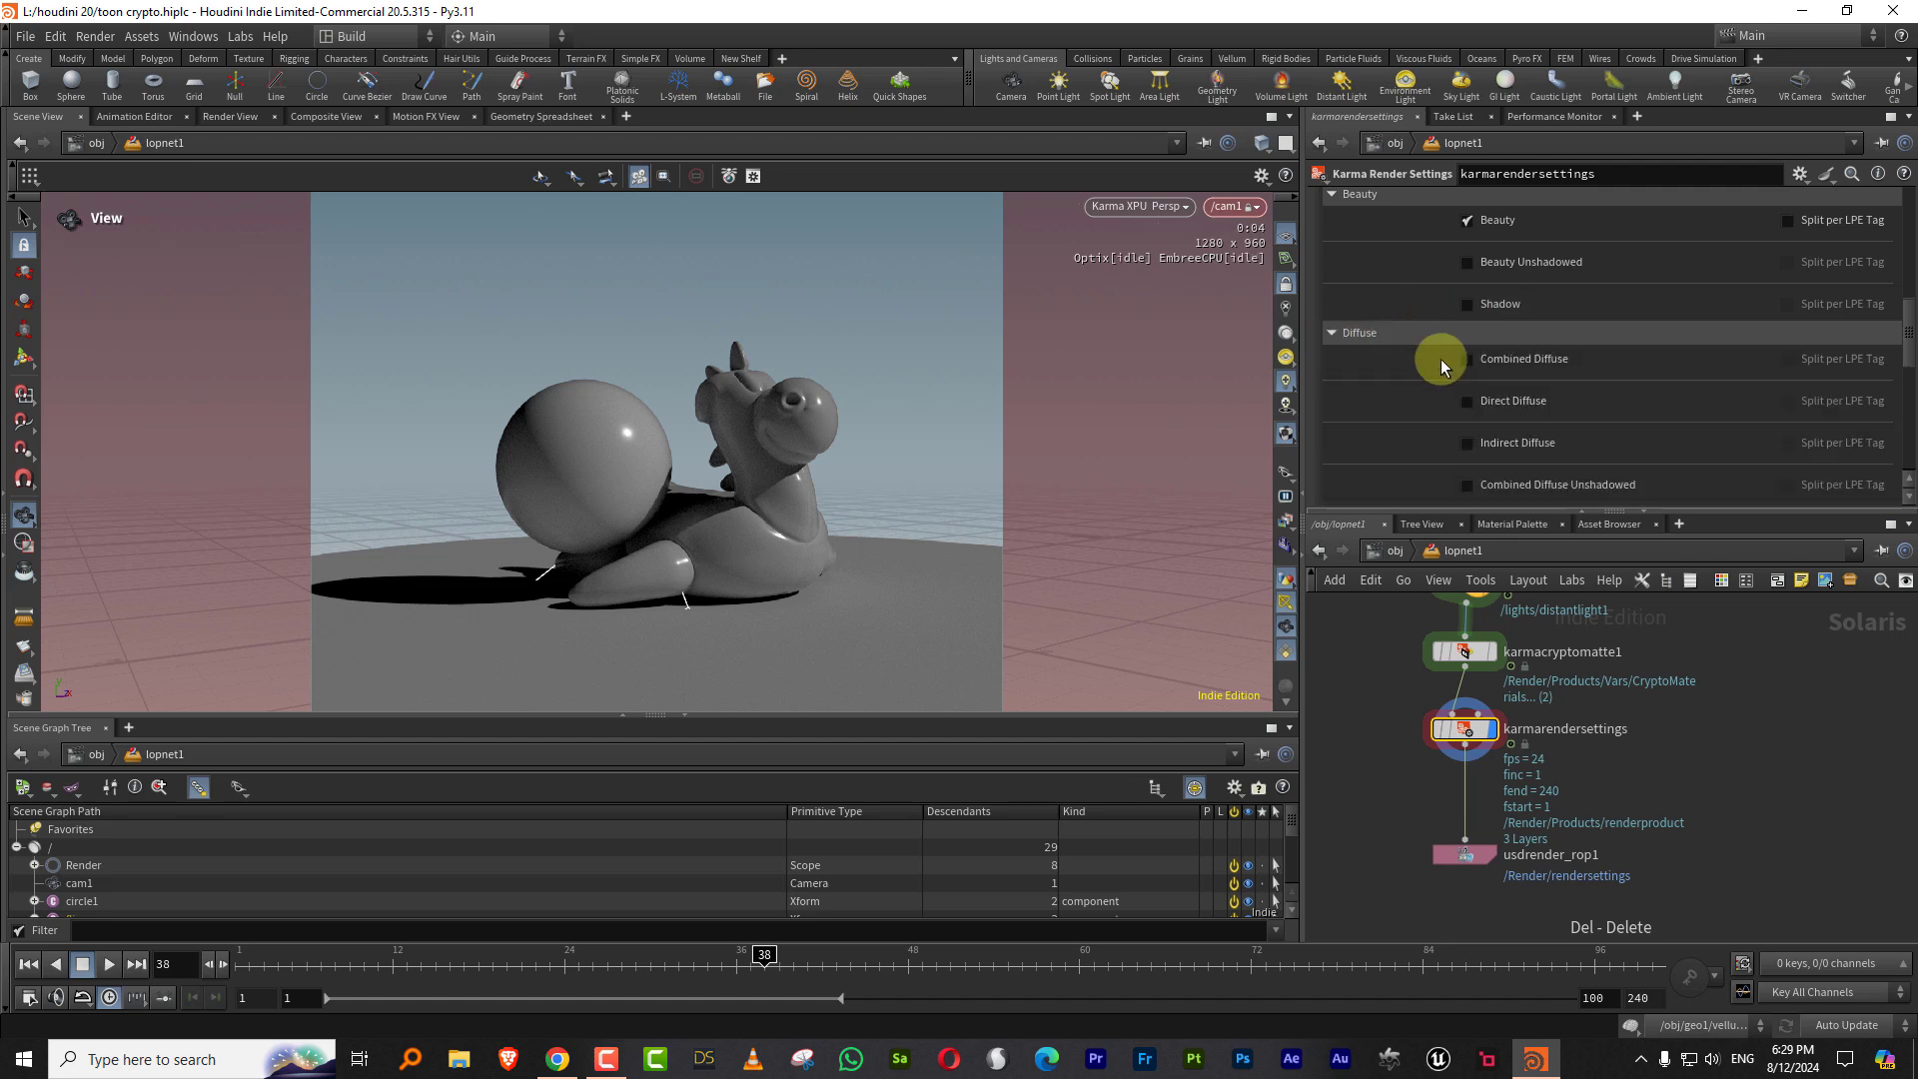
pyautogui.click(1333, 333)
pyautogui.click(1332, 359)
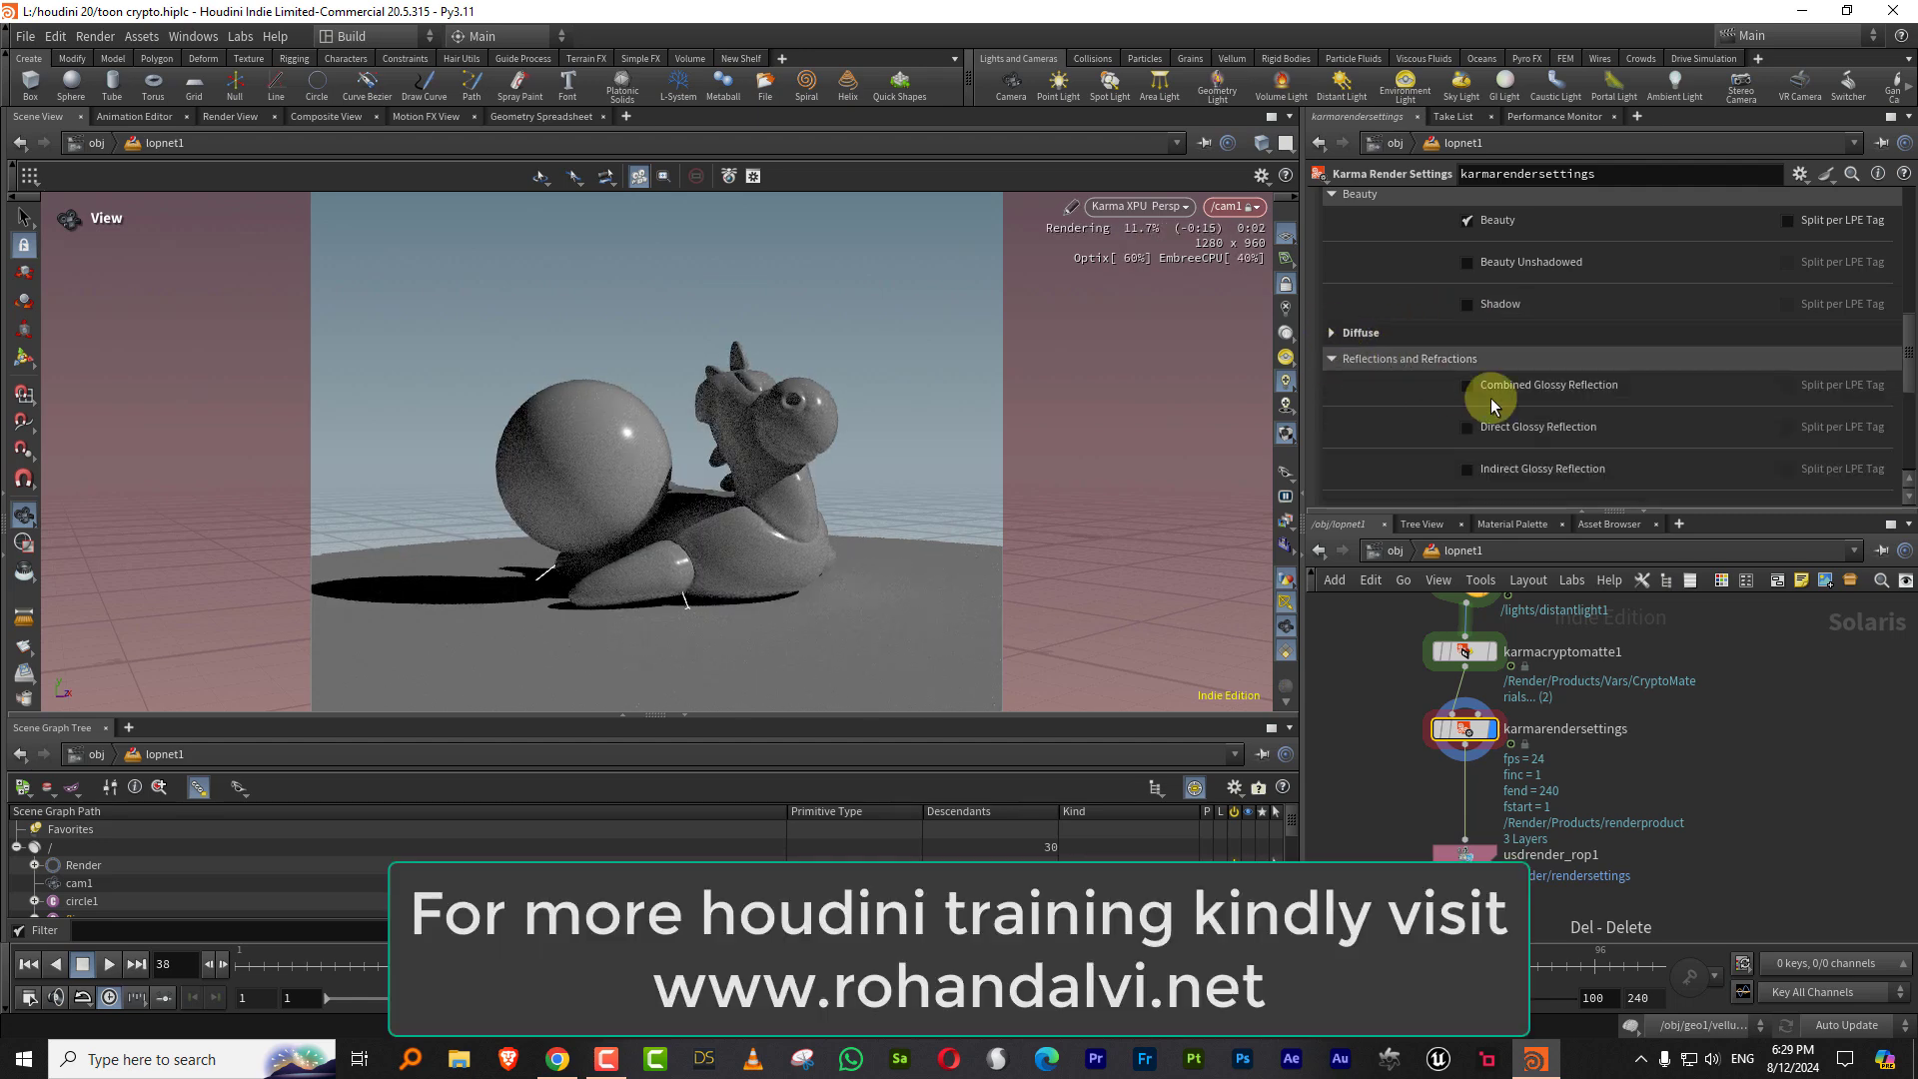
pyautogui.click(1333, 359)
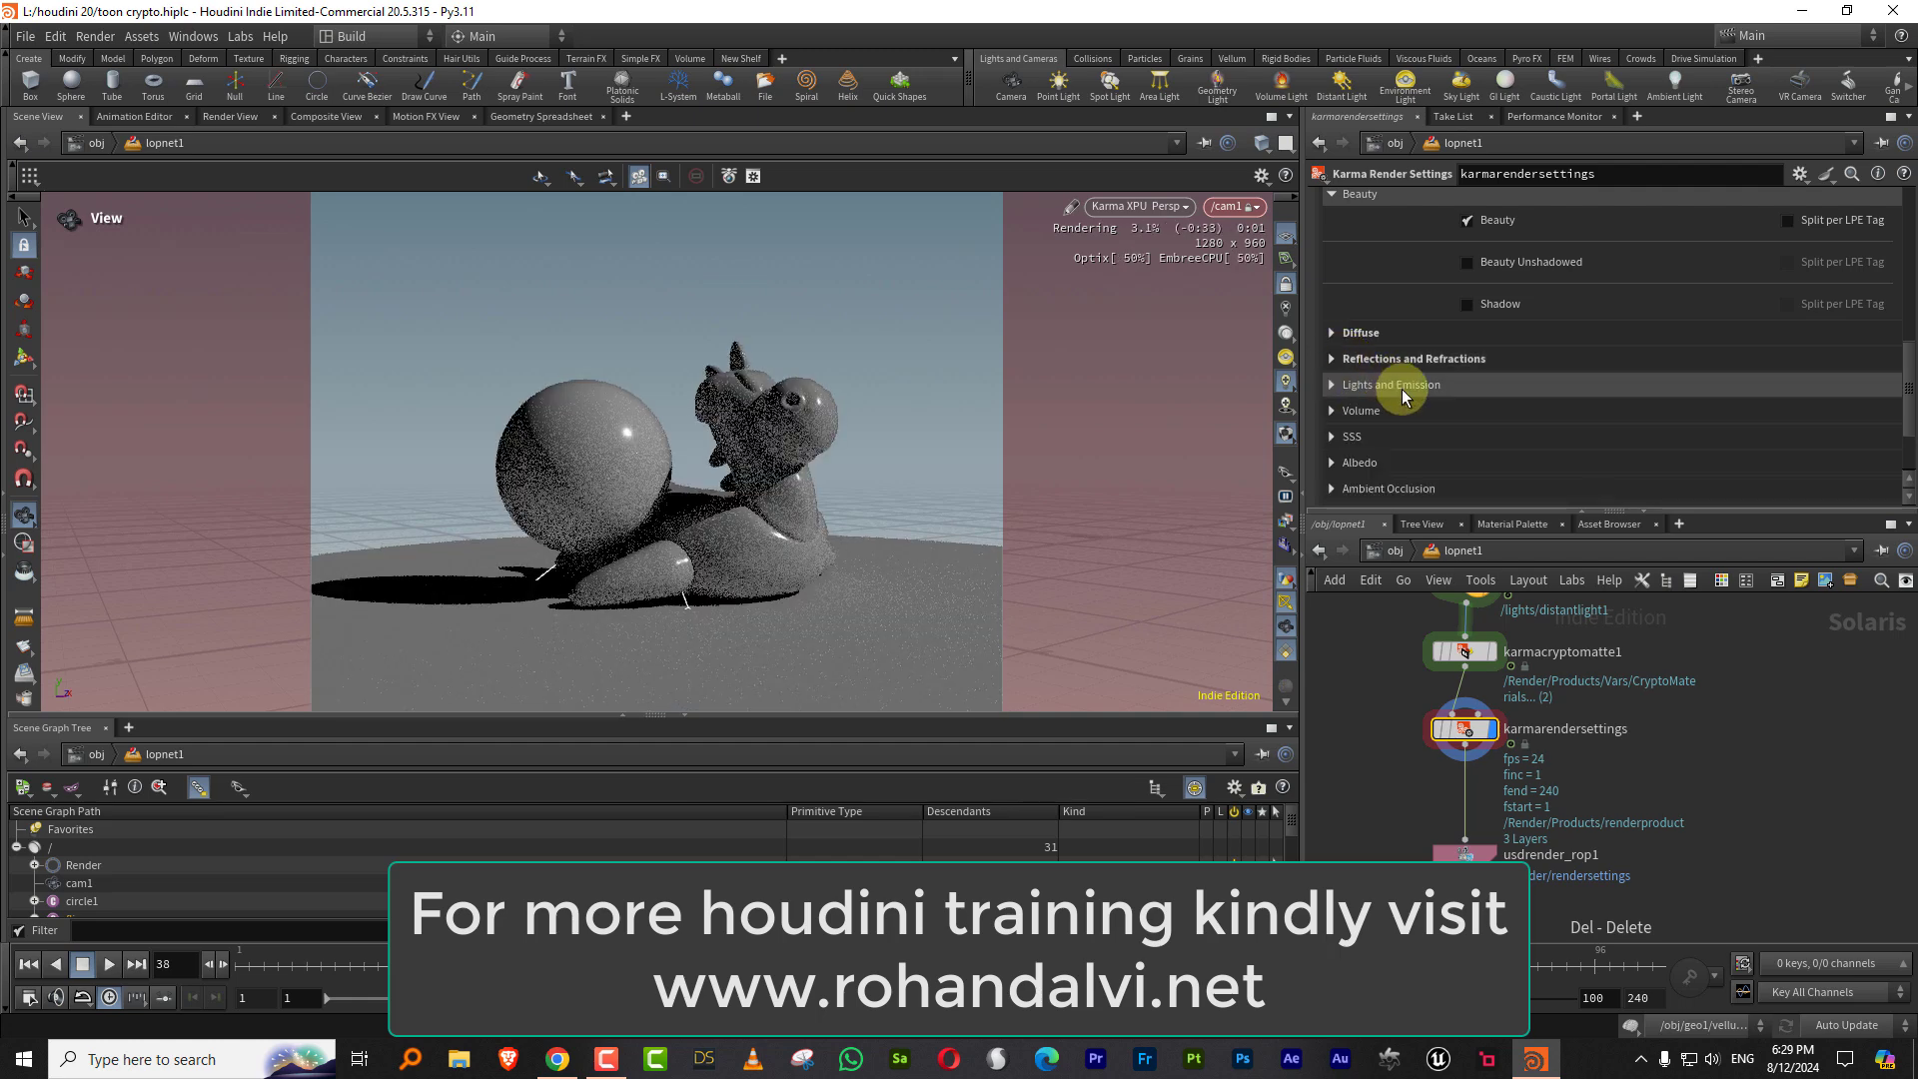
# Step: Enable the Depth (Camera Space) utility AOV on the Karma render settings
pyautogui.scroll(-3, 1399, 400)
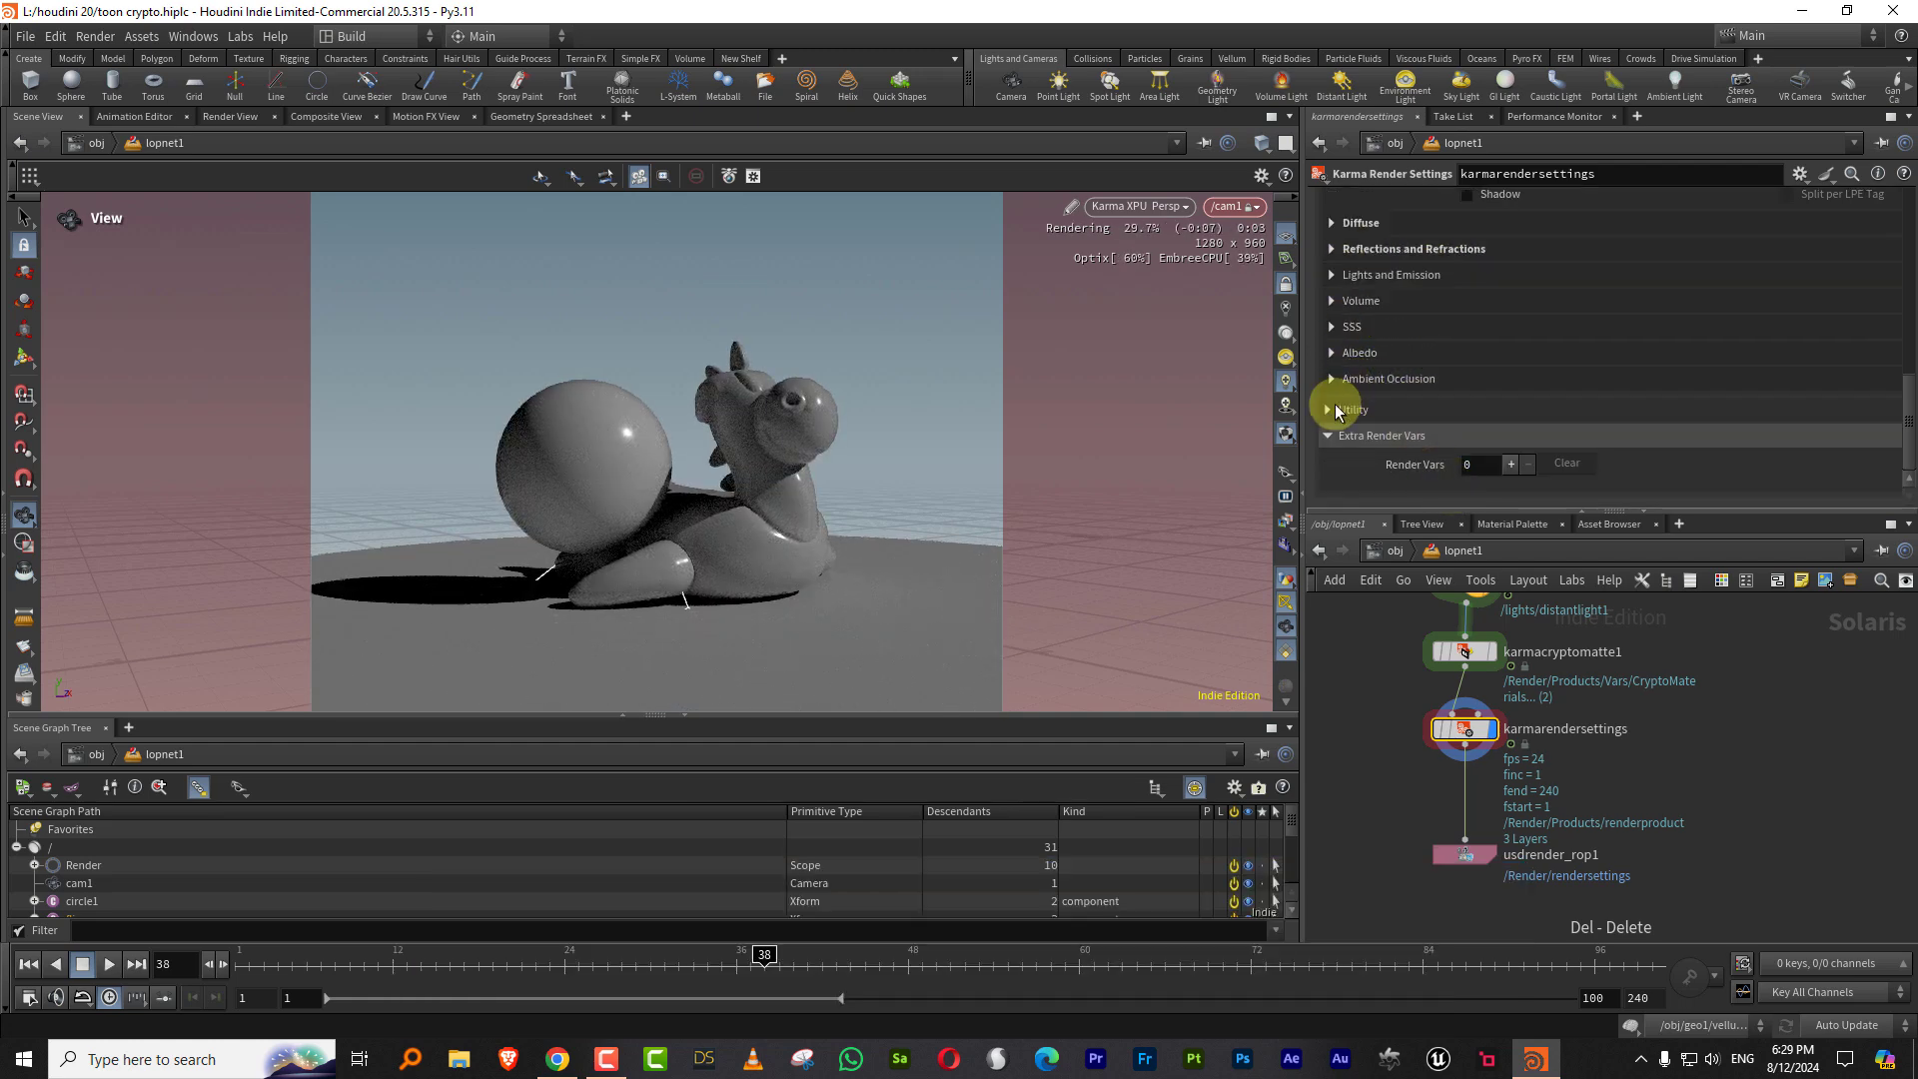
pyautogui.click(1333, 410)
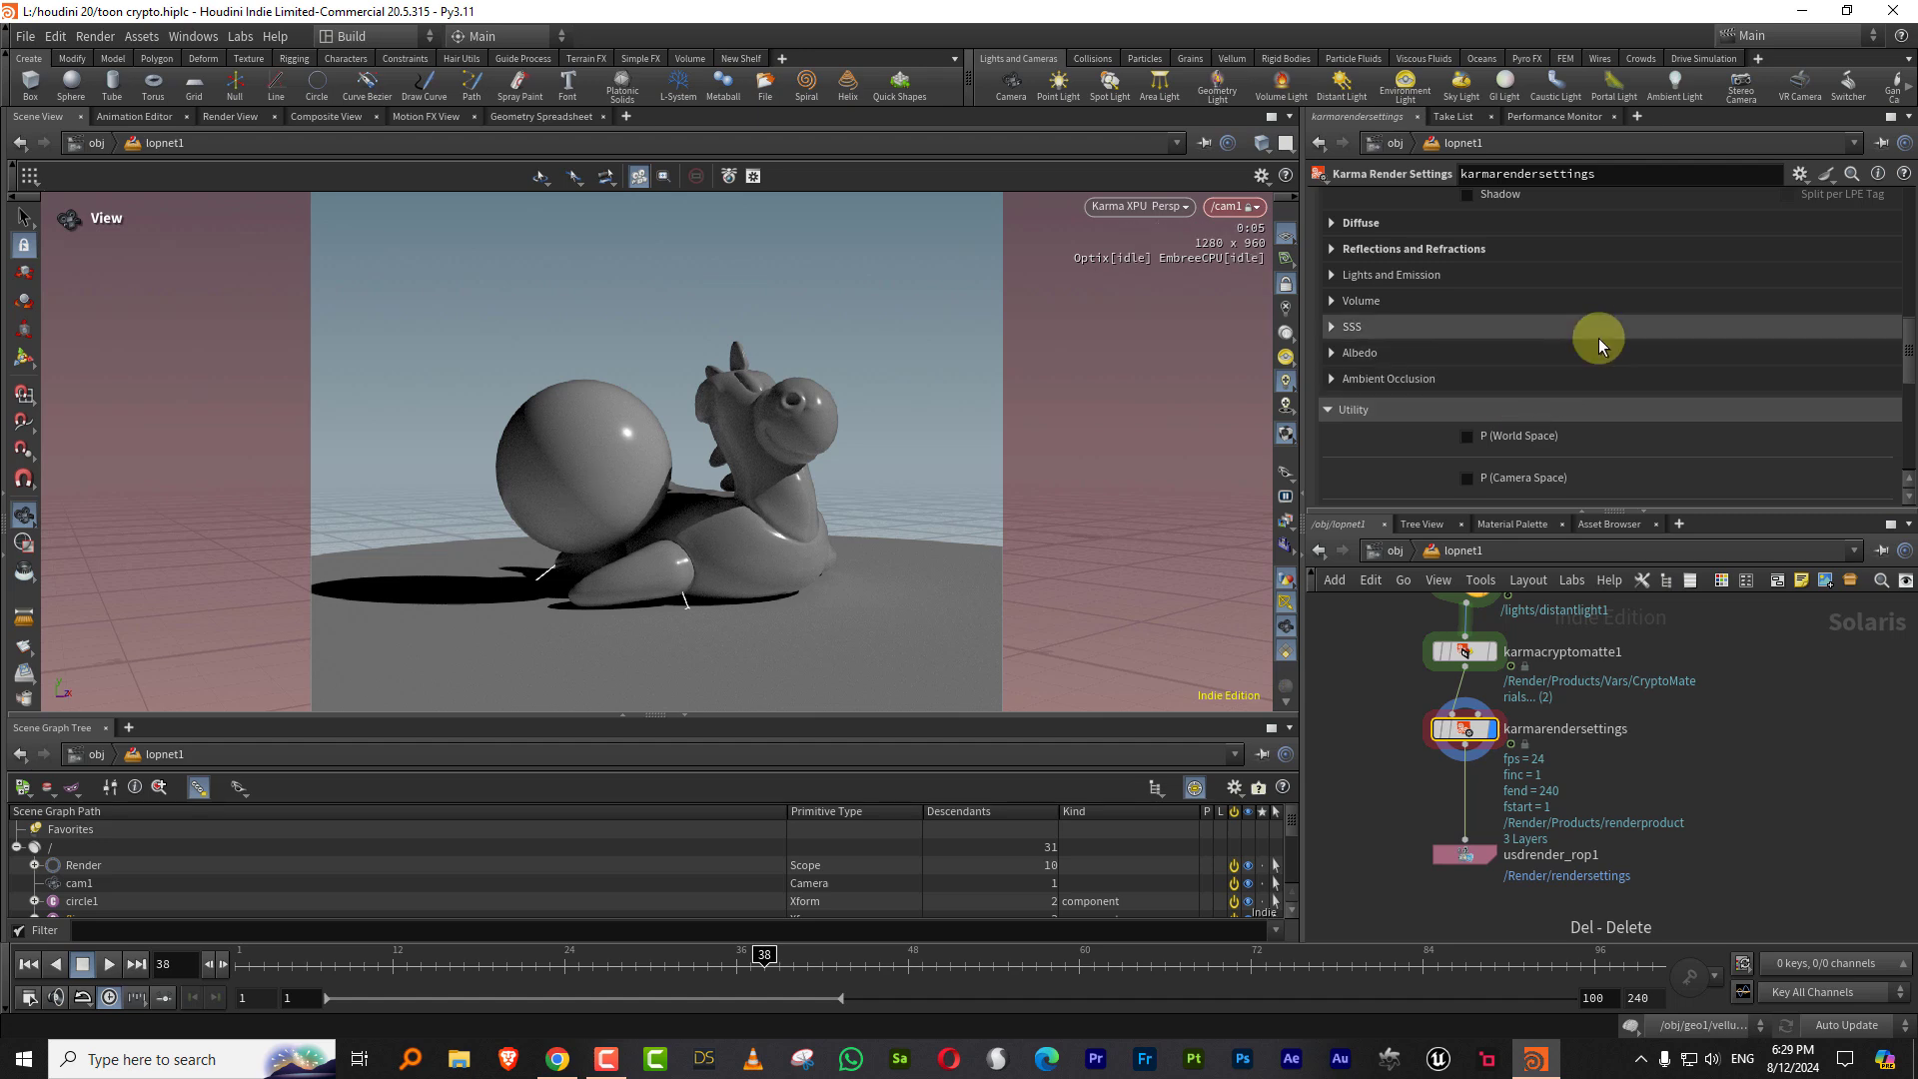
pyautogui.scroll(-3, 1598, 337)
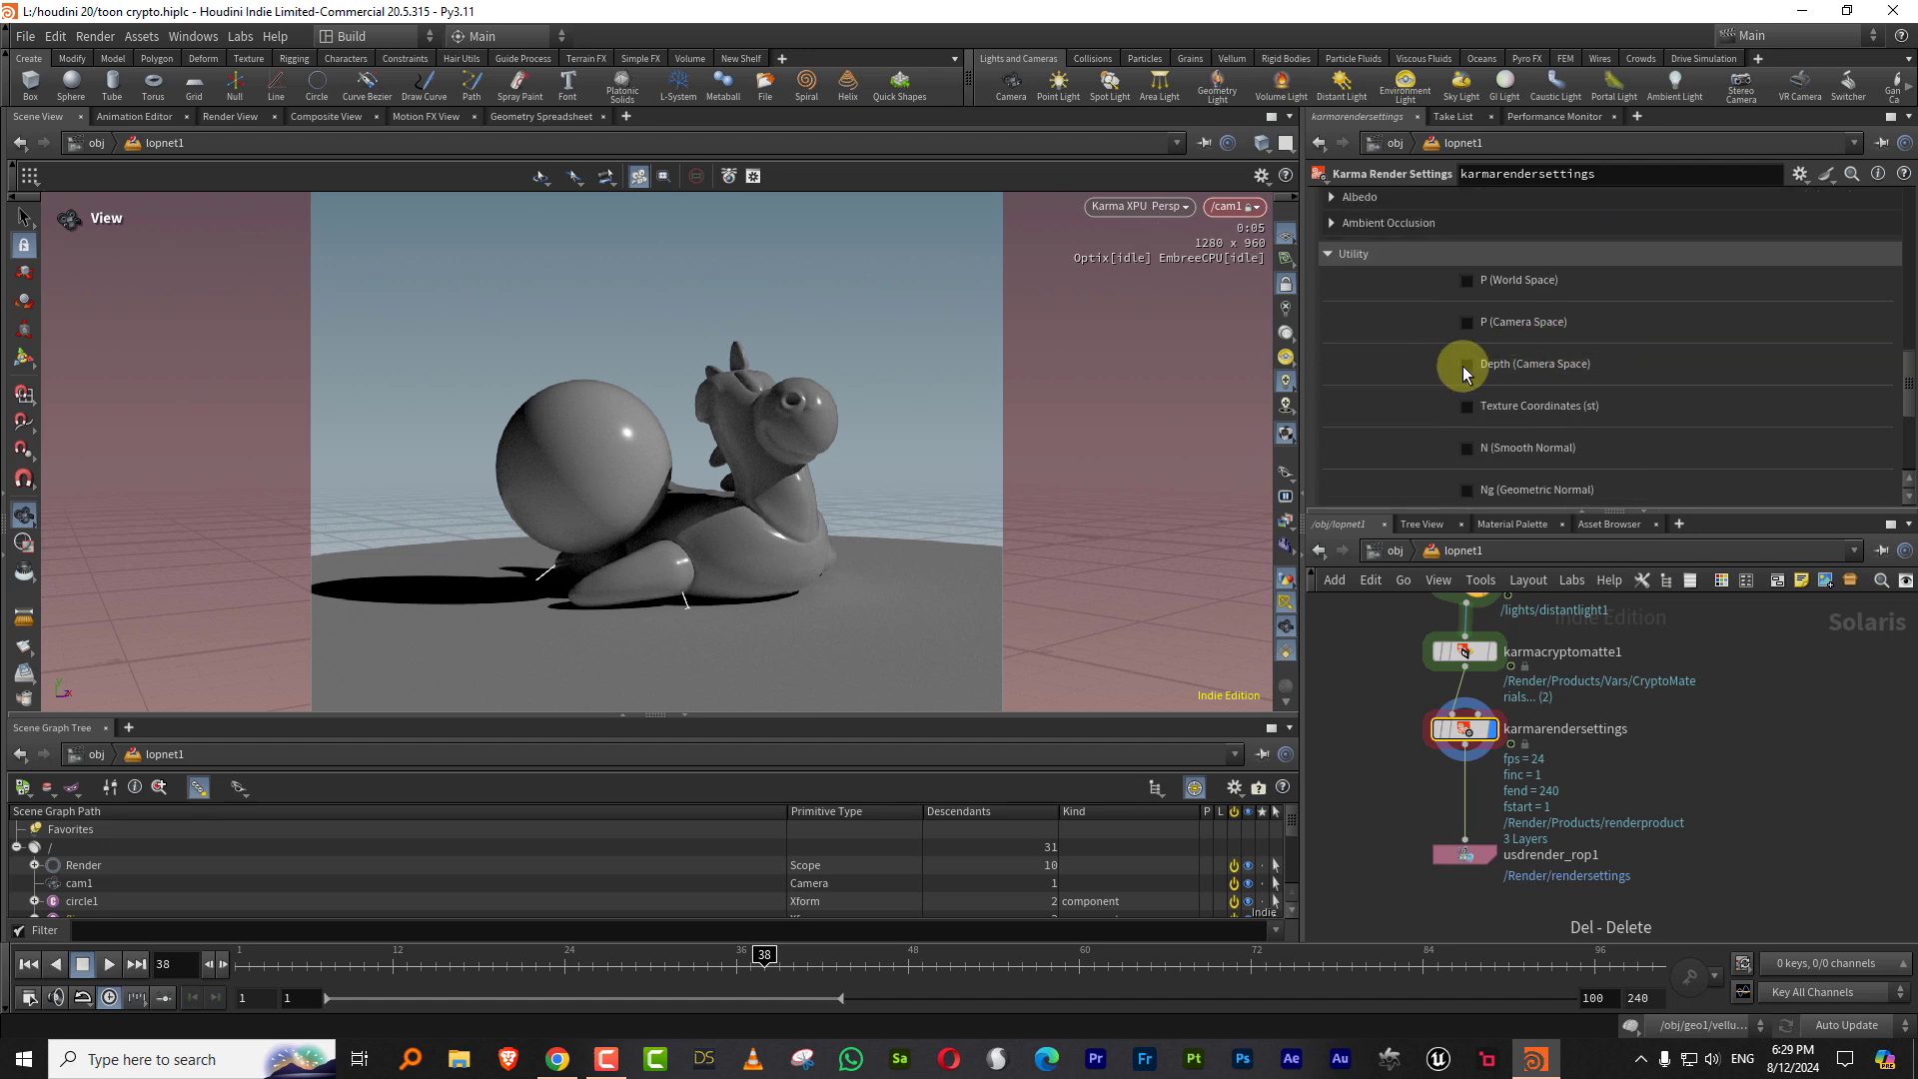
pyautogui.click(1465, 365)
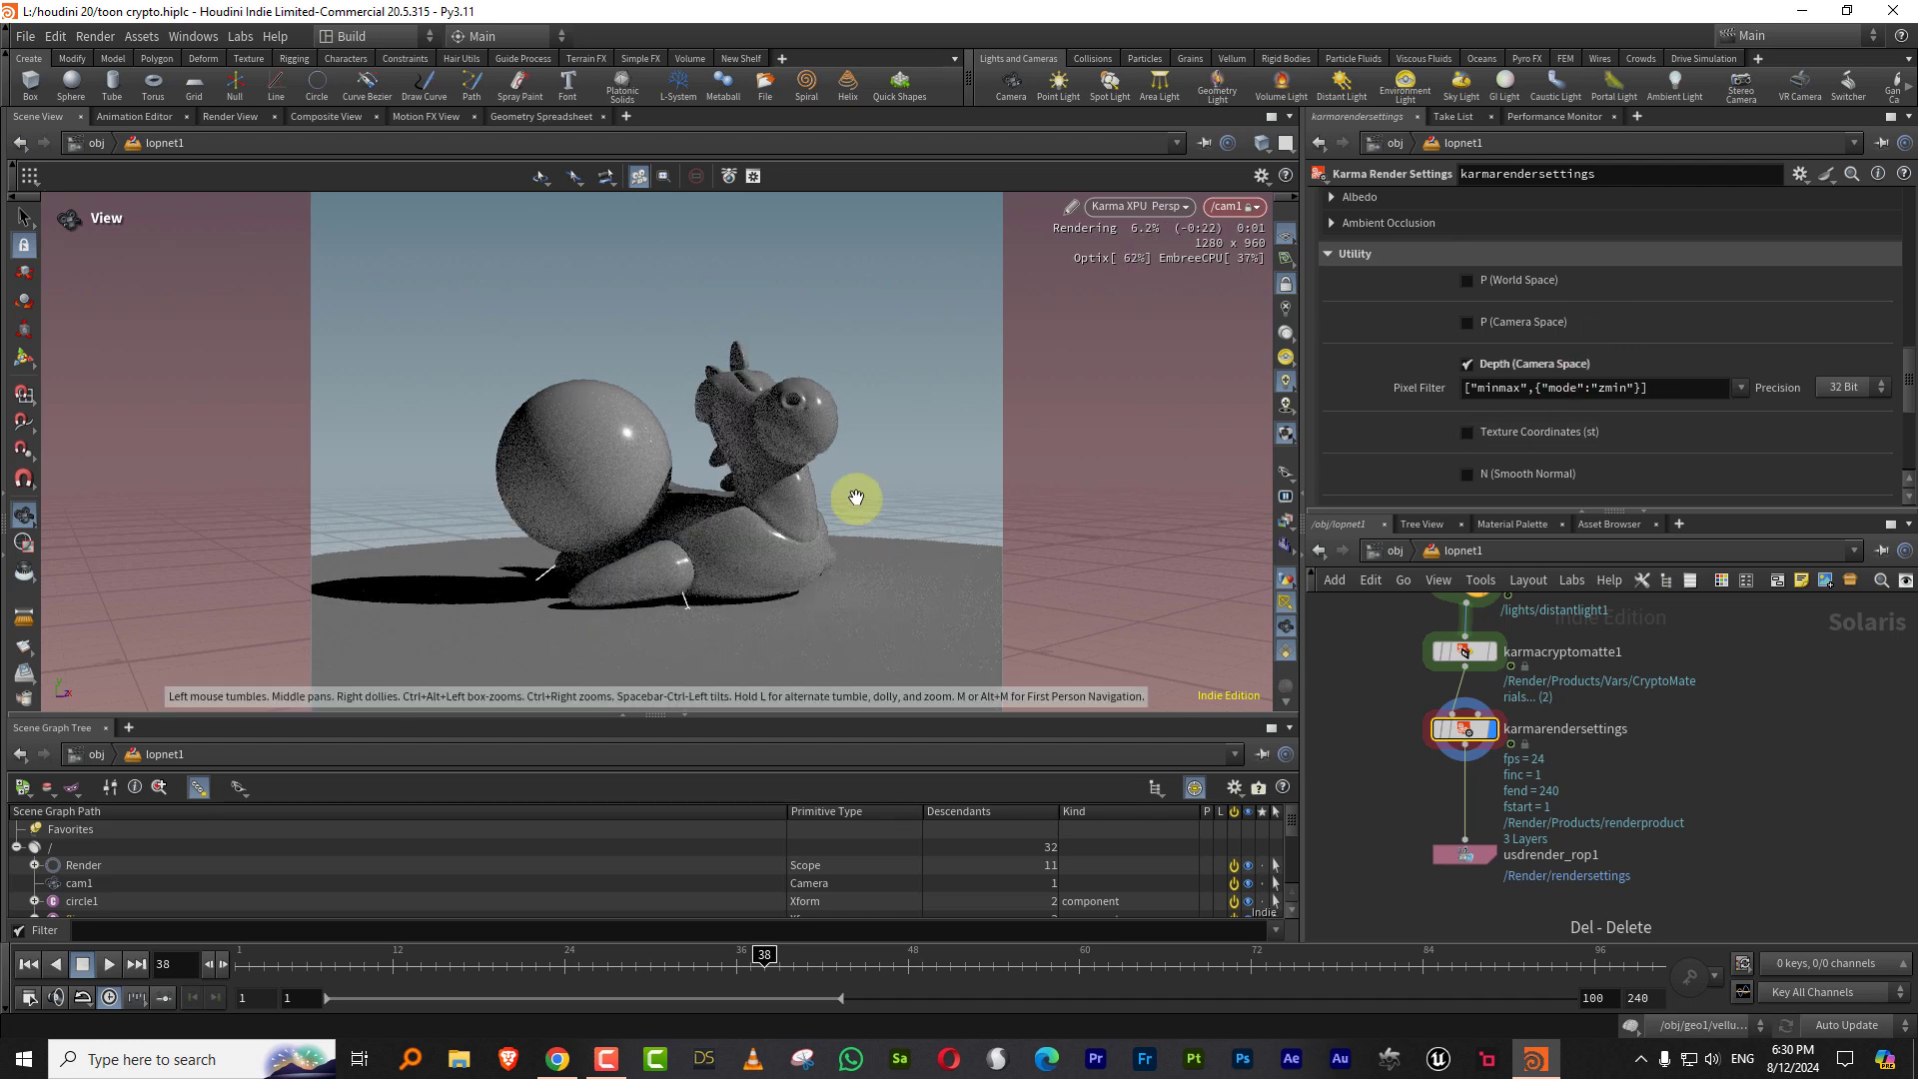
pyautogui.click(1324, 254)
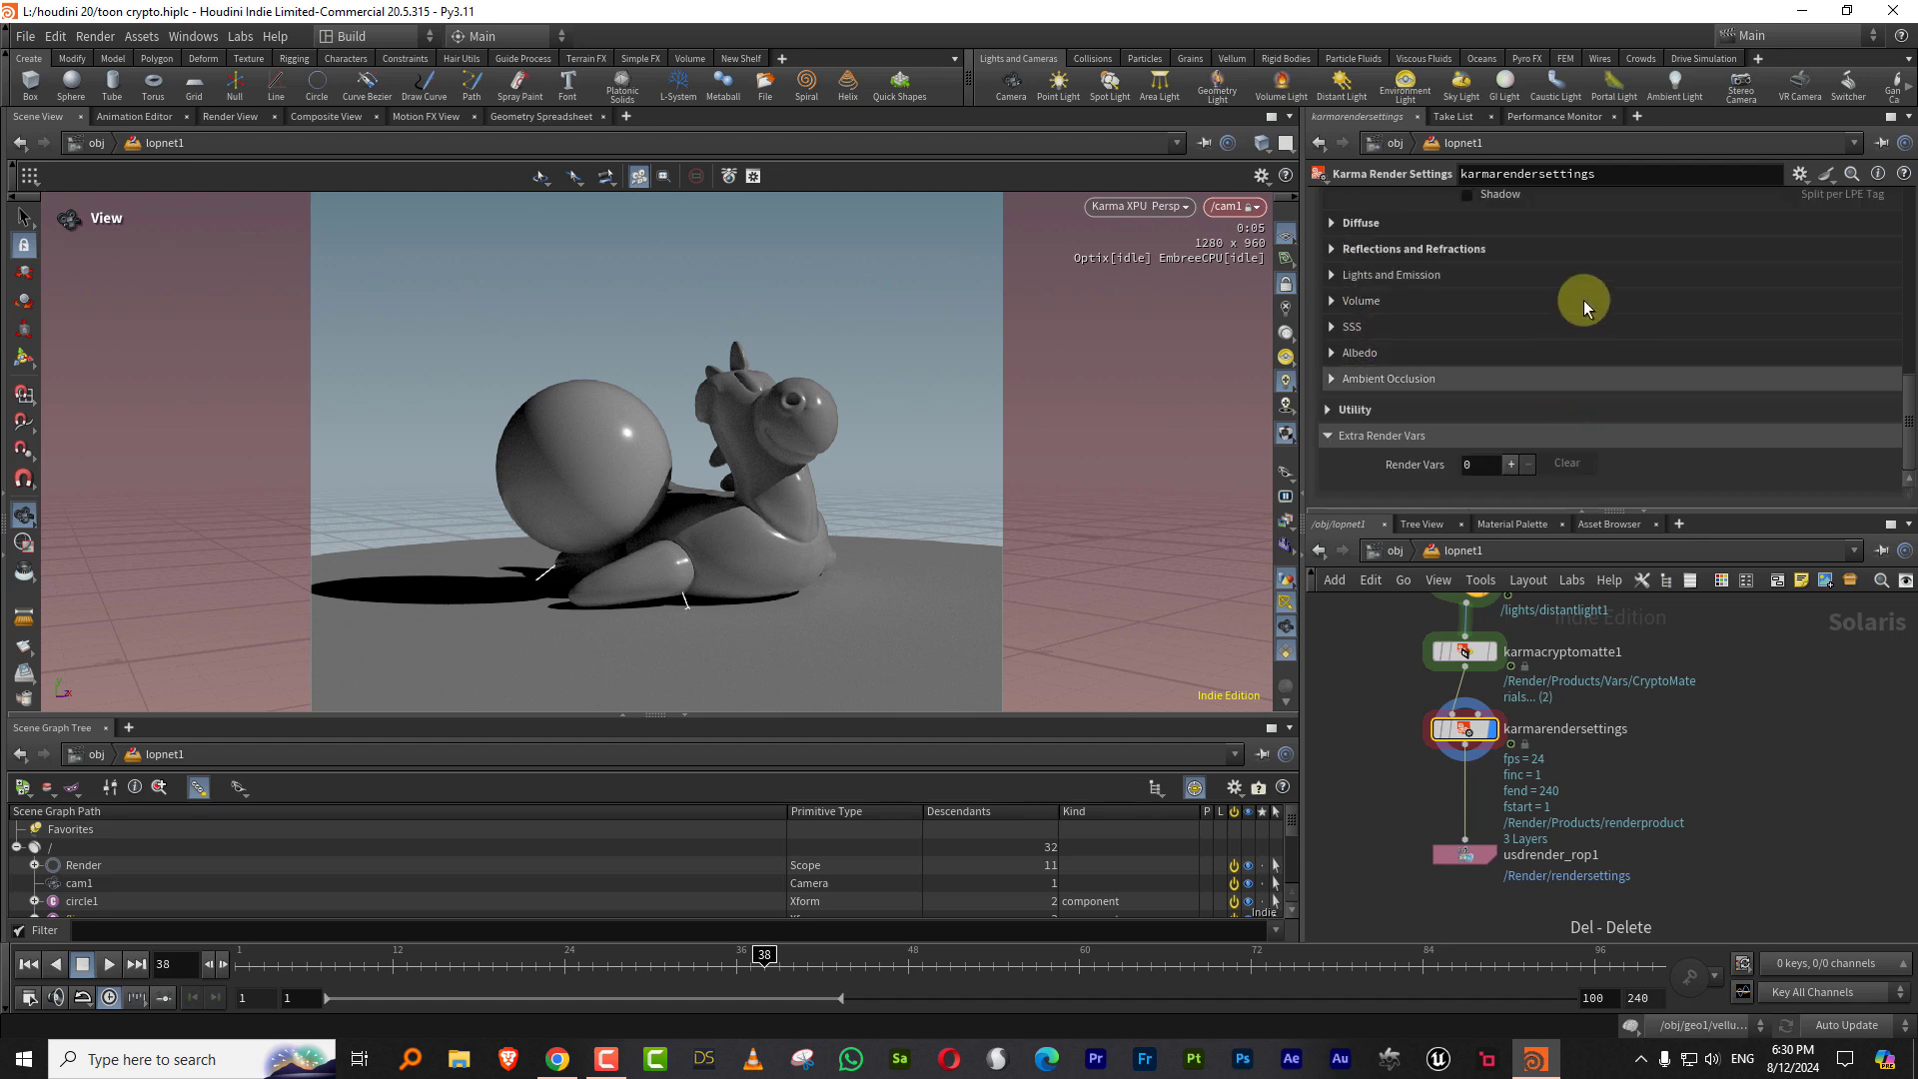
# Step: Preview the combinedglossyreflection and depth render outputs in the viewport, and return to the beauty output C
pyautogui.click(1286, 520)
pyautogui.click(1340, 602)
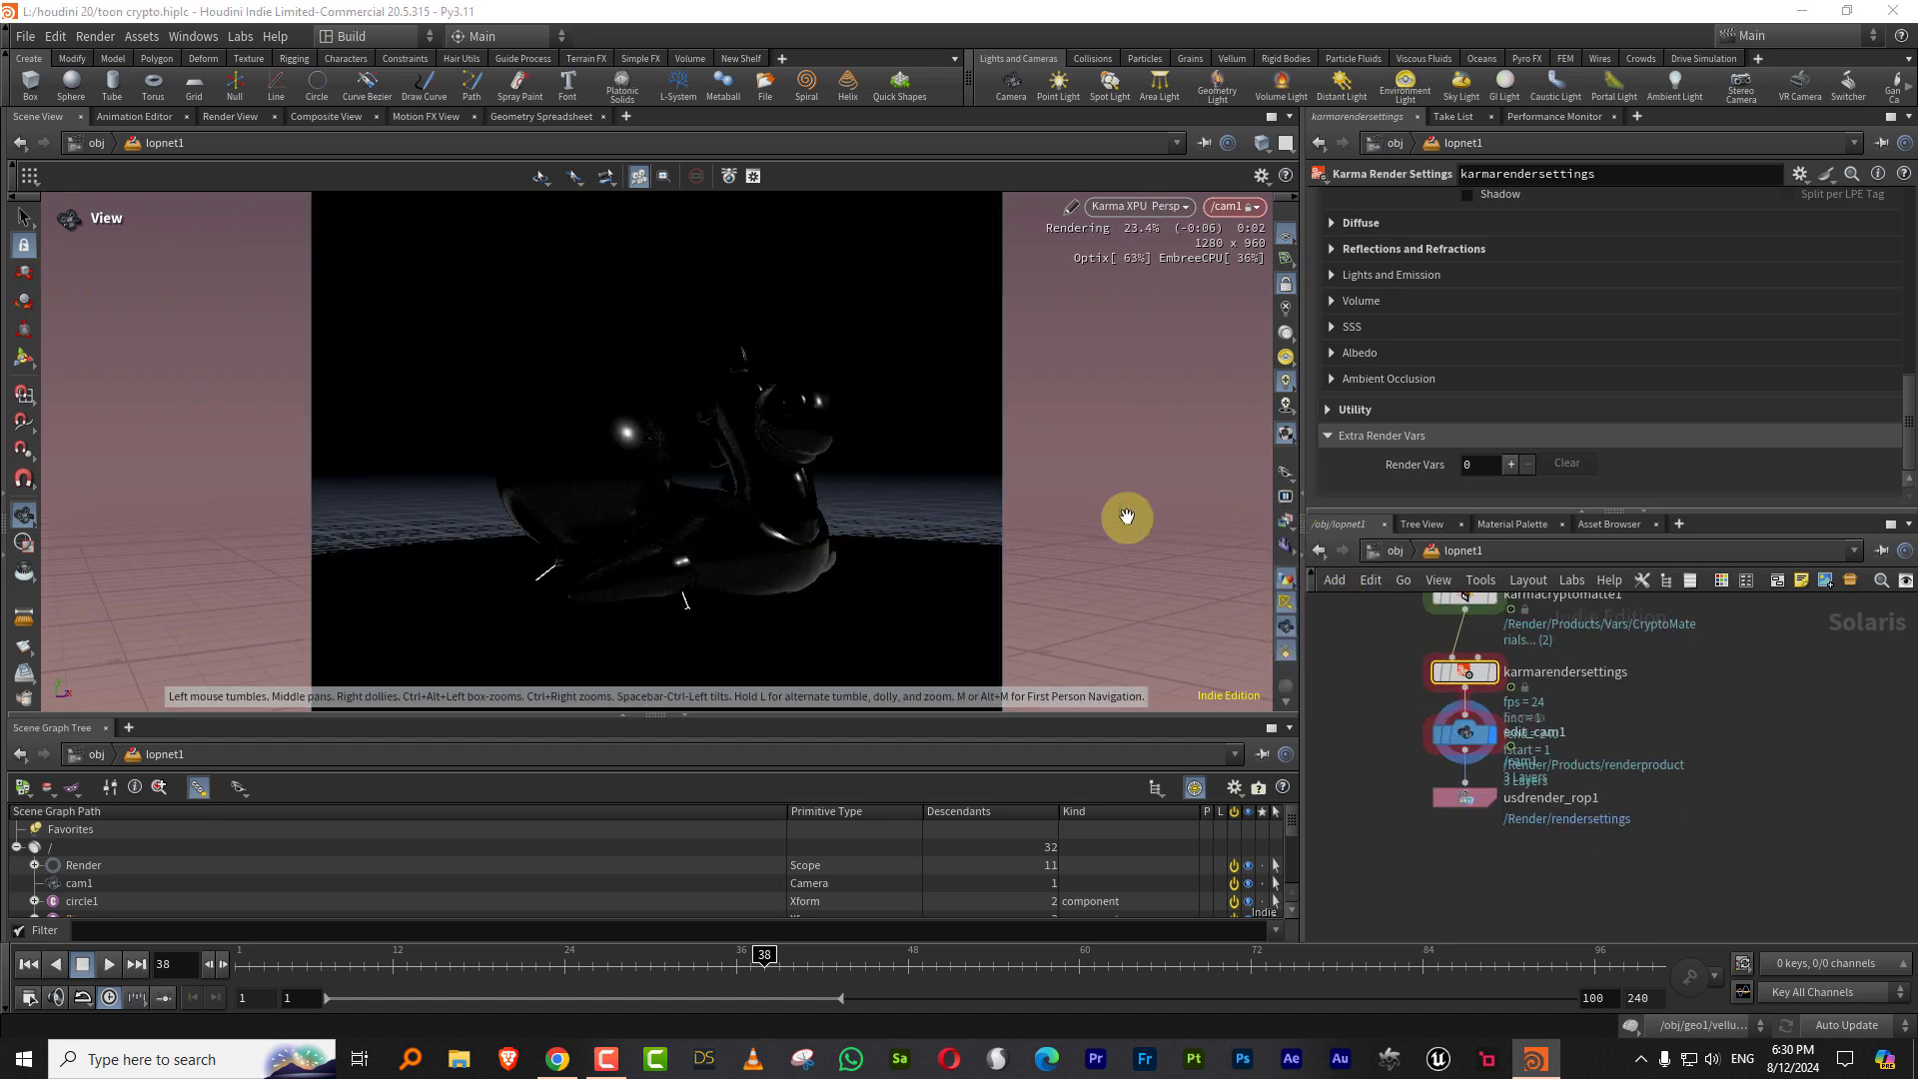
pyautogui.click(1287, 522)
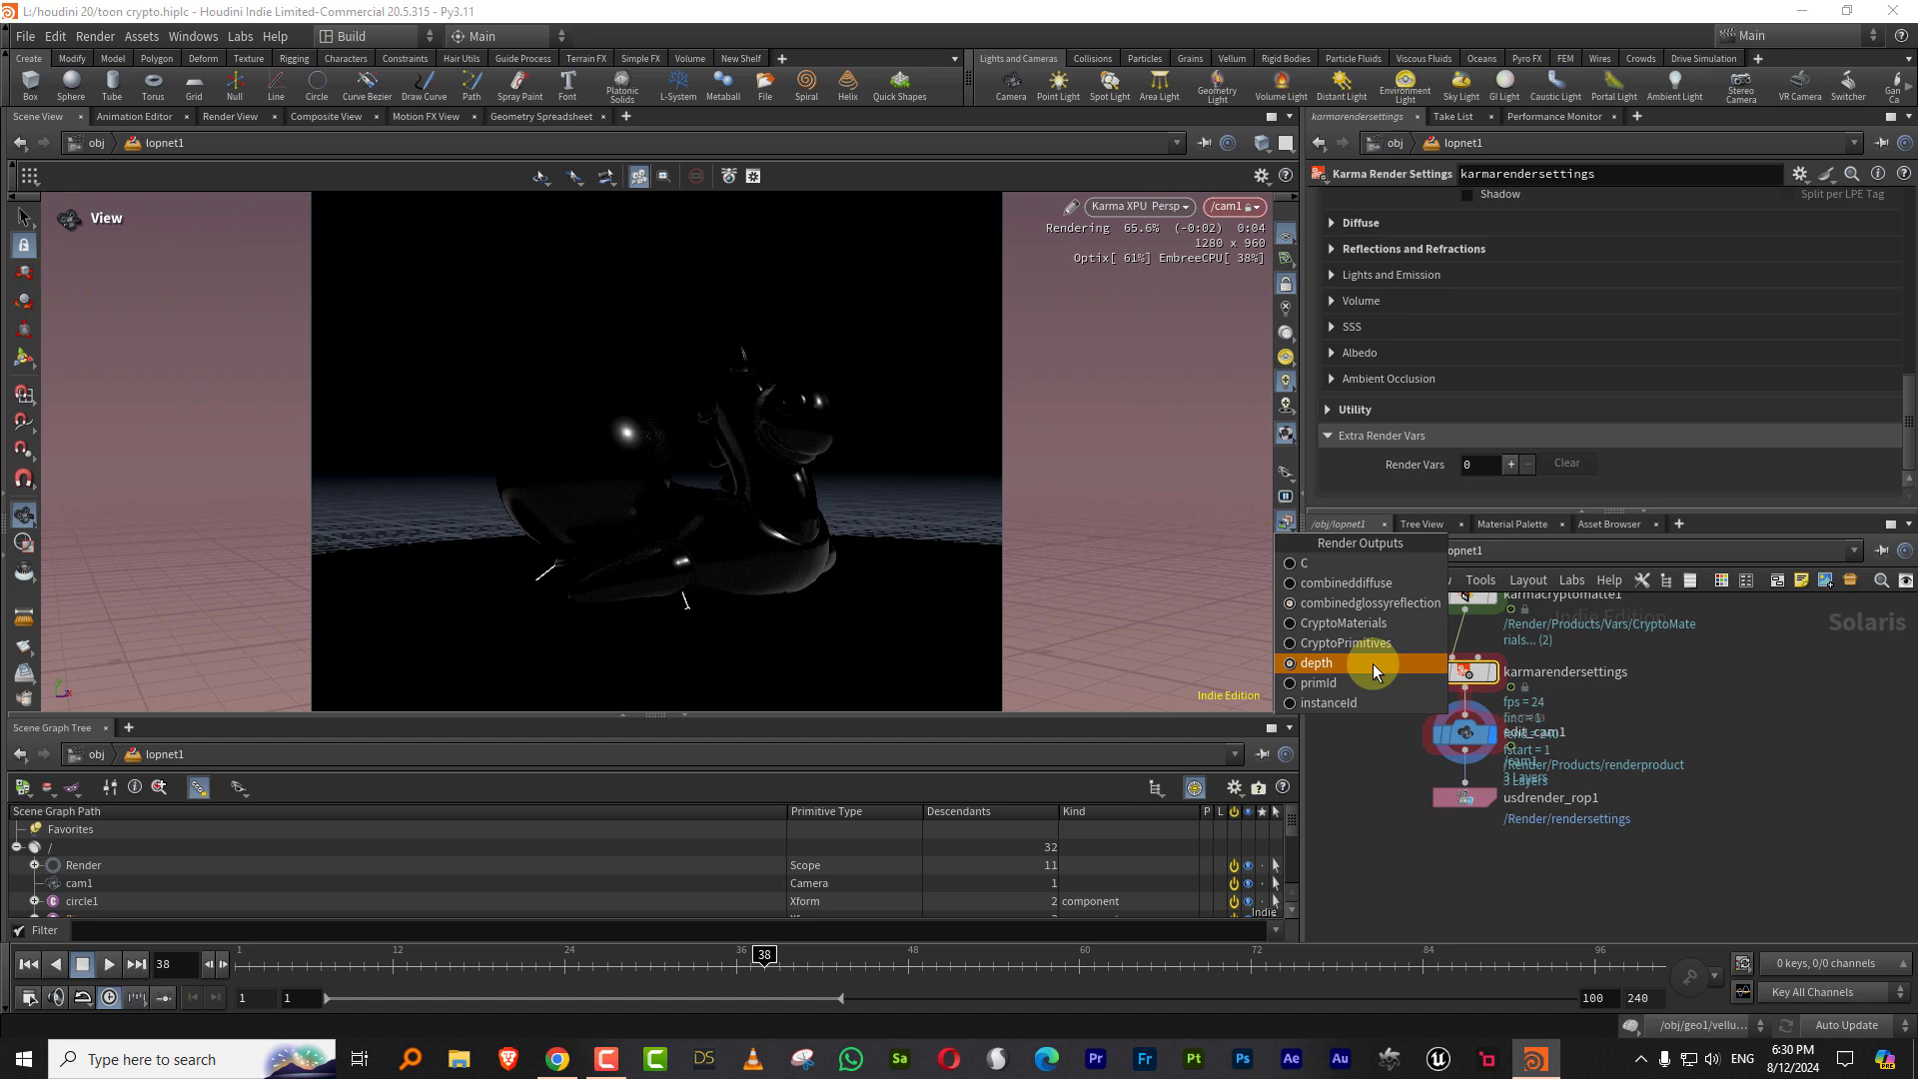
pyautogui.click(1373, 663)
pyautogui.click(1286, 520)
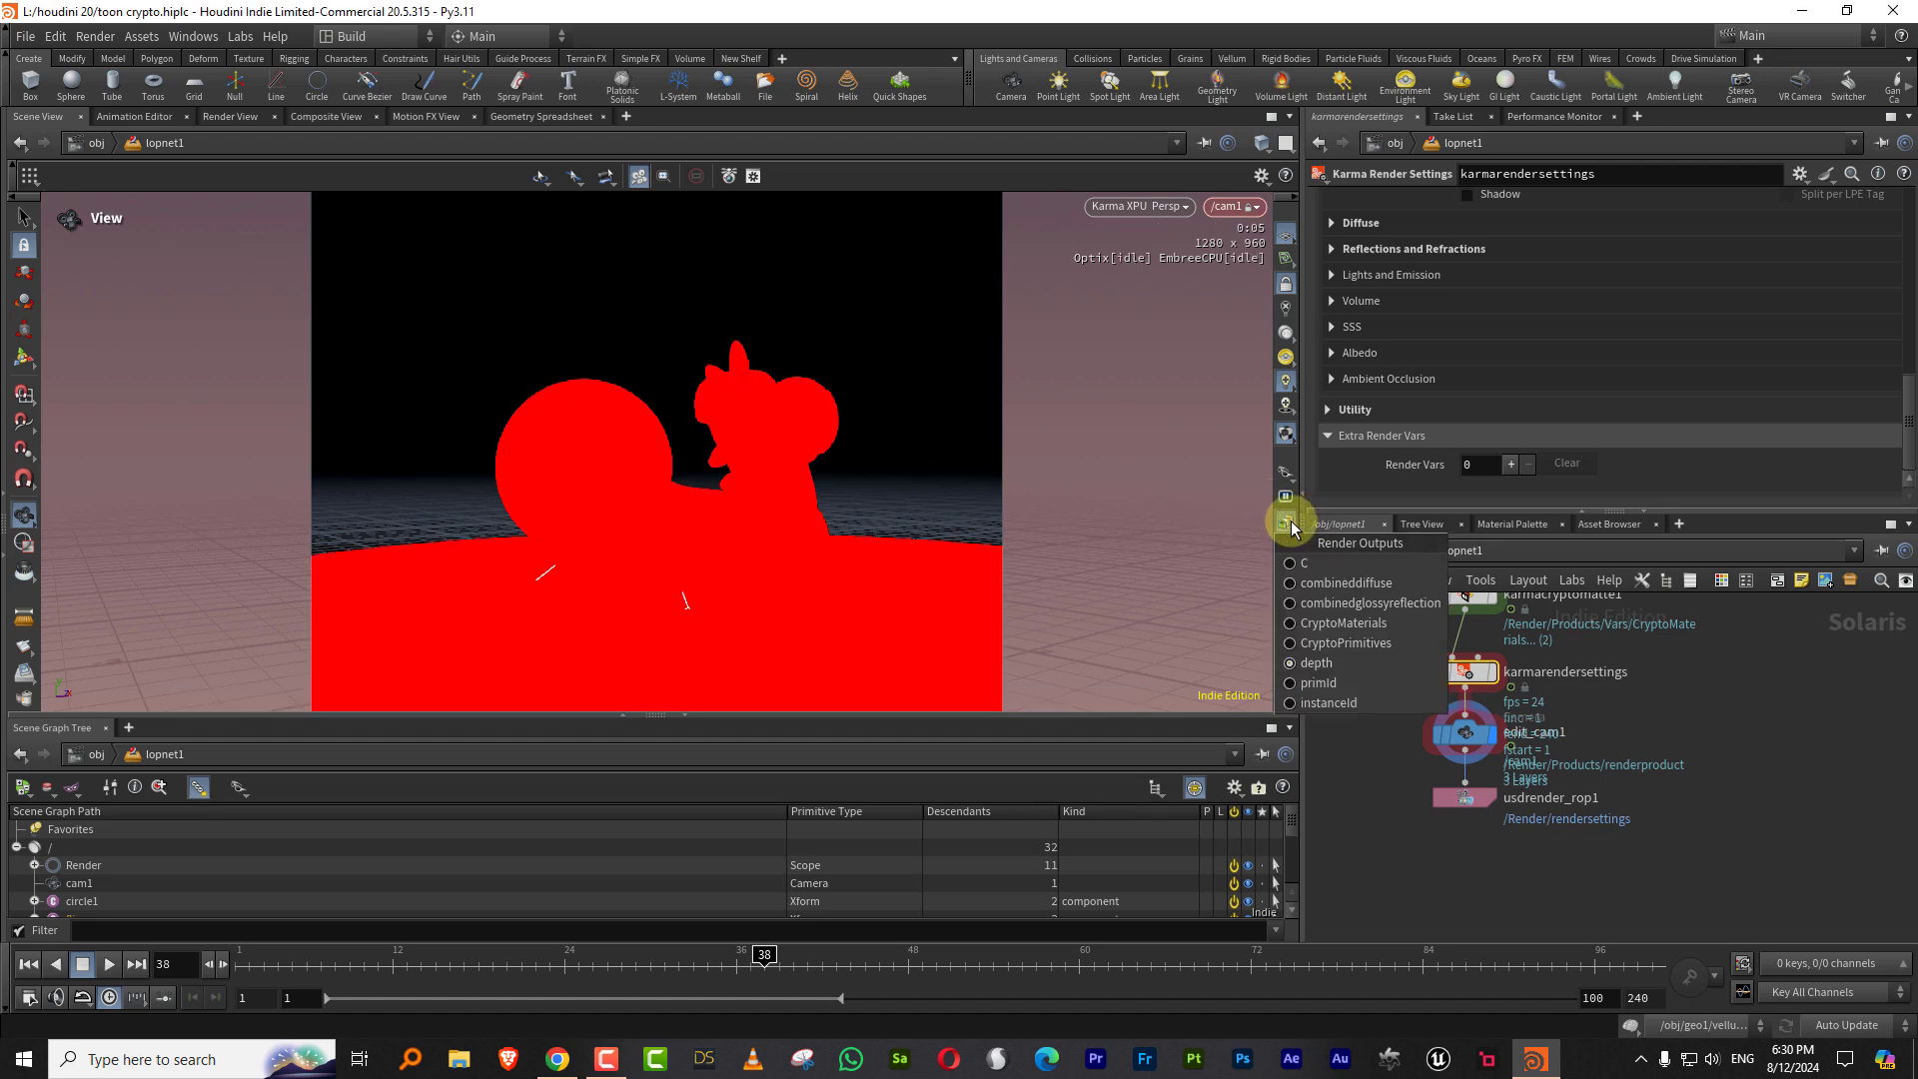
pyautogui.click(1328, 563)
# Step: Enlarge the network area and add a COP Network node beside the Karma node chain in lopnet1
pyautogui.moveTo(1459, 510); pyautogui.dragTo(1447, 352)
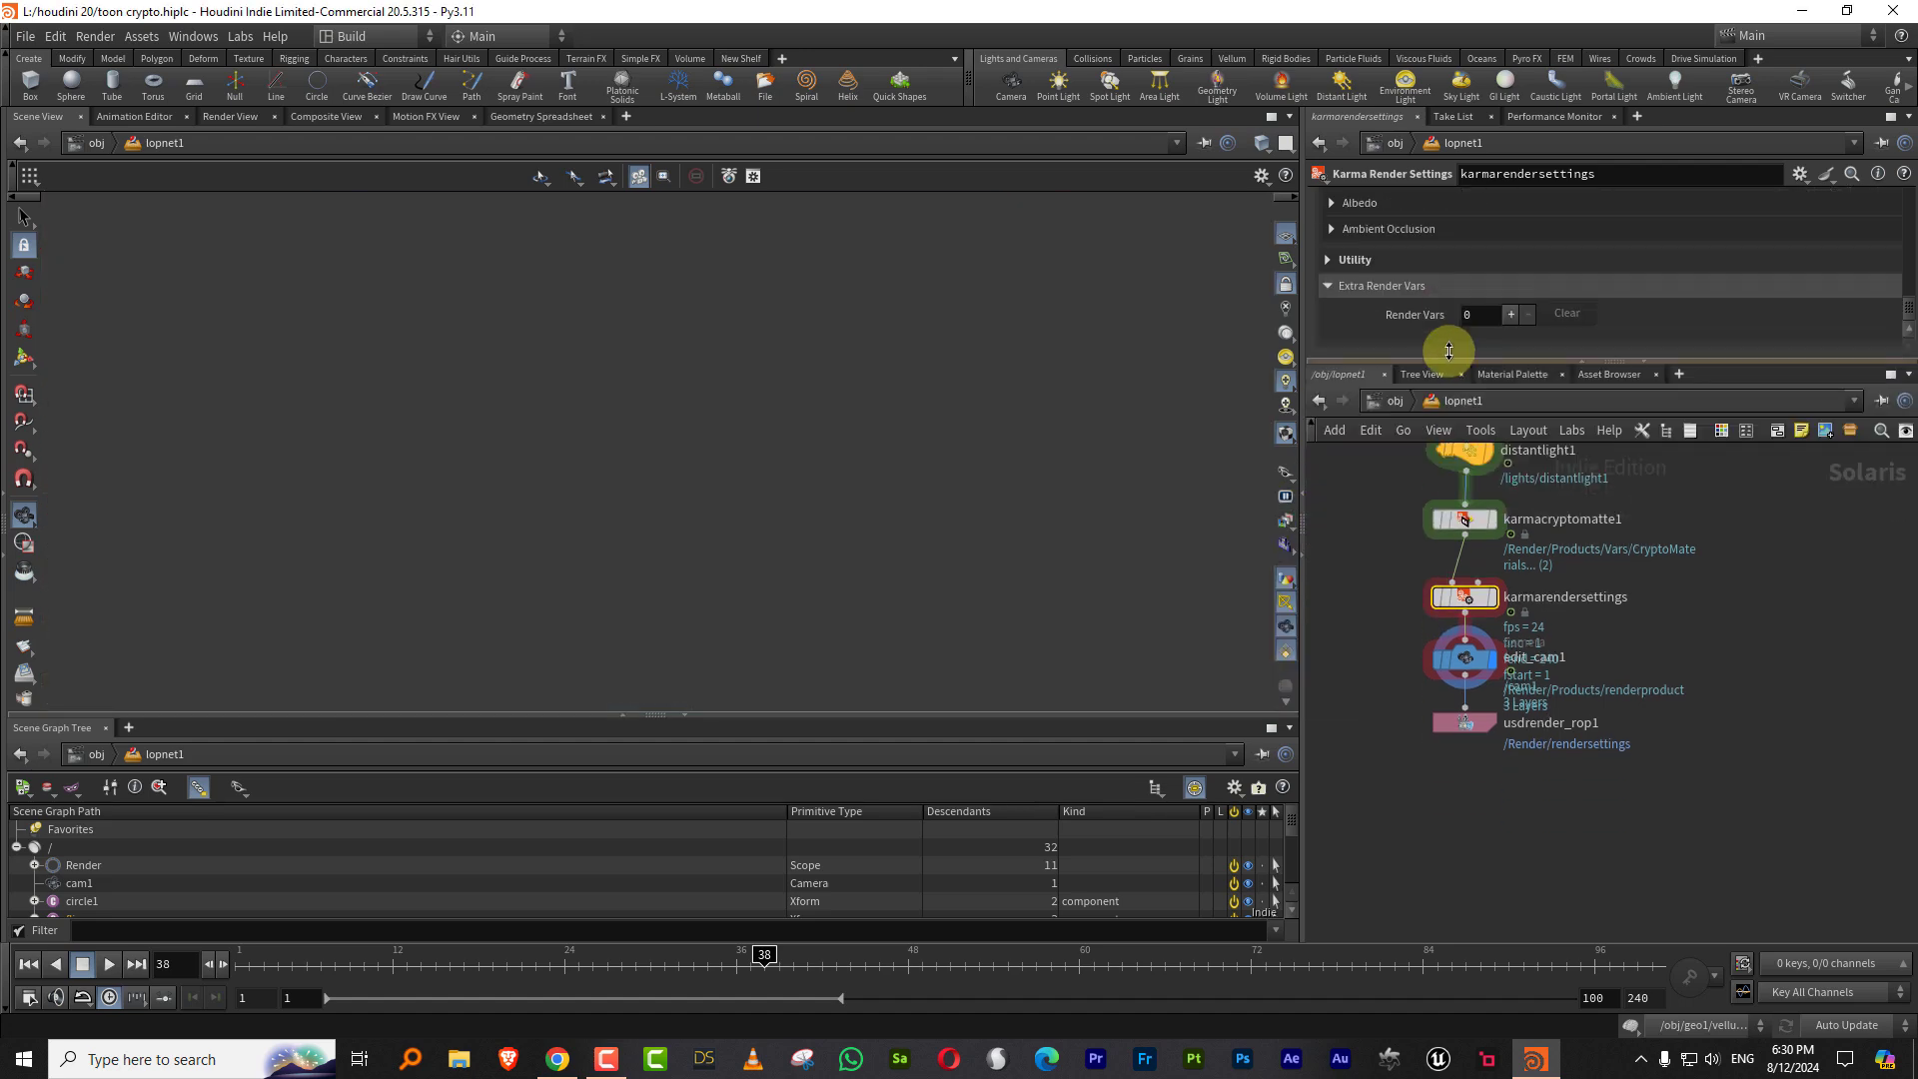
pyautogui.moveTo(1666, 592); pyautogui.dragTo(1548, 737, button='middle')
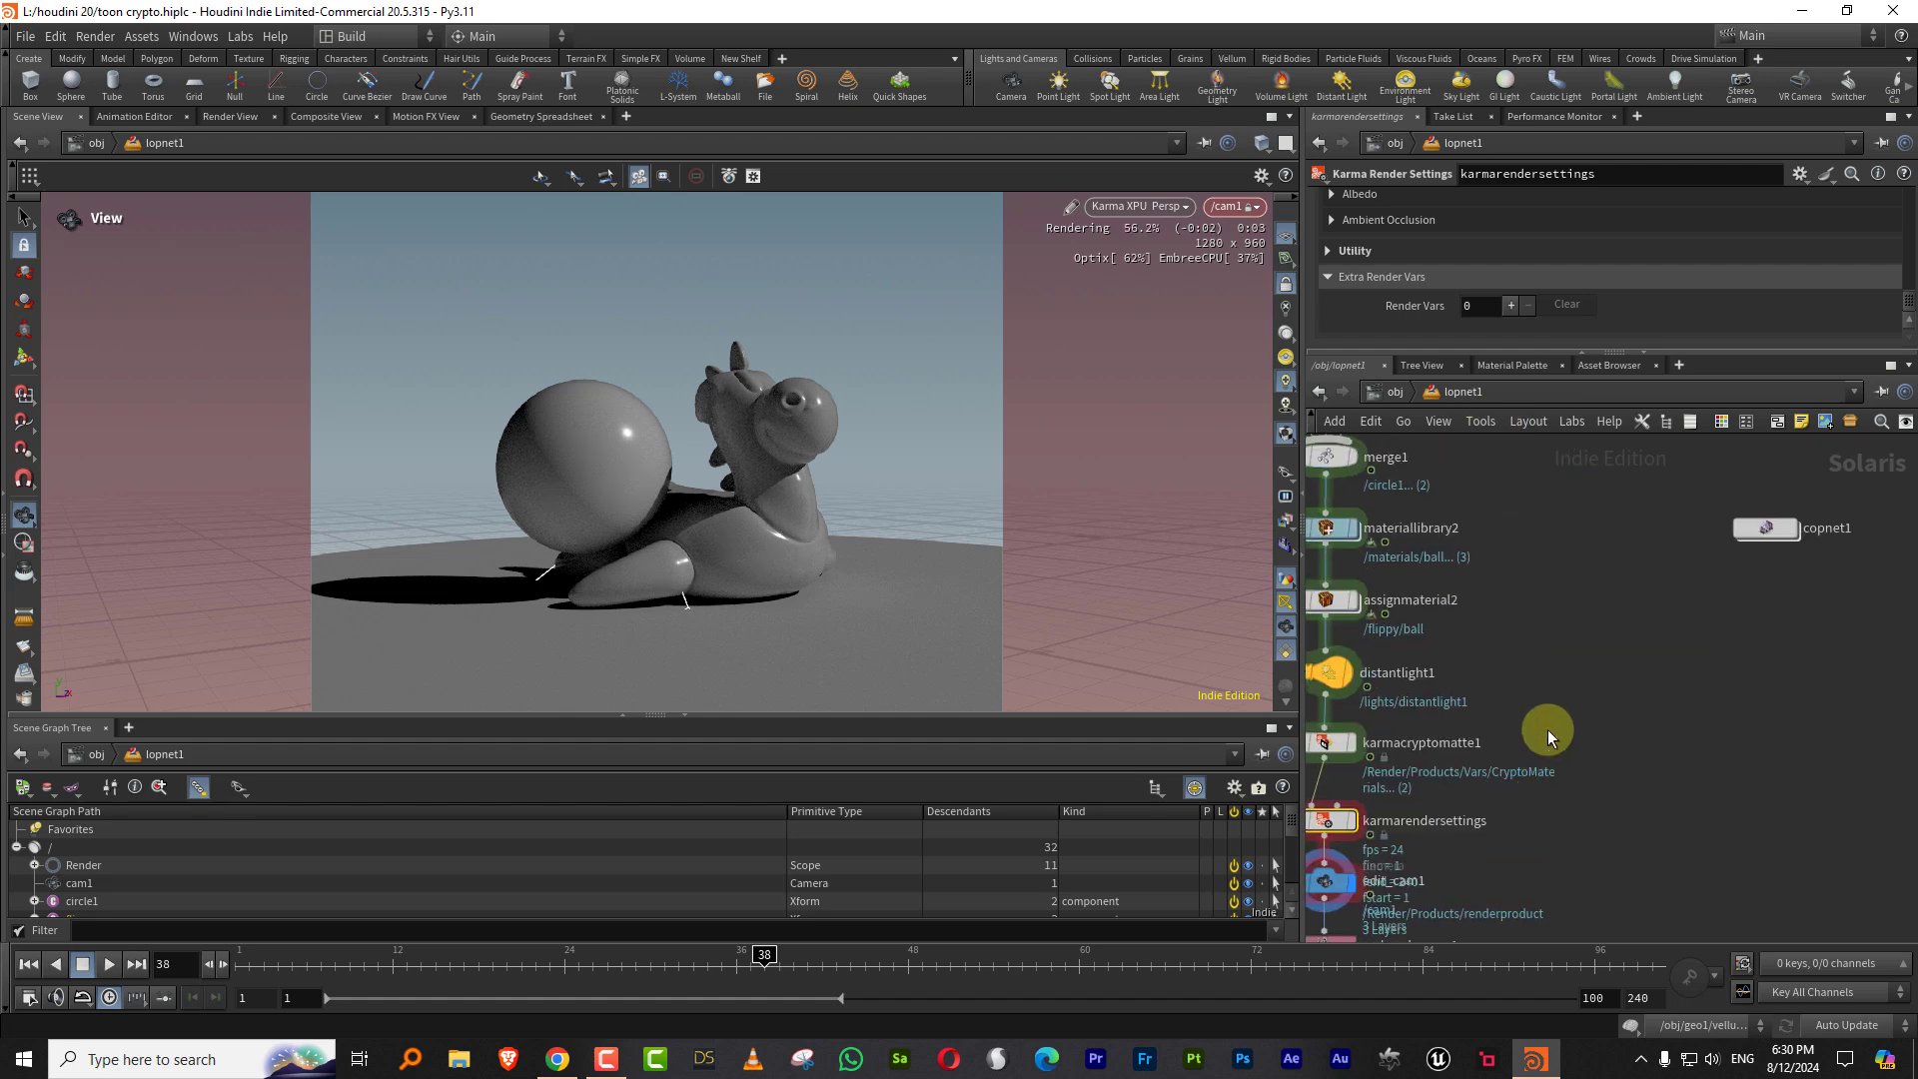
pyautogui.scroll(-4, 1678, 589)
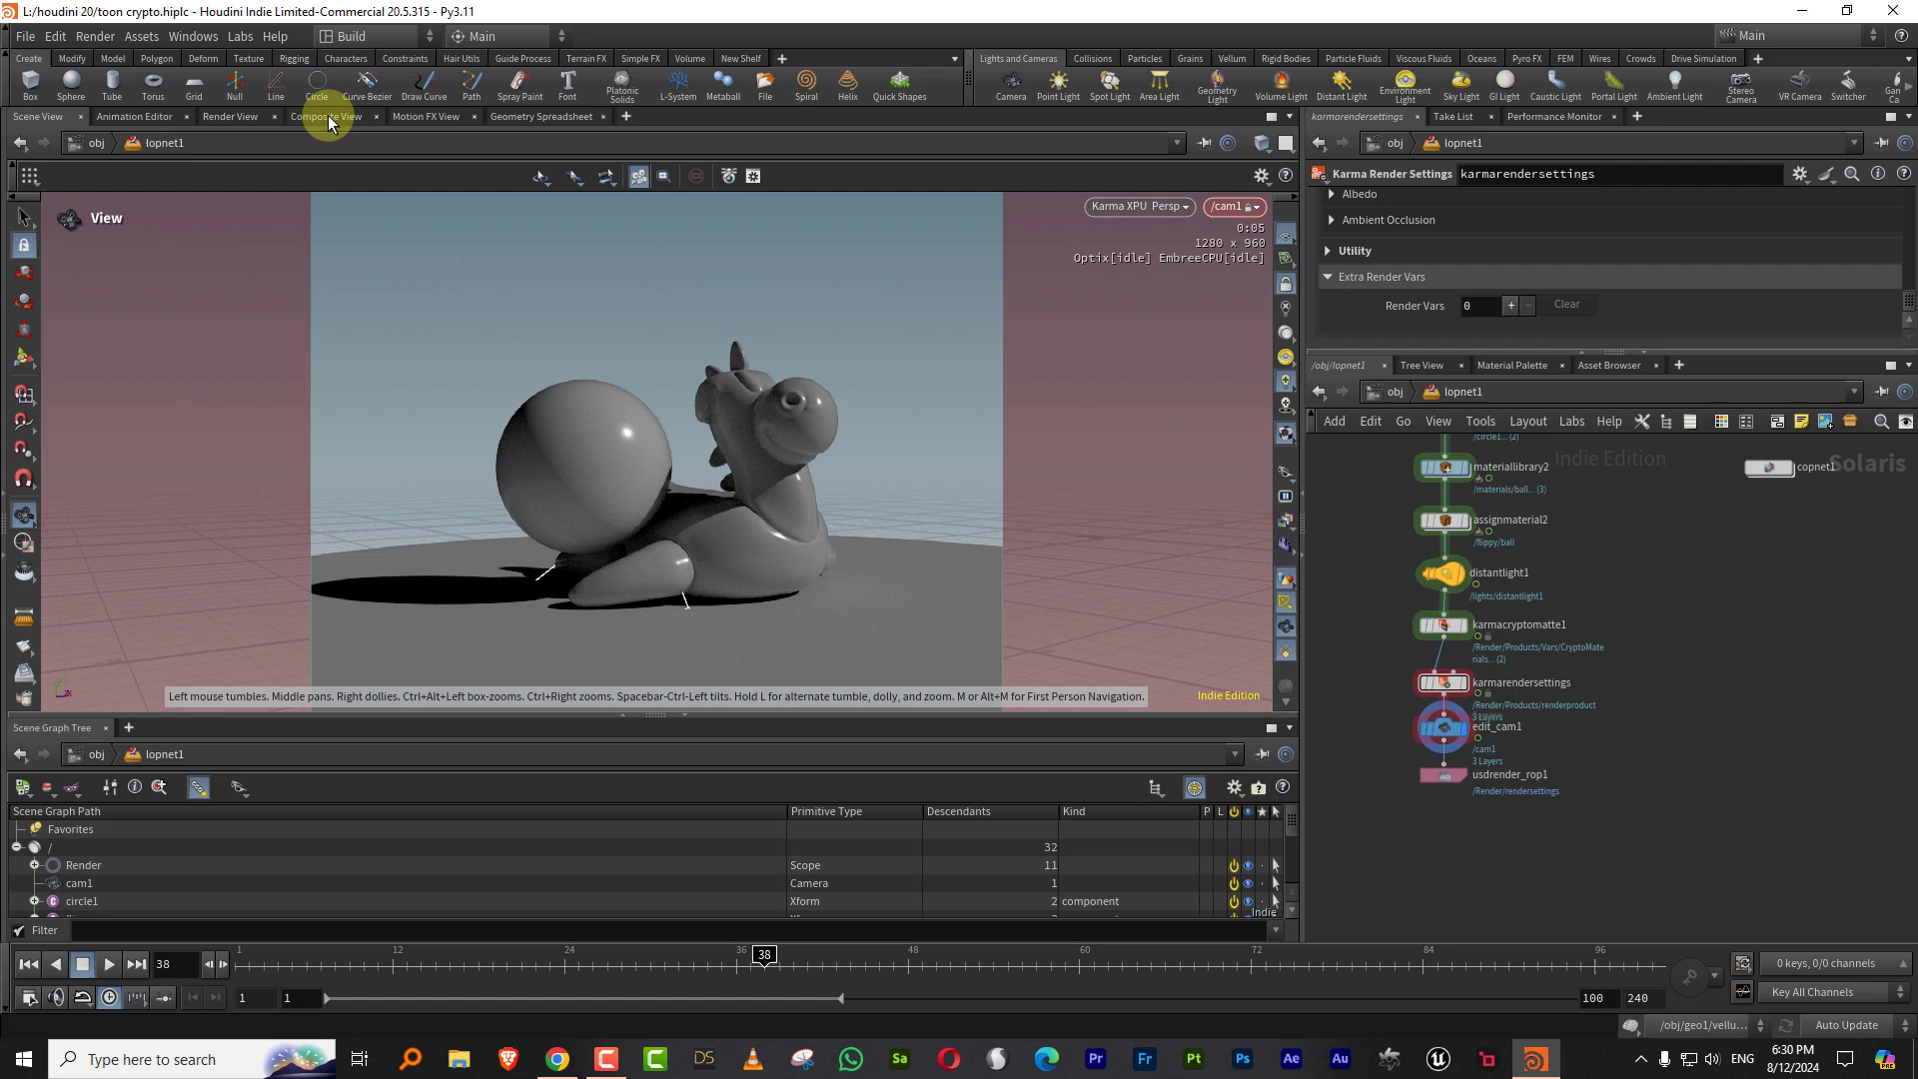
pyautogui.press('Tab')
pyautogui.write('cop')
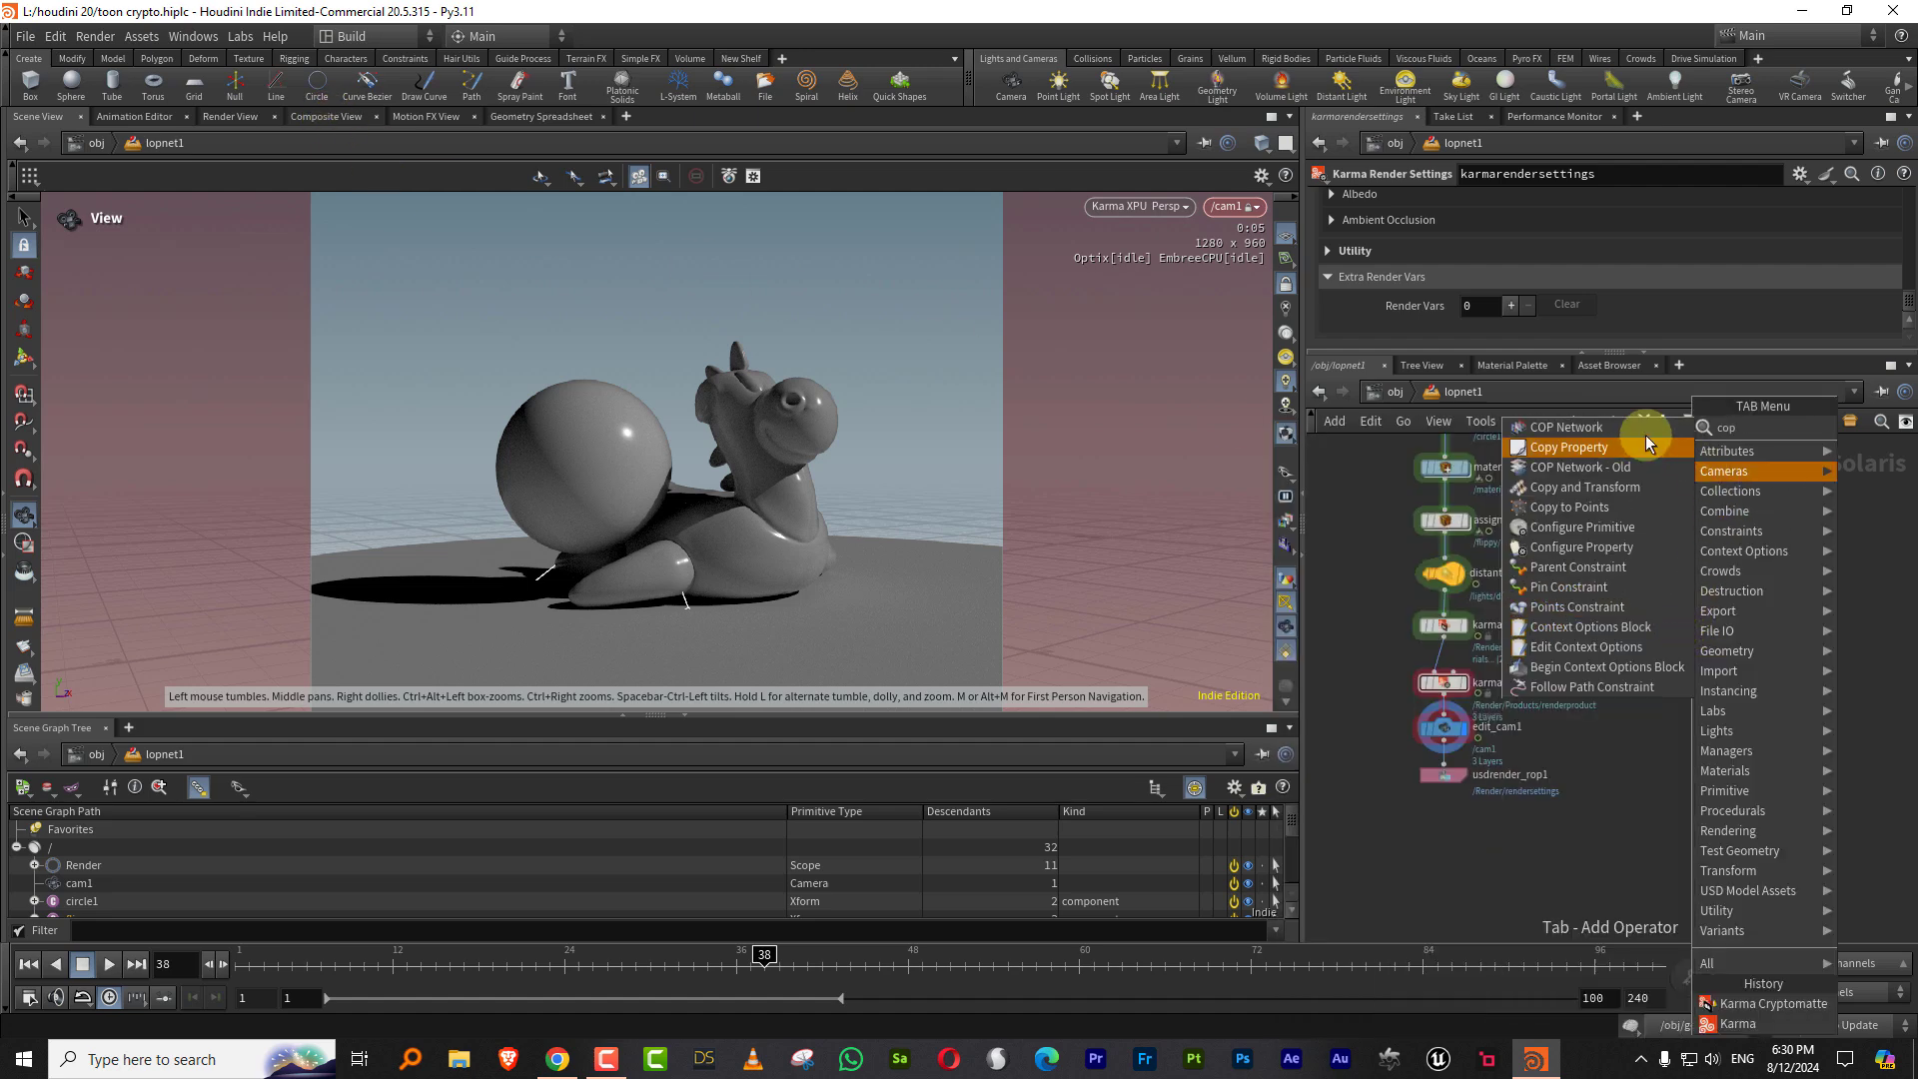
pyautogui.click(1644, 428)
pyautogui.click(1703, 617)
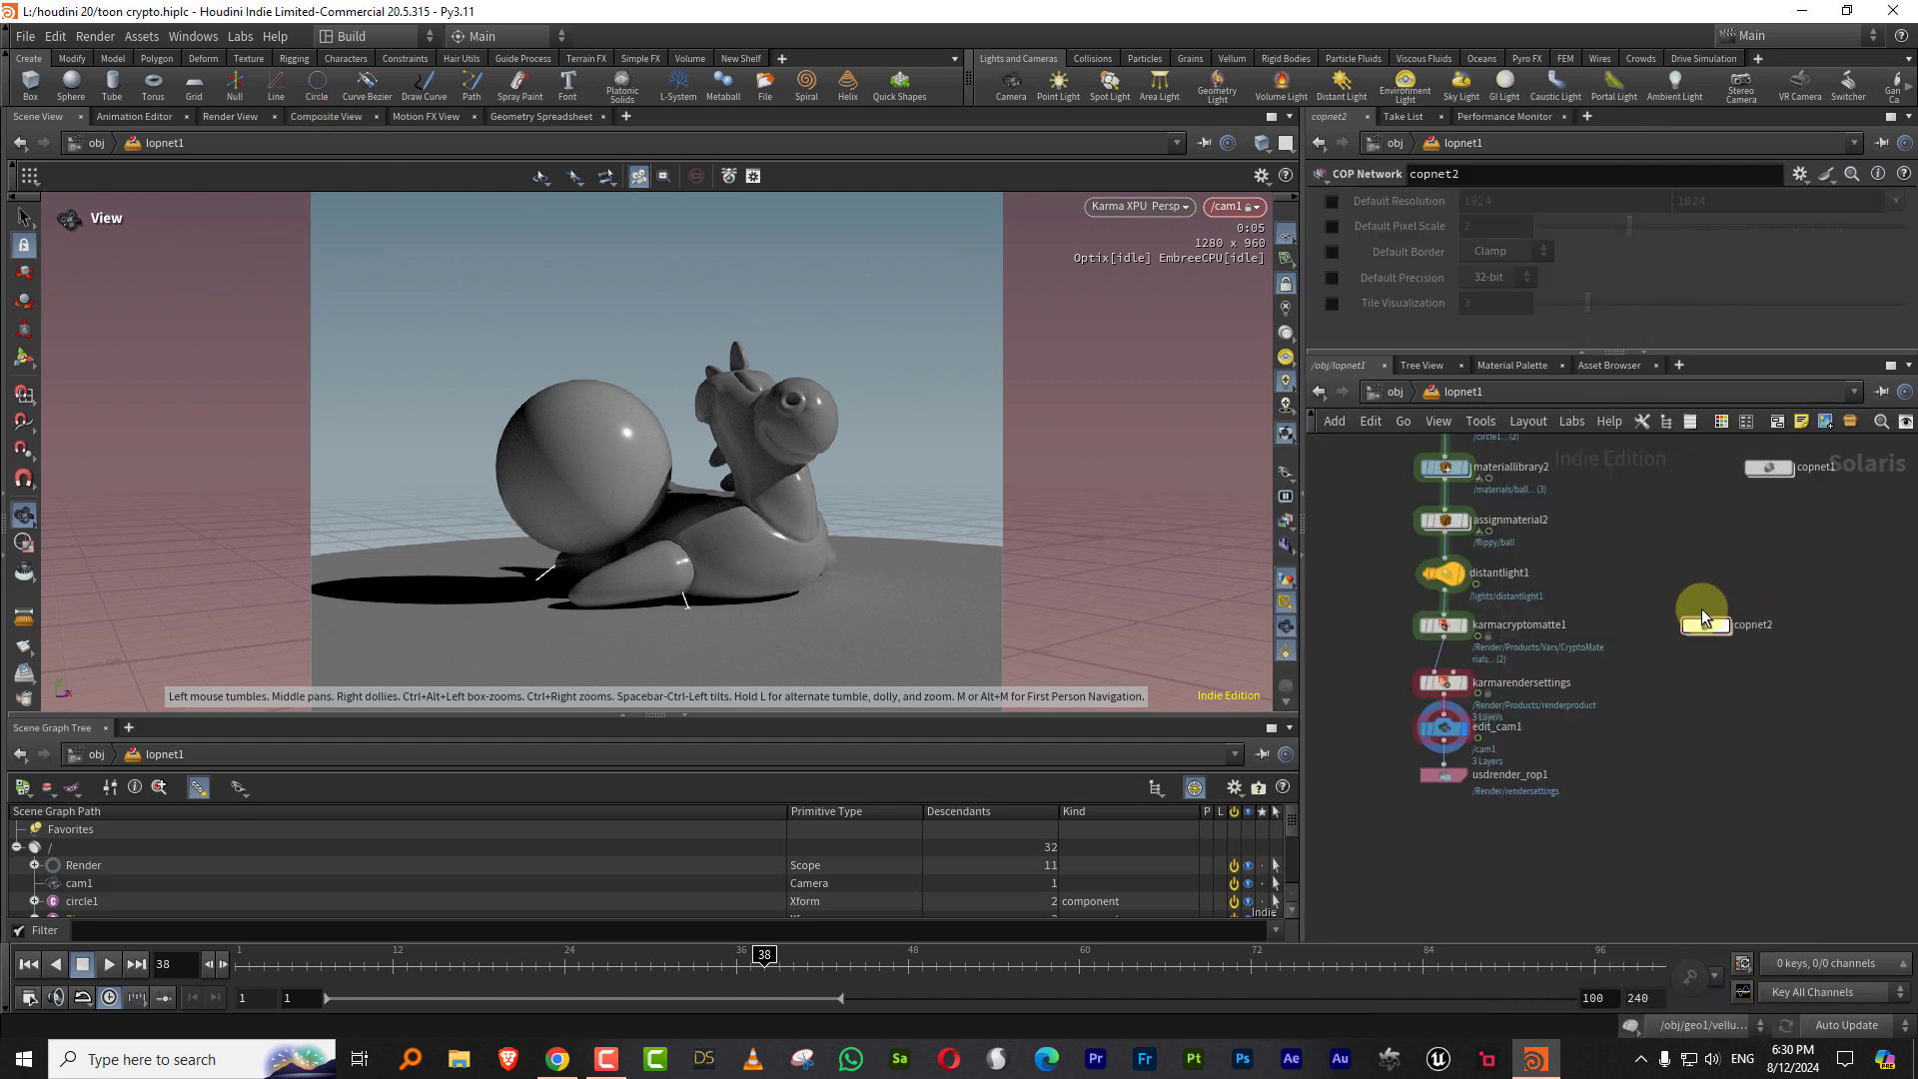
# Step: Pin the scene view to lopnet1 and add a Slap Comp block inside copnet2
pyautogui.click(1204, 139)
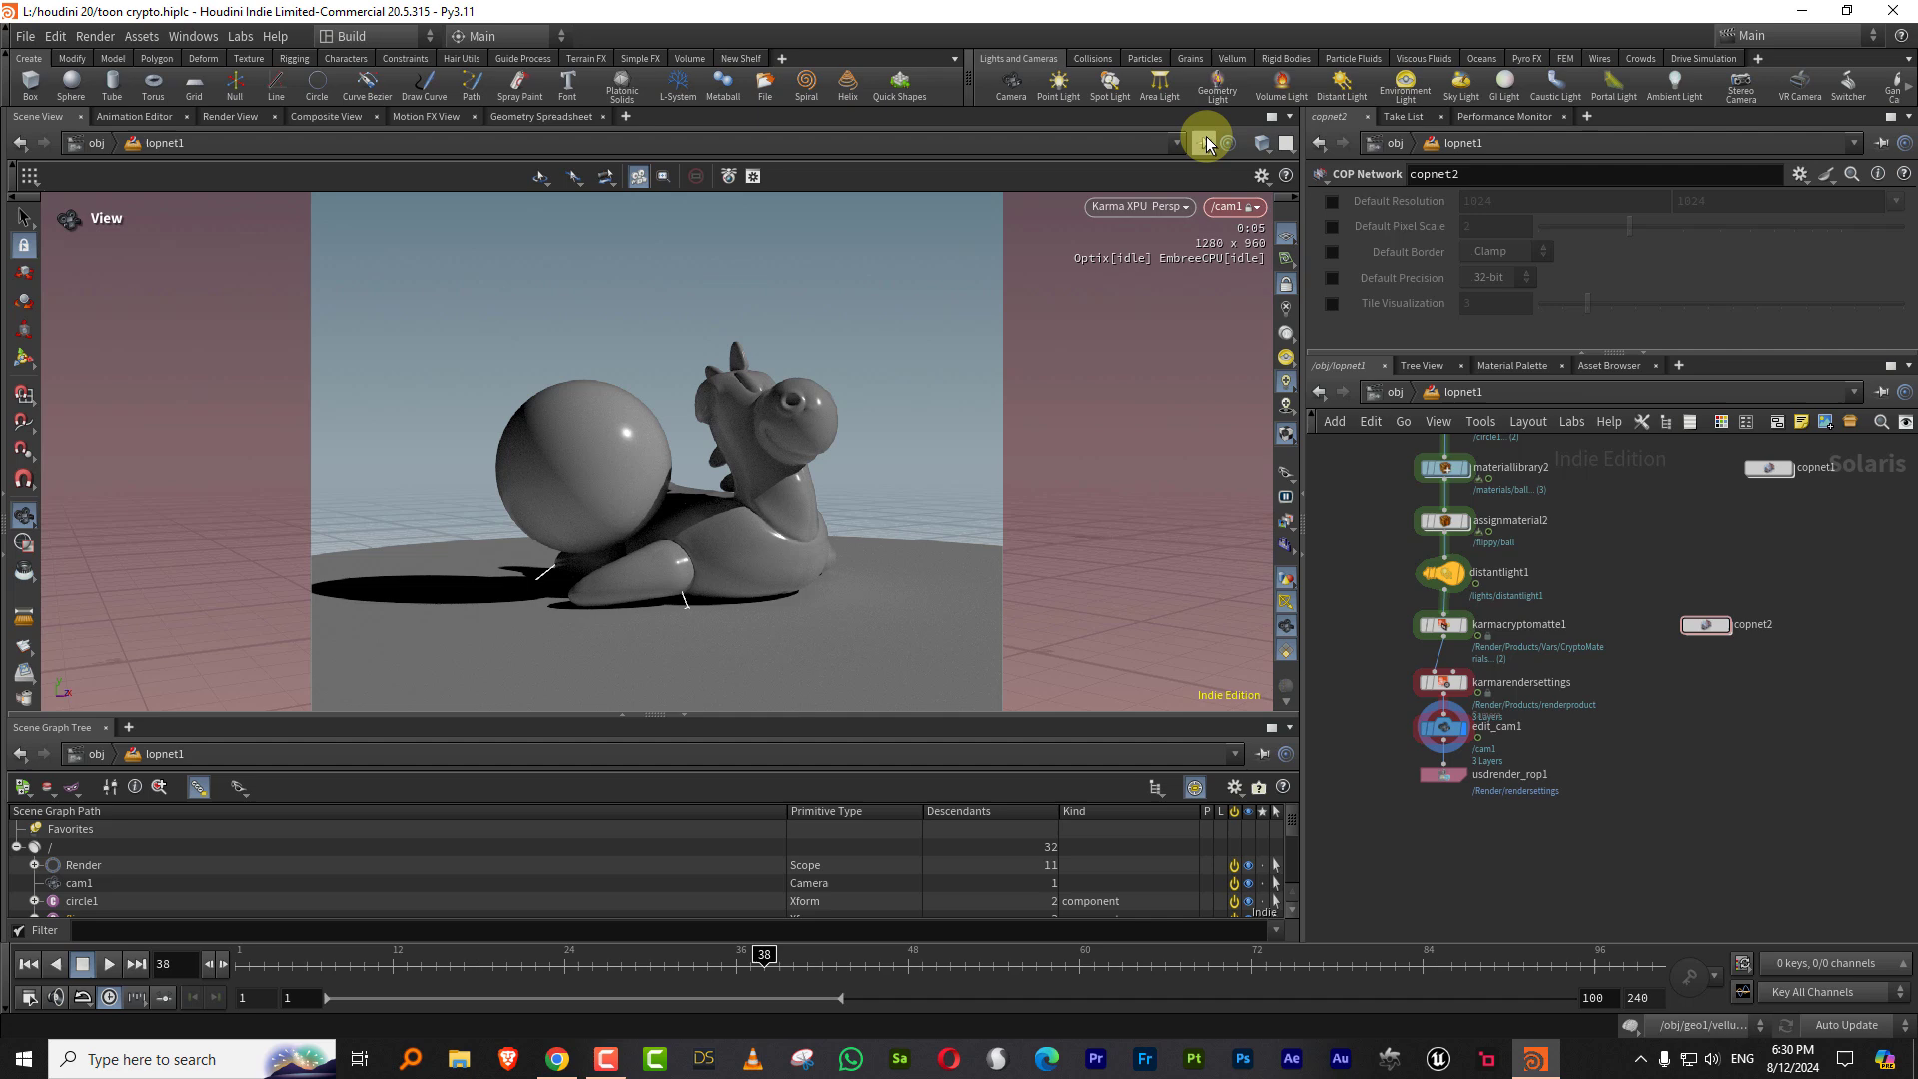
pyautogui.doubleClick(1712, 626)
pyautogui.press('Tab')
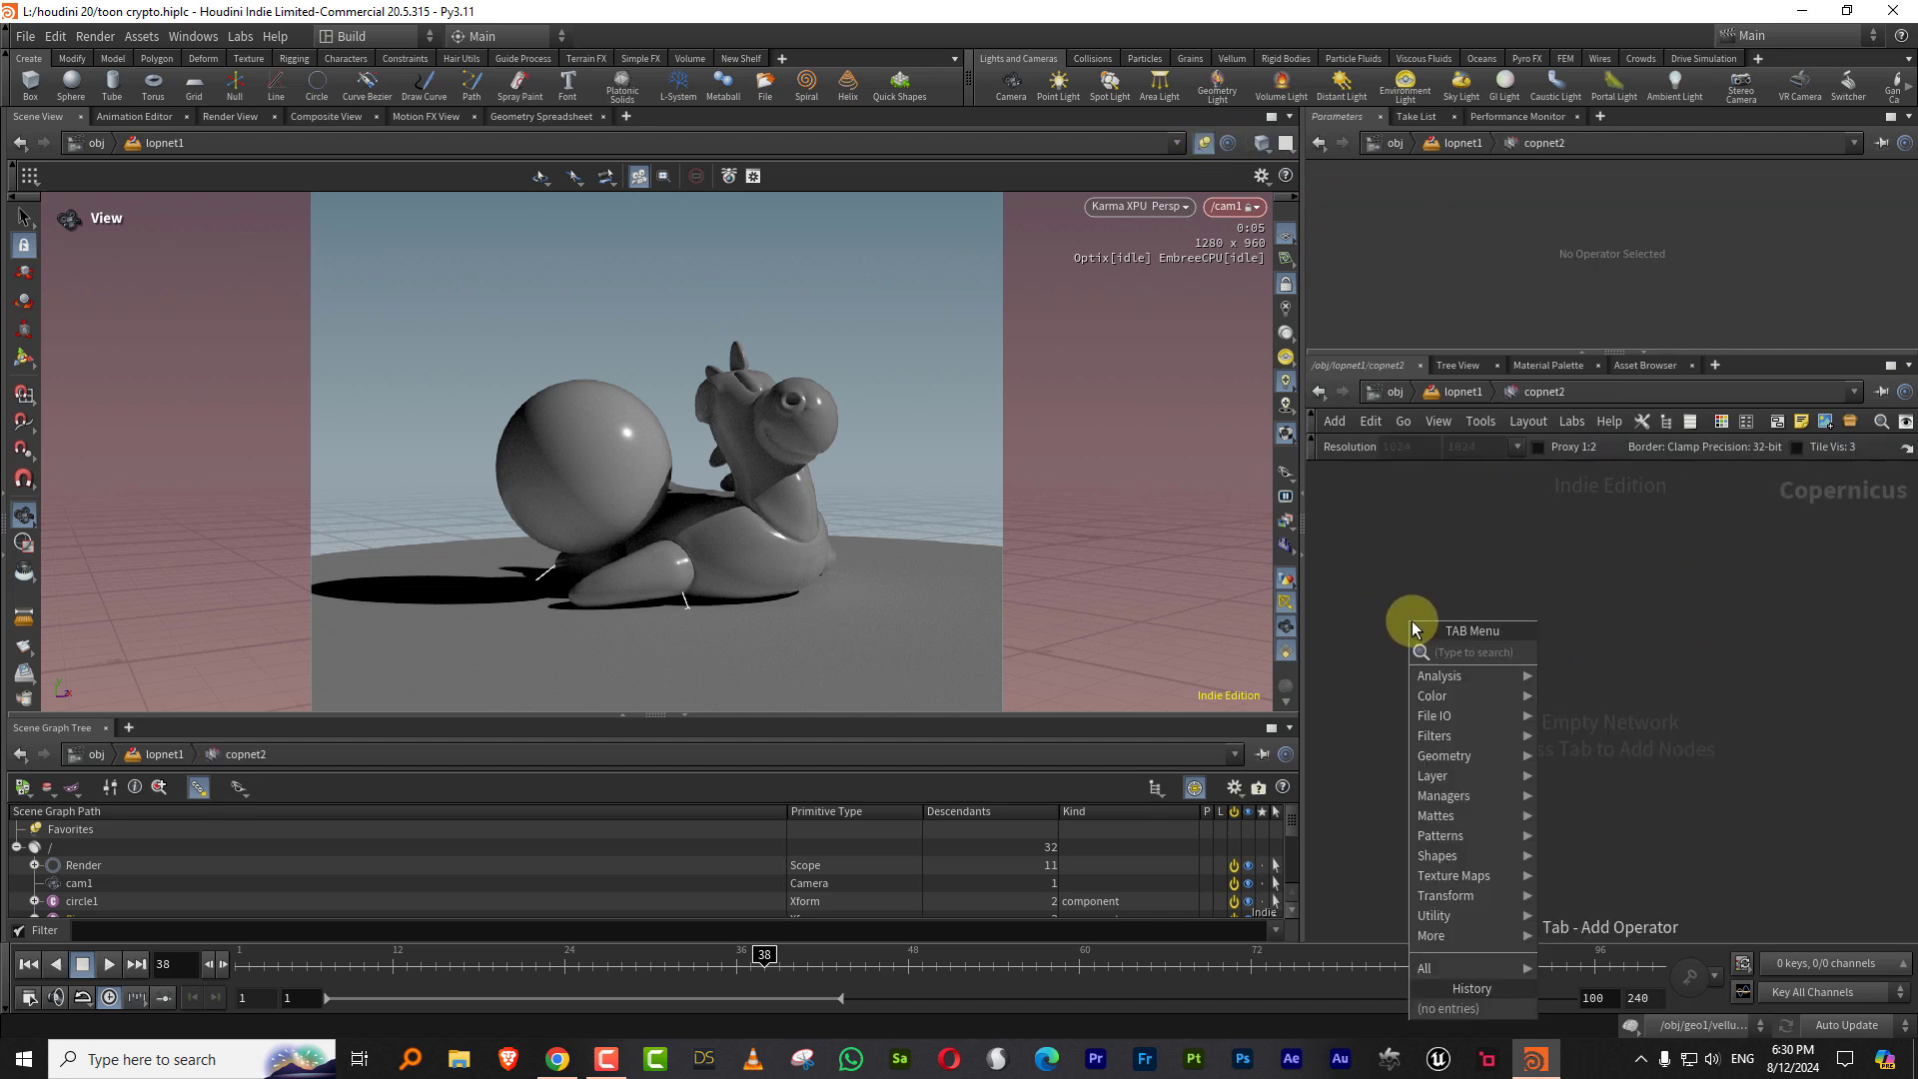
pyautogui.write('slap')
pyautogui.click(1564, 653)
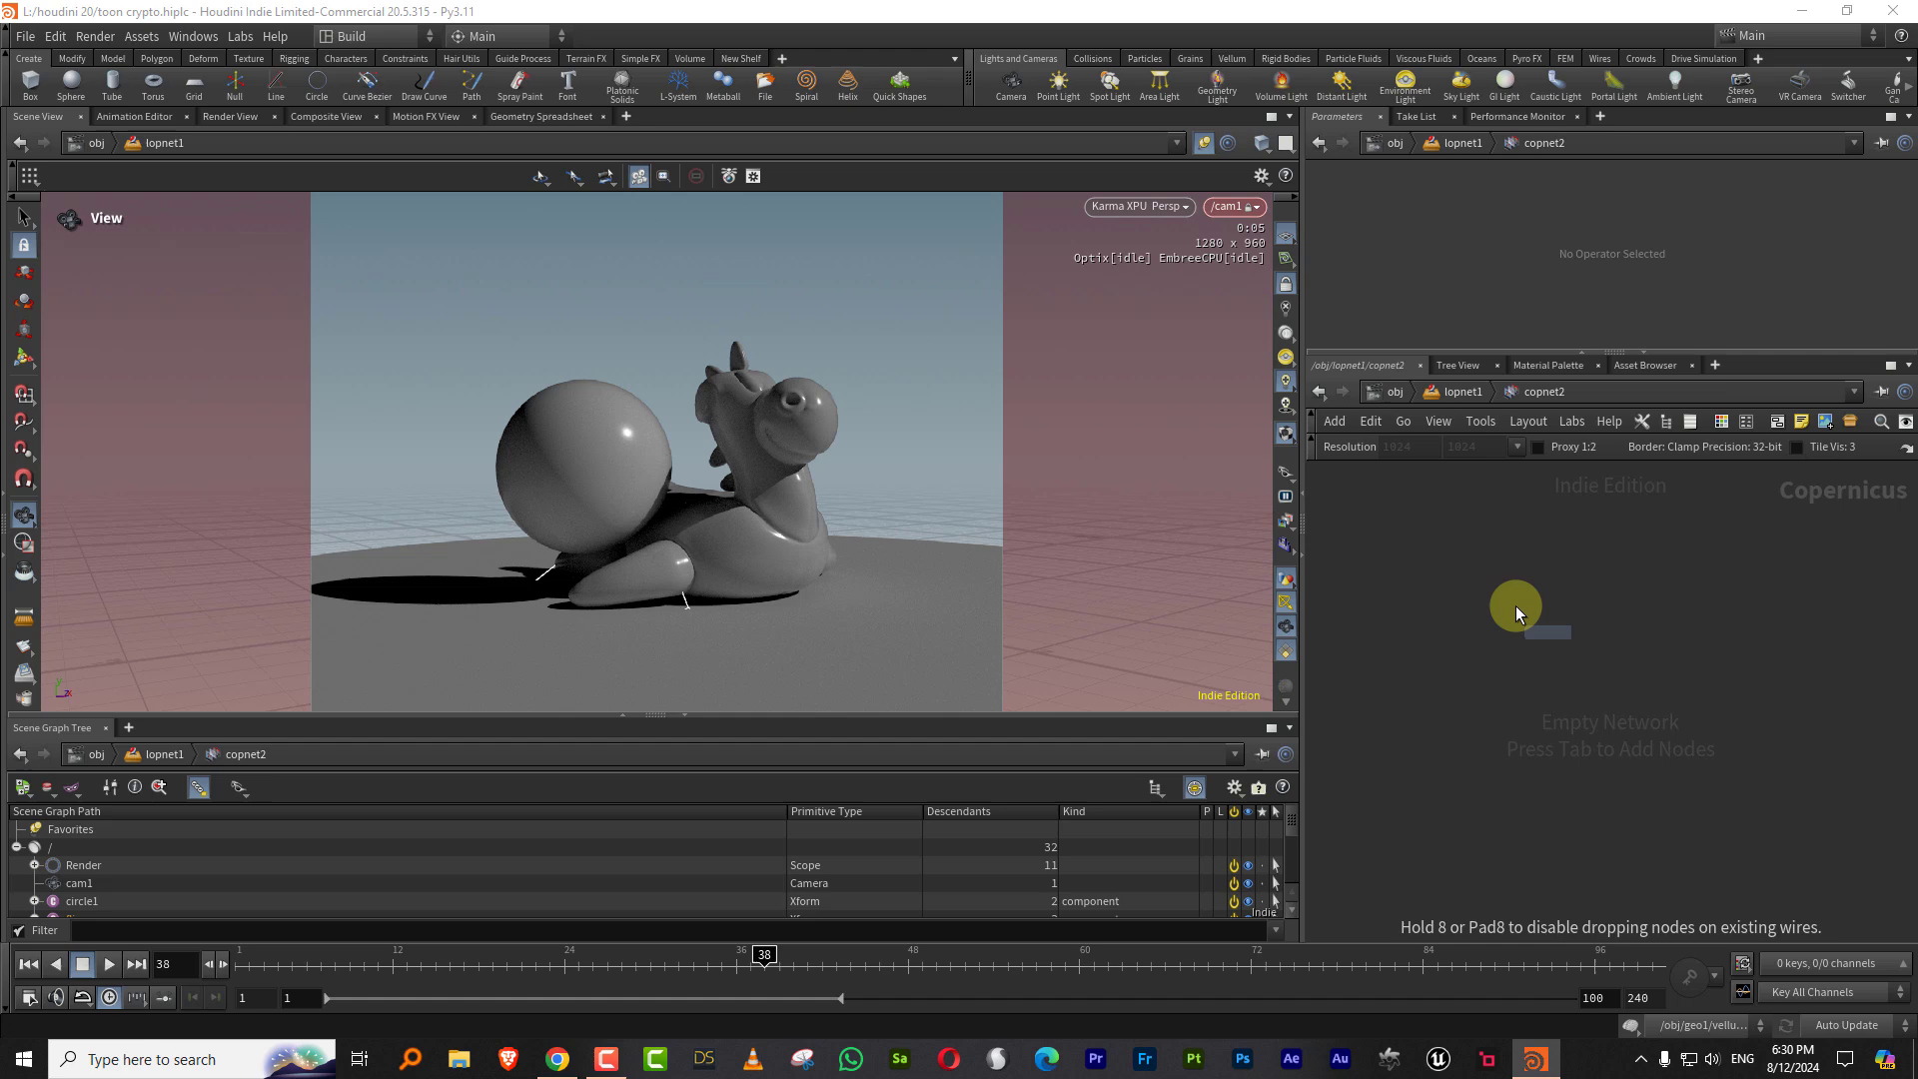
pyautogui.click(1476, 625)
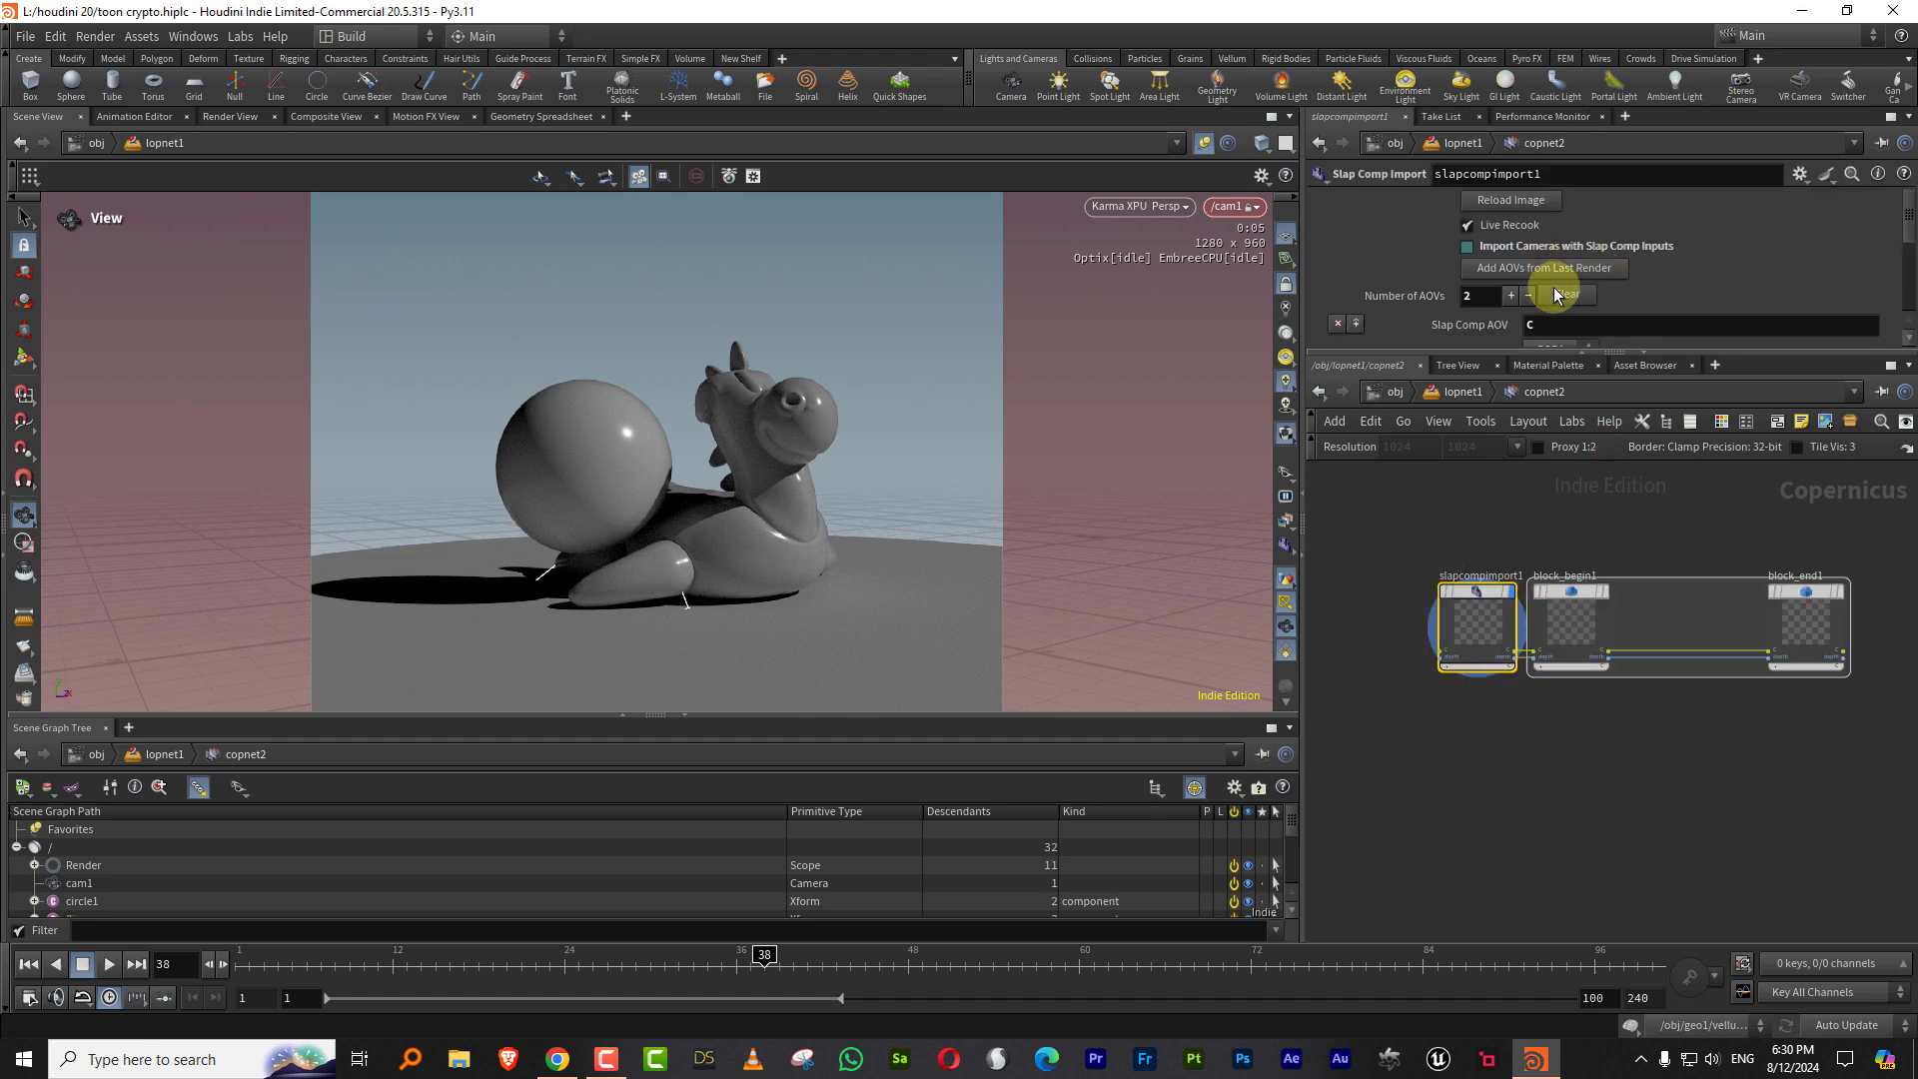
# Step: Add the AOVs from the last render to the Slap Comp Import node and widen the network area to show its outputs
pyautogui.moveTo(1504, 353); pyautogui.dragTo(1508, 464)
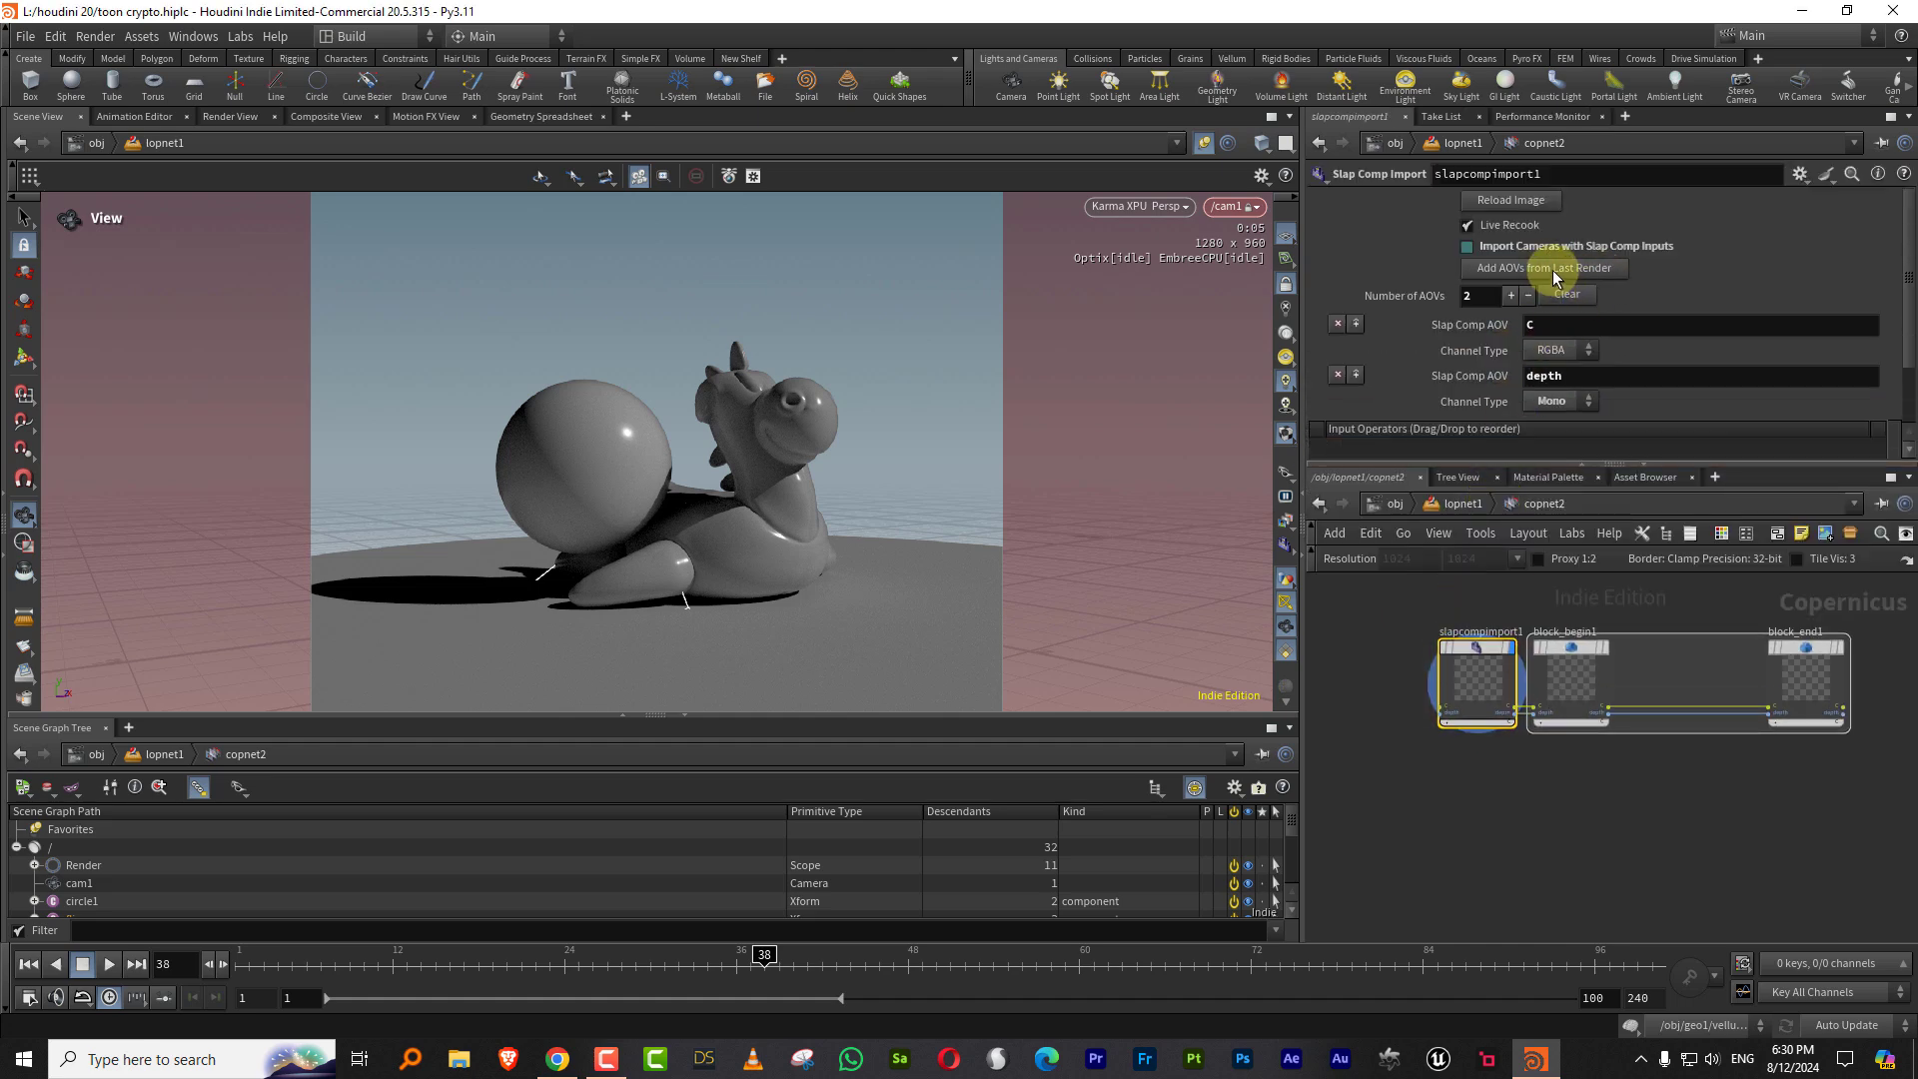
pyautogui.click(1554, 278)
pyautogui.scroll(5, 1528, 799)
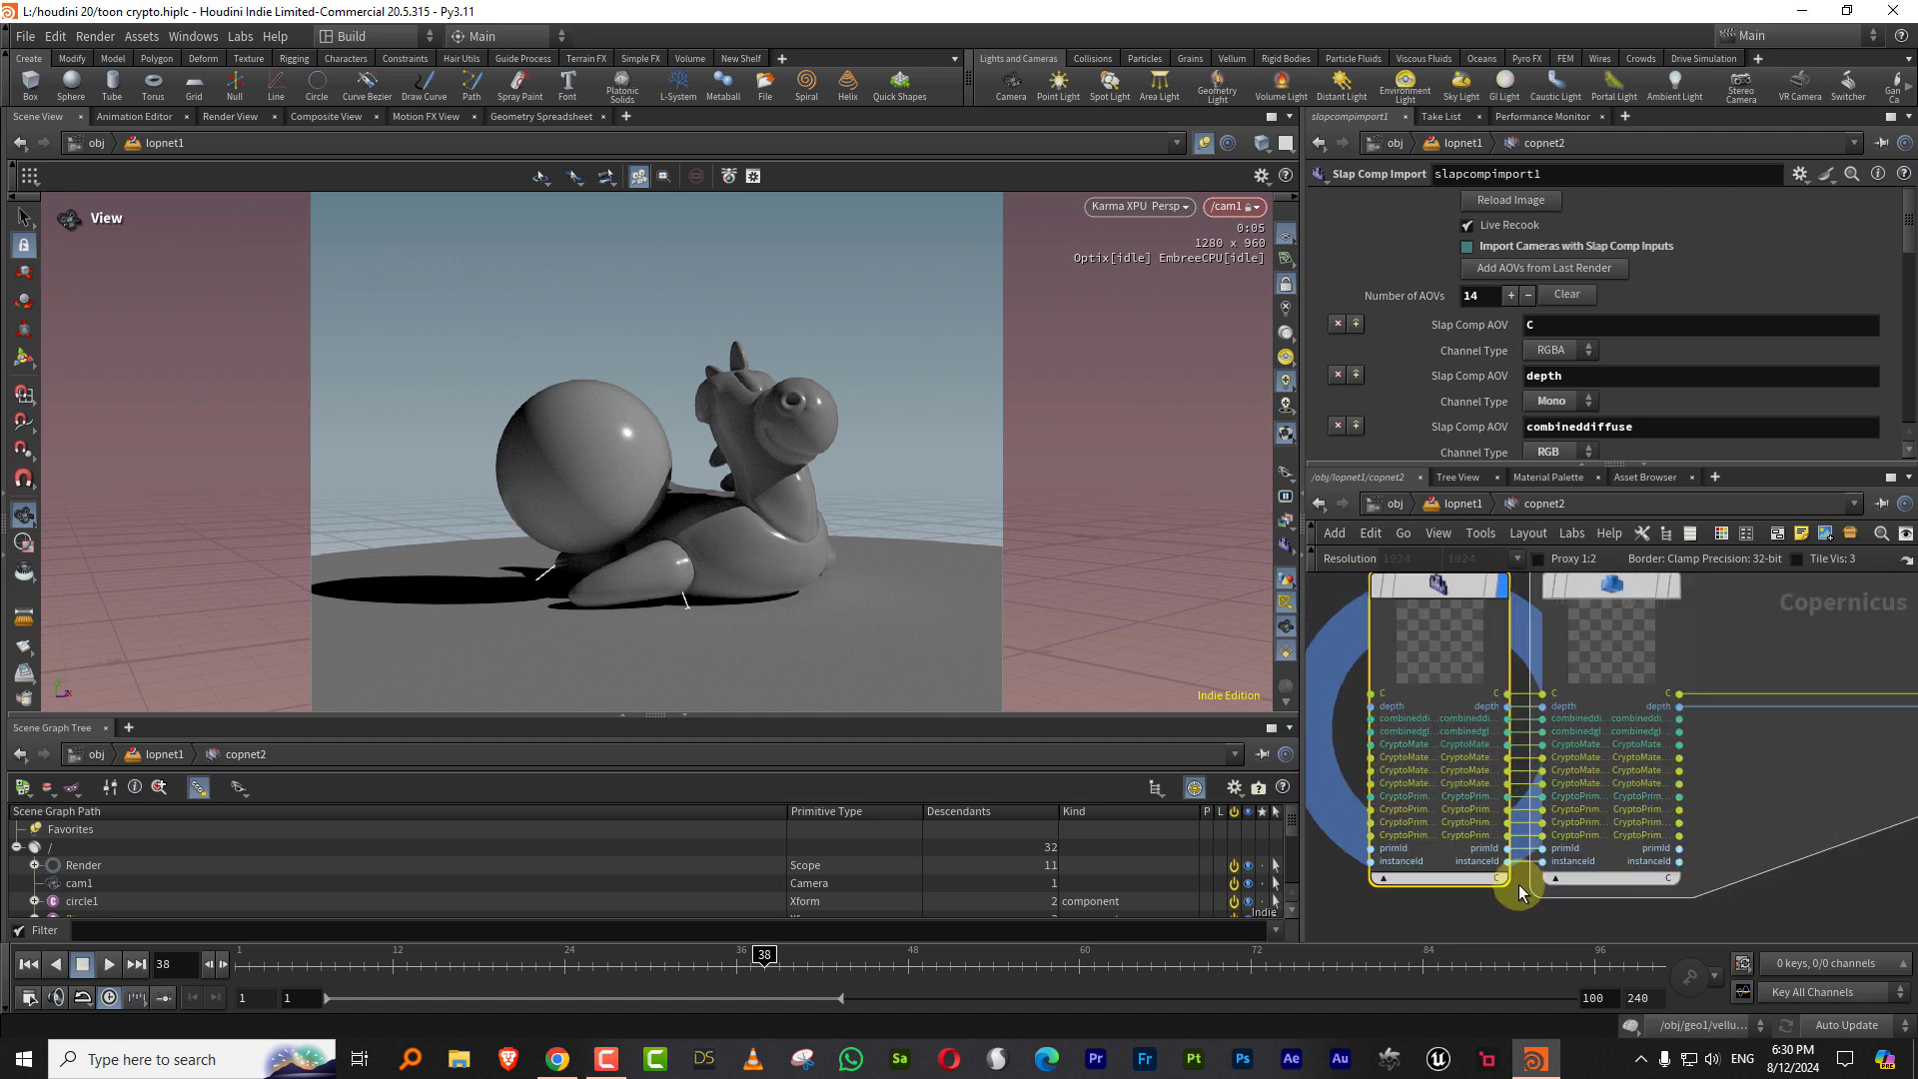
pyautogui.moveTo(1292, 605); pyautogui.dragTo(1064, 609)
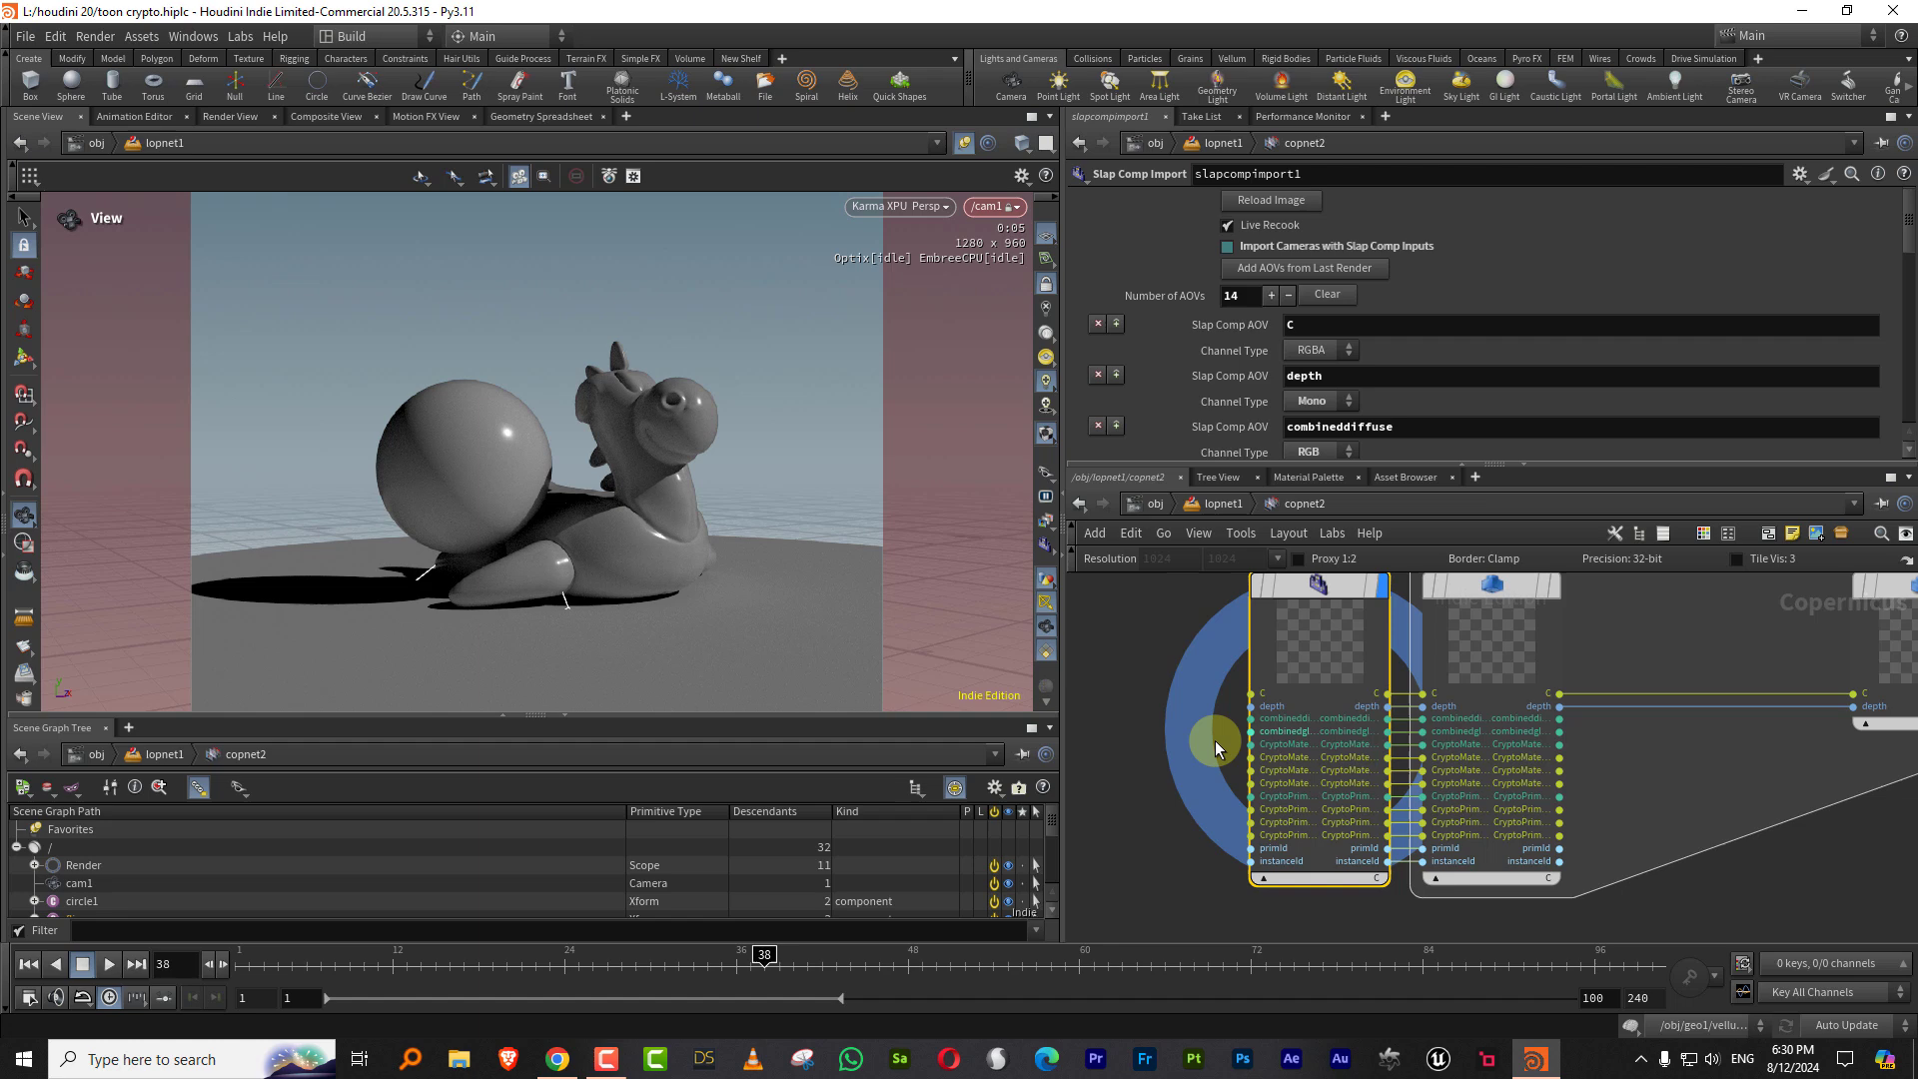
pyautogui.scroll(2, 1214, 731)
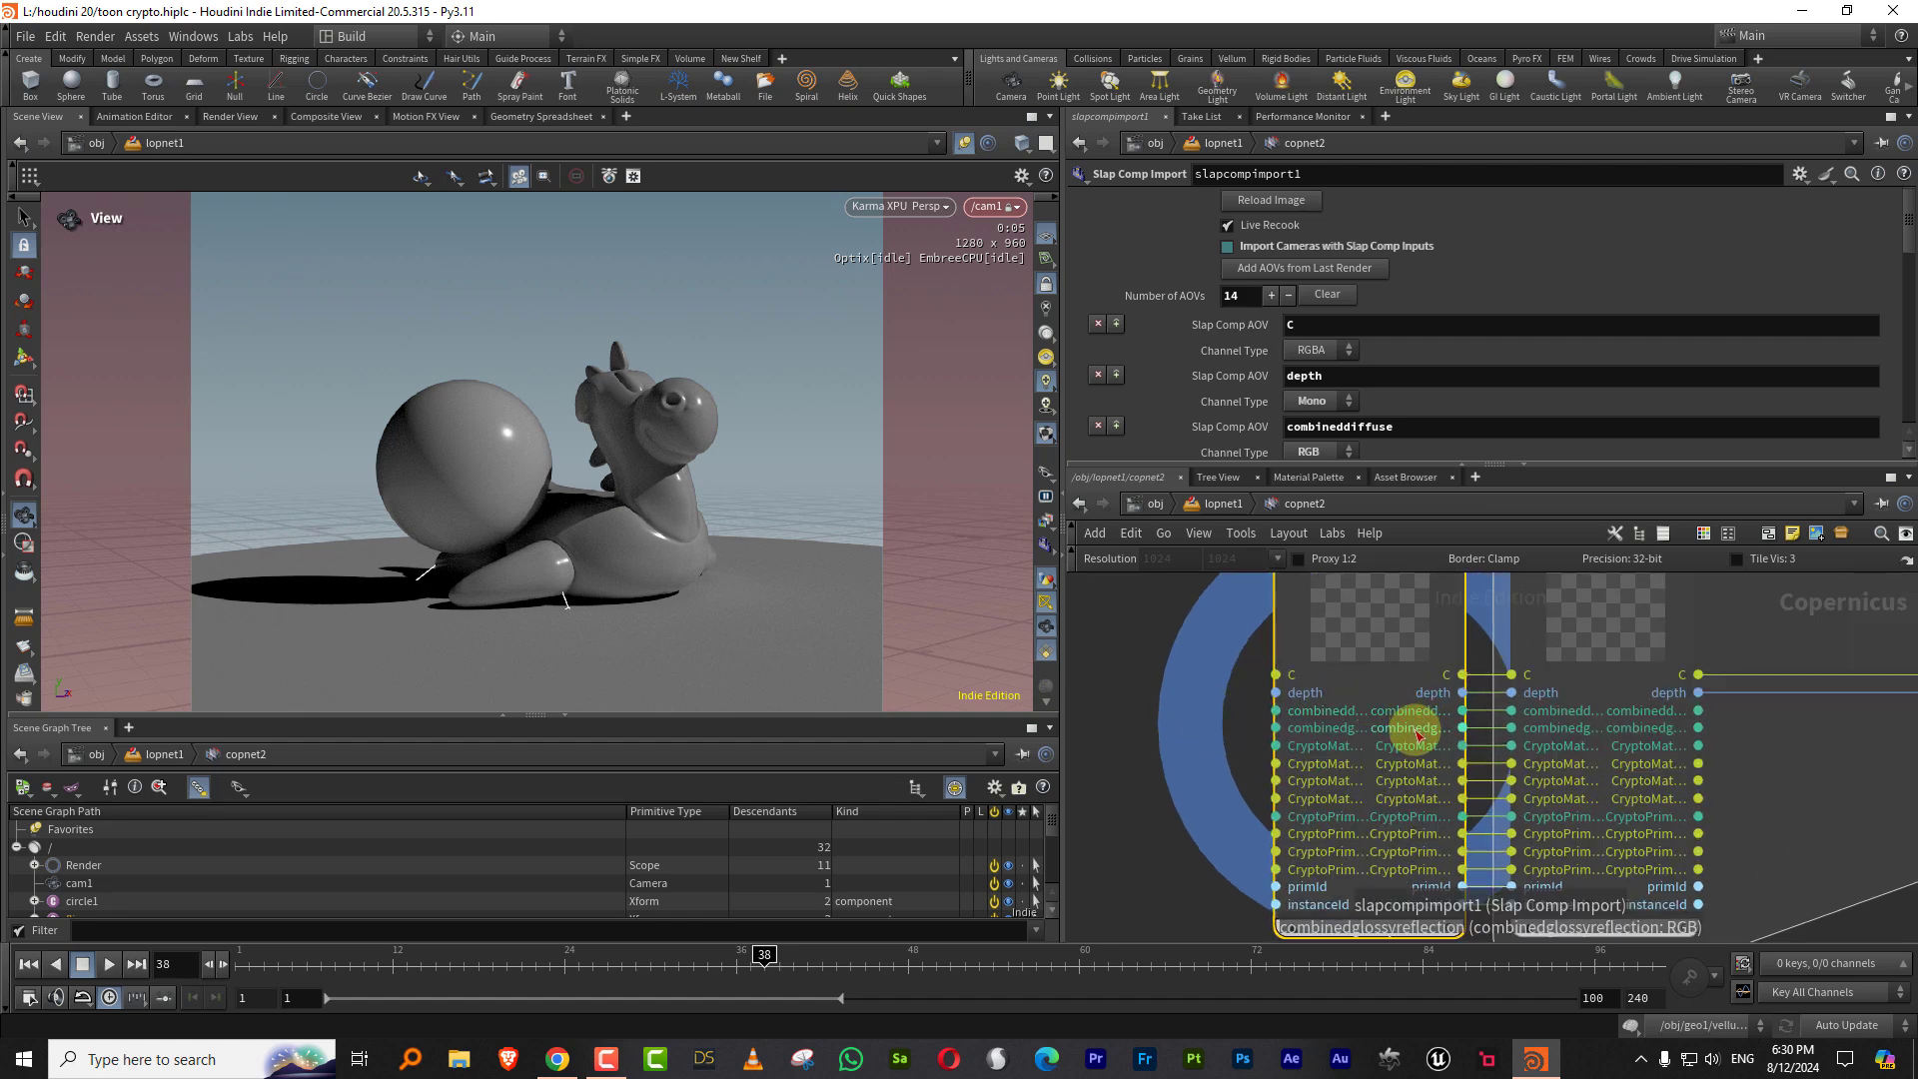
# Step: Display slapcompimport1's output in the Composite View and enlarge the image area
pyautogui.moveTo(1201, 741); pyautogui.dragTo(1169, 853, button='middle')
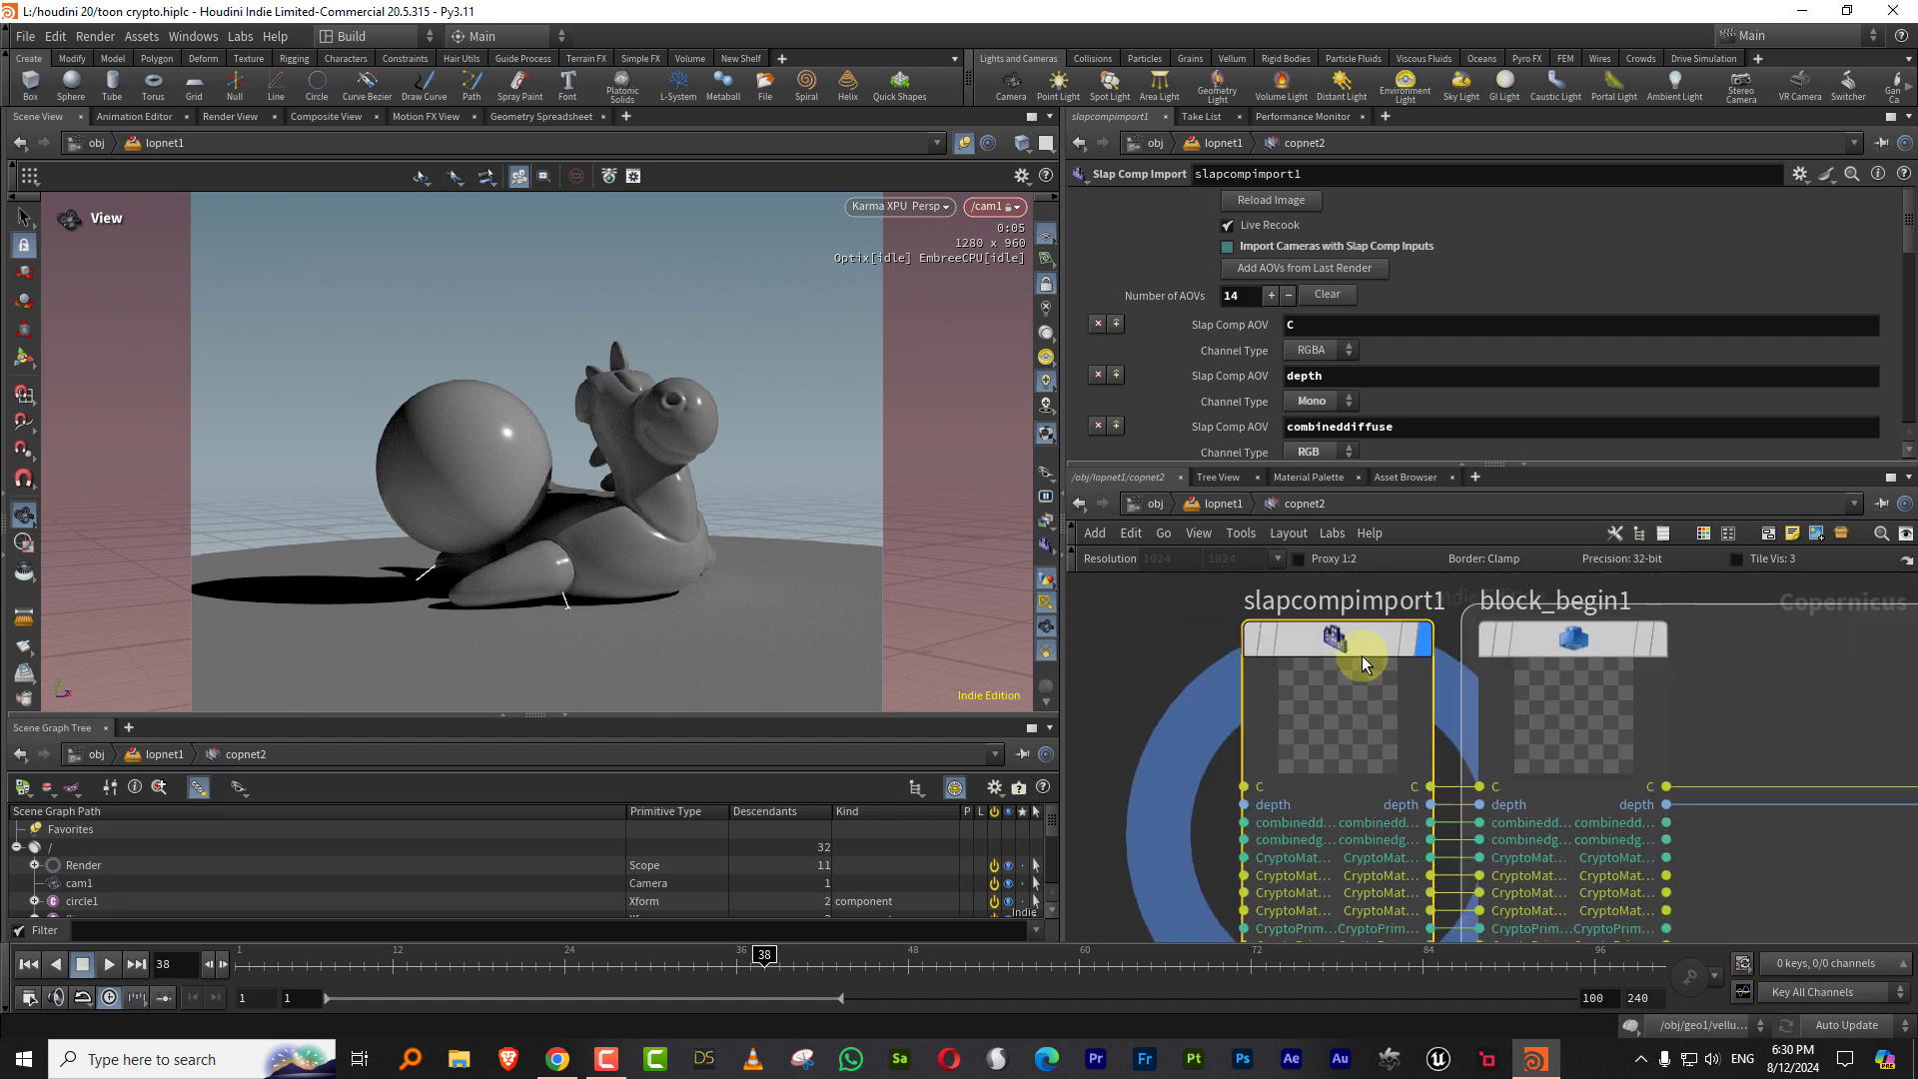
pyautogui.click(1411, 639)
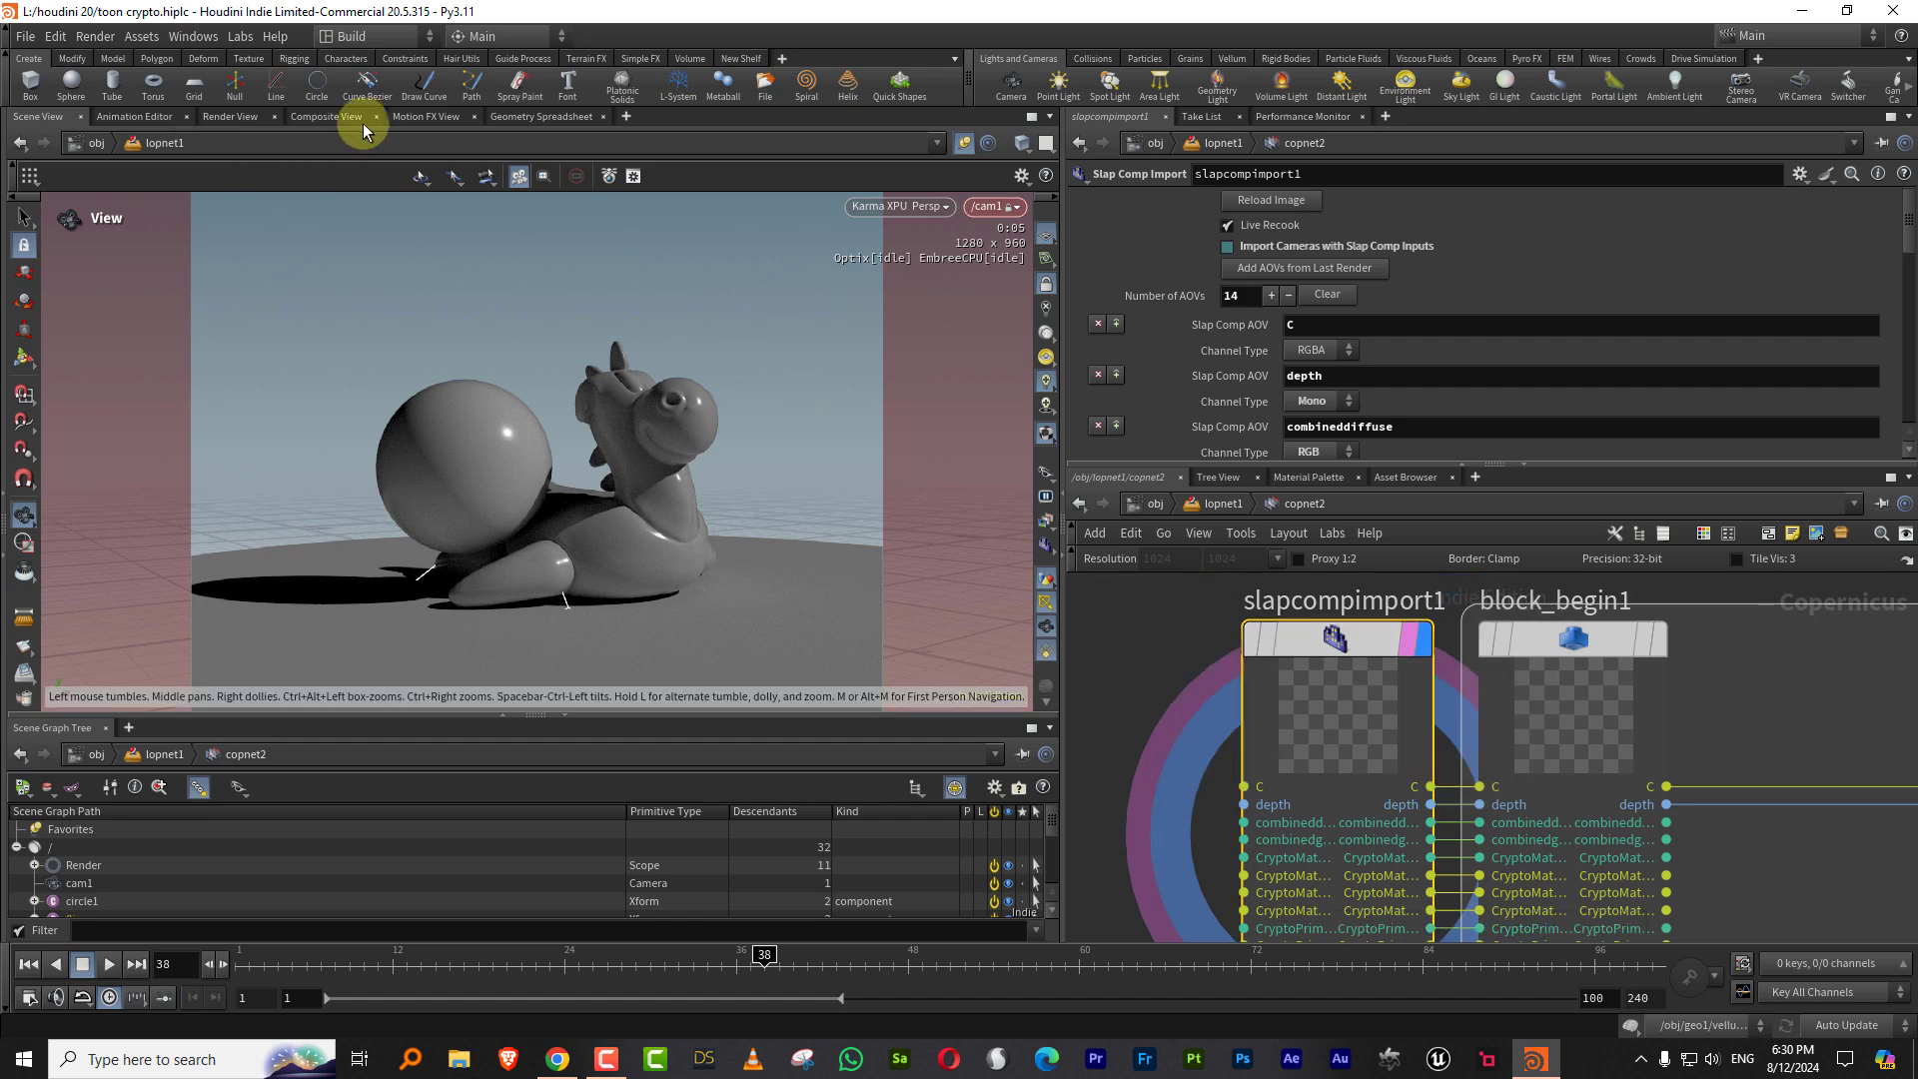
pyautogui.click(325, 117)
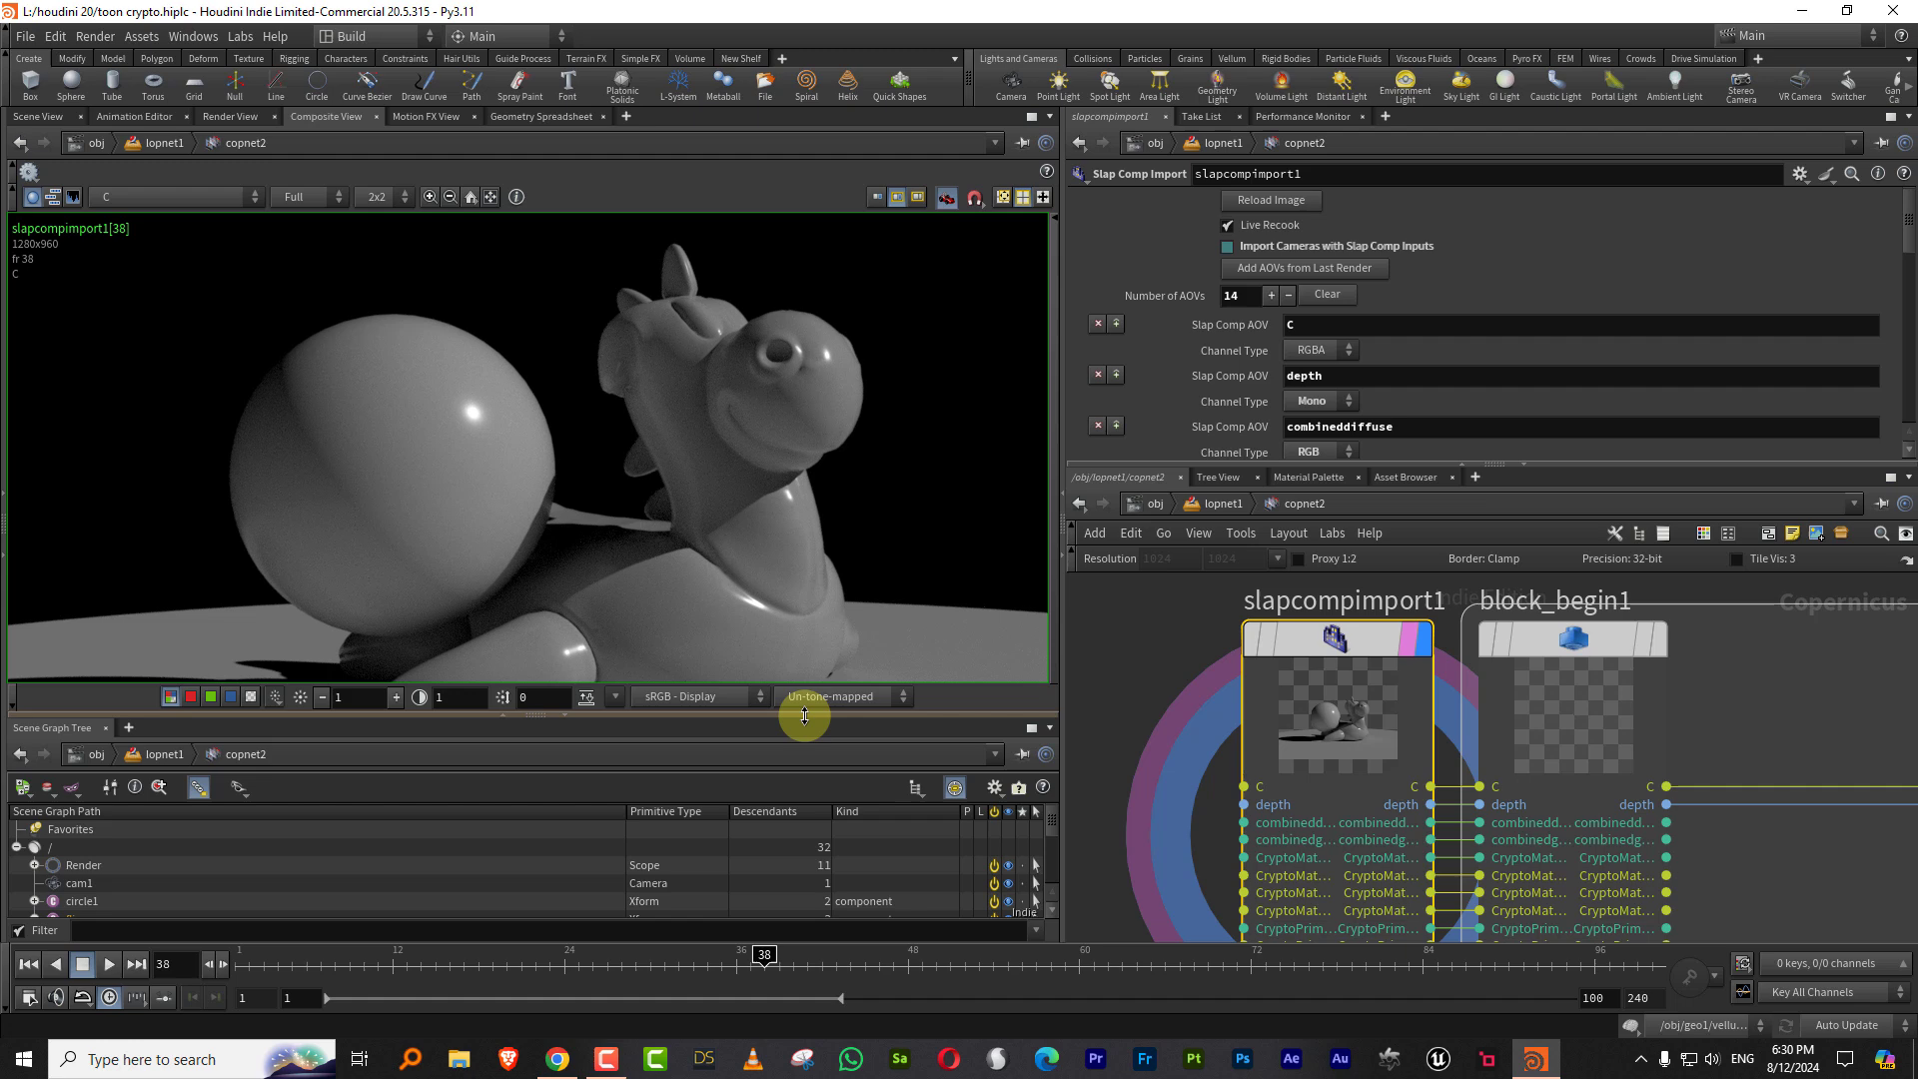
pyautogui.moveTo(805, 716); pyautogui.dragTo(804, 757)
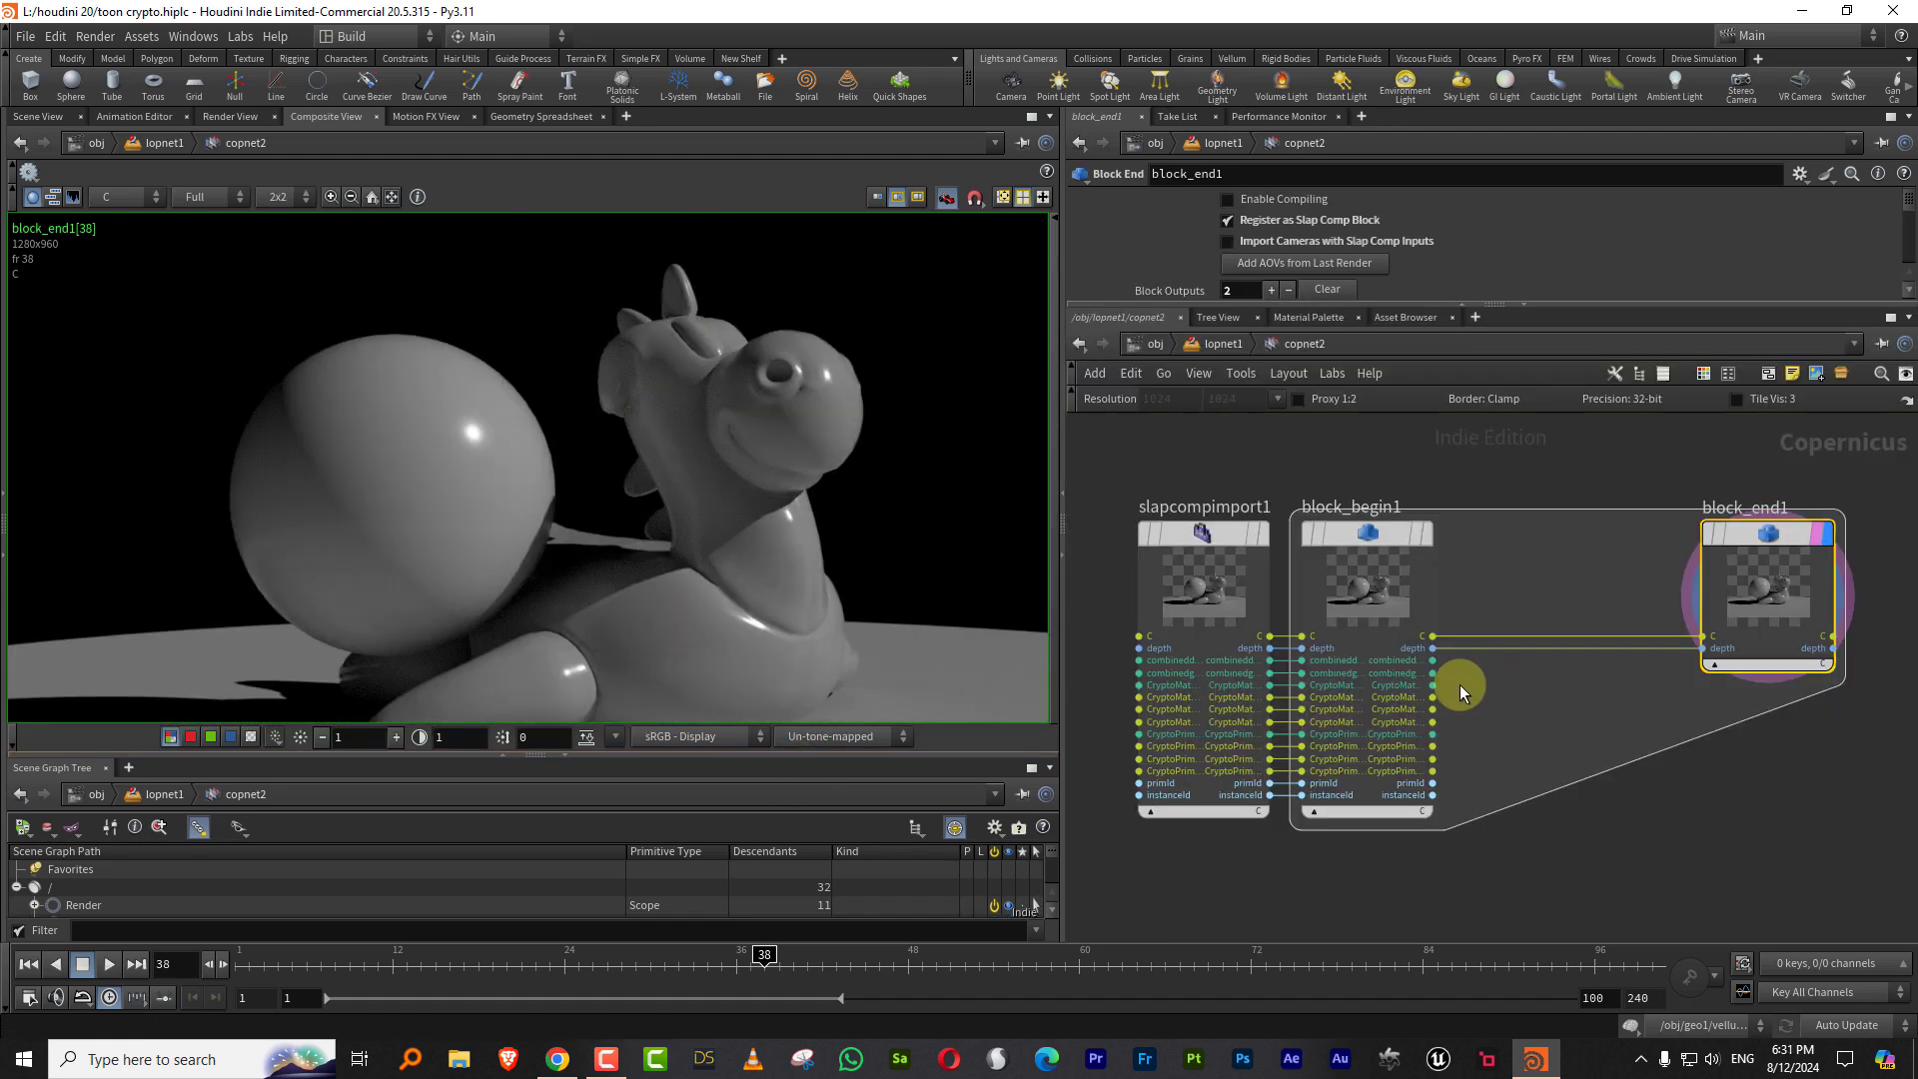
# Step: Try block_begin1's combineddiffuse and combinedglossyreflection outputs on block_end1's C input, and undo the rewiring
pyautogui.click(1432, 661)
pyautogui.click(1668, 629)
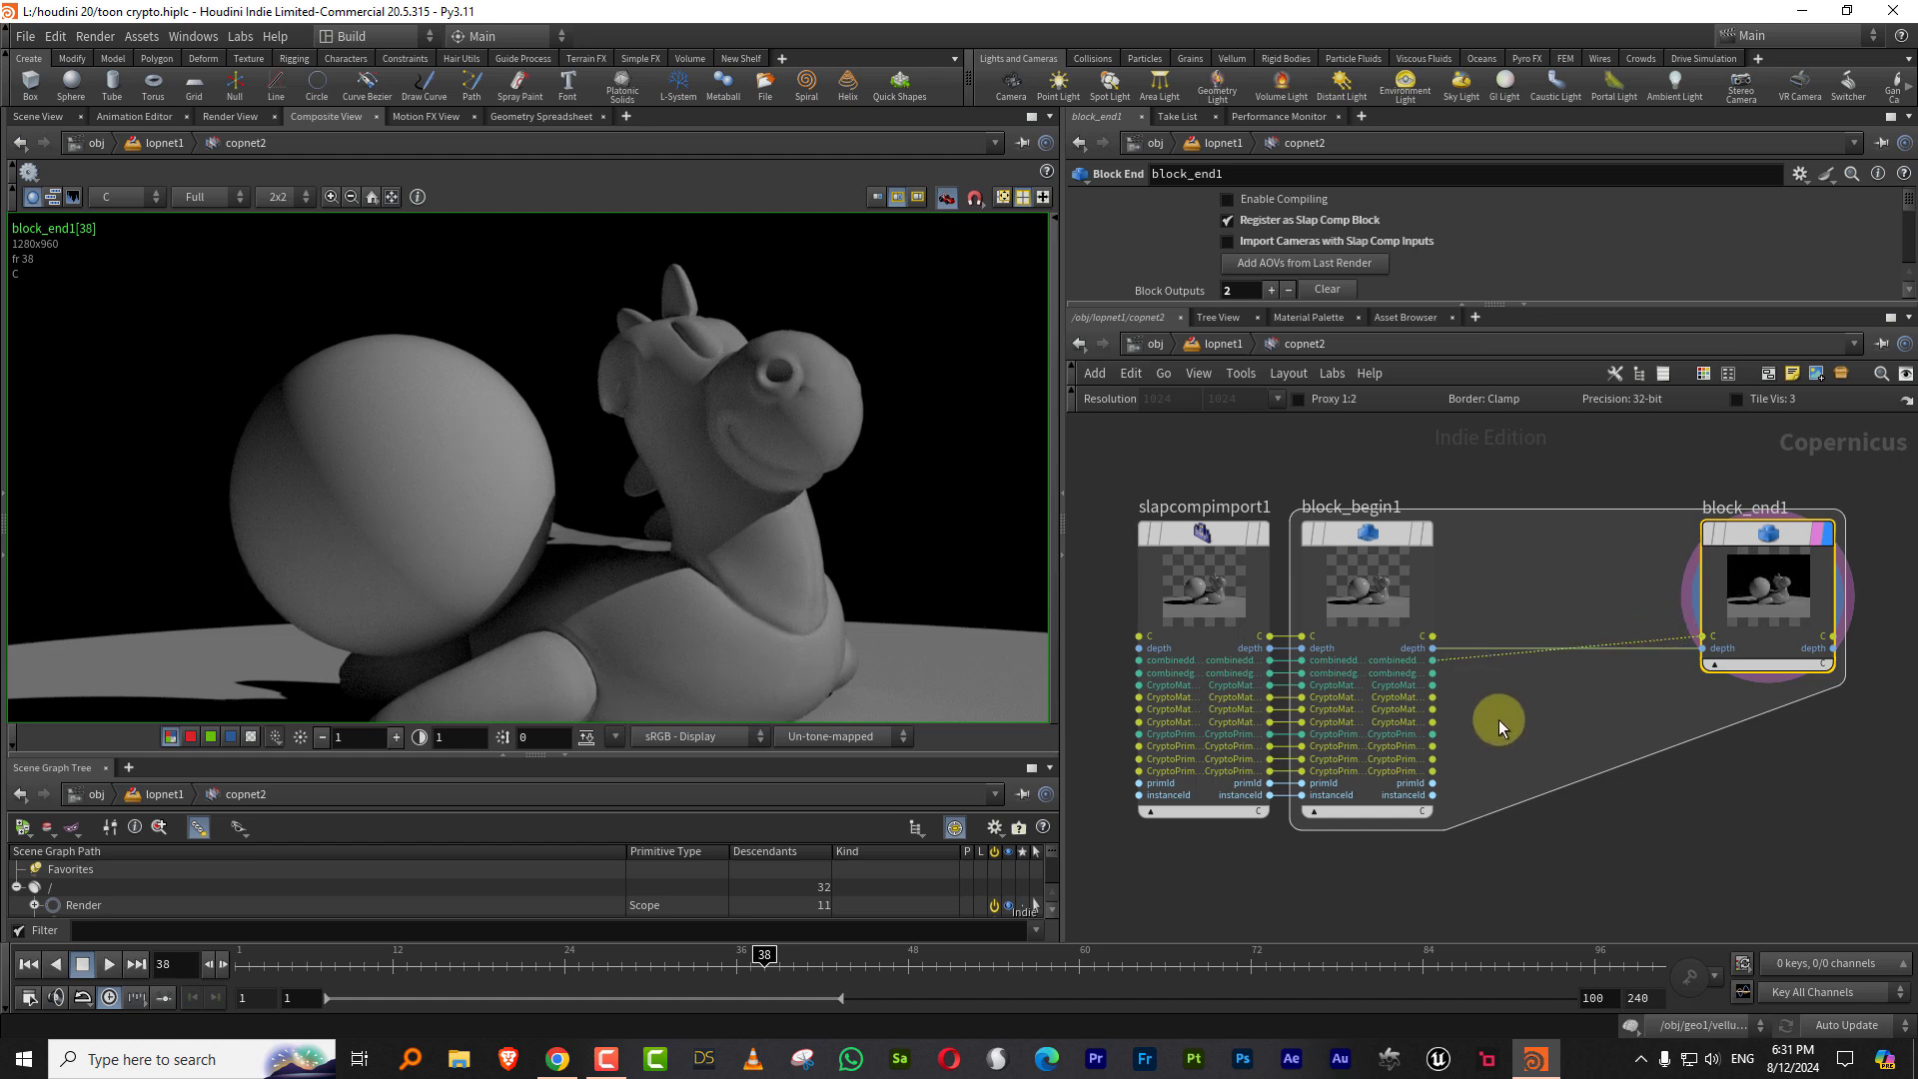
pyautogui.click(1432, 672)
pyautogui.click(1662, 633)
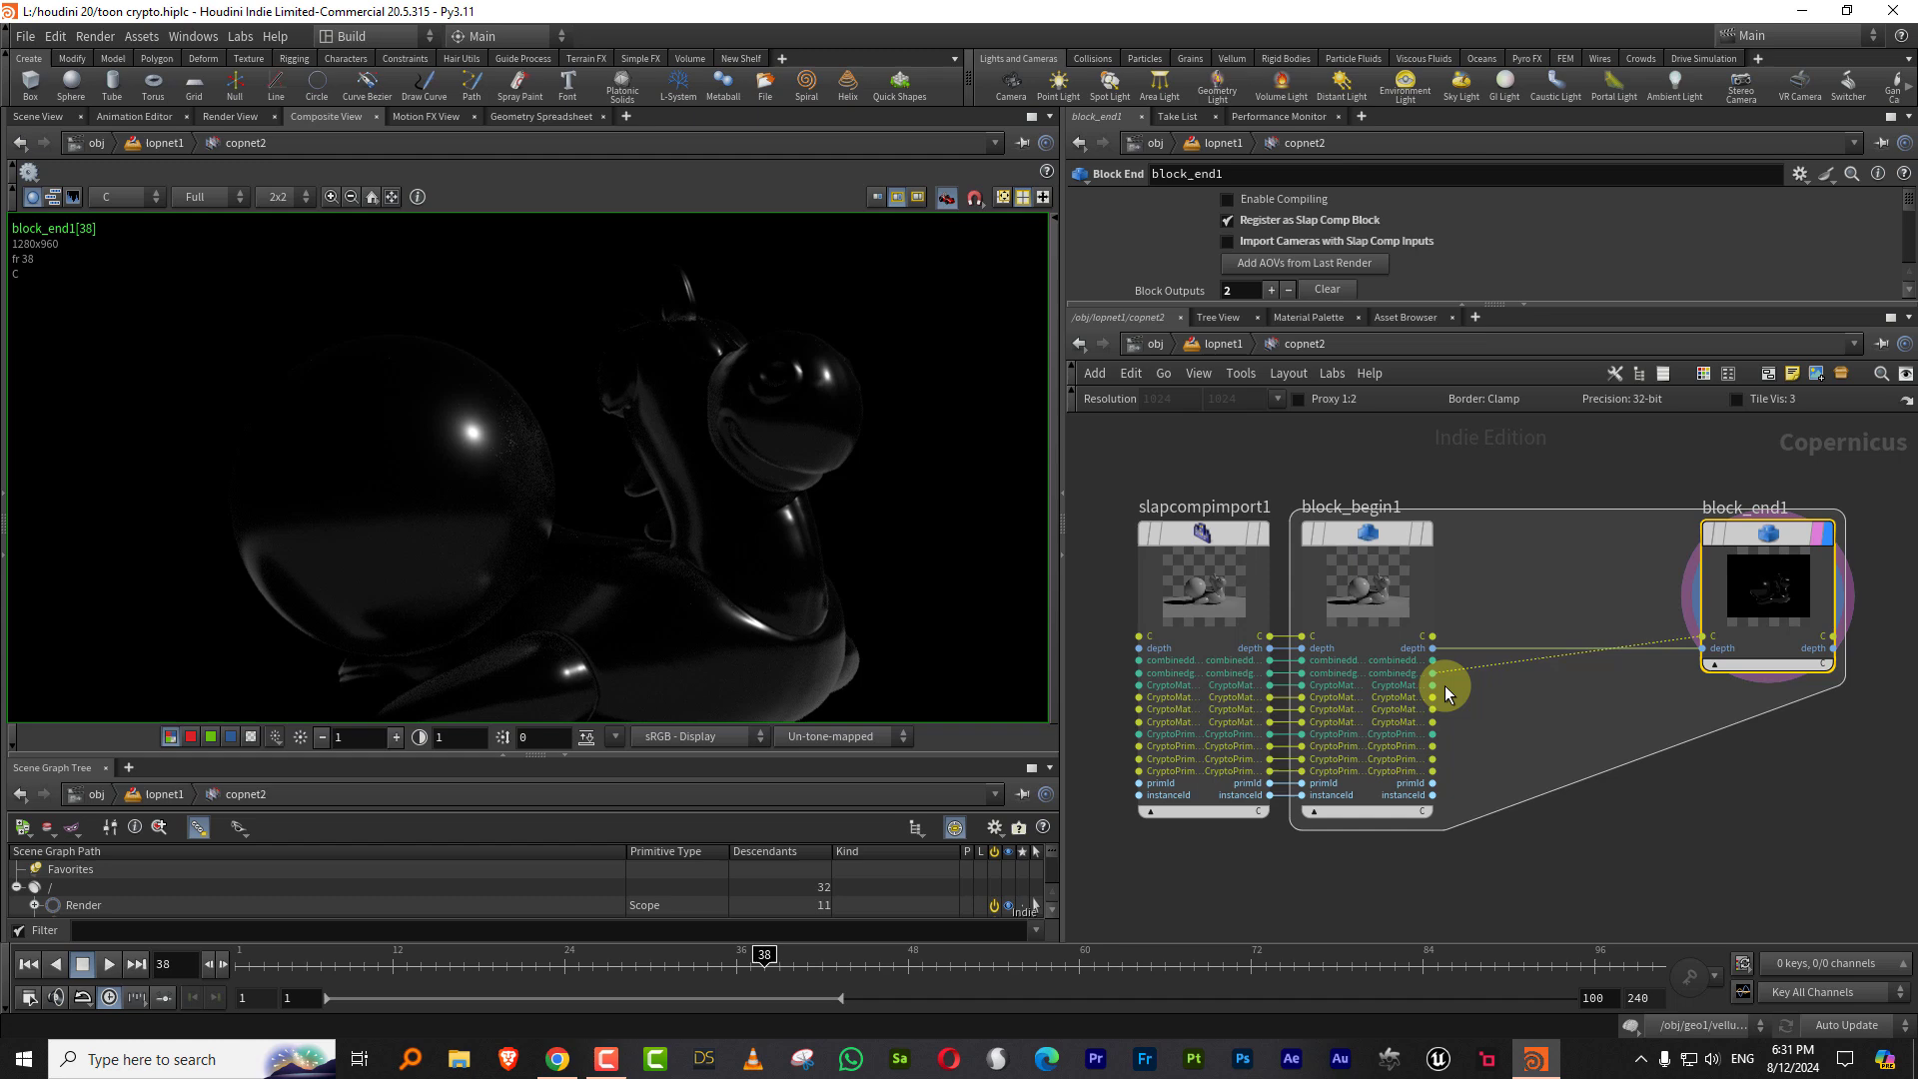
pyautogui.hotkey('ctrl', 'z')
pyautogui.hotkey('ctrl', 'z')
pyautogui.hotkey('ctrl', 'z')
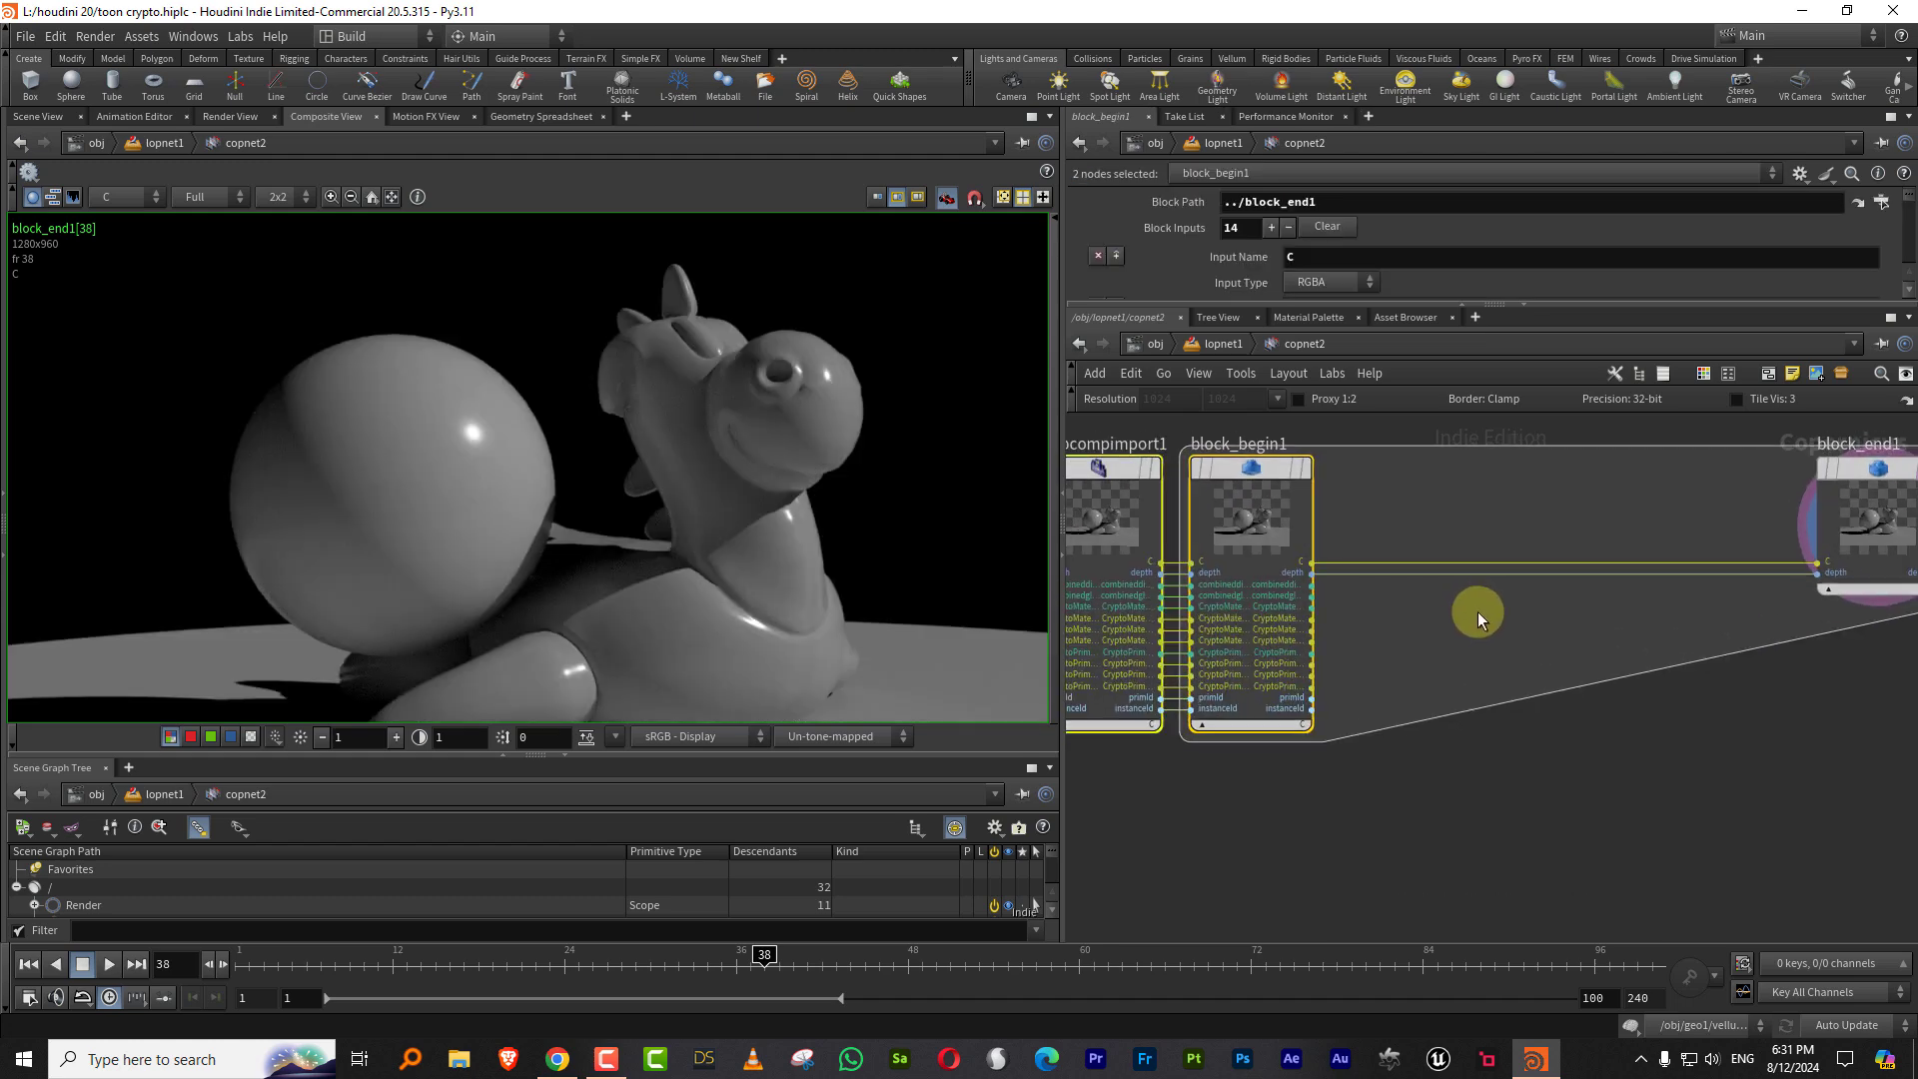
# Step: Examine block_begin1's input list for the CryptoMaterials and CryptoPrimitives layers and their types
pyautogui.scroll(2, 1355, 613)
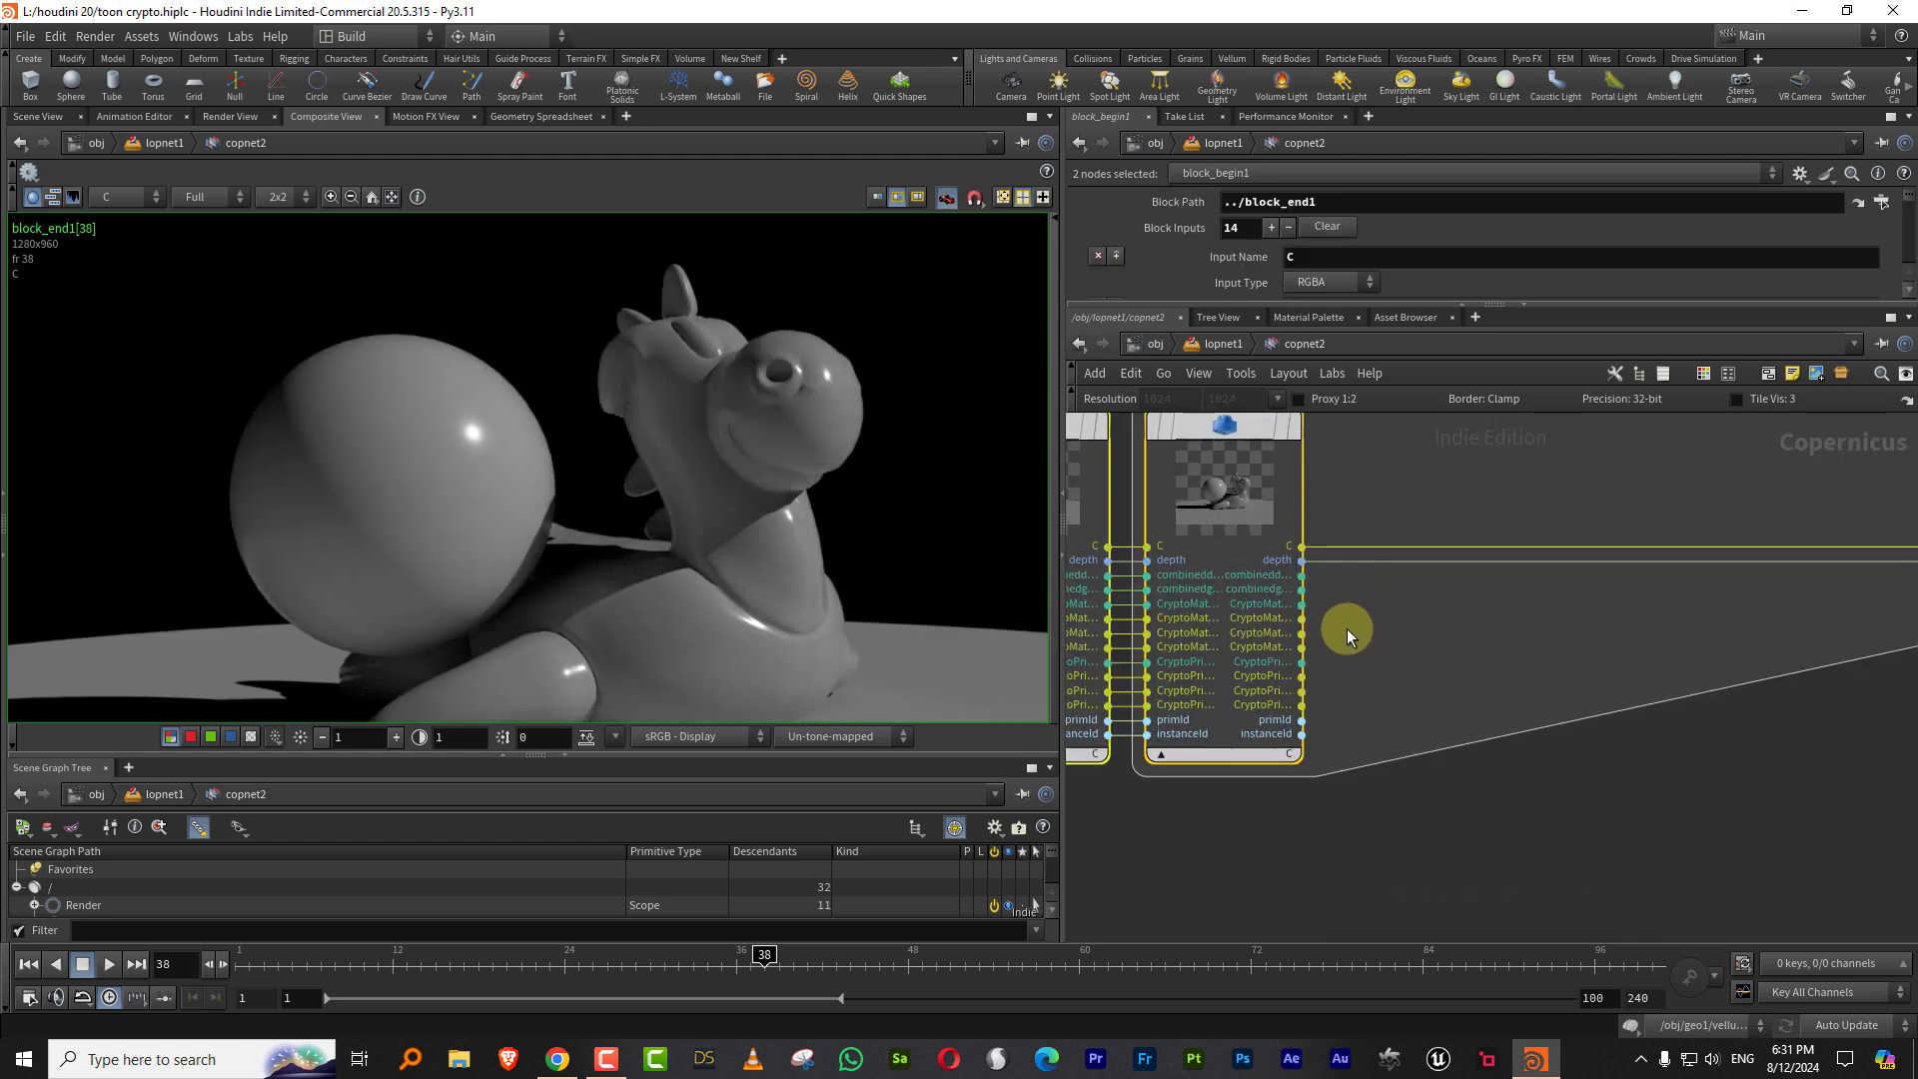
pyautogui.moveTo(1318, 327); pyautogui.dragTo(1368, 527)
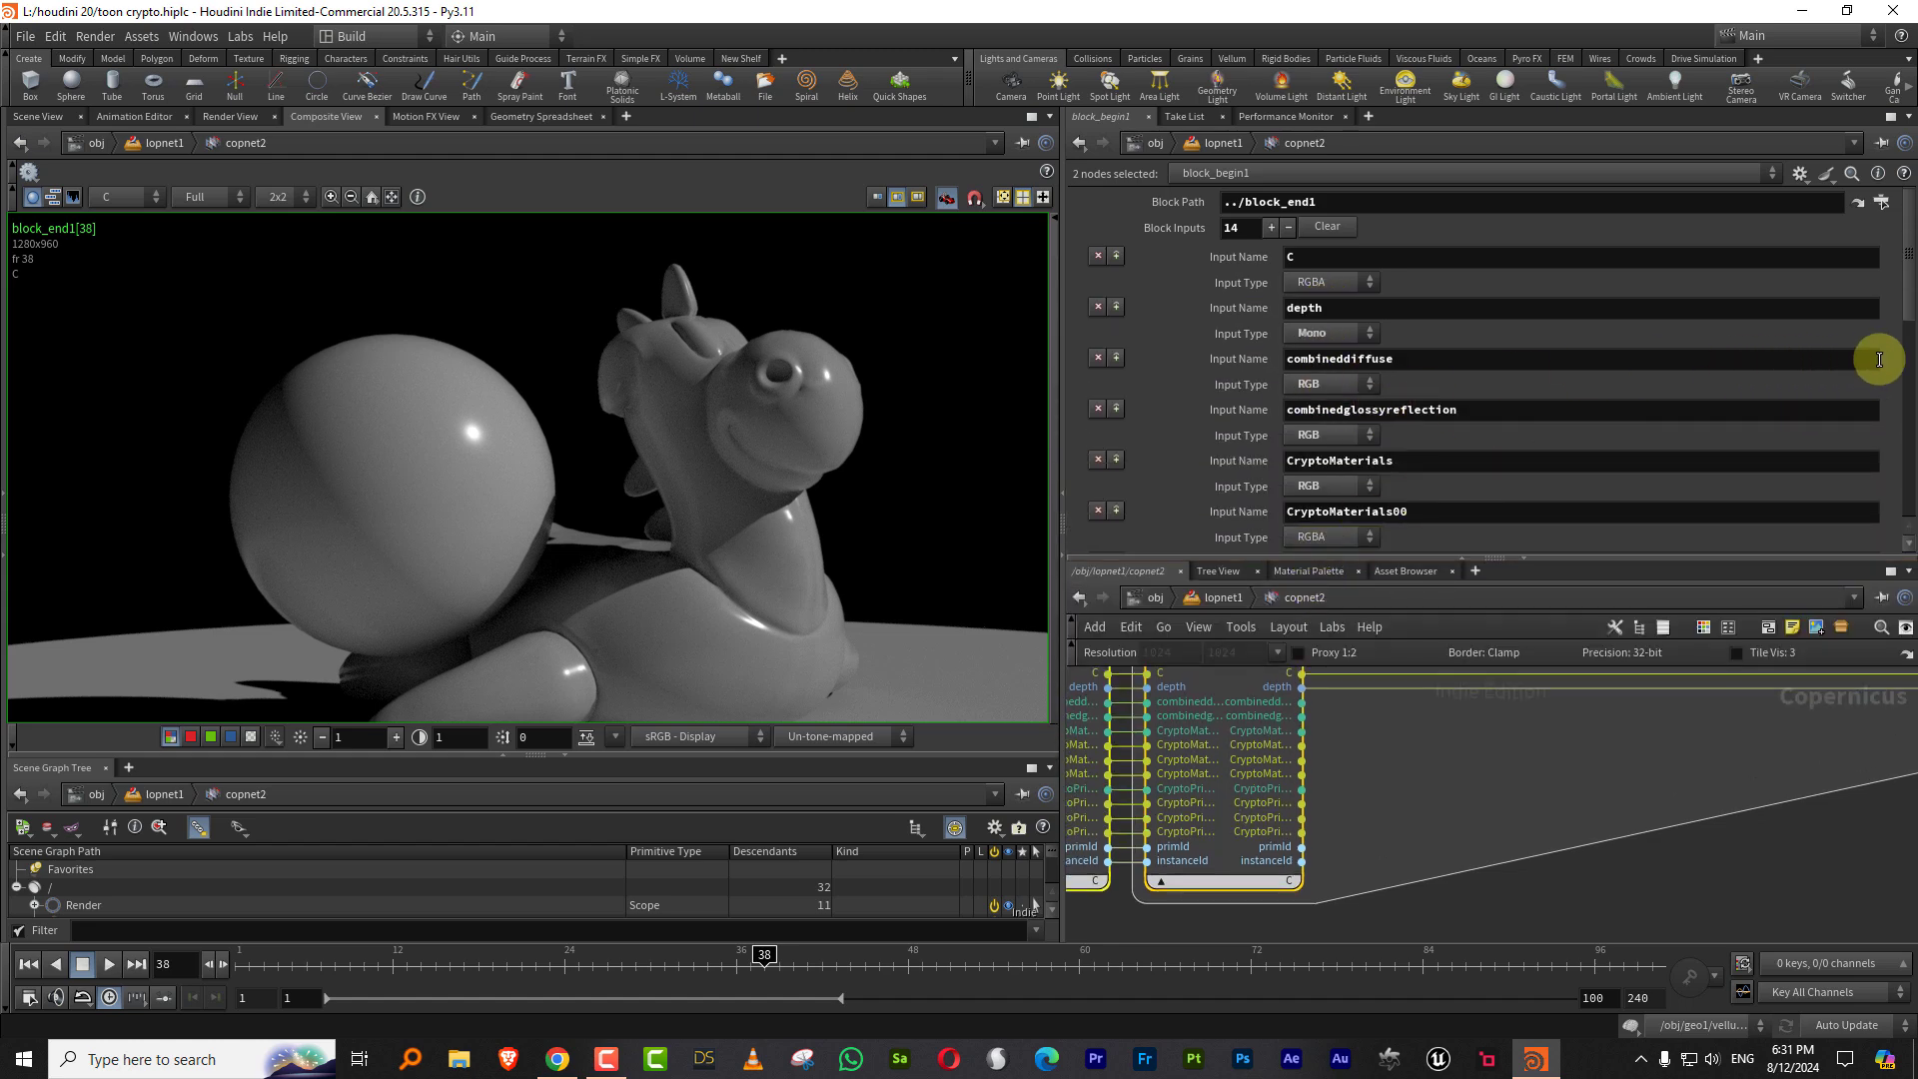
pyautogui.moveTo(1910, 309); pyautogui.dragTo(1898, 398)
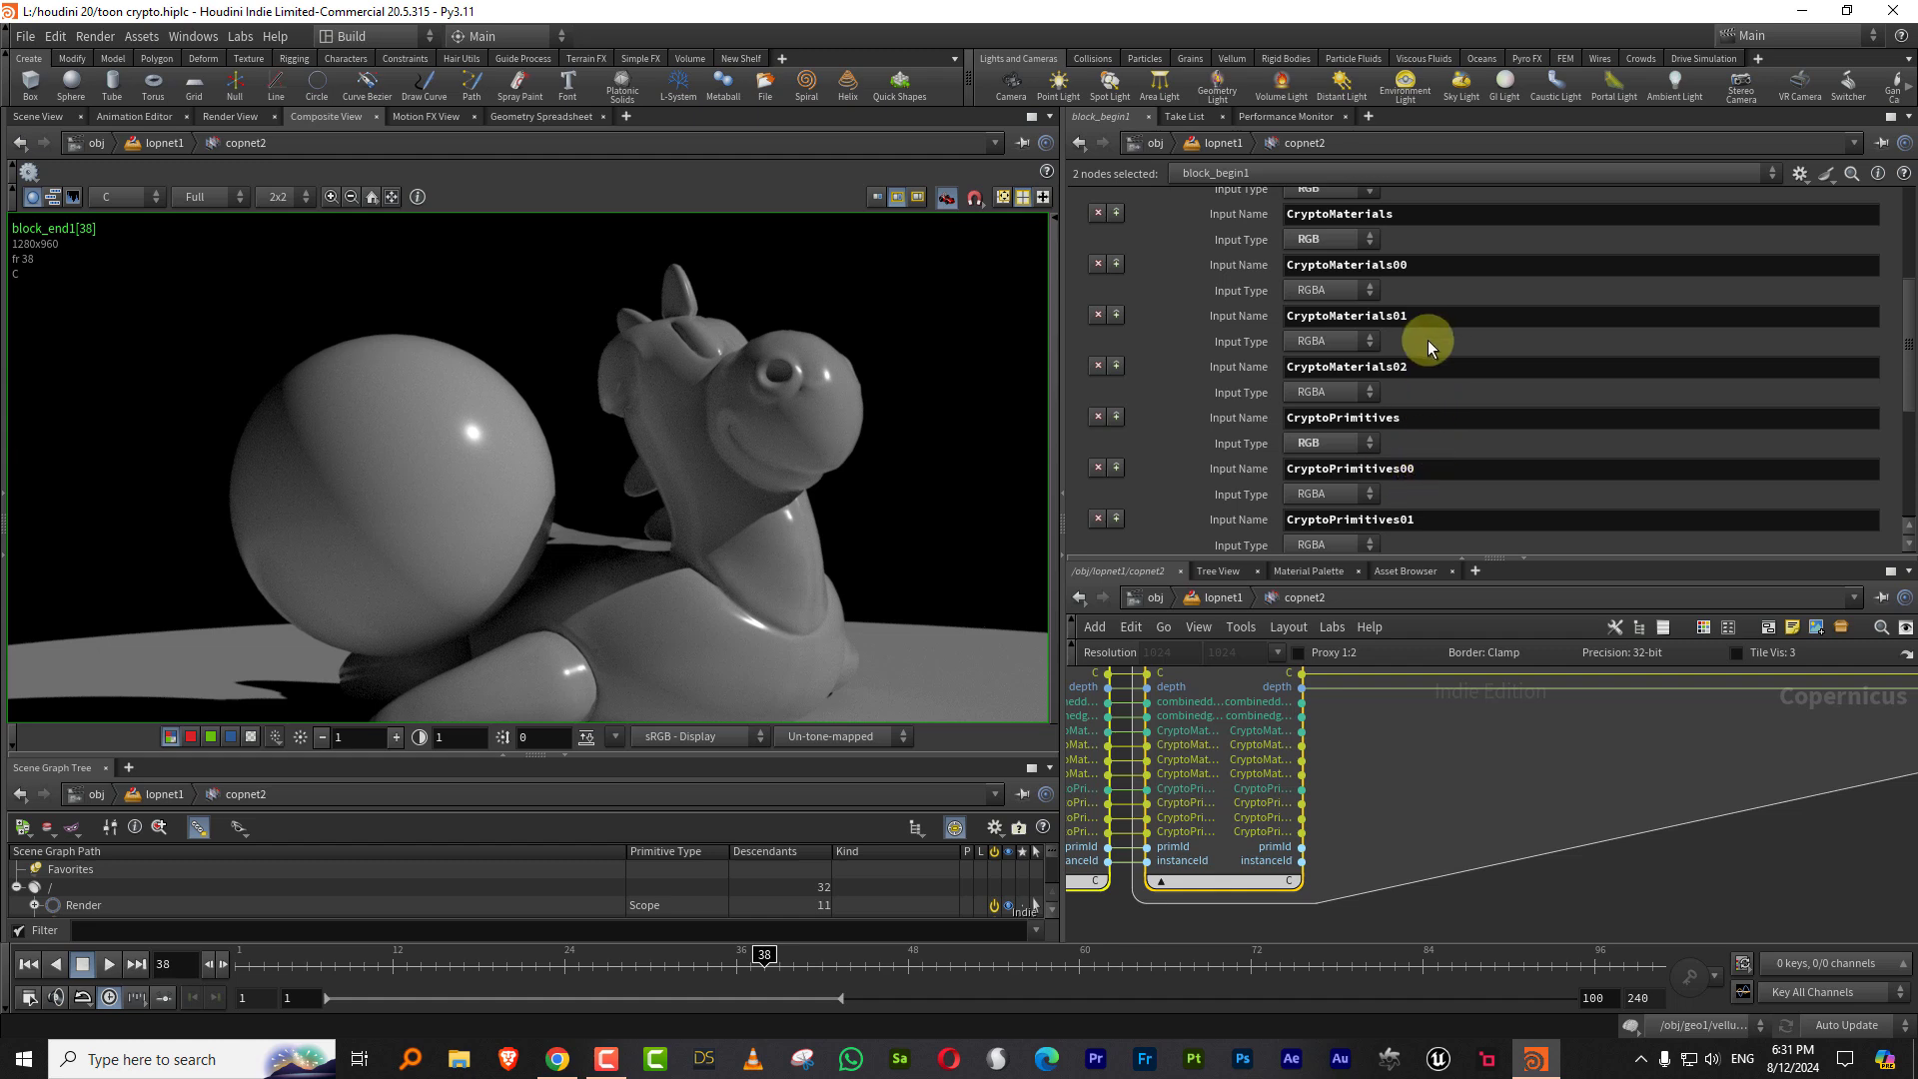
pyautogui.scroll(-2, 1903, 395)
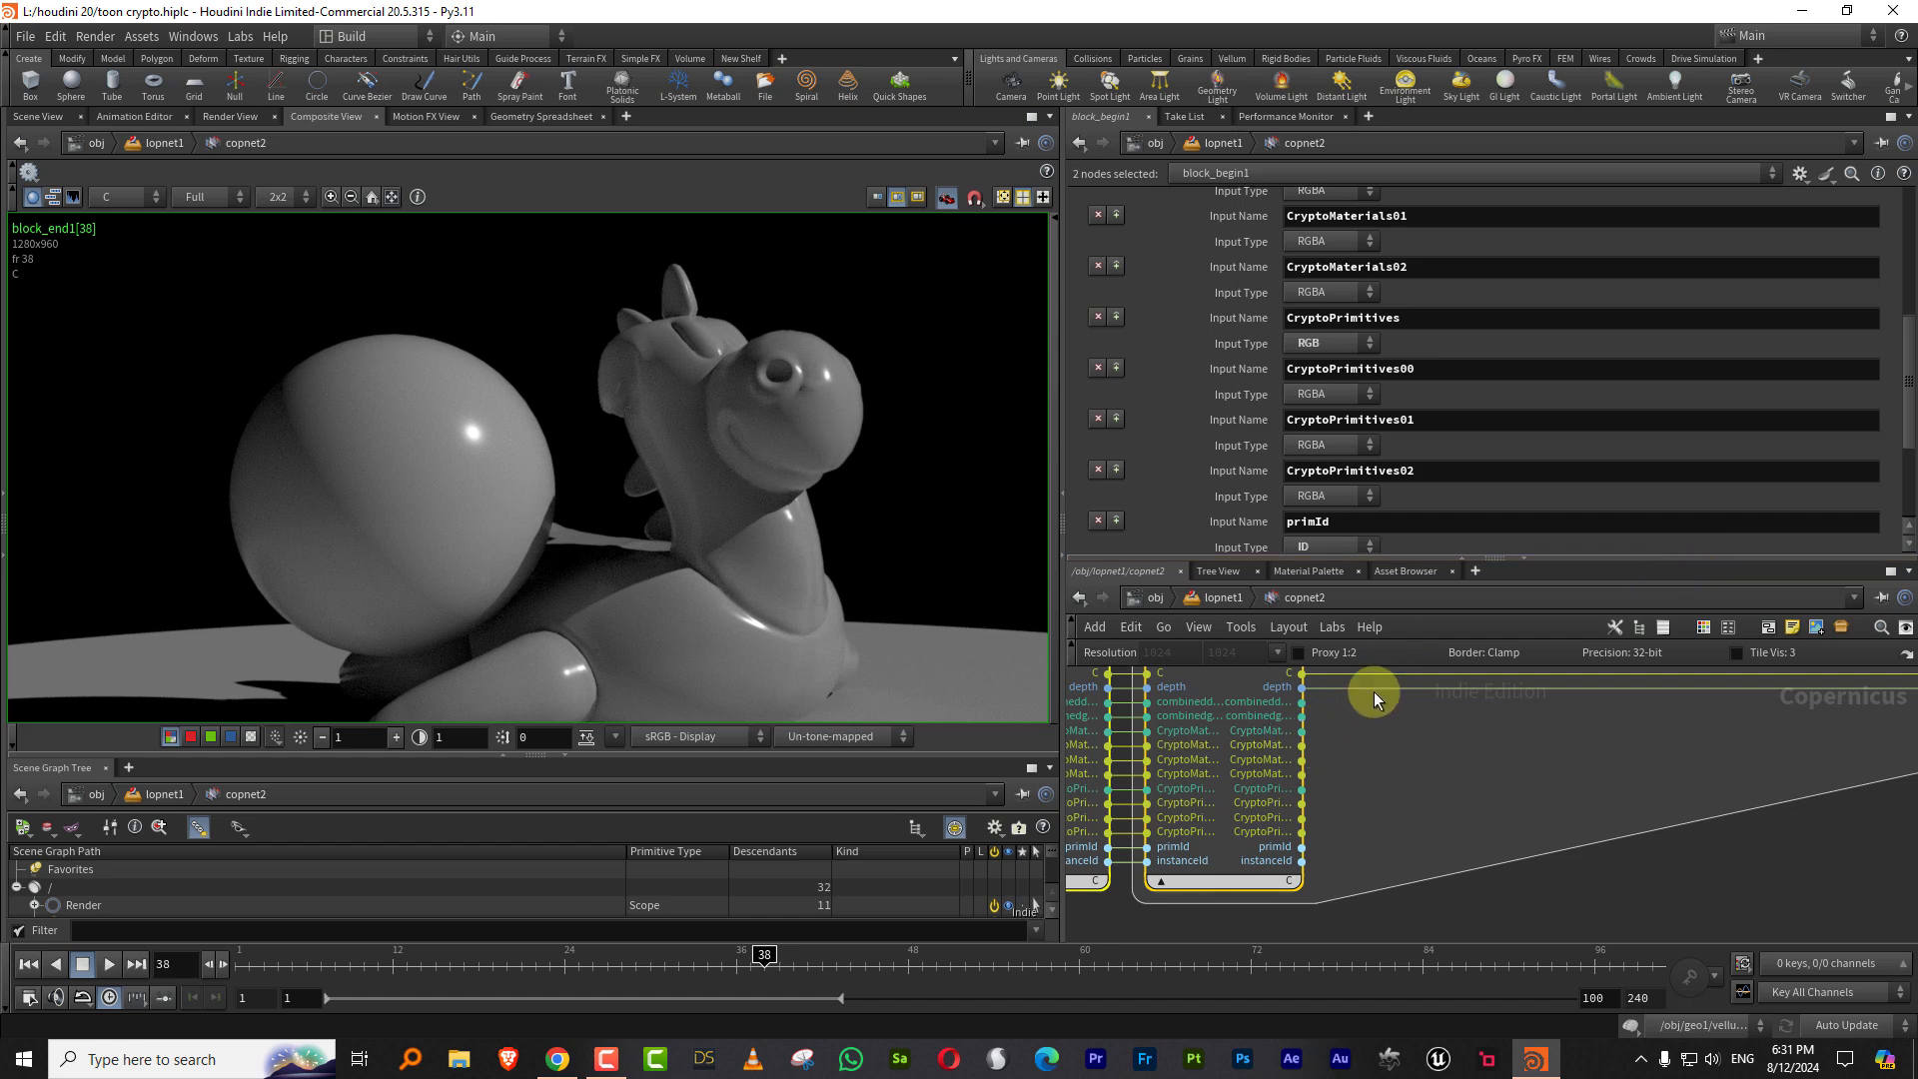
pyautogui.moveTo(1399, 560); pyautogui.dragTo(1407, 379)
pyautogui.scroll(4, 1435, 673)
pyautogui.scroll(-2, 1349, 721)
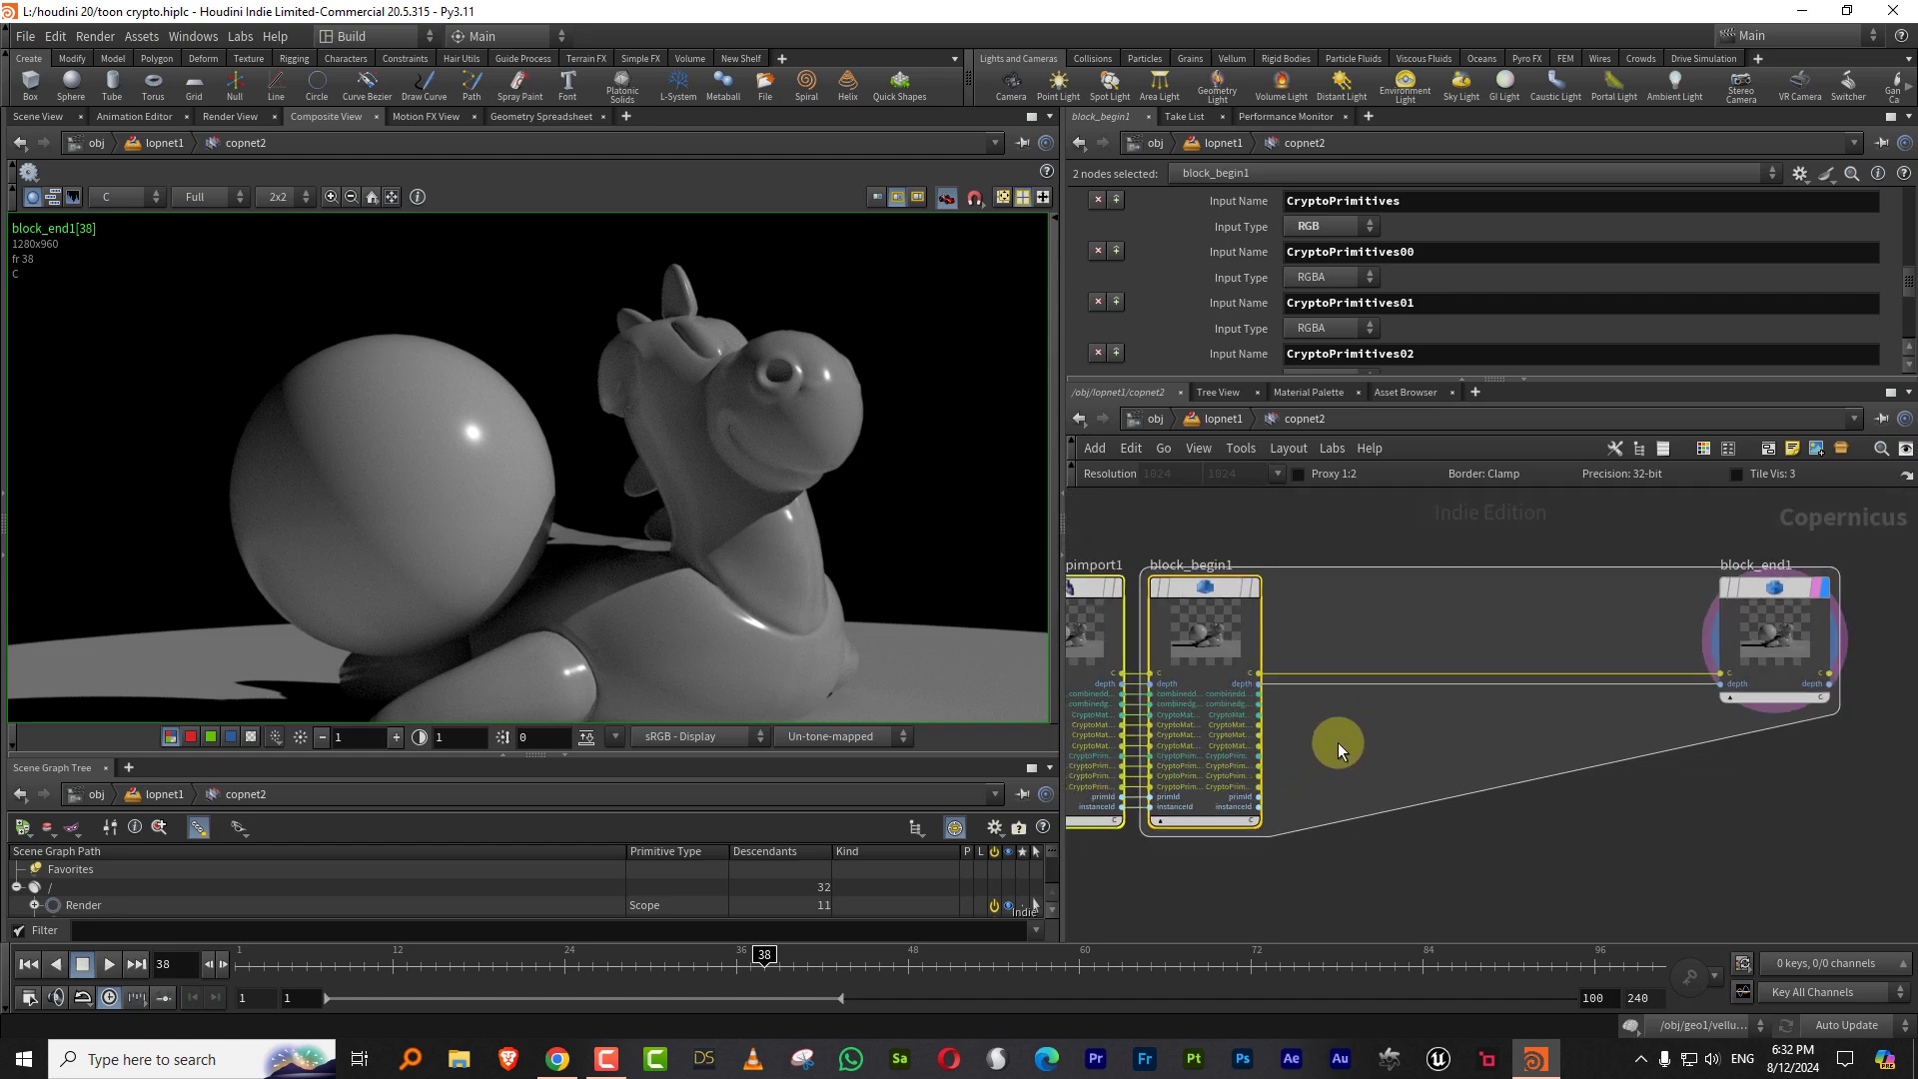
# Step: Add a Cryptomatte node to the right of block_begin1 inside the slap comp block
pyautogui.moveTo(1335, 755); pyautogui.dragTo(1299, 717, button='middle')
pyautogui.scroll(2, 1303, 721)
pyautogui.click(1318, 689)
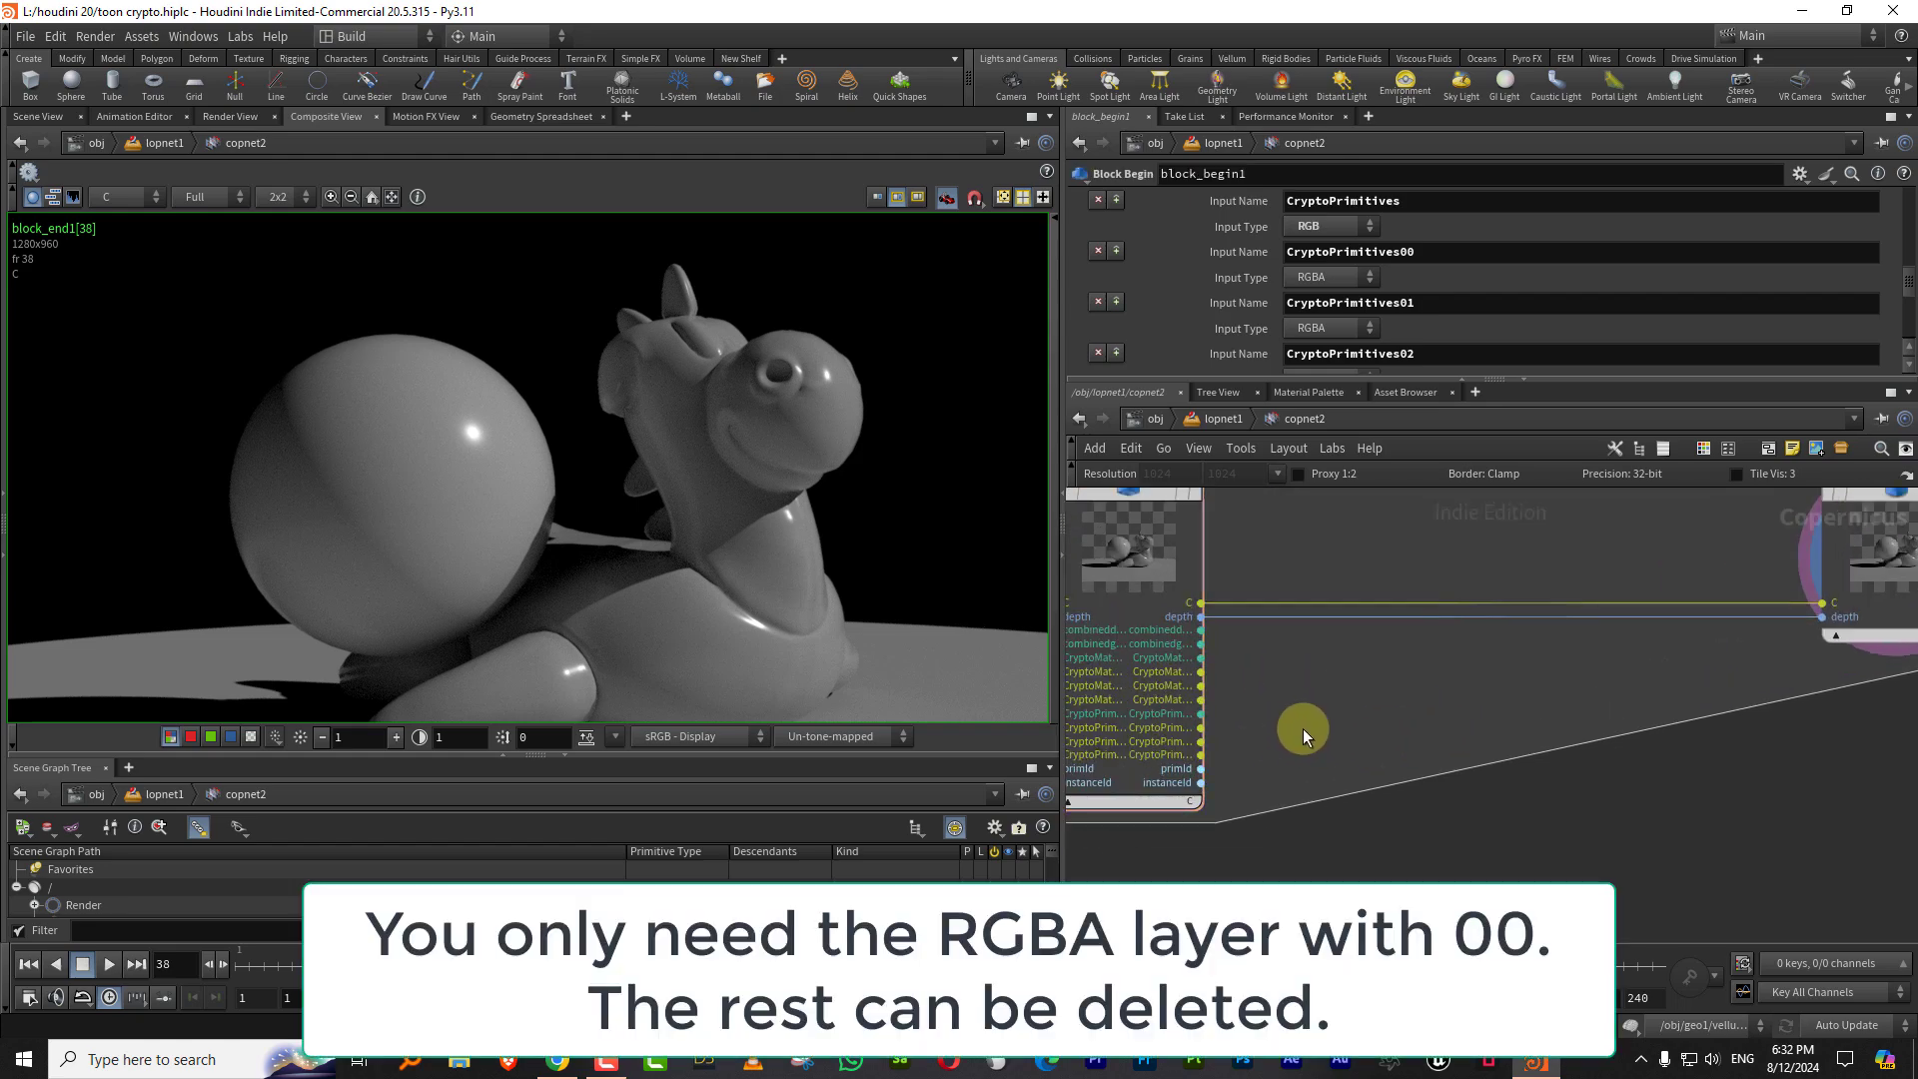
pyautogui.press('Tab')
pyautogui.write('cr')
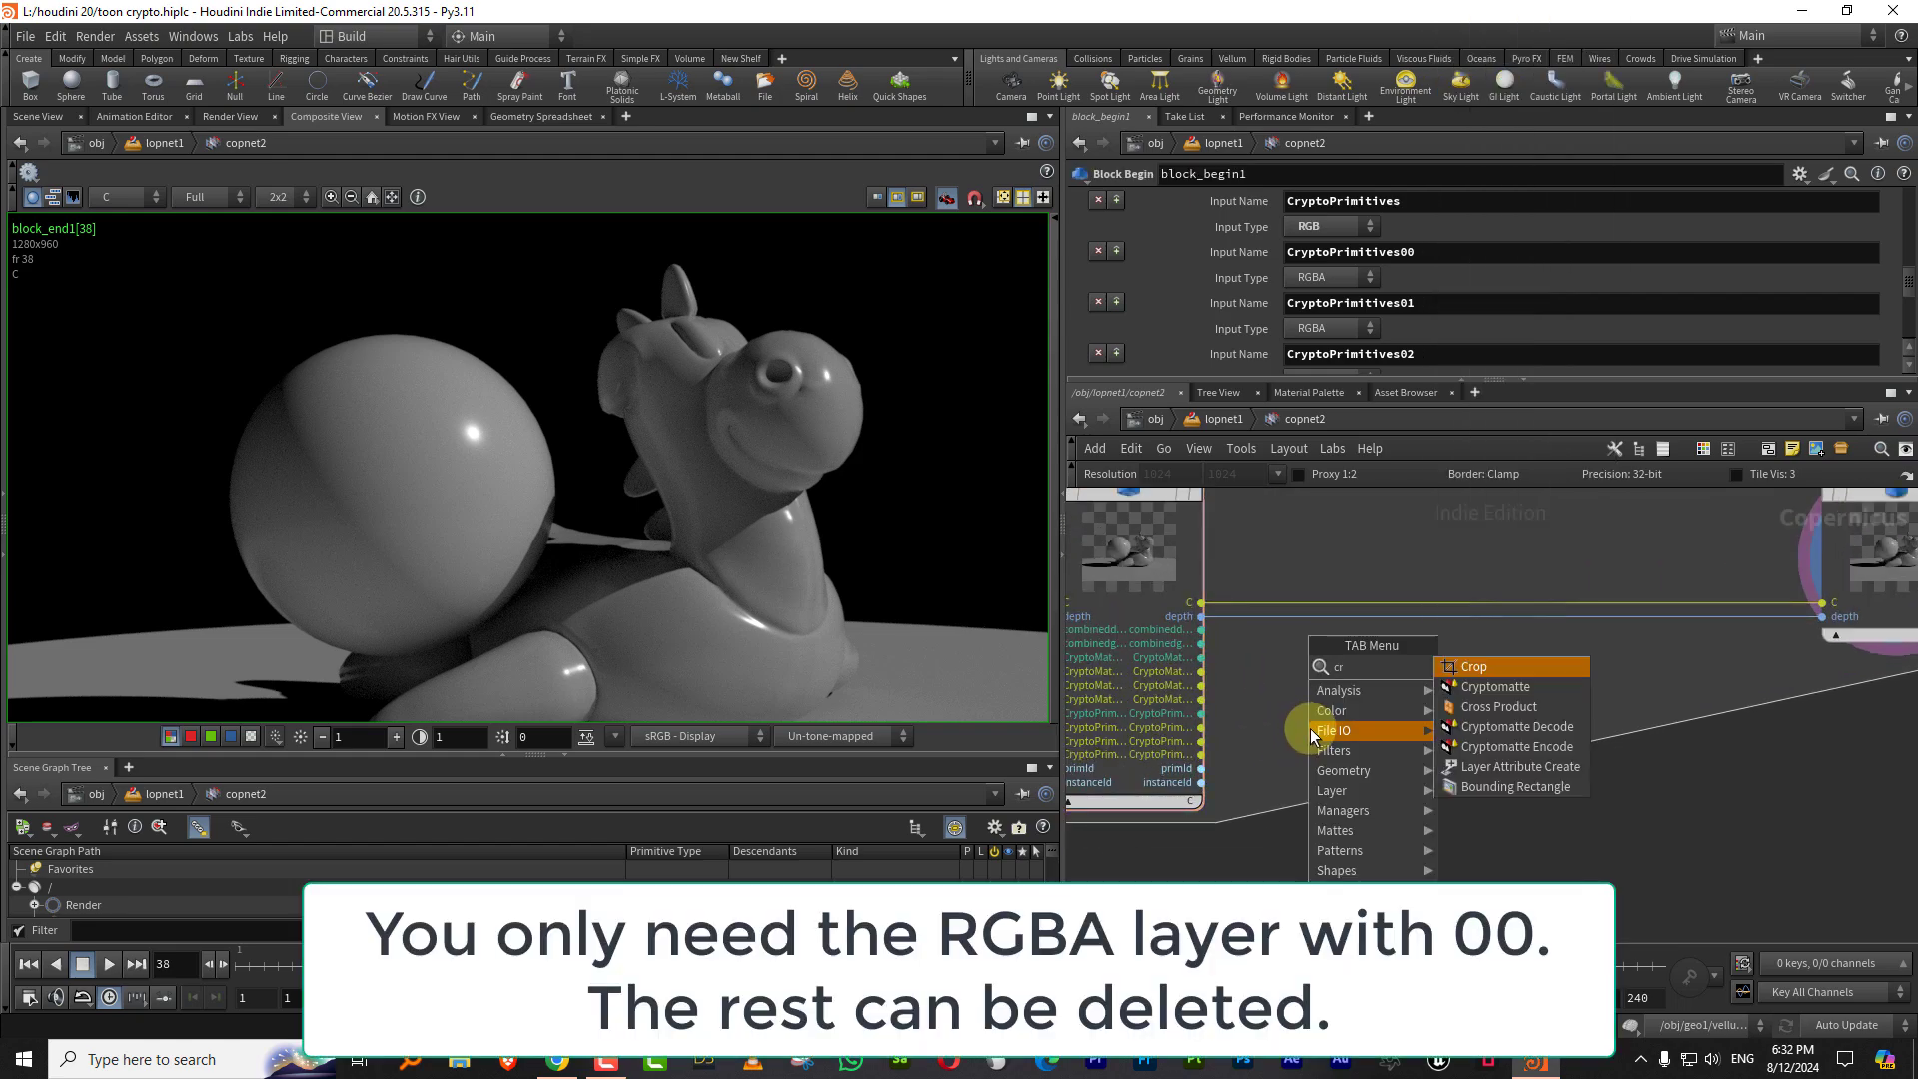
pyautogui.click(1516, 687)
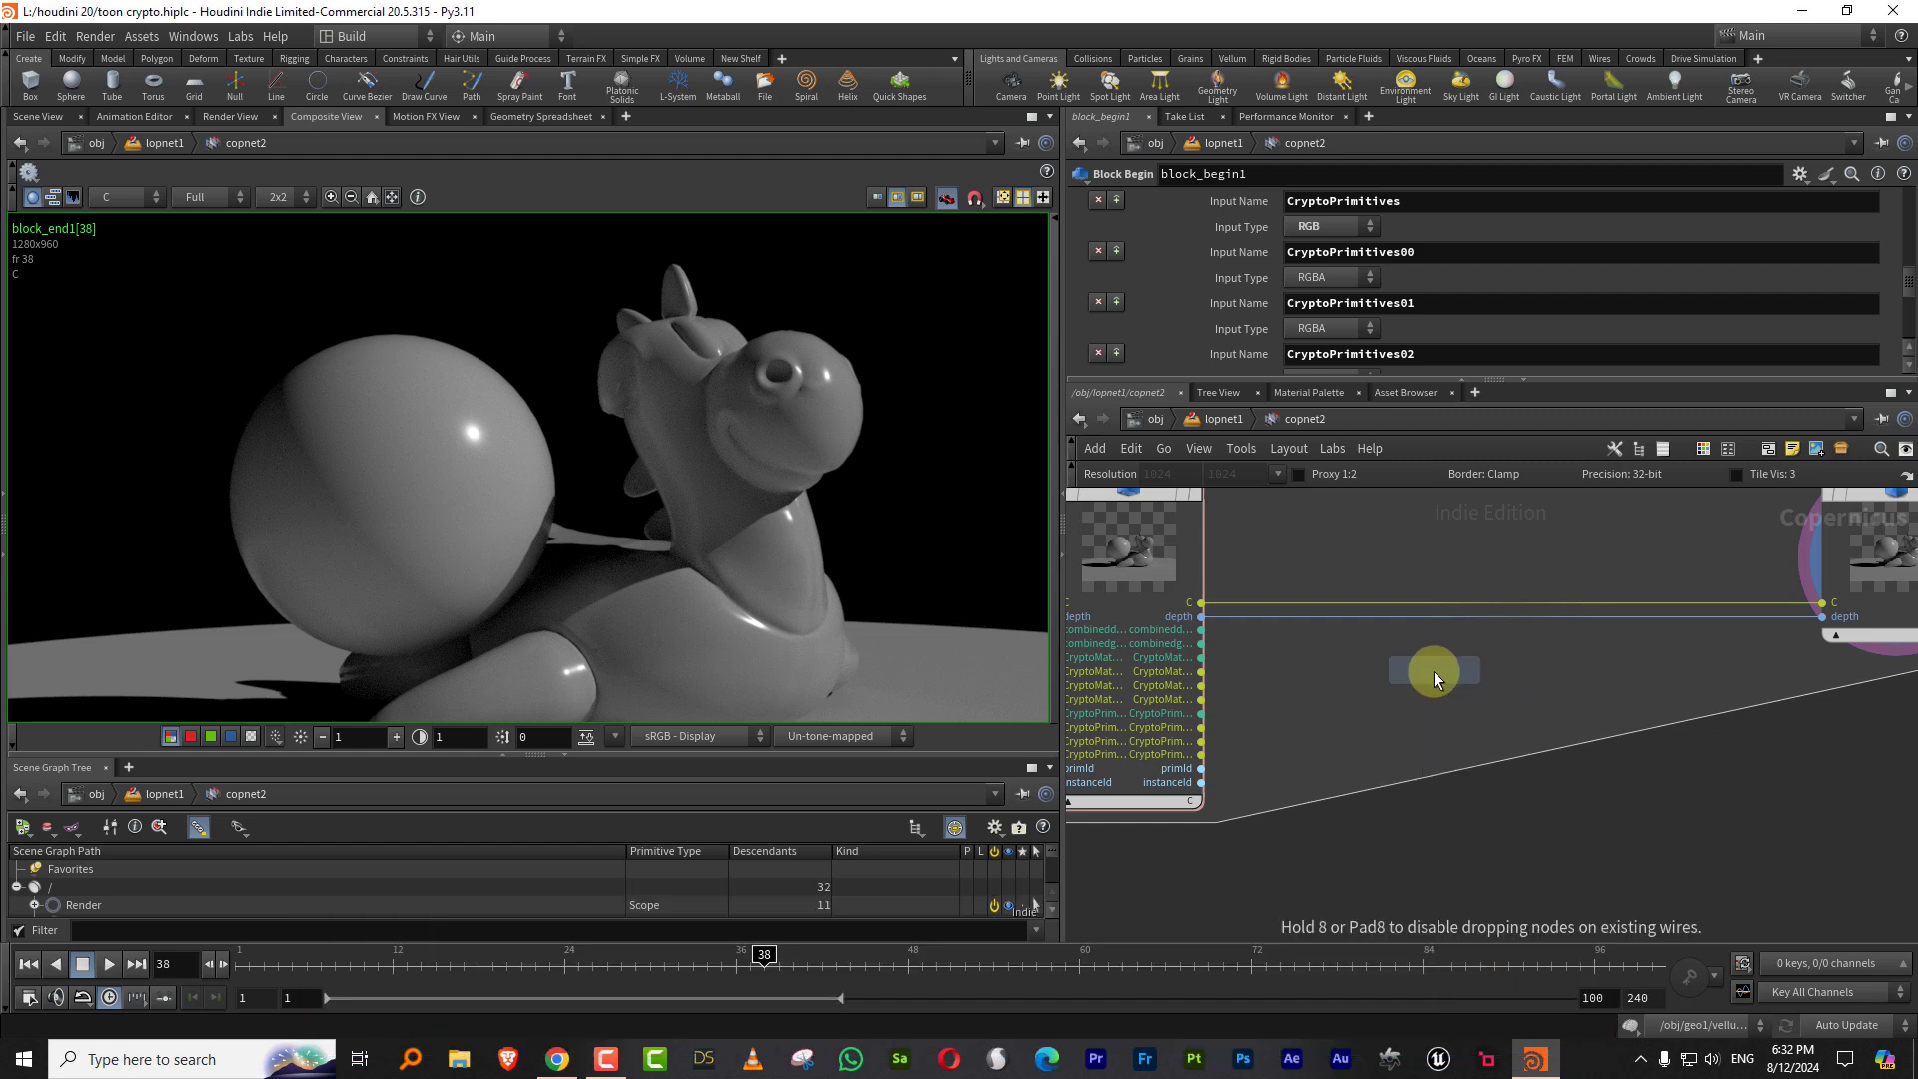
pyautogui.click(1426, 673)
# Step: Connect block_begin1's CryptoPrimitives00 output to cryptomatte1's crypto1 input and display the Cryptomatte node
pyautogui.scroll(2, 1292, 706)
pyautogui.moveTo(1296, 653); pyautogui.dragTo(1403, 640, button='middle')
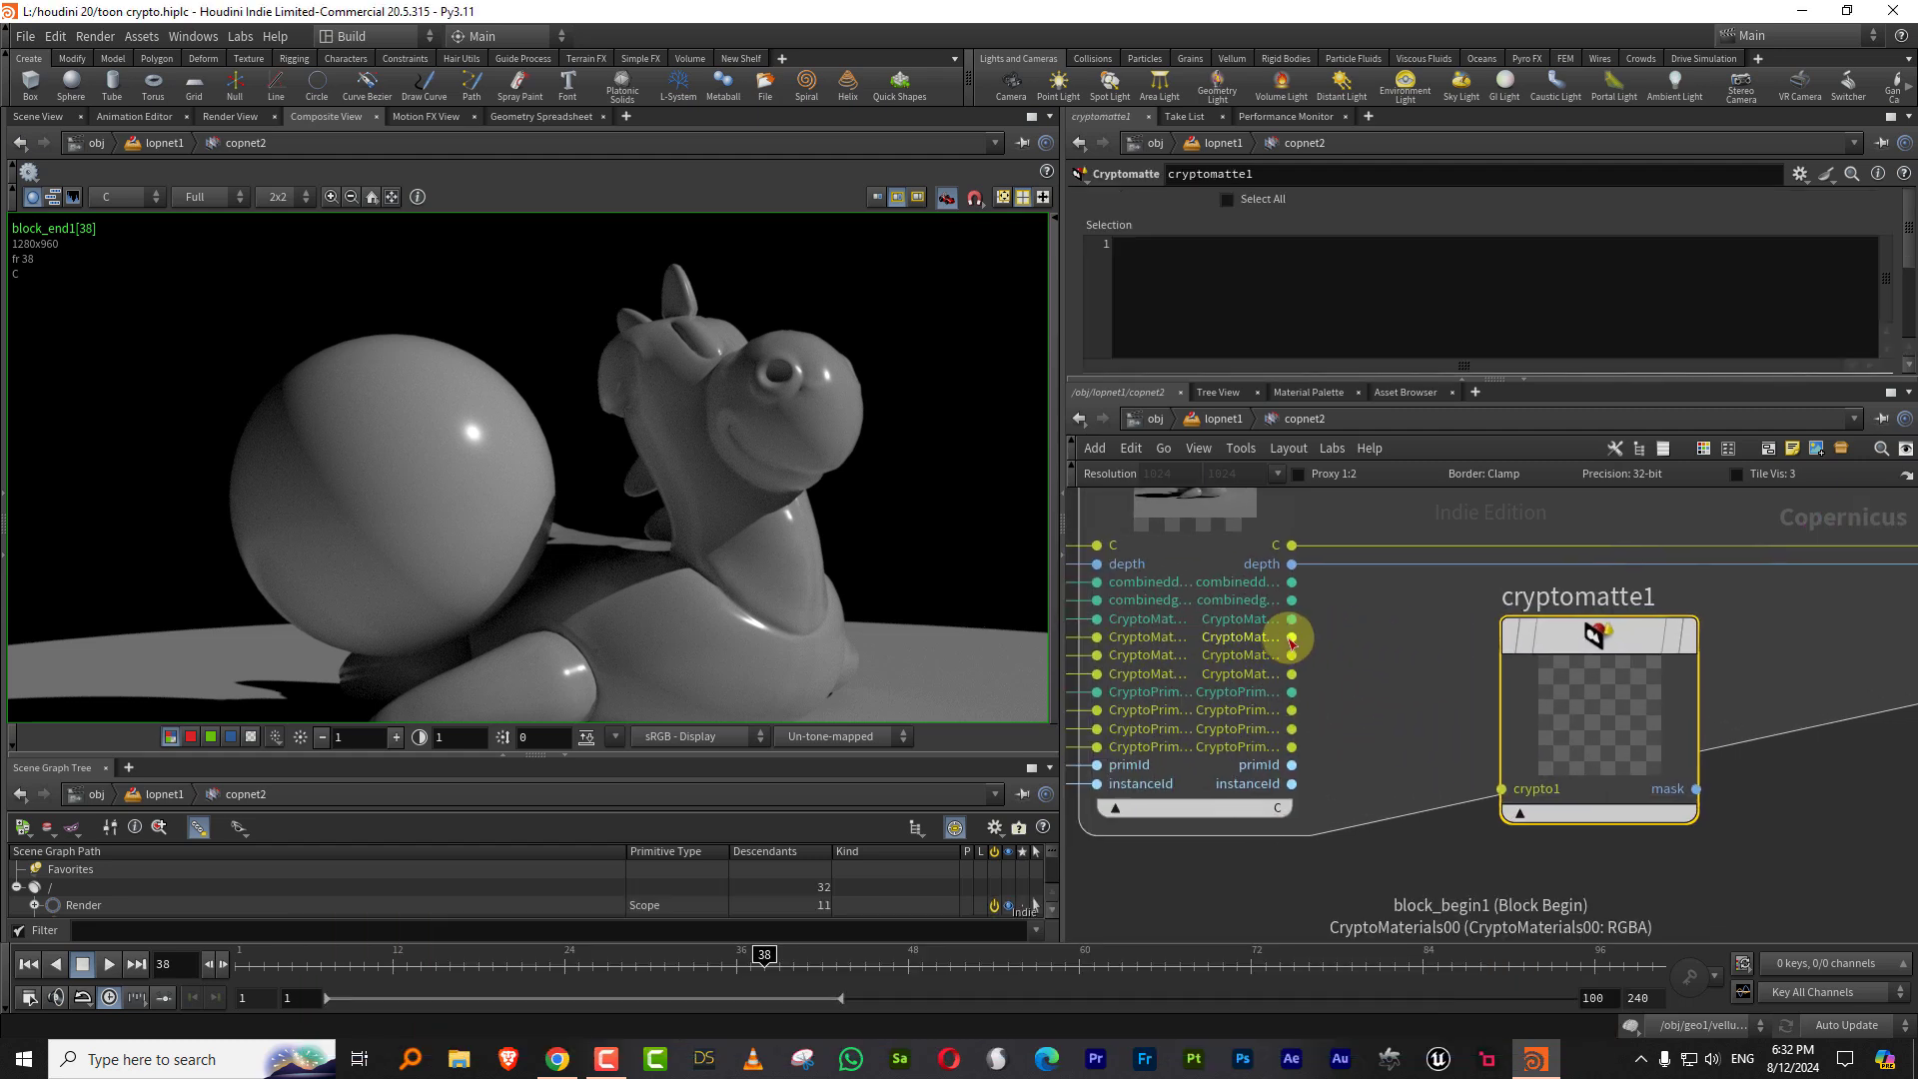
pyautogui.click(1291, 710)
pyautogui.click(1501, 788)
pyautogui.click(1680, 638)
pyautogui.moveTo(1646, 640); pyautogui.dragTo(1570, 657)
pyautogui.moveTo(1770, 601); pyautogui.dragTo(1658, 641, button='middle')
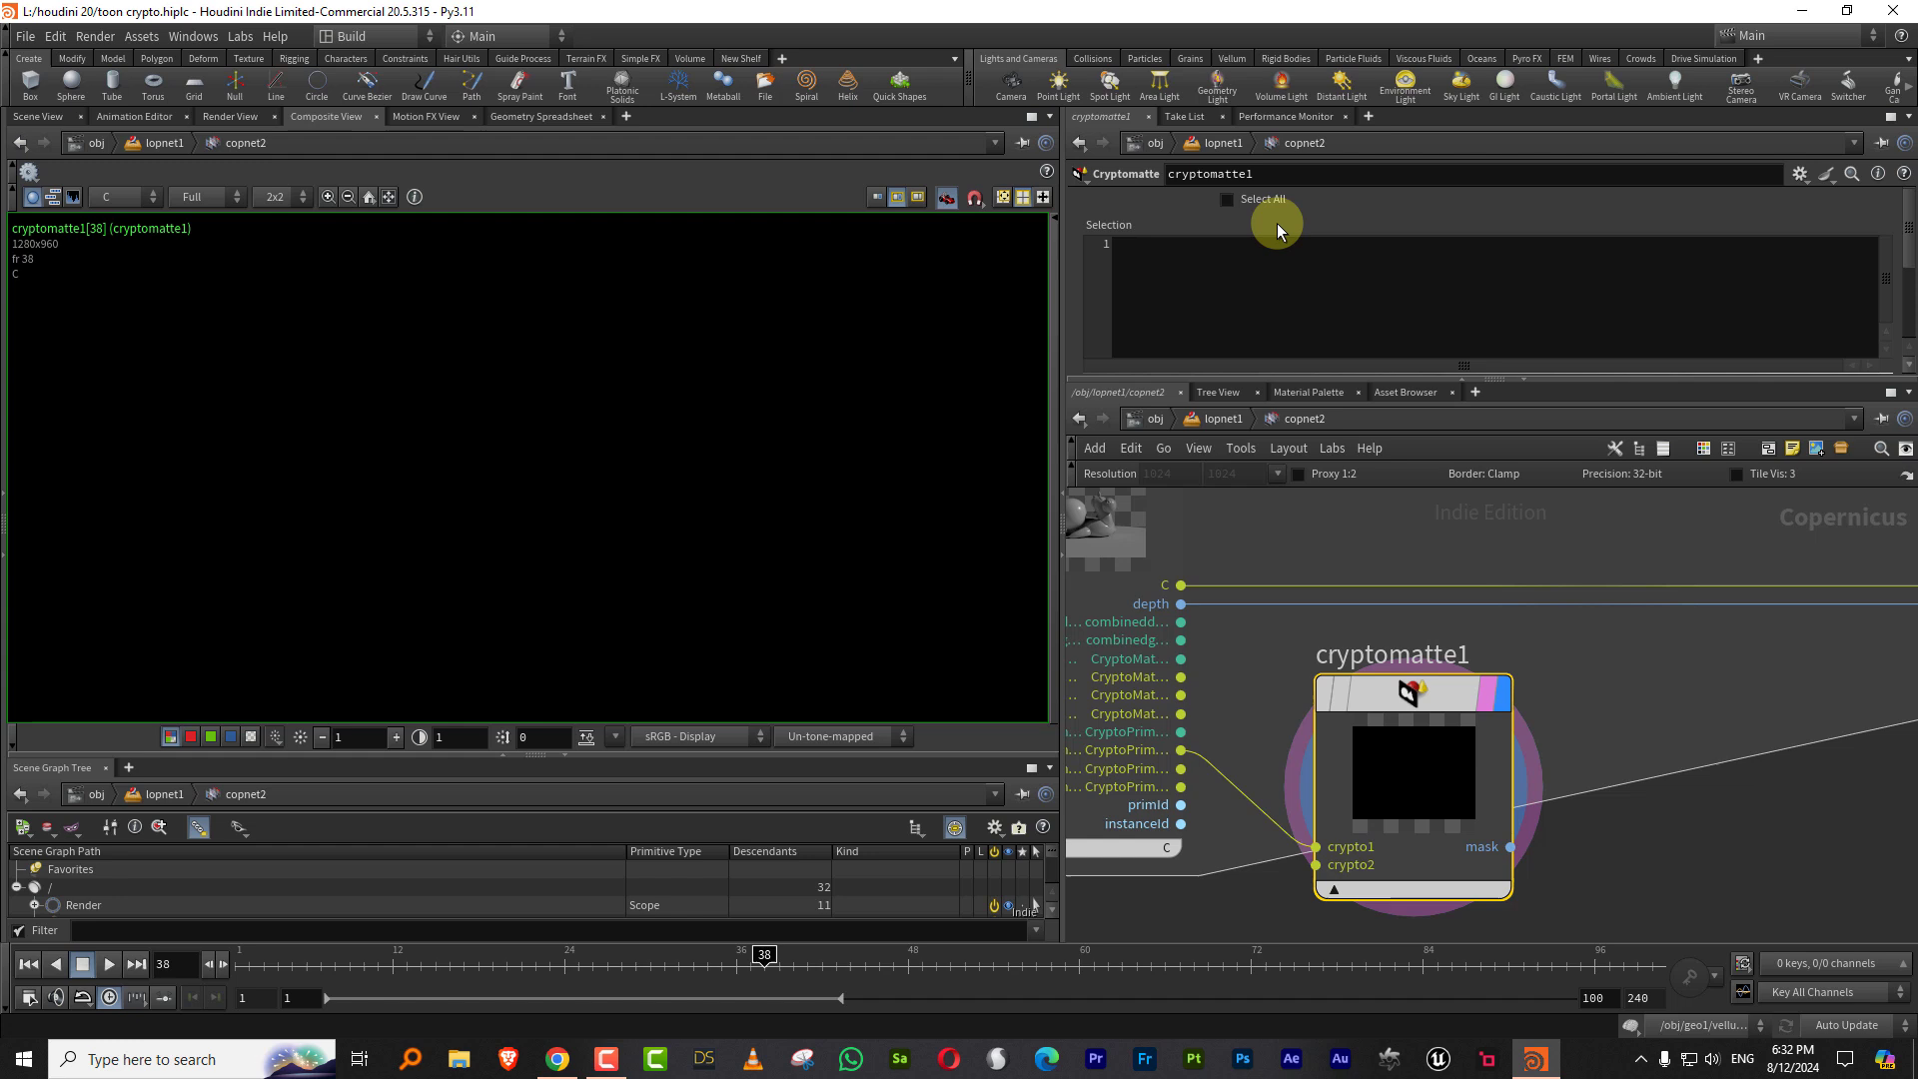
# Step: Preview the matte of all objects with Select All on and off, and check the post about Cryptomatte selection names in Chrome
pyautogui.click(1227, 198)
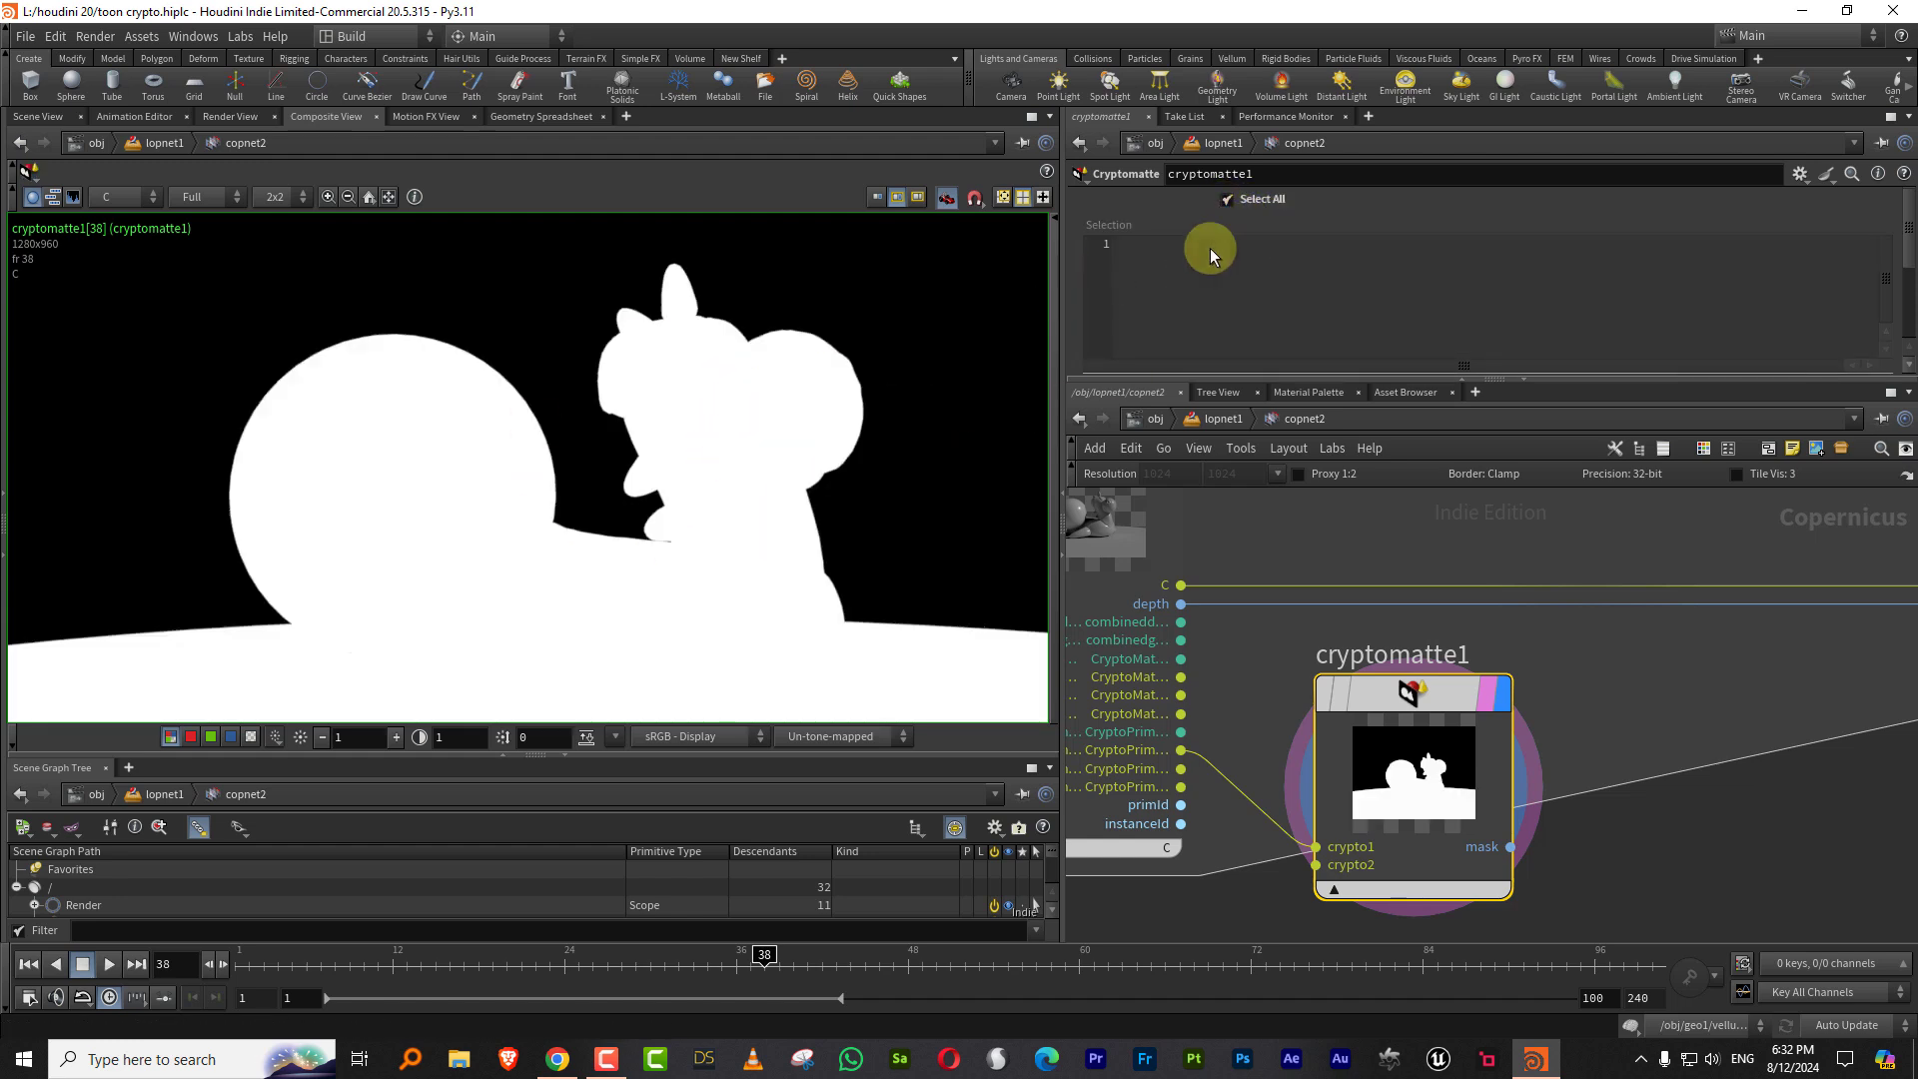
pyautogui.click(1226, 199)
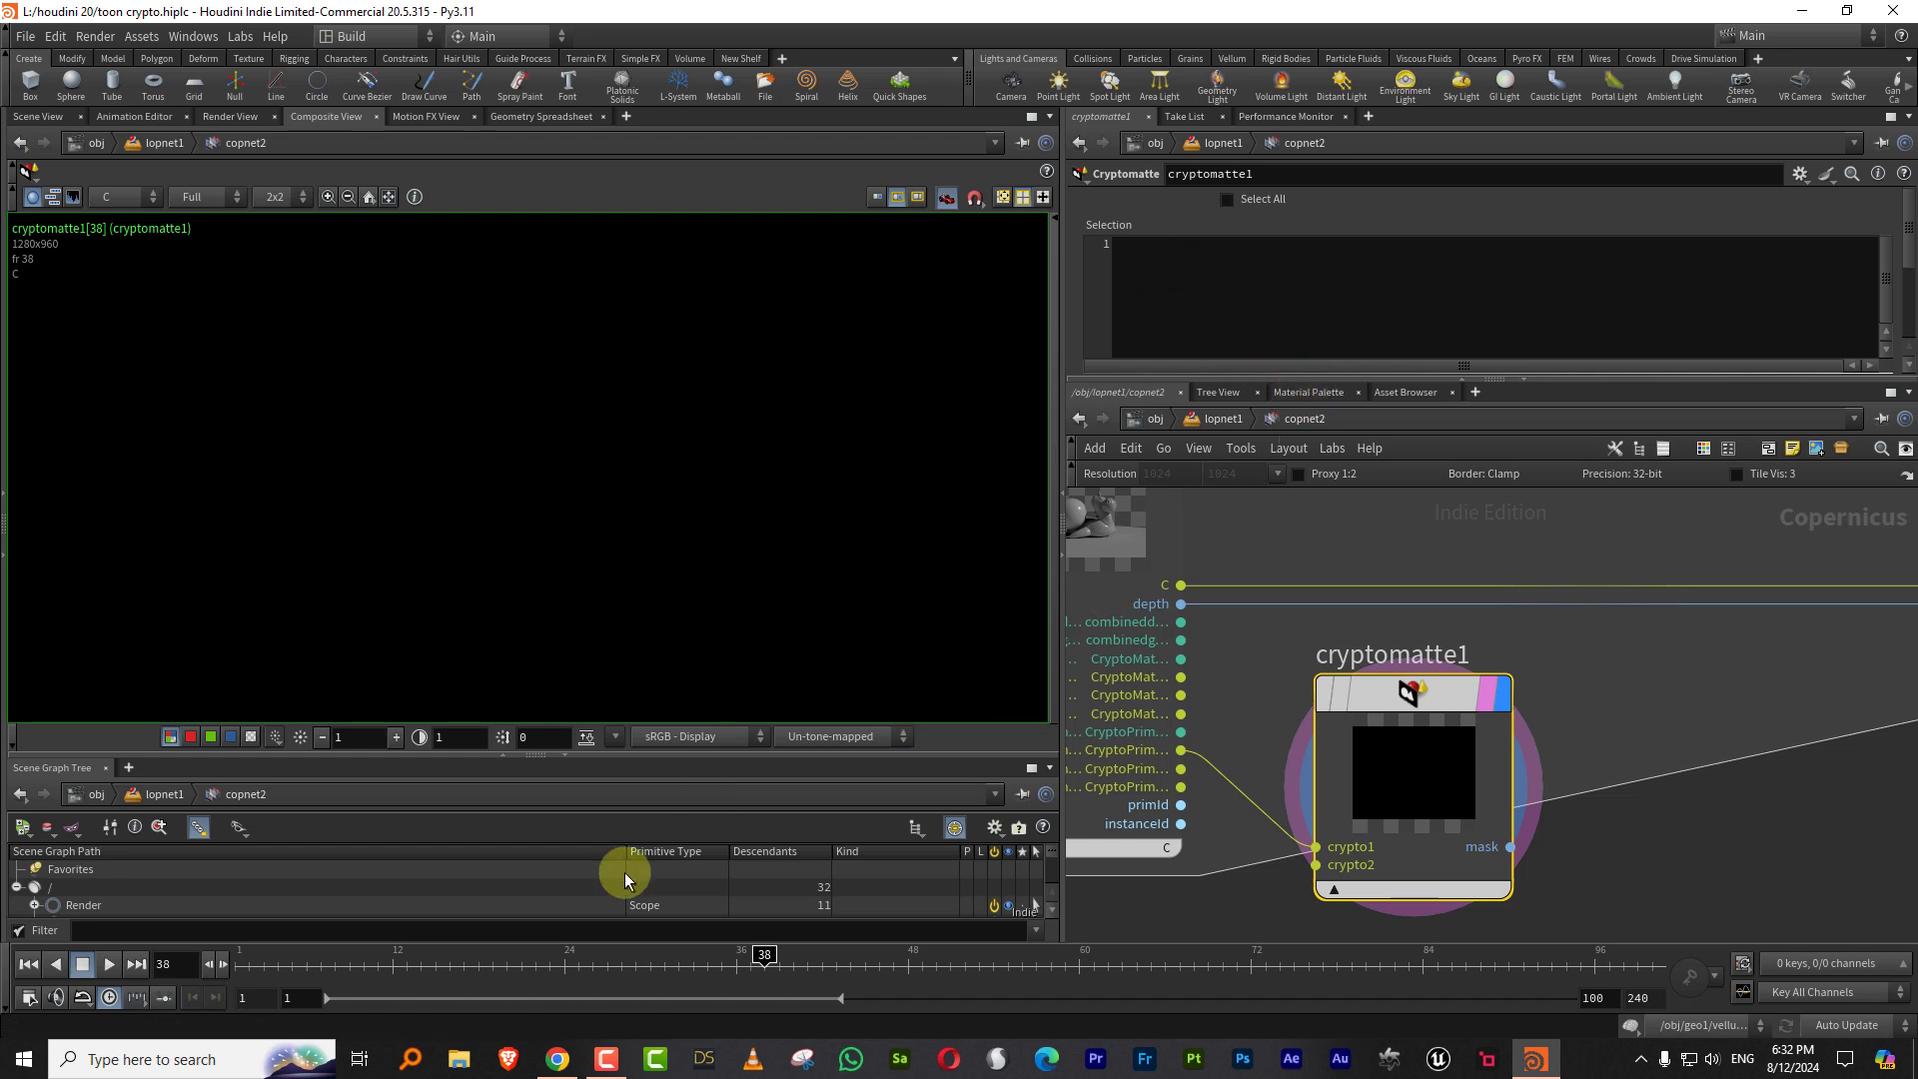
pyautogui.click(556, 1061)
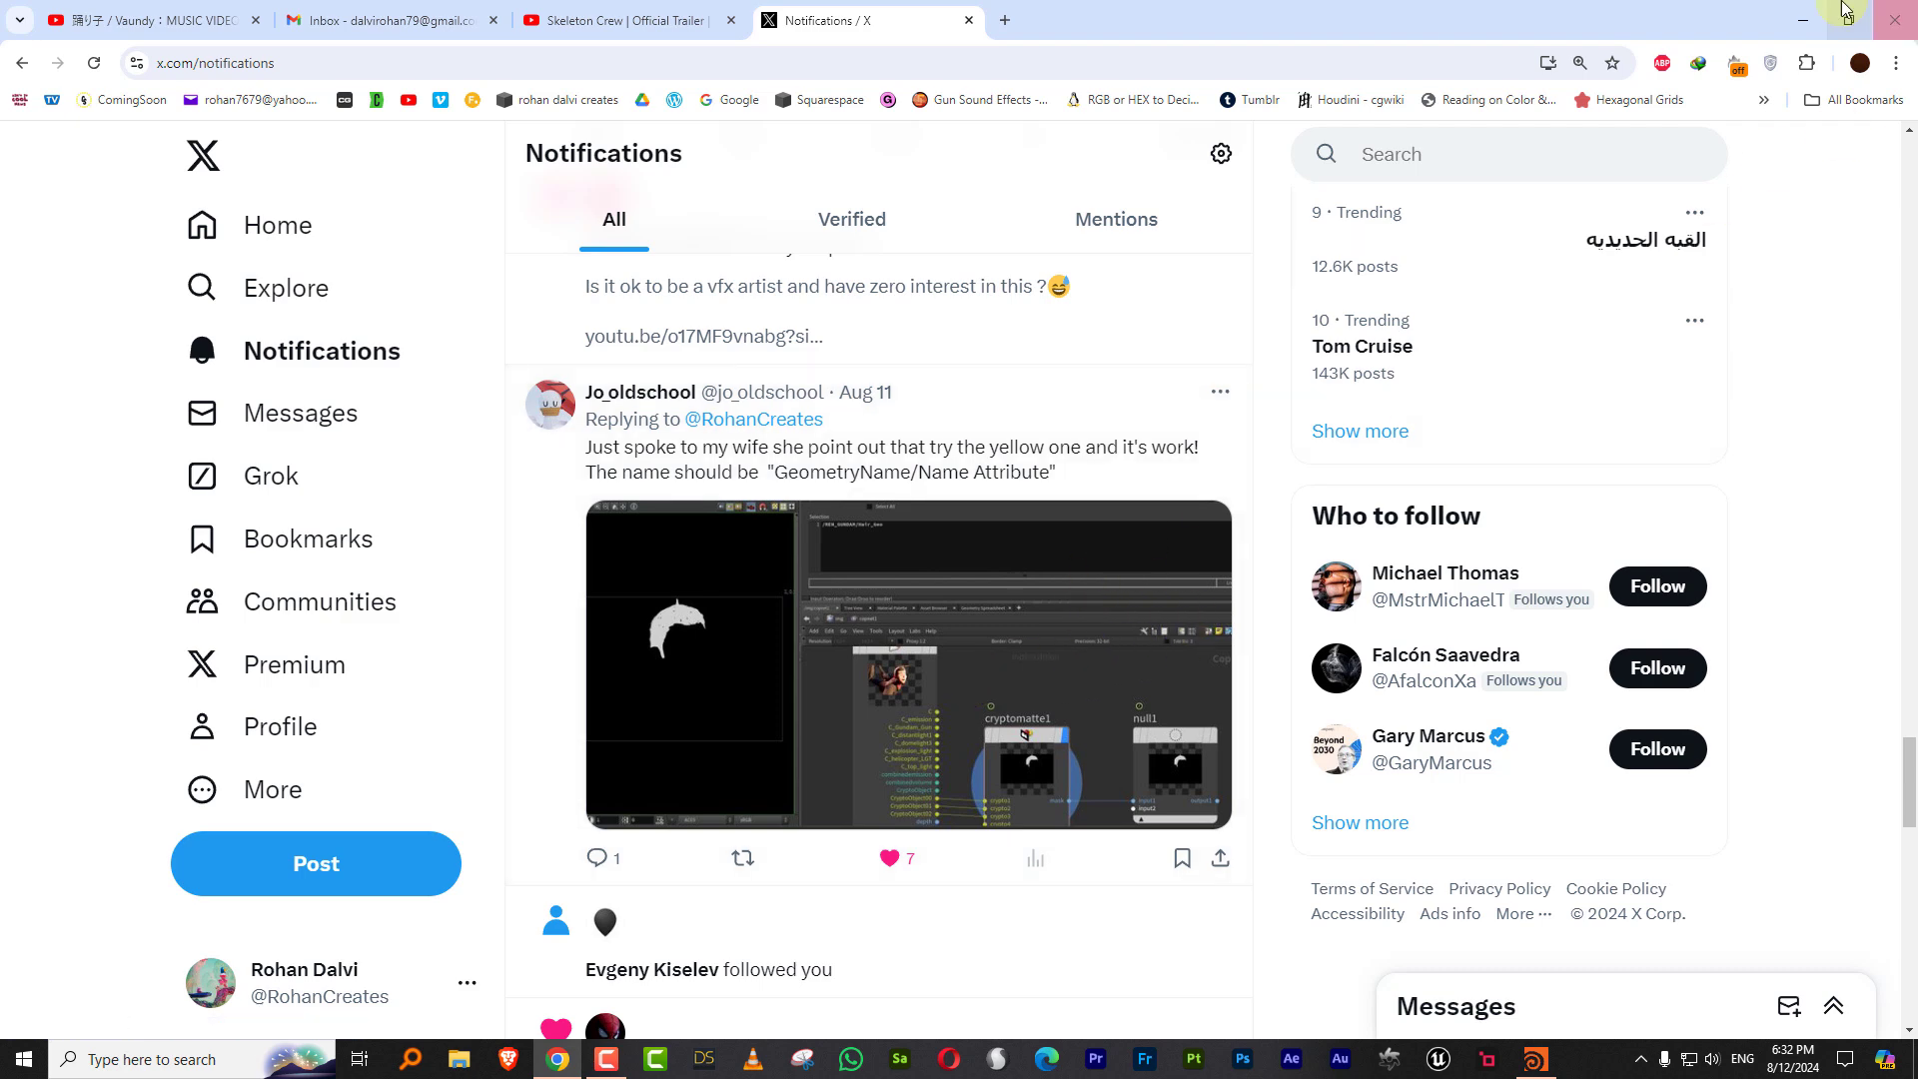
pyautogui.click(1802, 20)
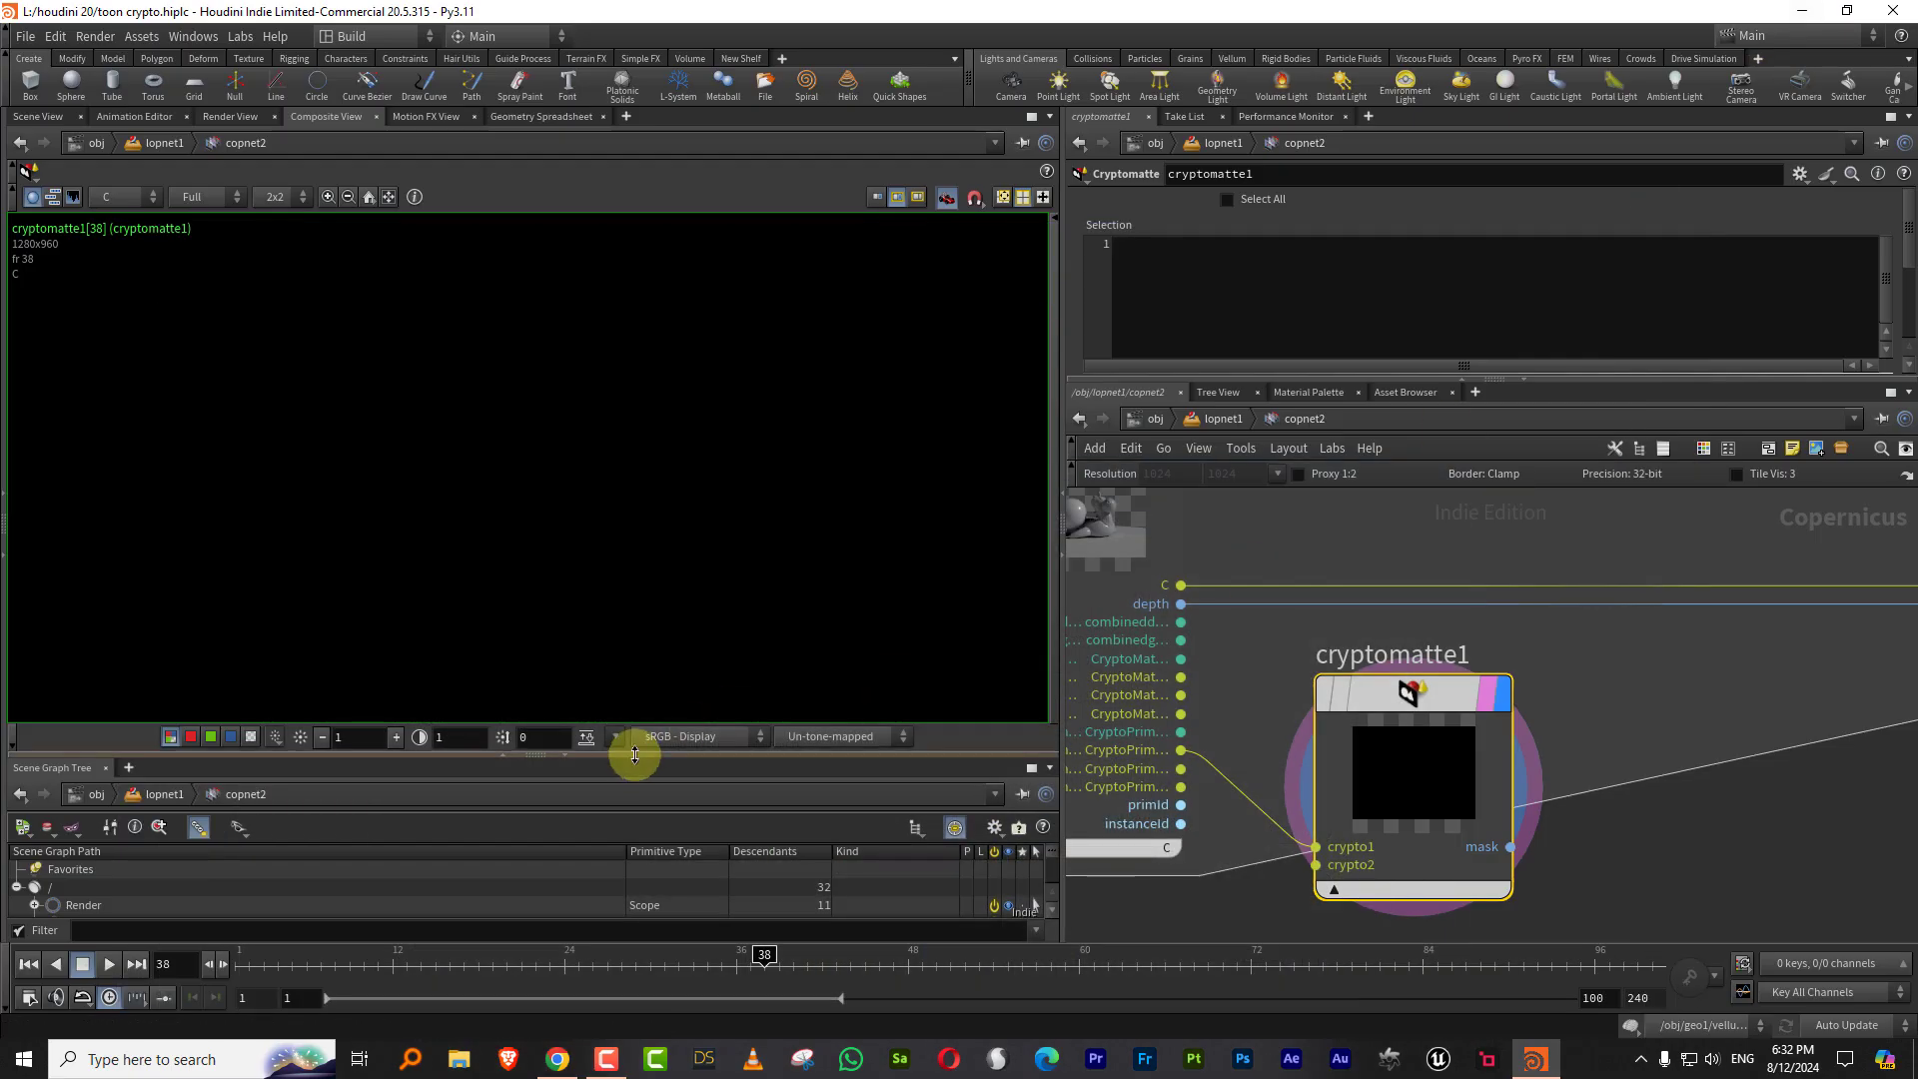
# Step: Enlarge the Scene Graph Tree and use its ball mesh to set cryptomatte1's selection to /flippy/ball
pyautogui.moveTo(634, 754); pyautogui.dragTo(625, 380)
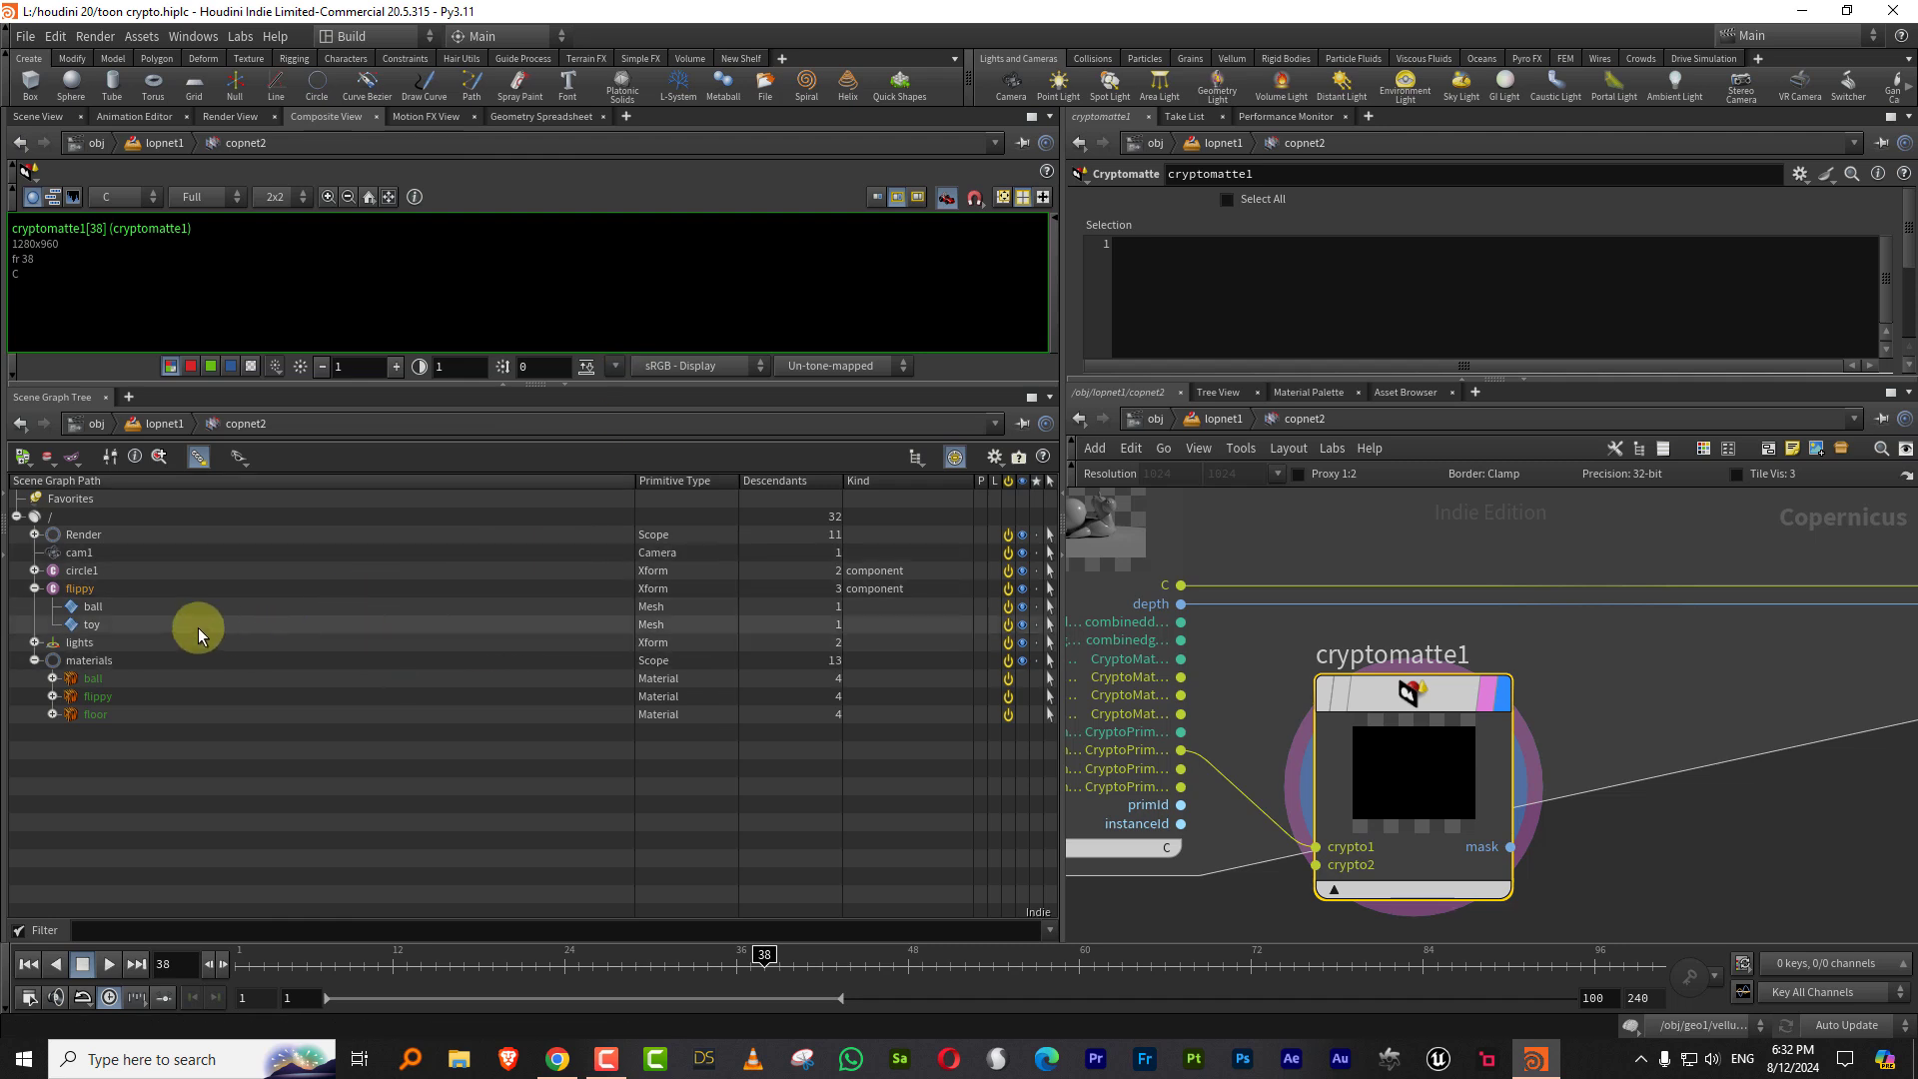
pyautogui.moveTo(88, 606); pyautogui.dragTo(309, 596)
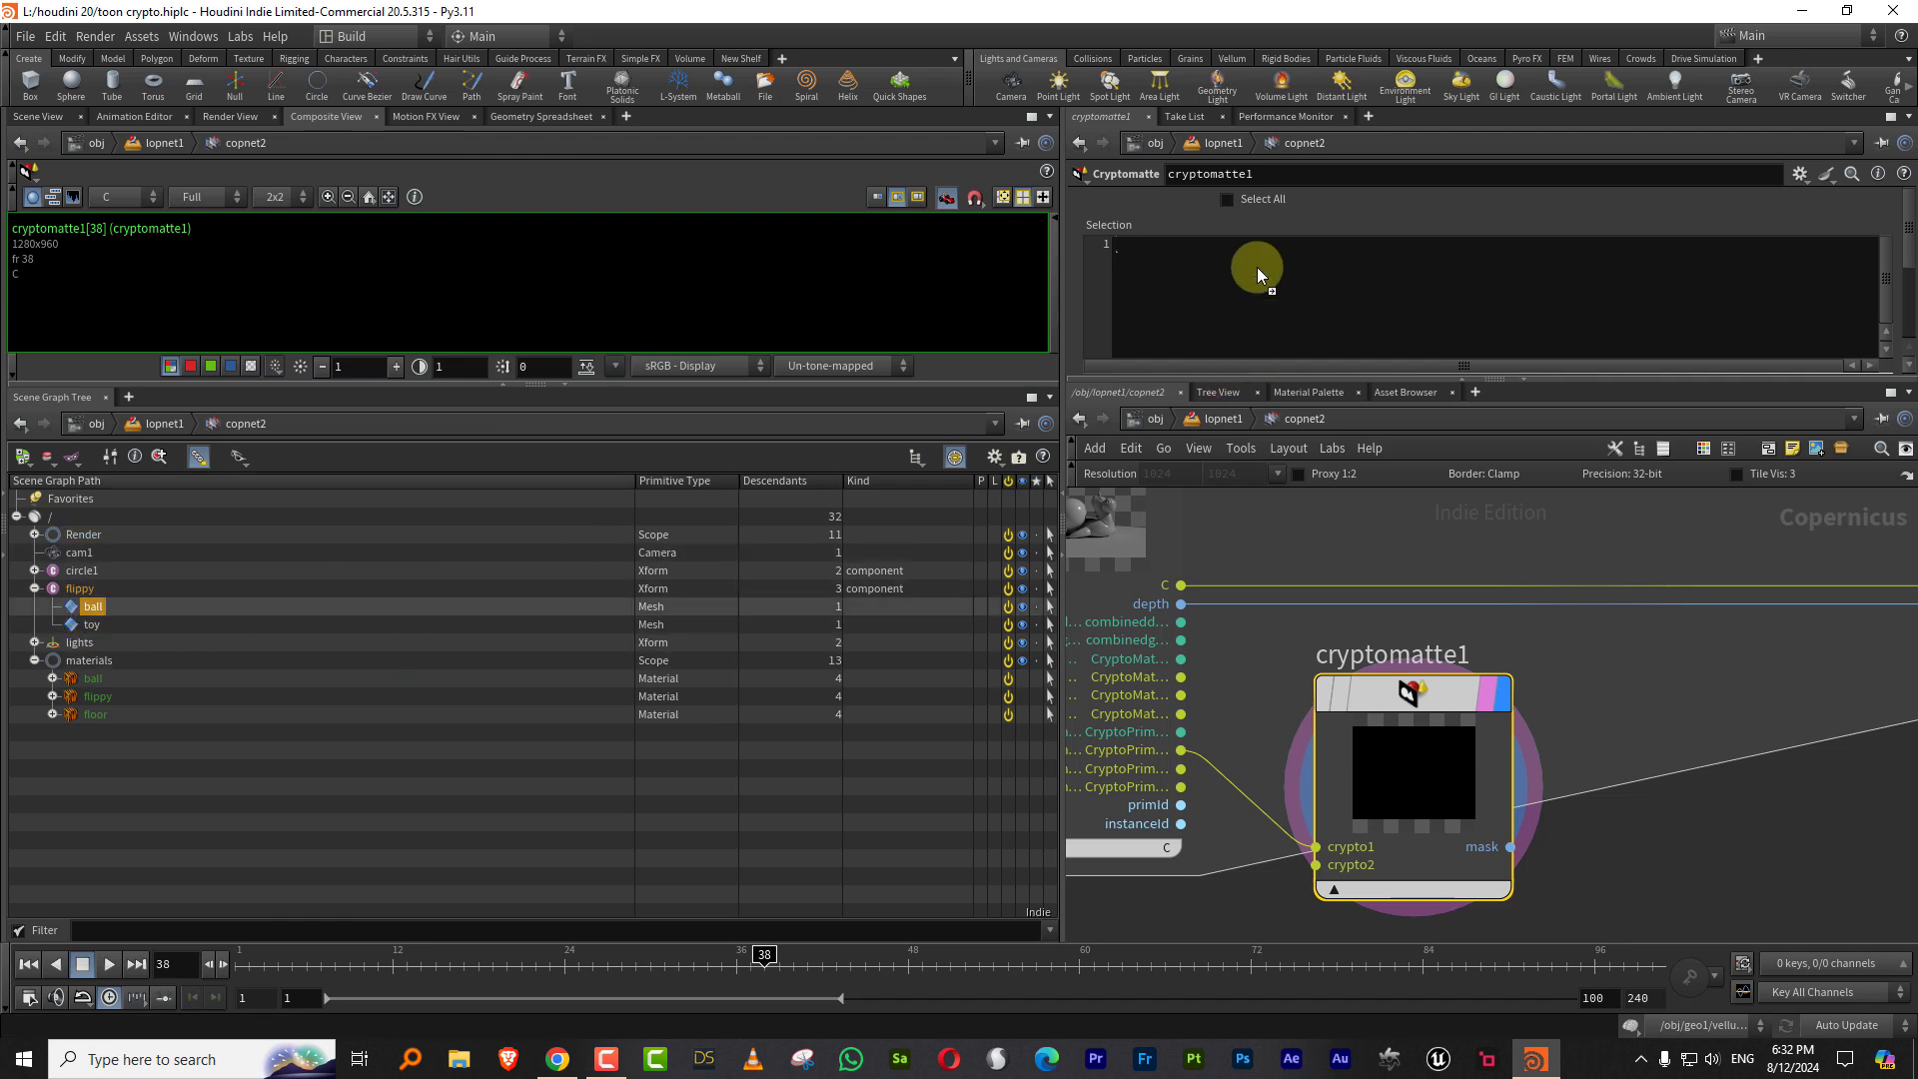
pyautogui.moveTo(1257, 267); pyautogui.dragTo(1256, 267)
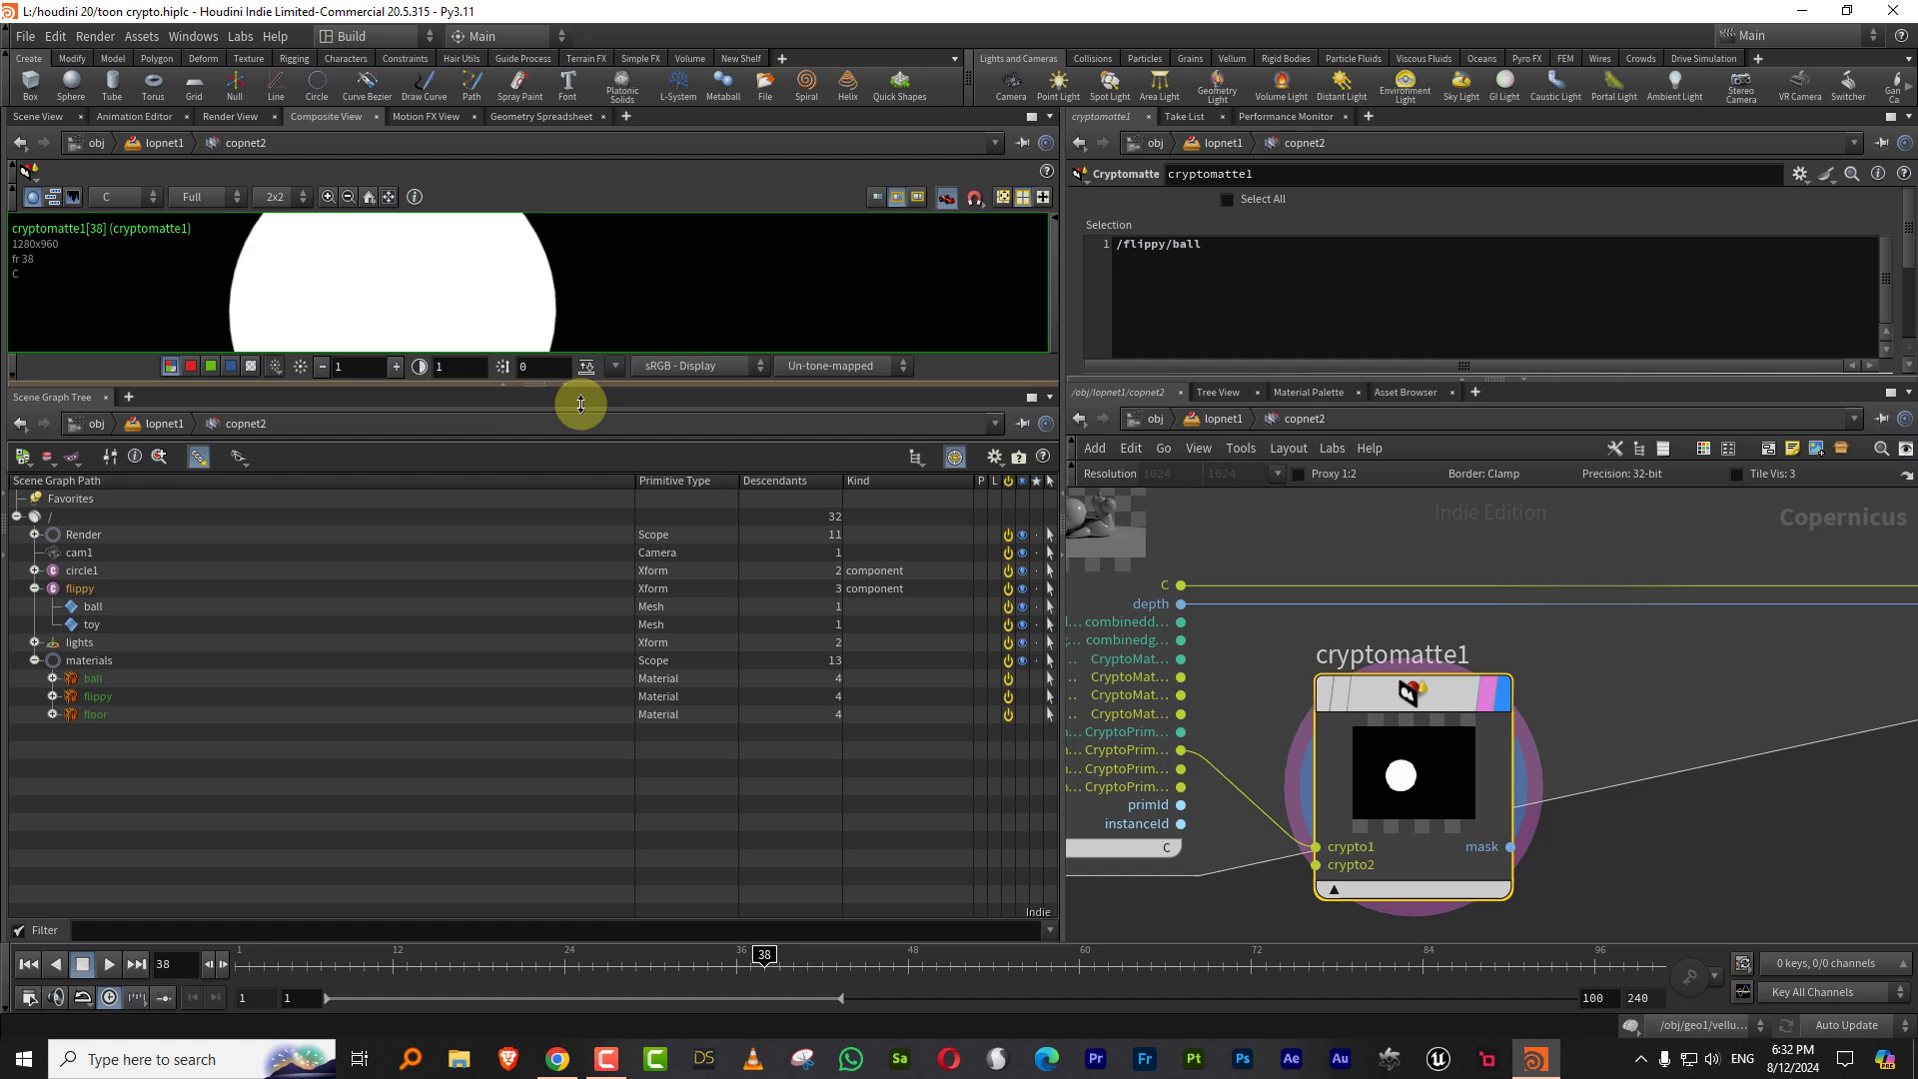
pyautogui.moveTo(580, 403); pyautogui.dragTo(559, 443)
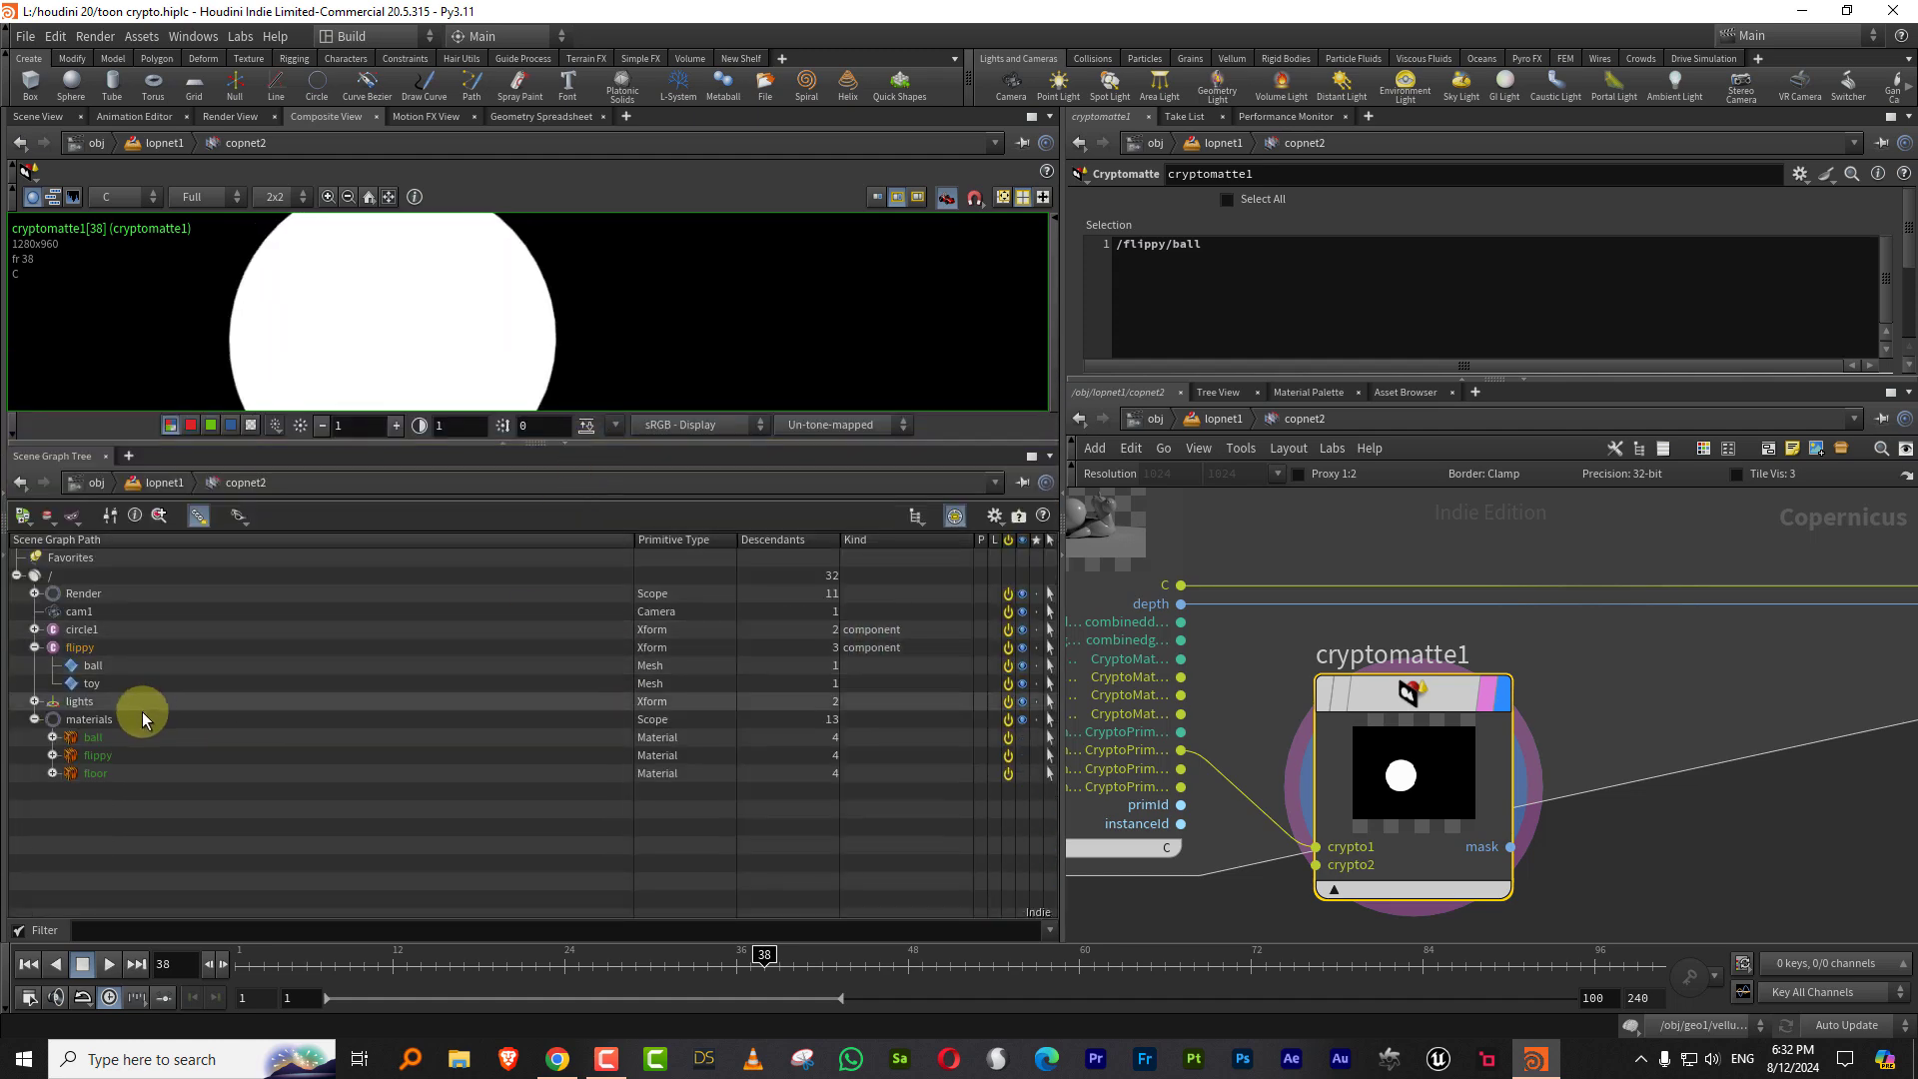
# Step: Change cryptomatte1's selection to /flippy/toy, scrub the timeline to frame 31 and enlarge the Composite View to check the matte
pyautogui.doubleClick(1176, 247)
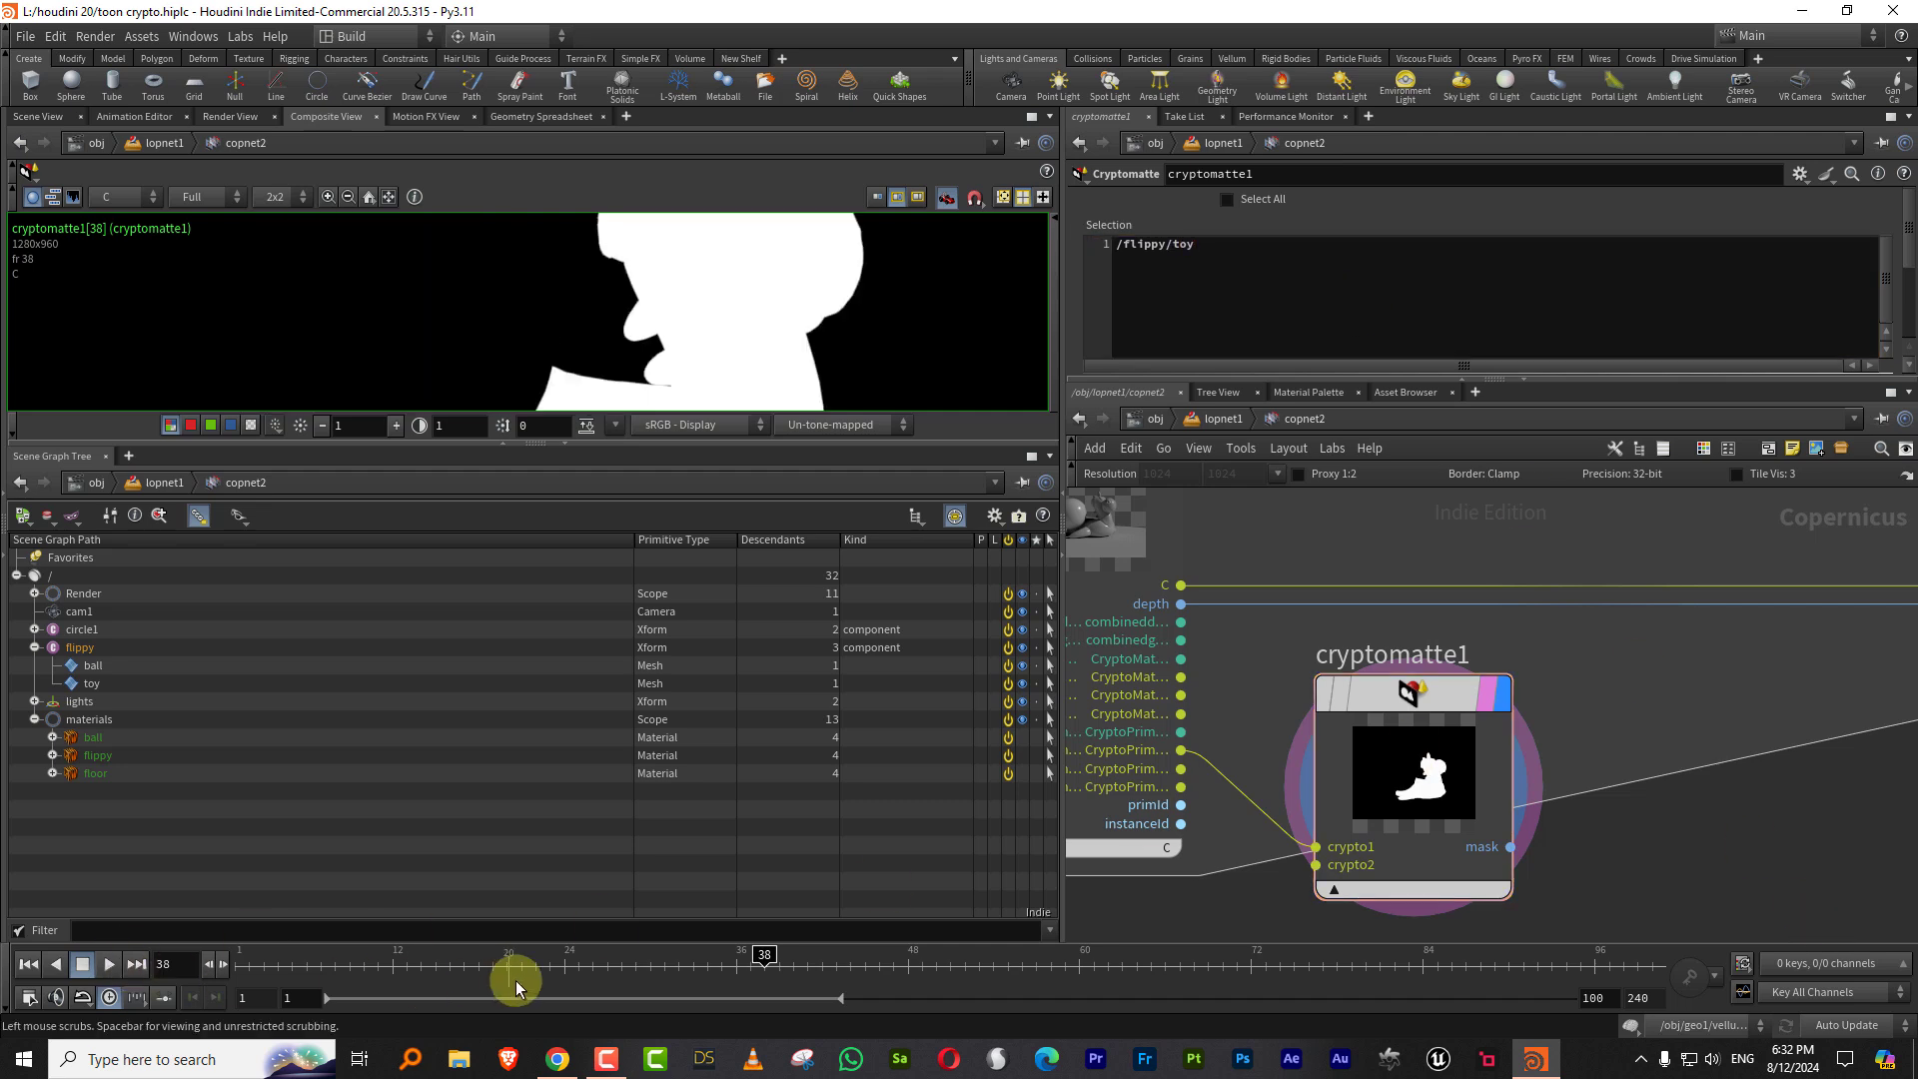
pyautogui.moveTo(869, 973); pyautogui.dragTo(925, 961)
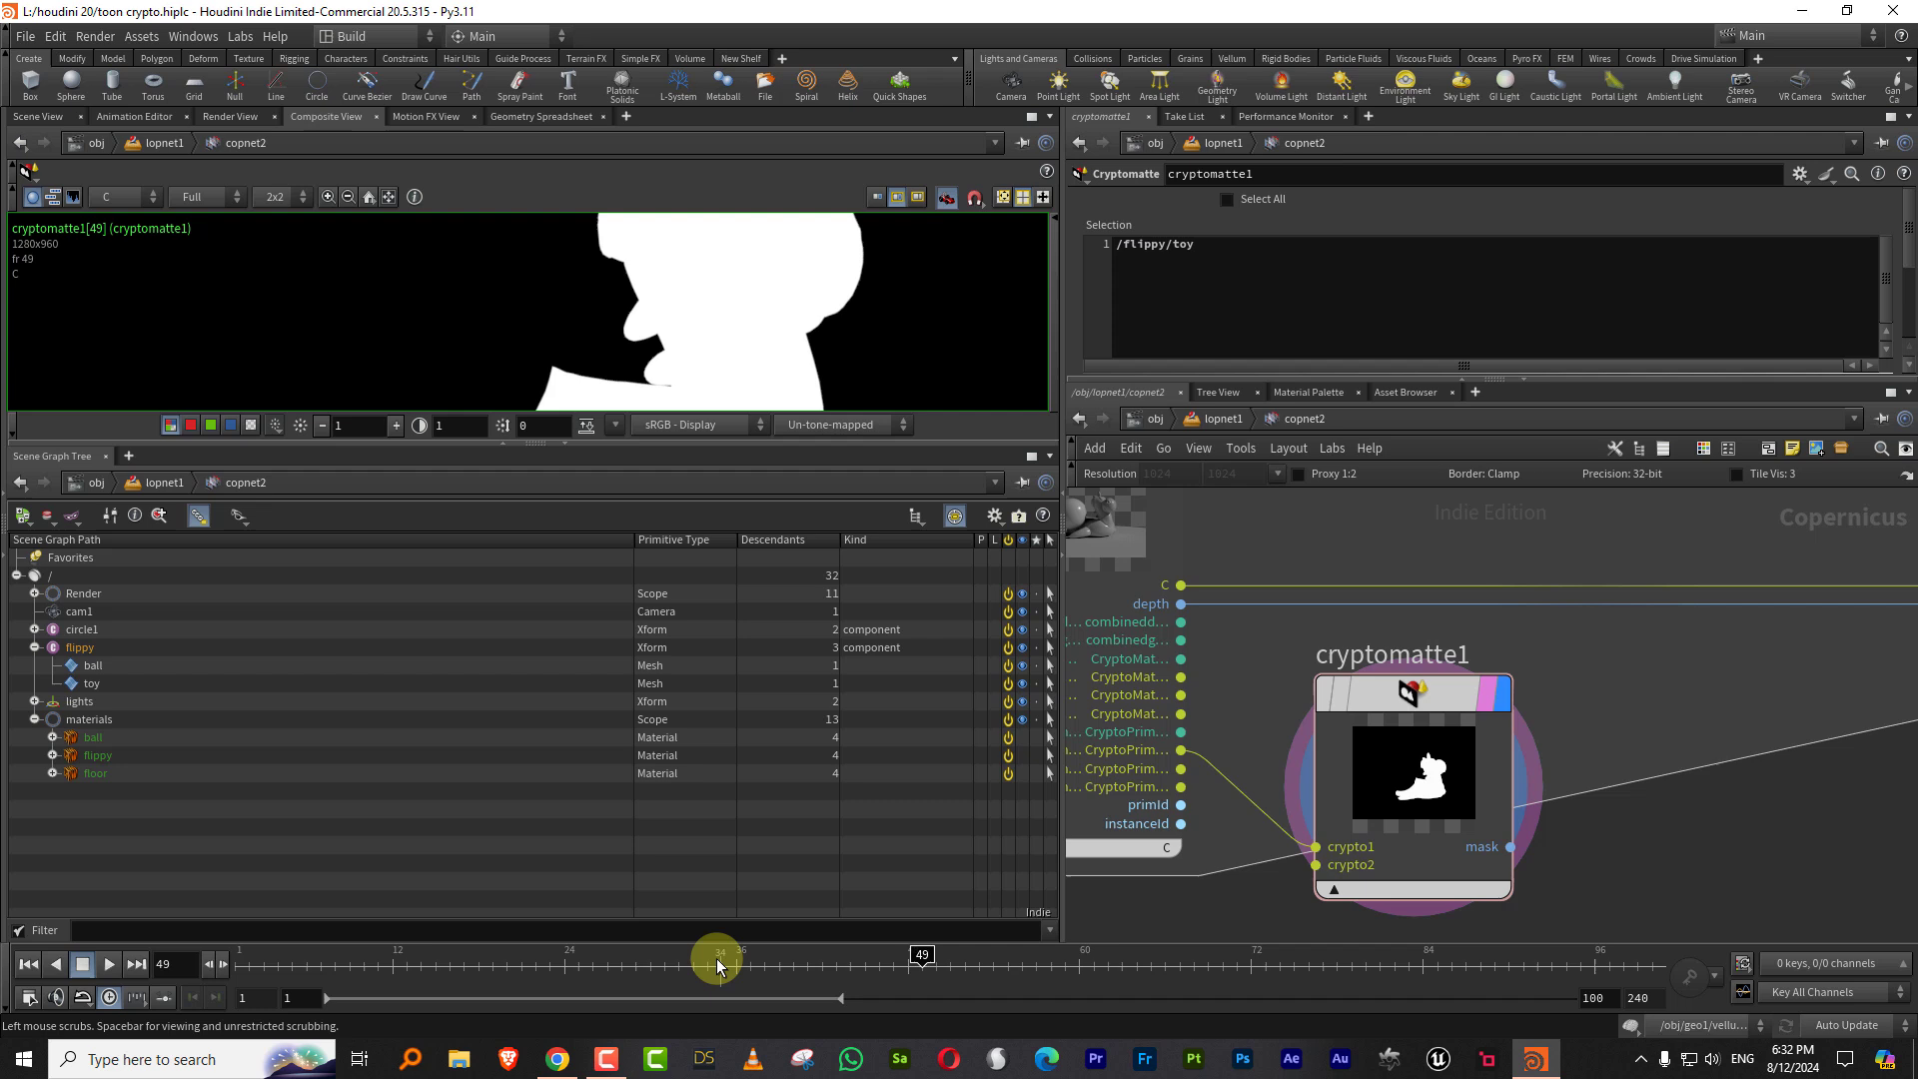
pyautogui.moveTo(716, 965); pyautogui.dragTo(667, 964)
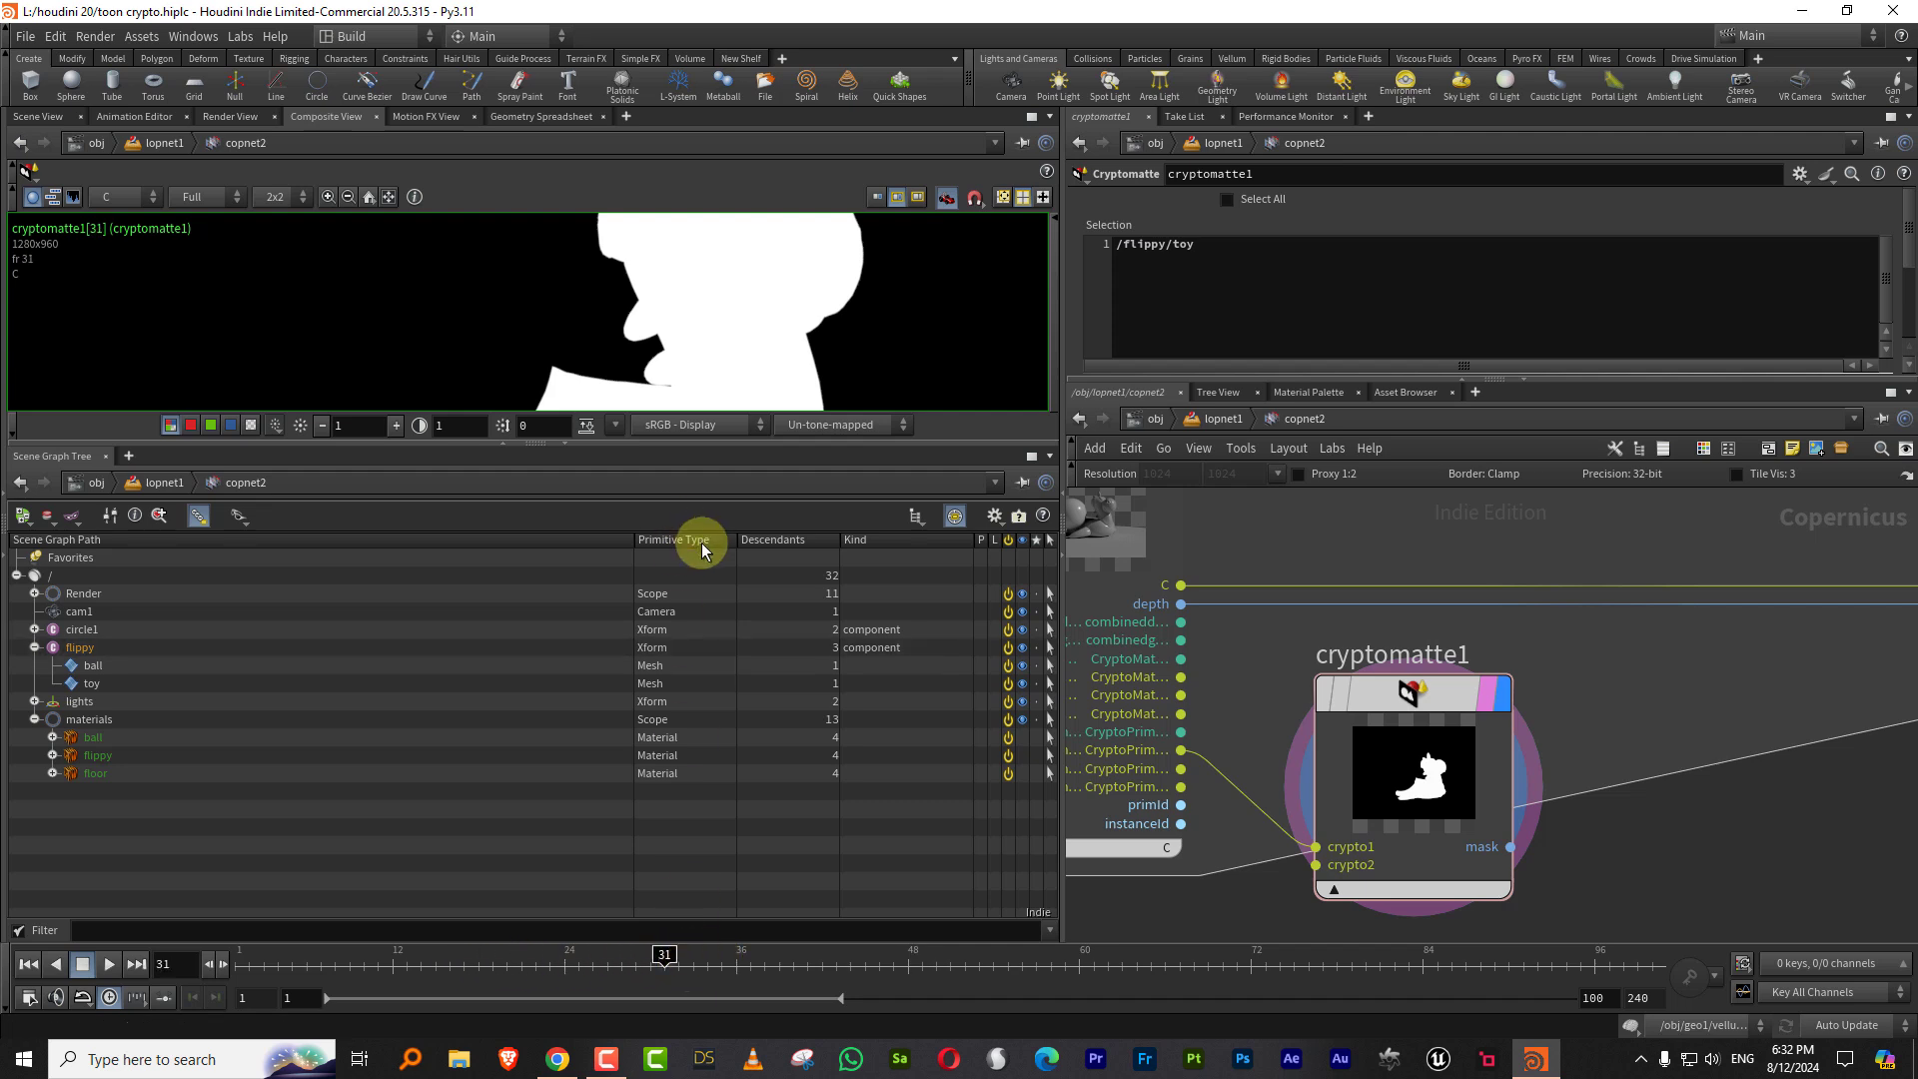
pyautogui.moveTo(698, 441); pyautogui.dragTo(988, 689)
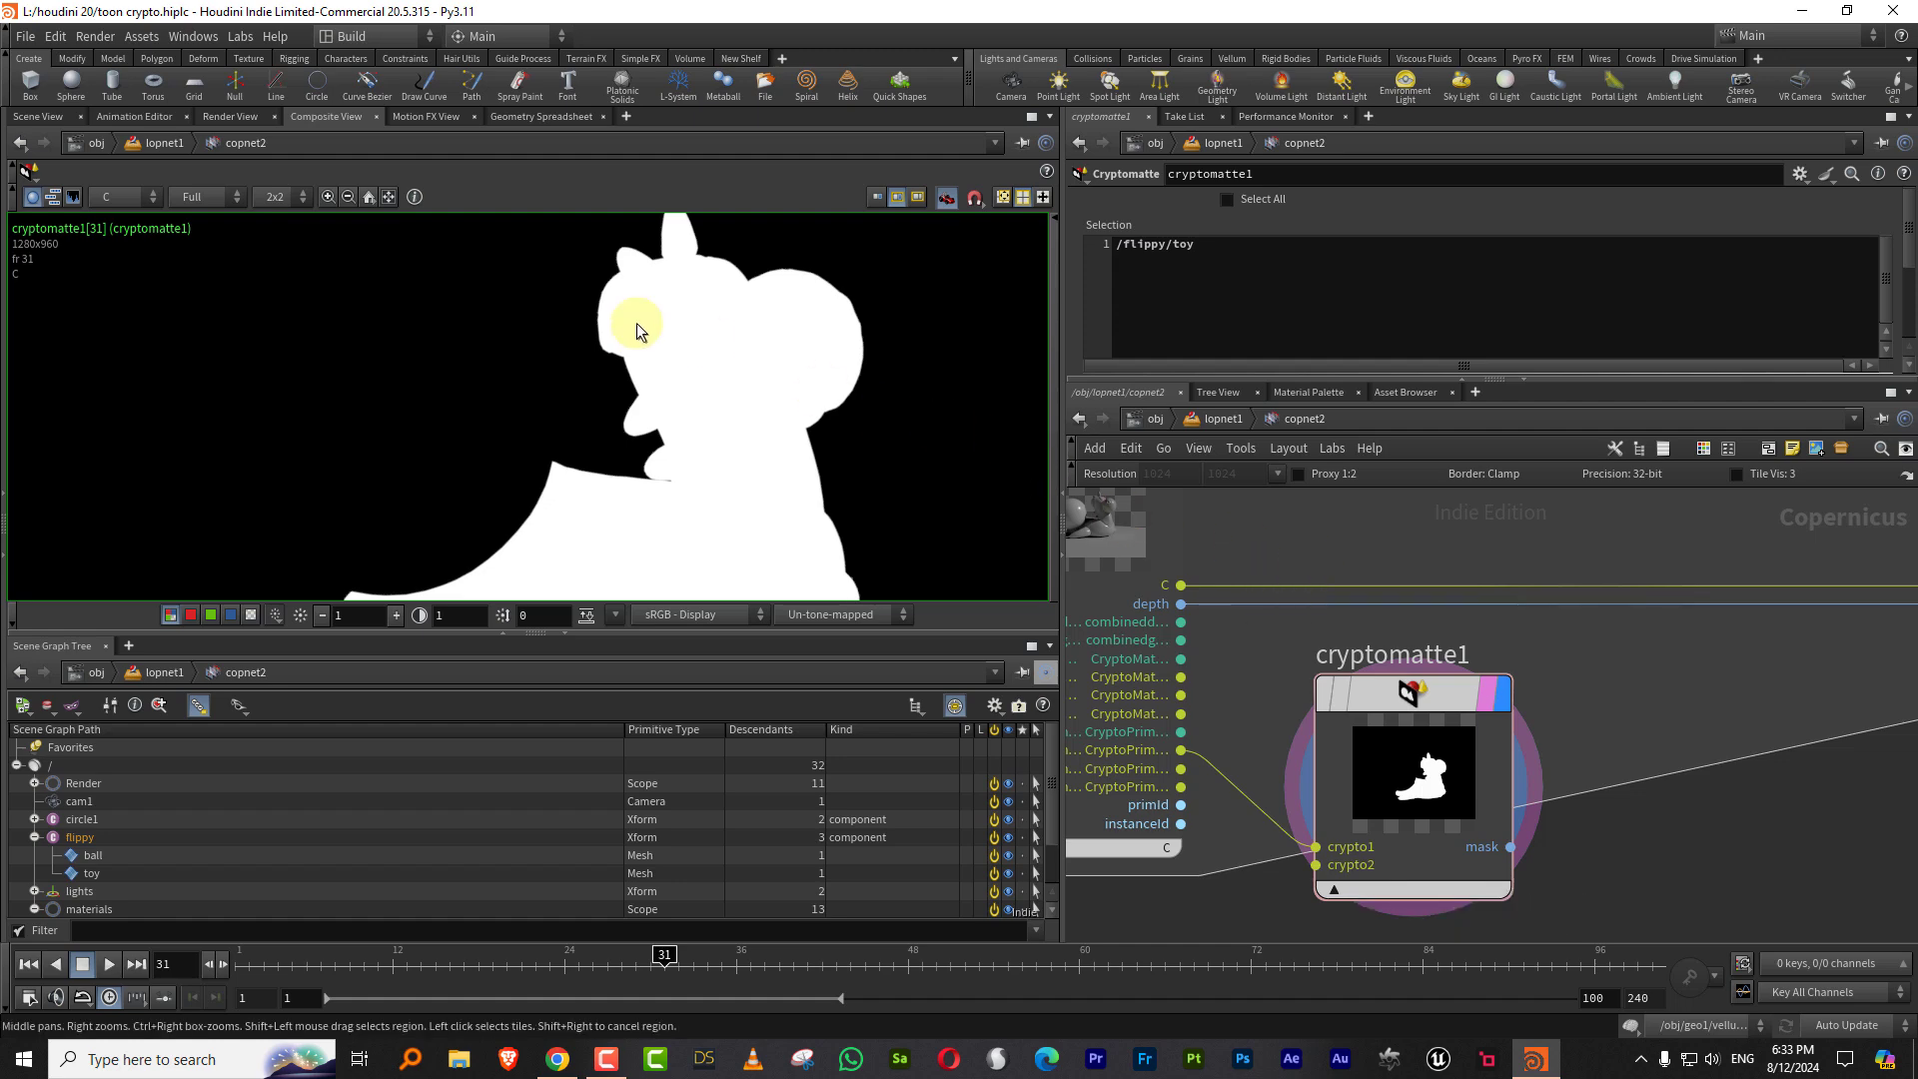
# Step: Return to the Scene View's Karma XPU render and display the block_end1 node's output
pyautogui.scroll(-4, 1486, 753)
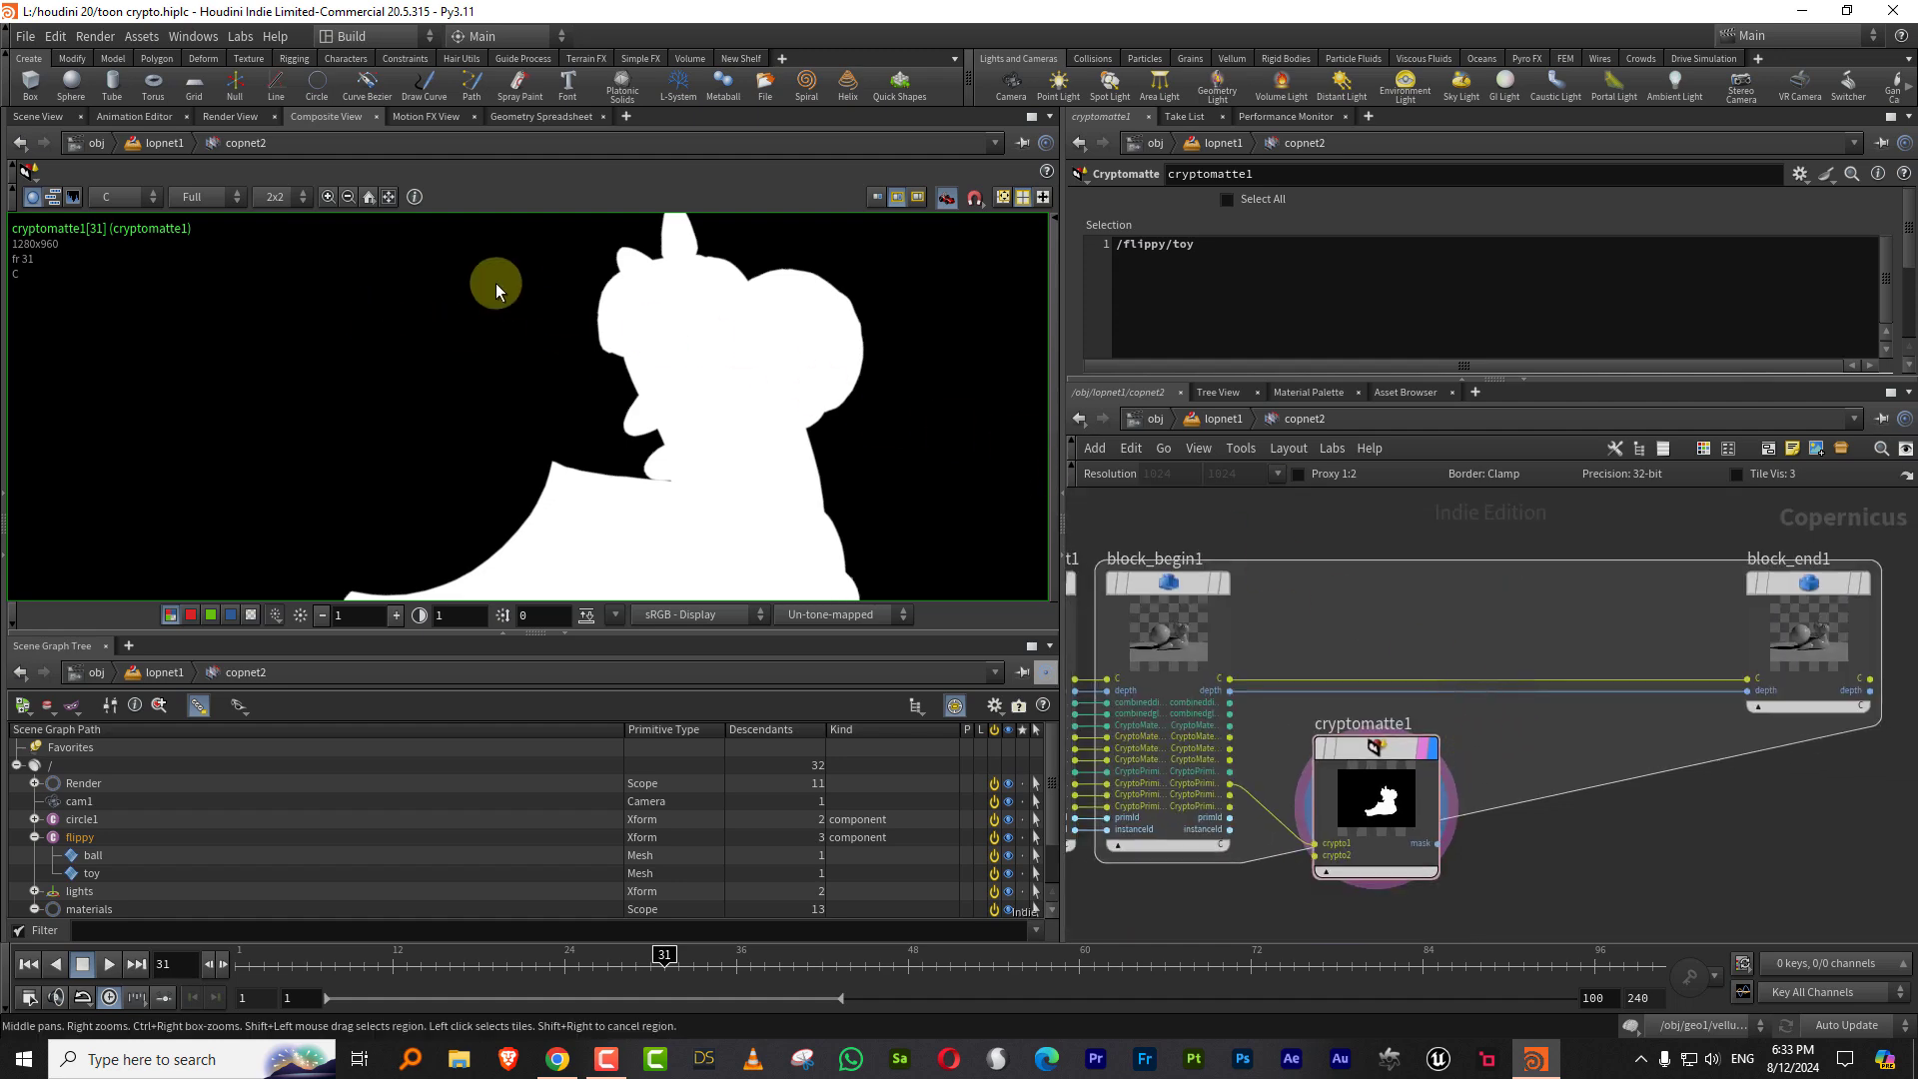
pyautogui.click(40, 117)
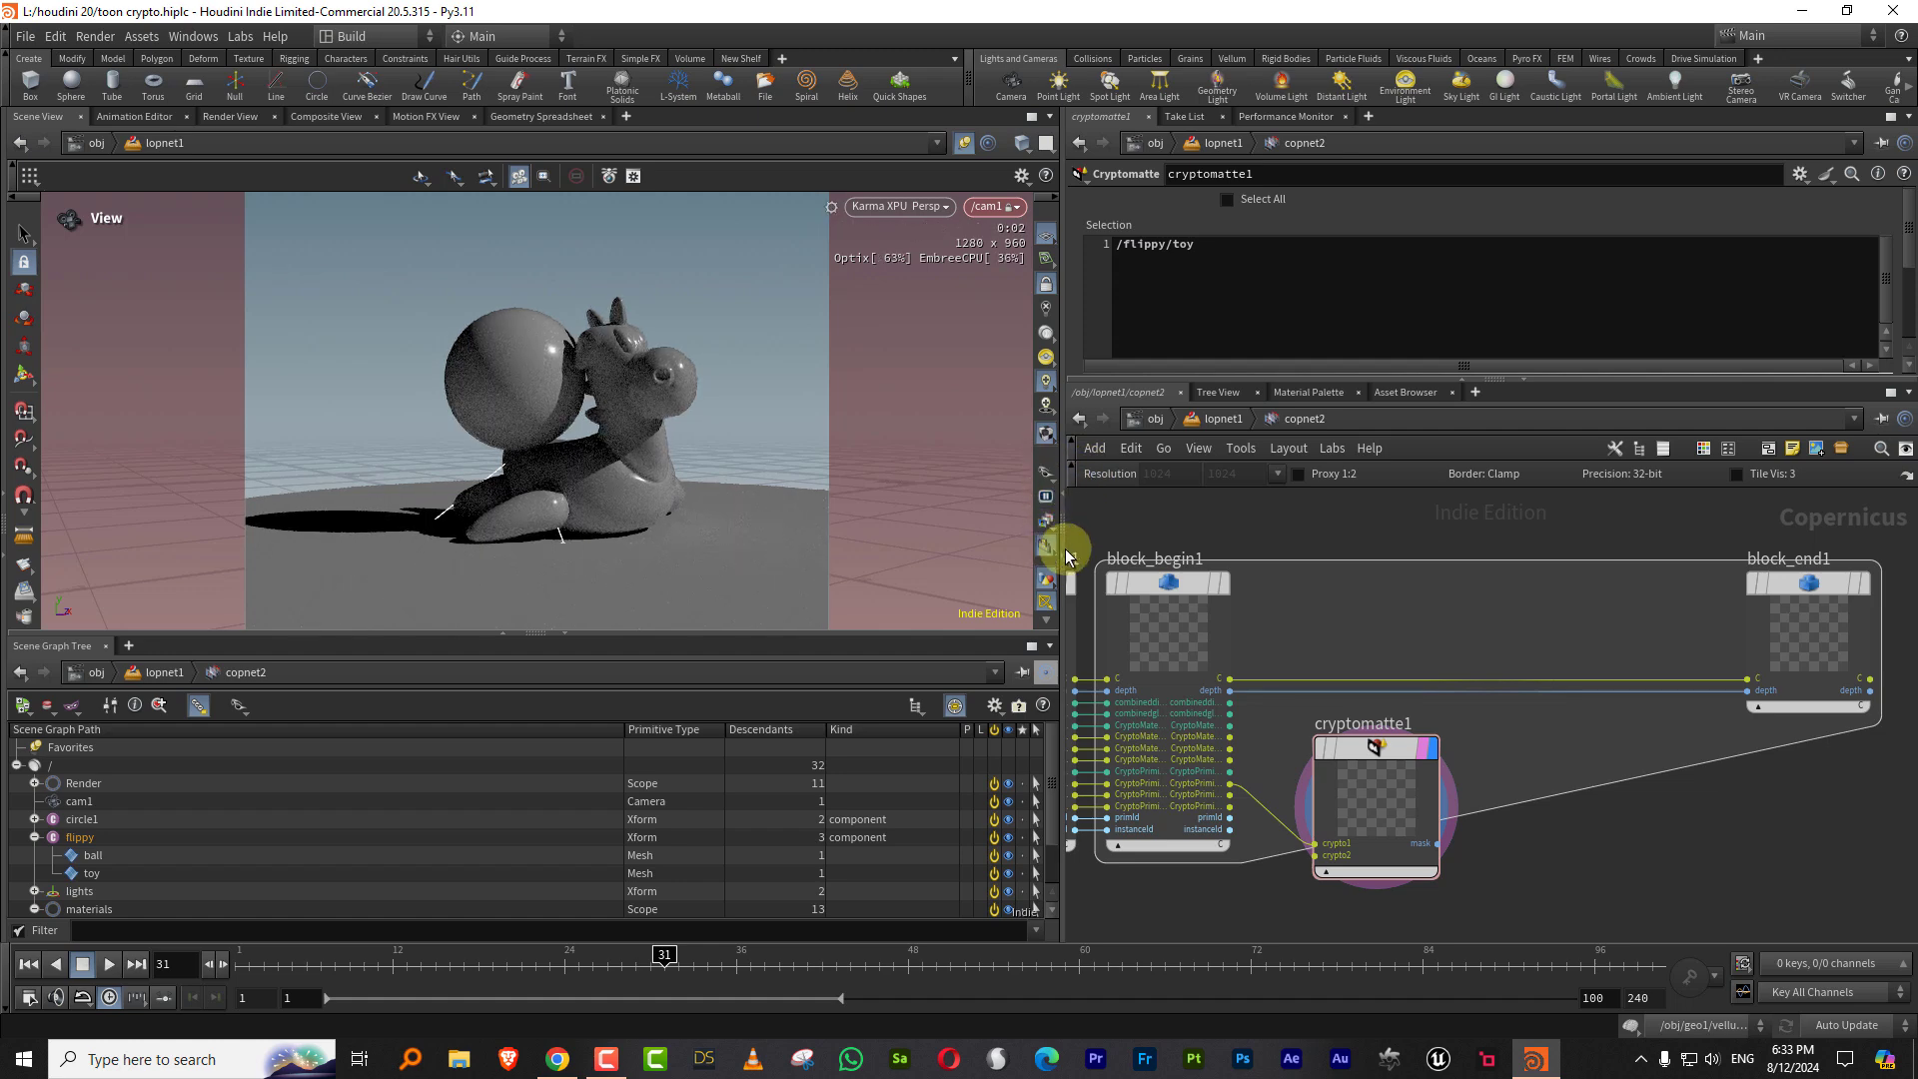
pyautogui.moveTo(1854, 590); pyautogui.dragTo(1788, 578, button='middle')
pyautogui.click(1788, 577)
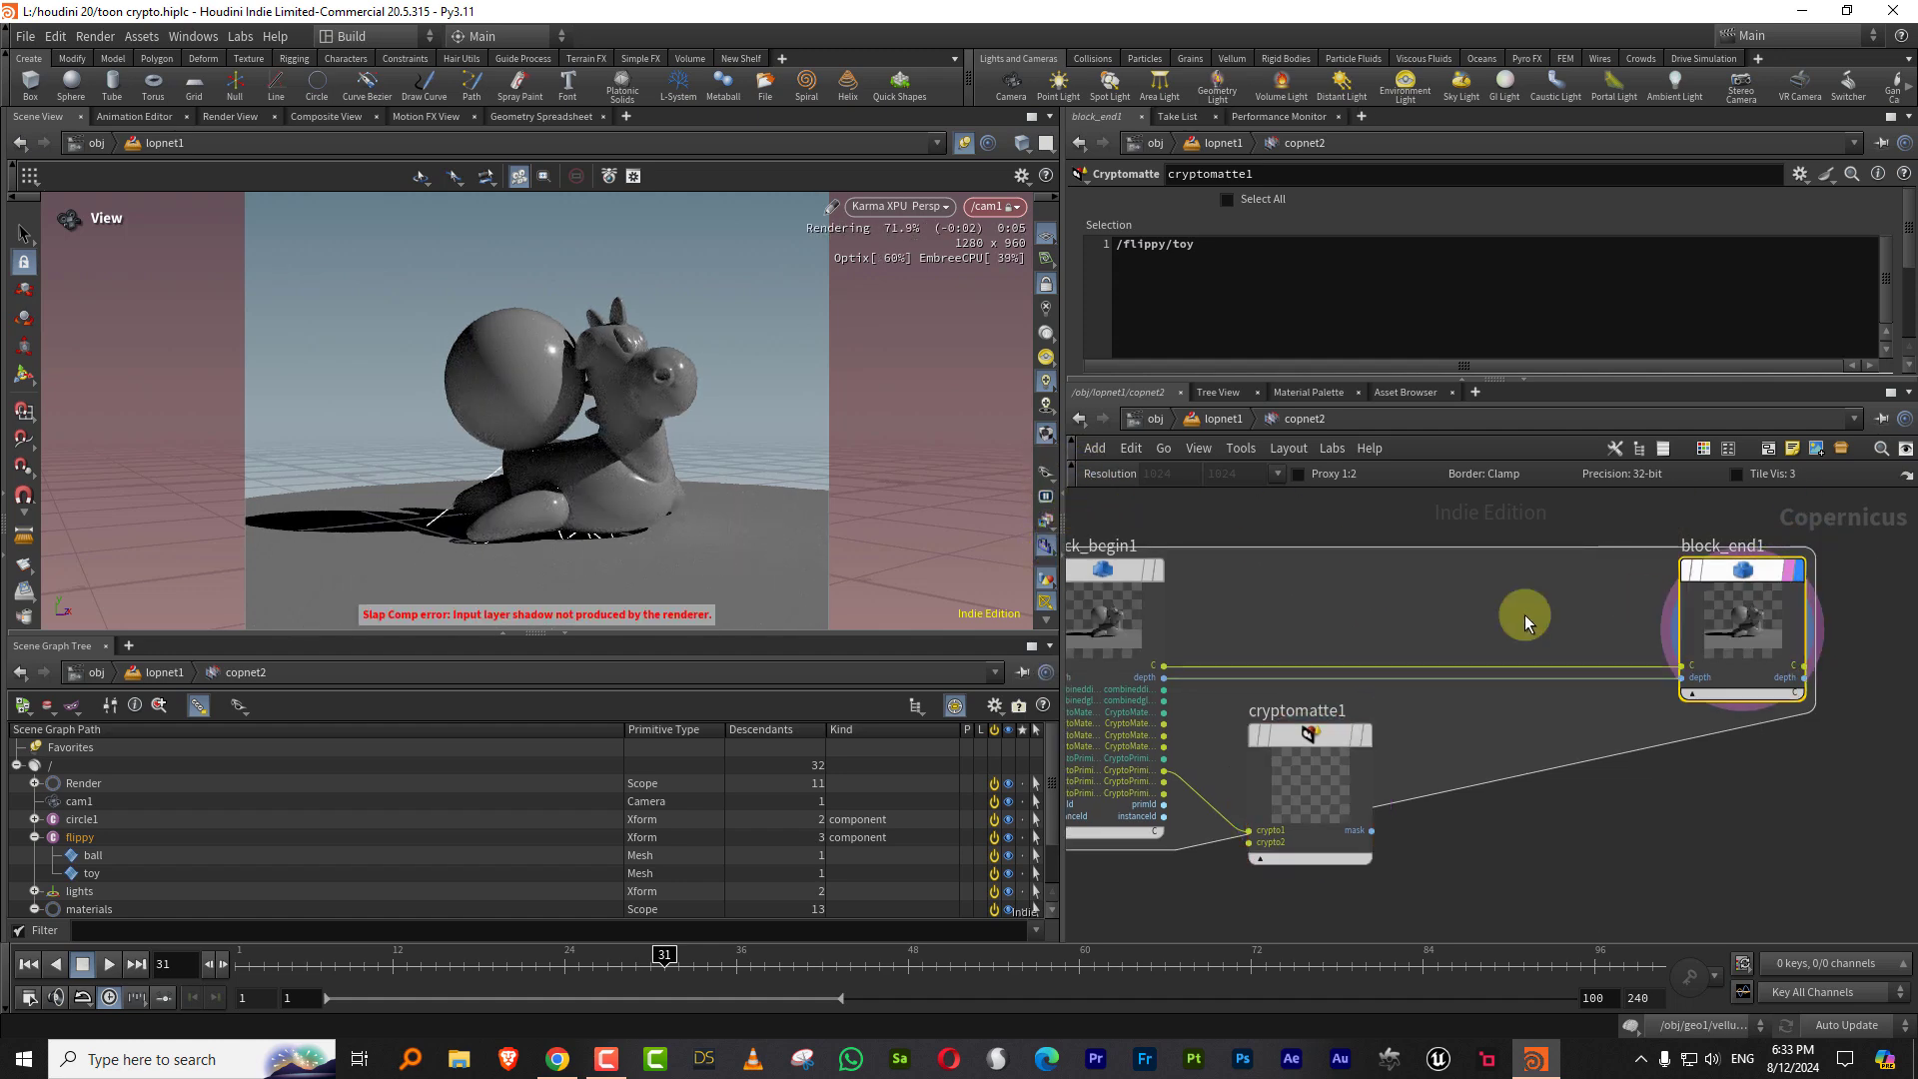
# Step: Add an HSV Adjust node and wire it between block_begin1's C output and block_end1's C input
pyautogui.press('Tab')
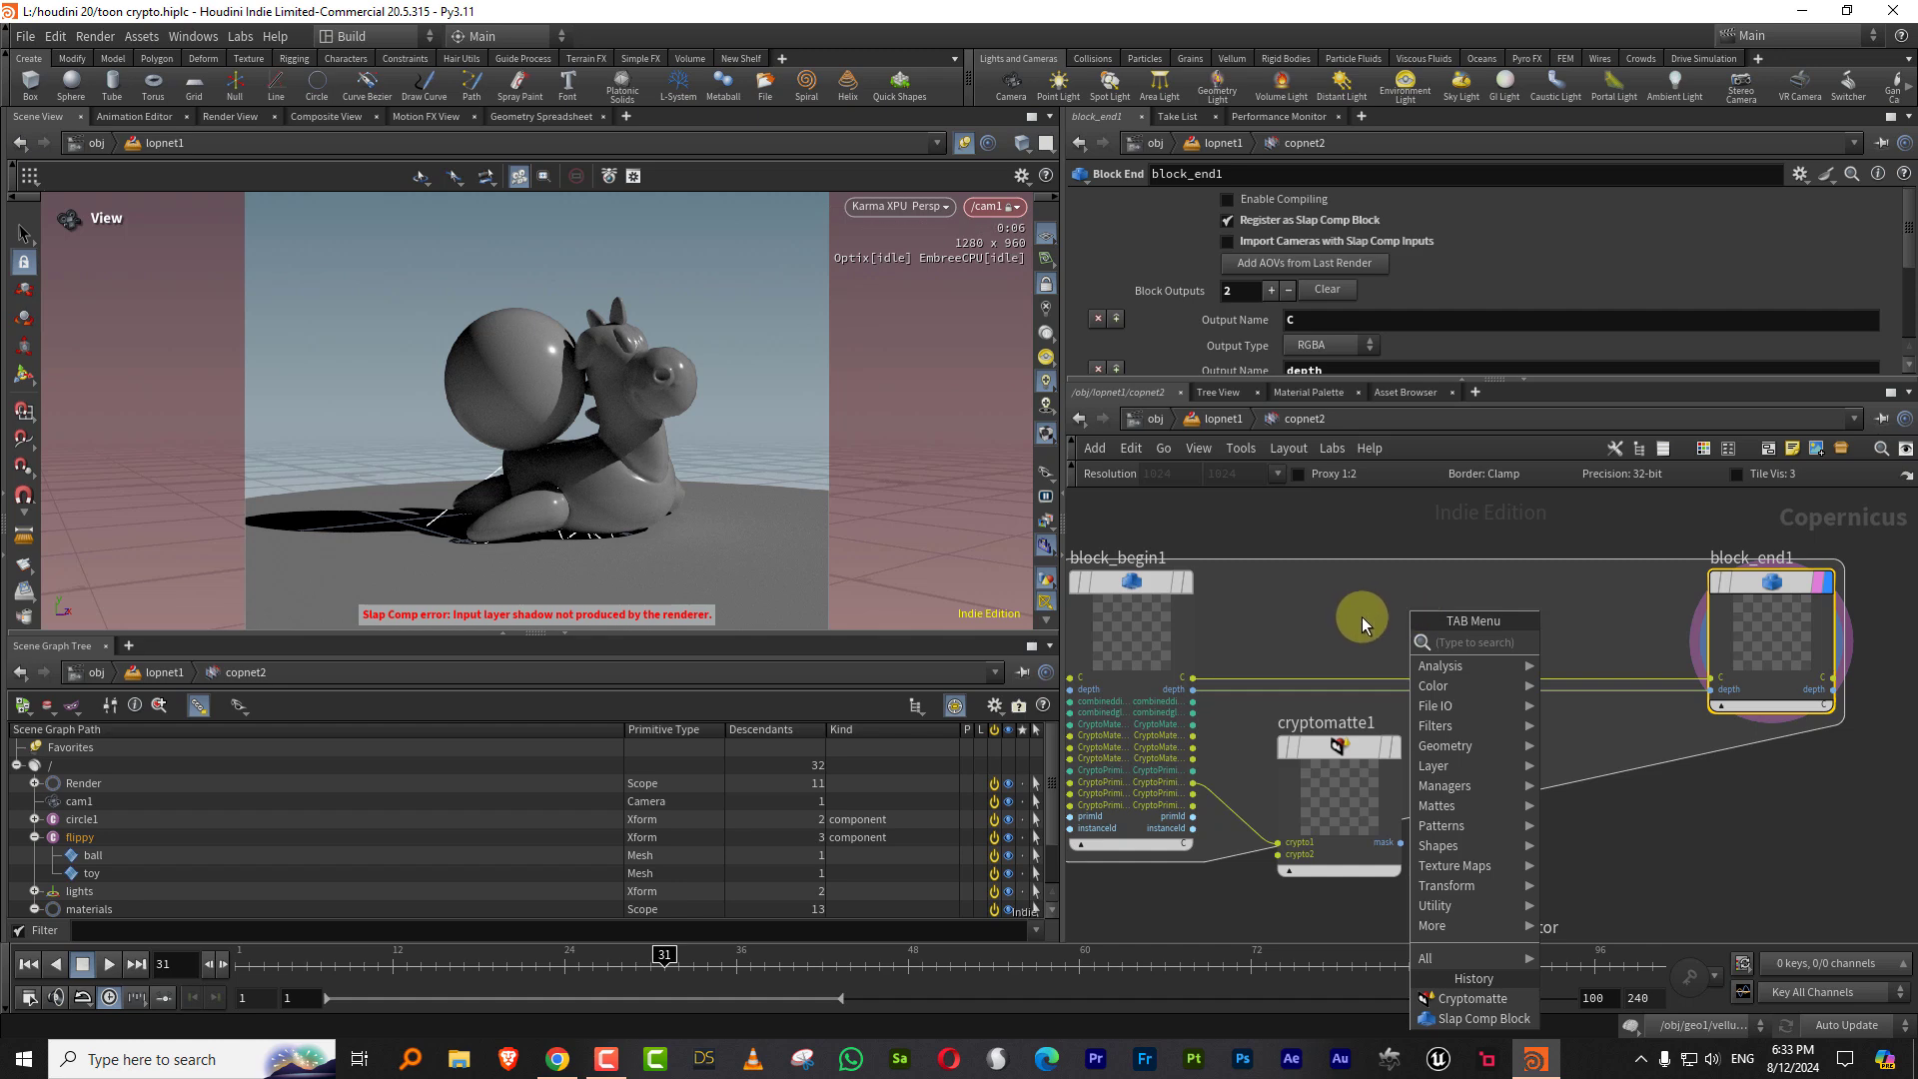
pyautogui.write('hsv')
pyautogui.click(1571, 636)
pyautogui.click(1492, 564)
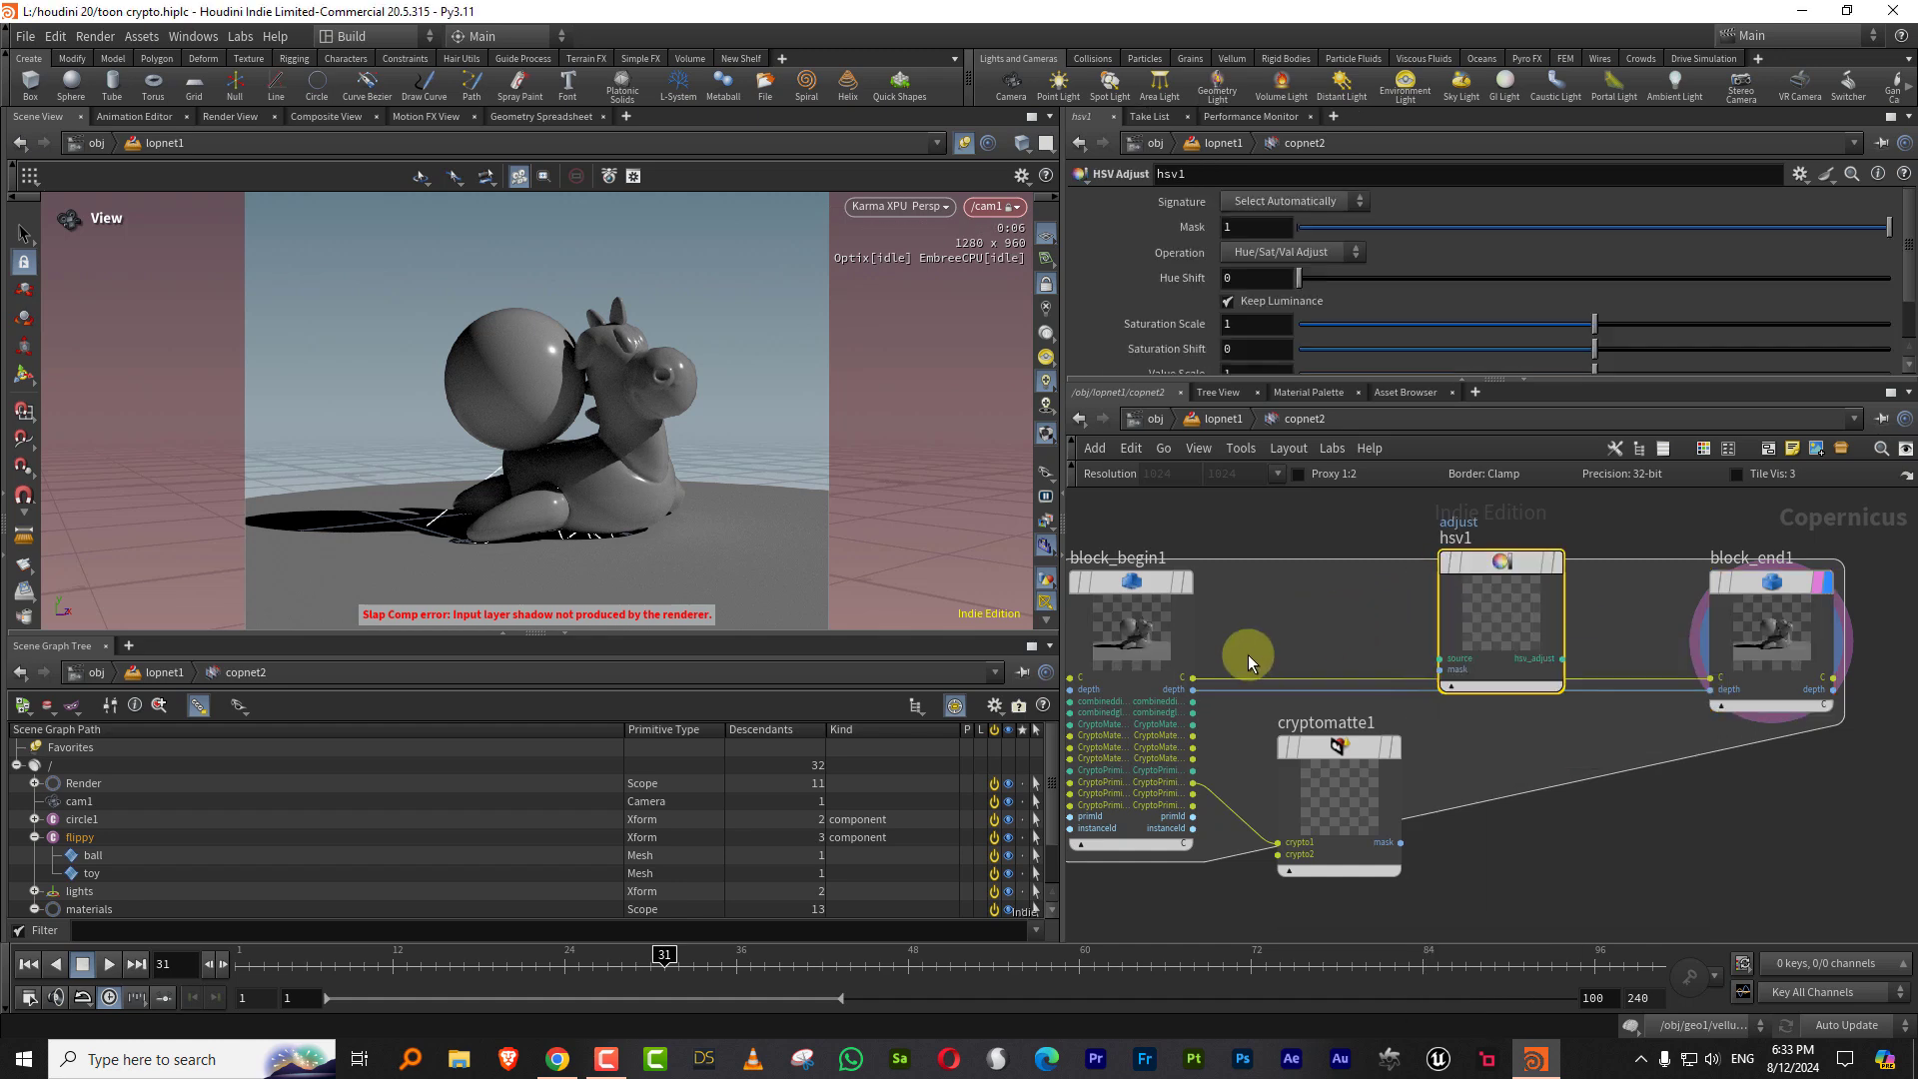
pyautogui.moveTo(1194, 678); pyautogui.dragTo(1440, 658)
pyautogui.click(1560, 661)
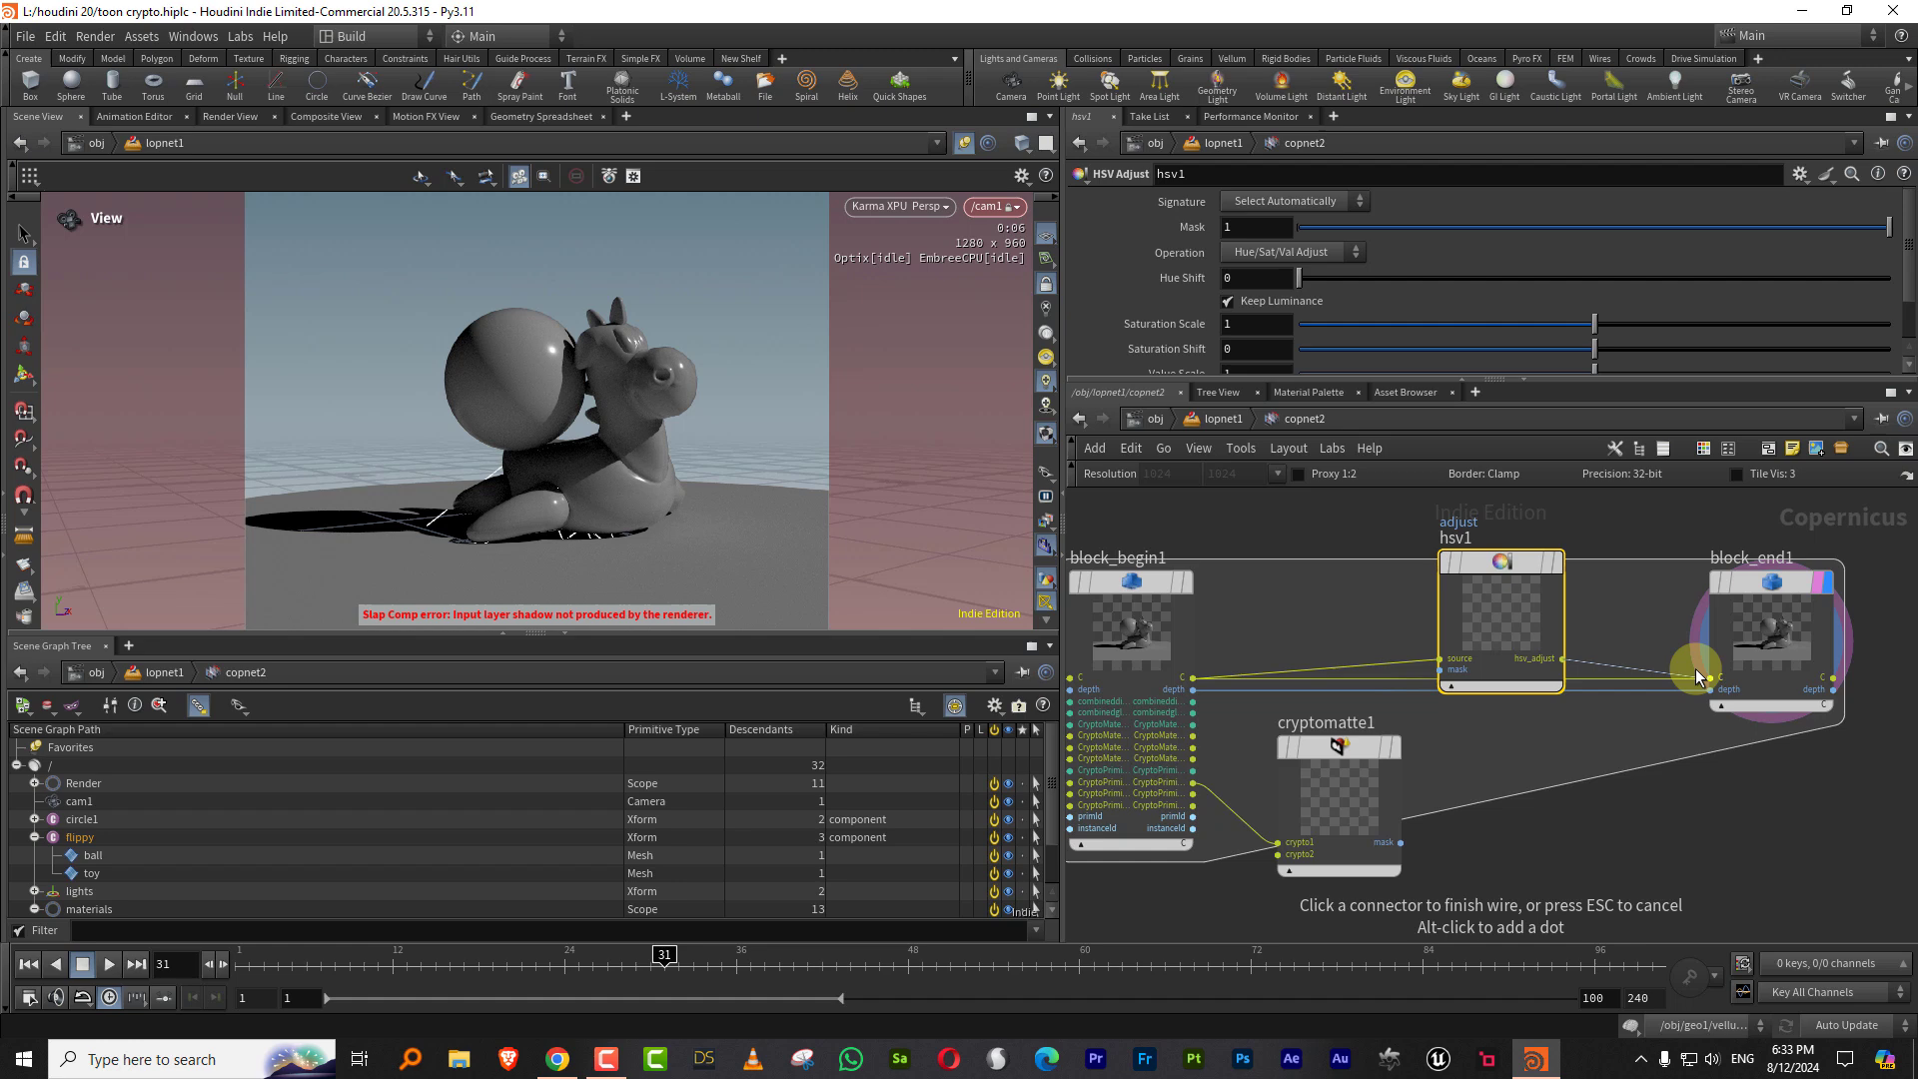
pyautogui.click(1710, 672)
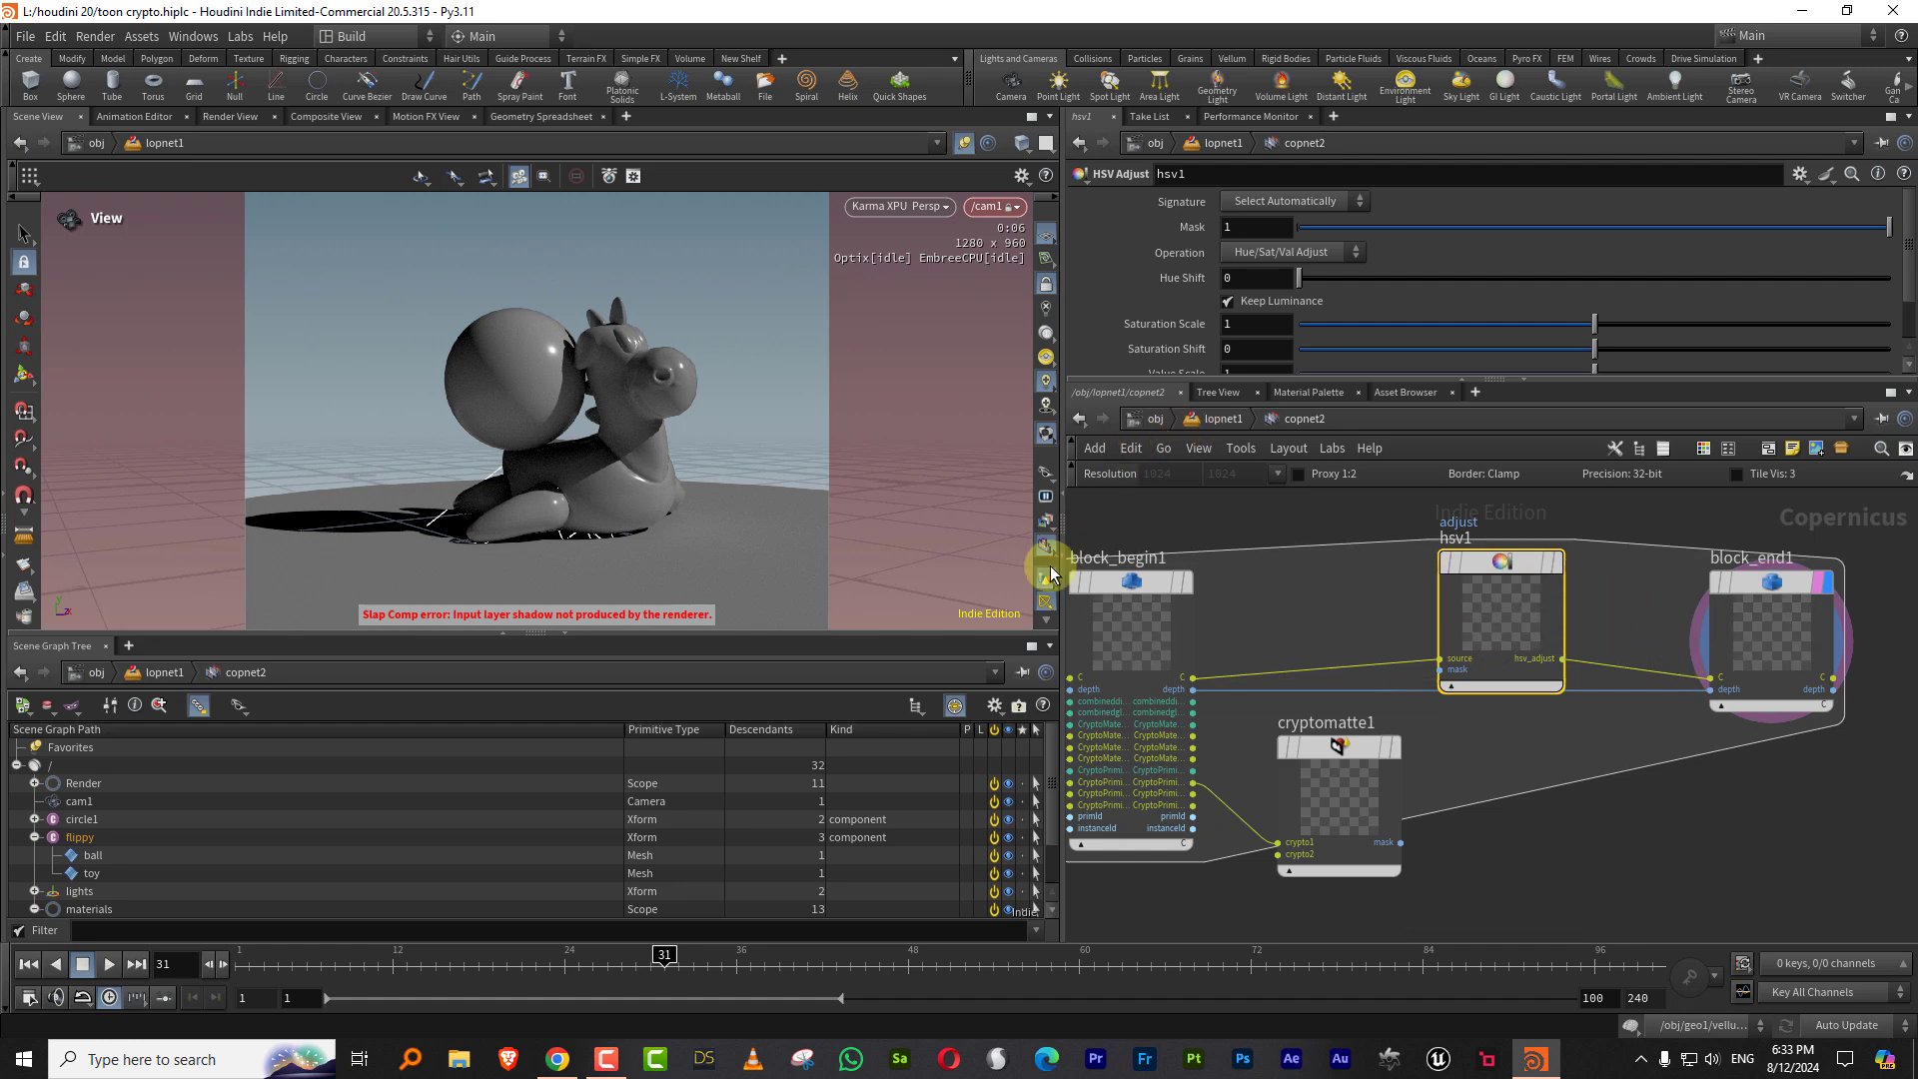
# Step: Switch the Scene View's slap comp to /obj/lopnet1/copnet2/block_end1 and raise hsv1's Value Scale to 1.673
pyautogui.click(1043, 545)
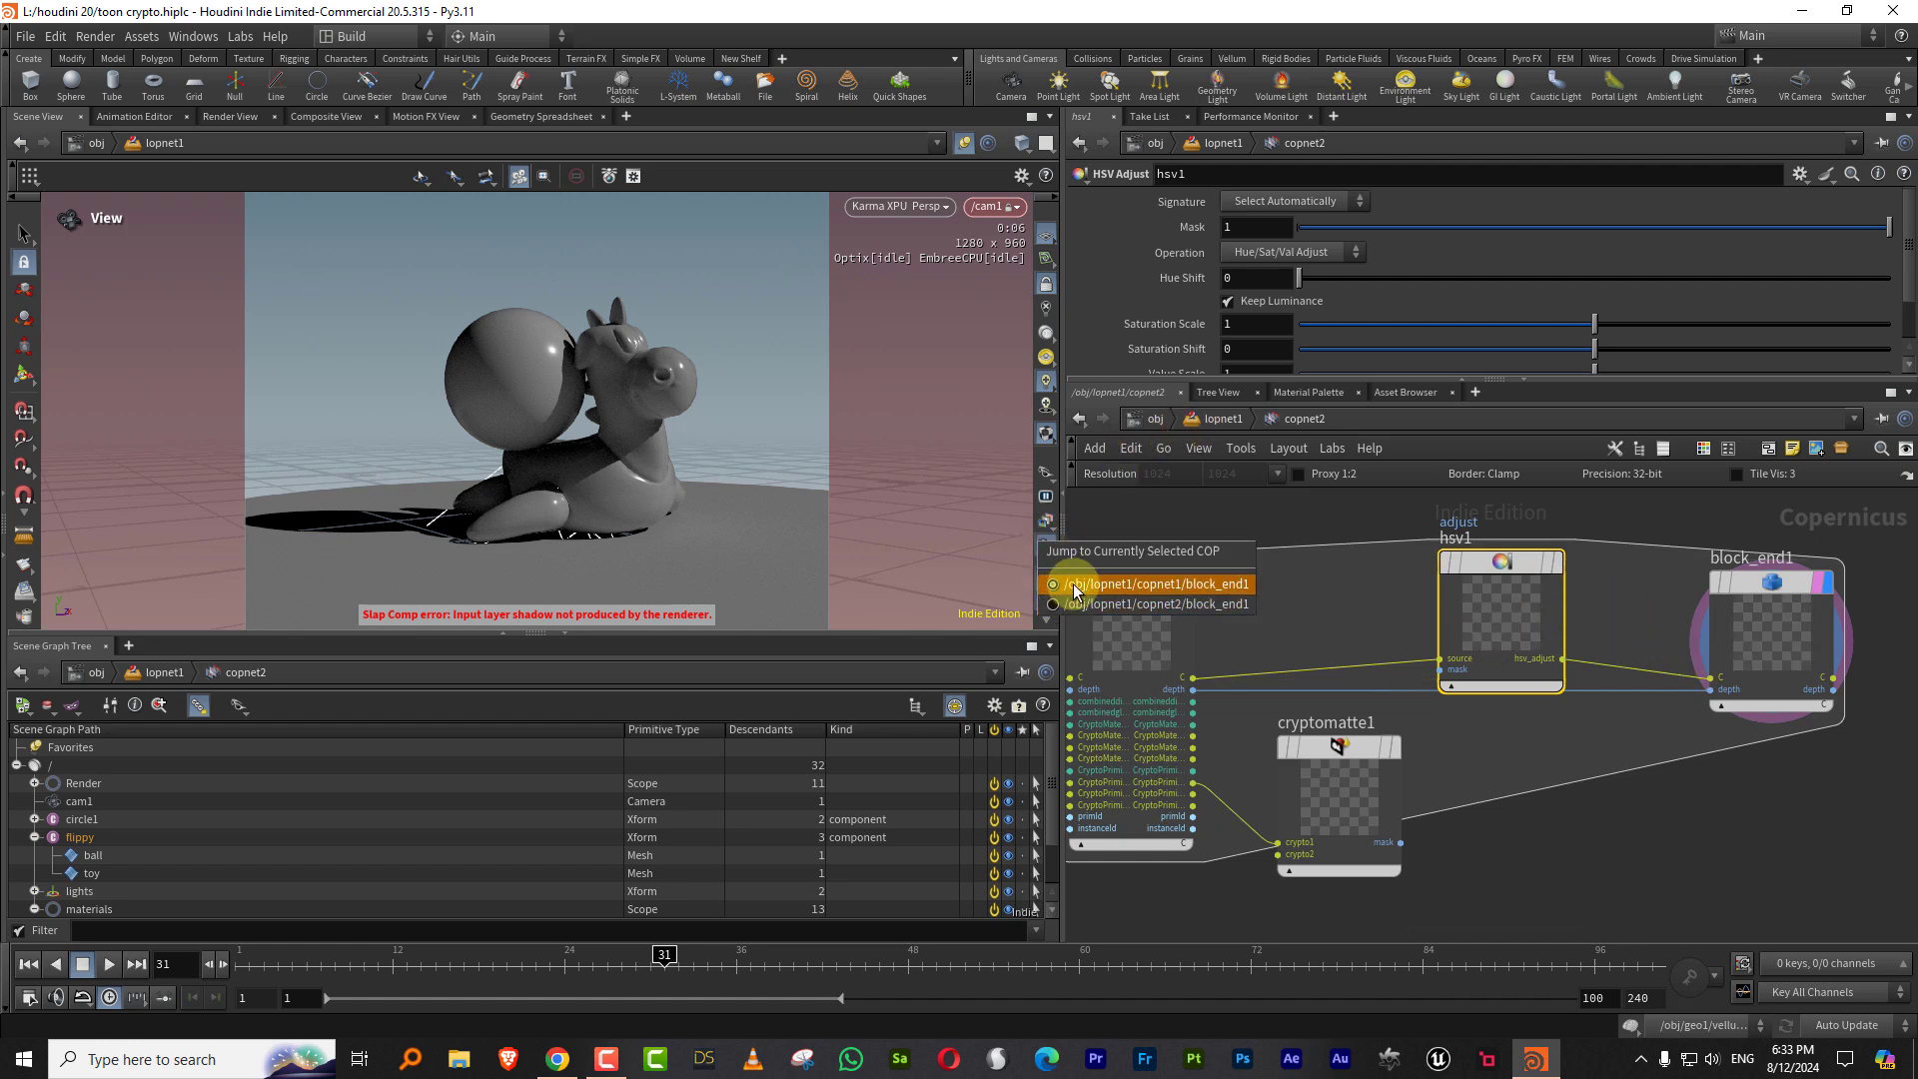
pyautogui.click(1190, 603)
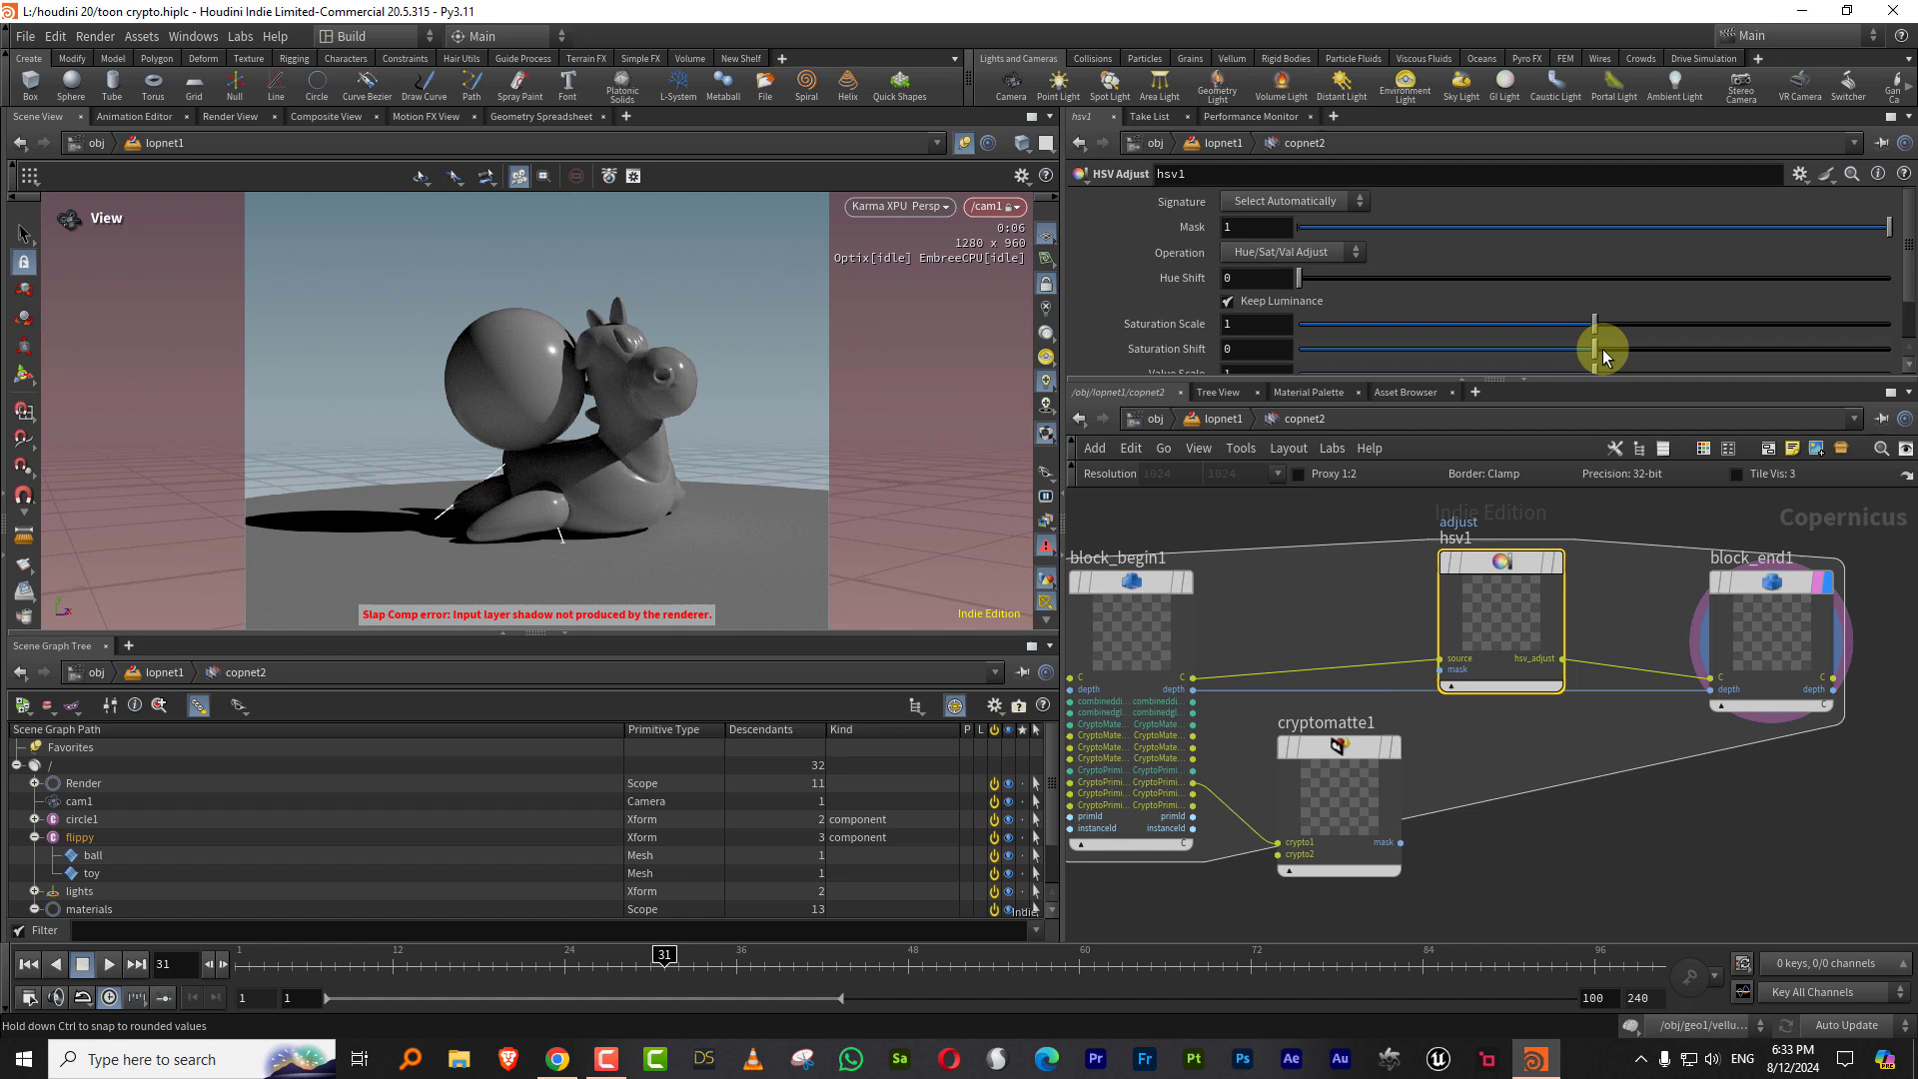
pyautogui.moveTo(1555, 378); pyautogui.dragTo(1747, 381)
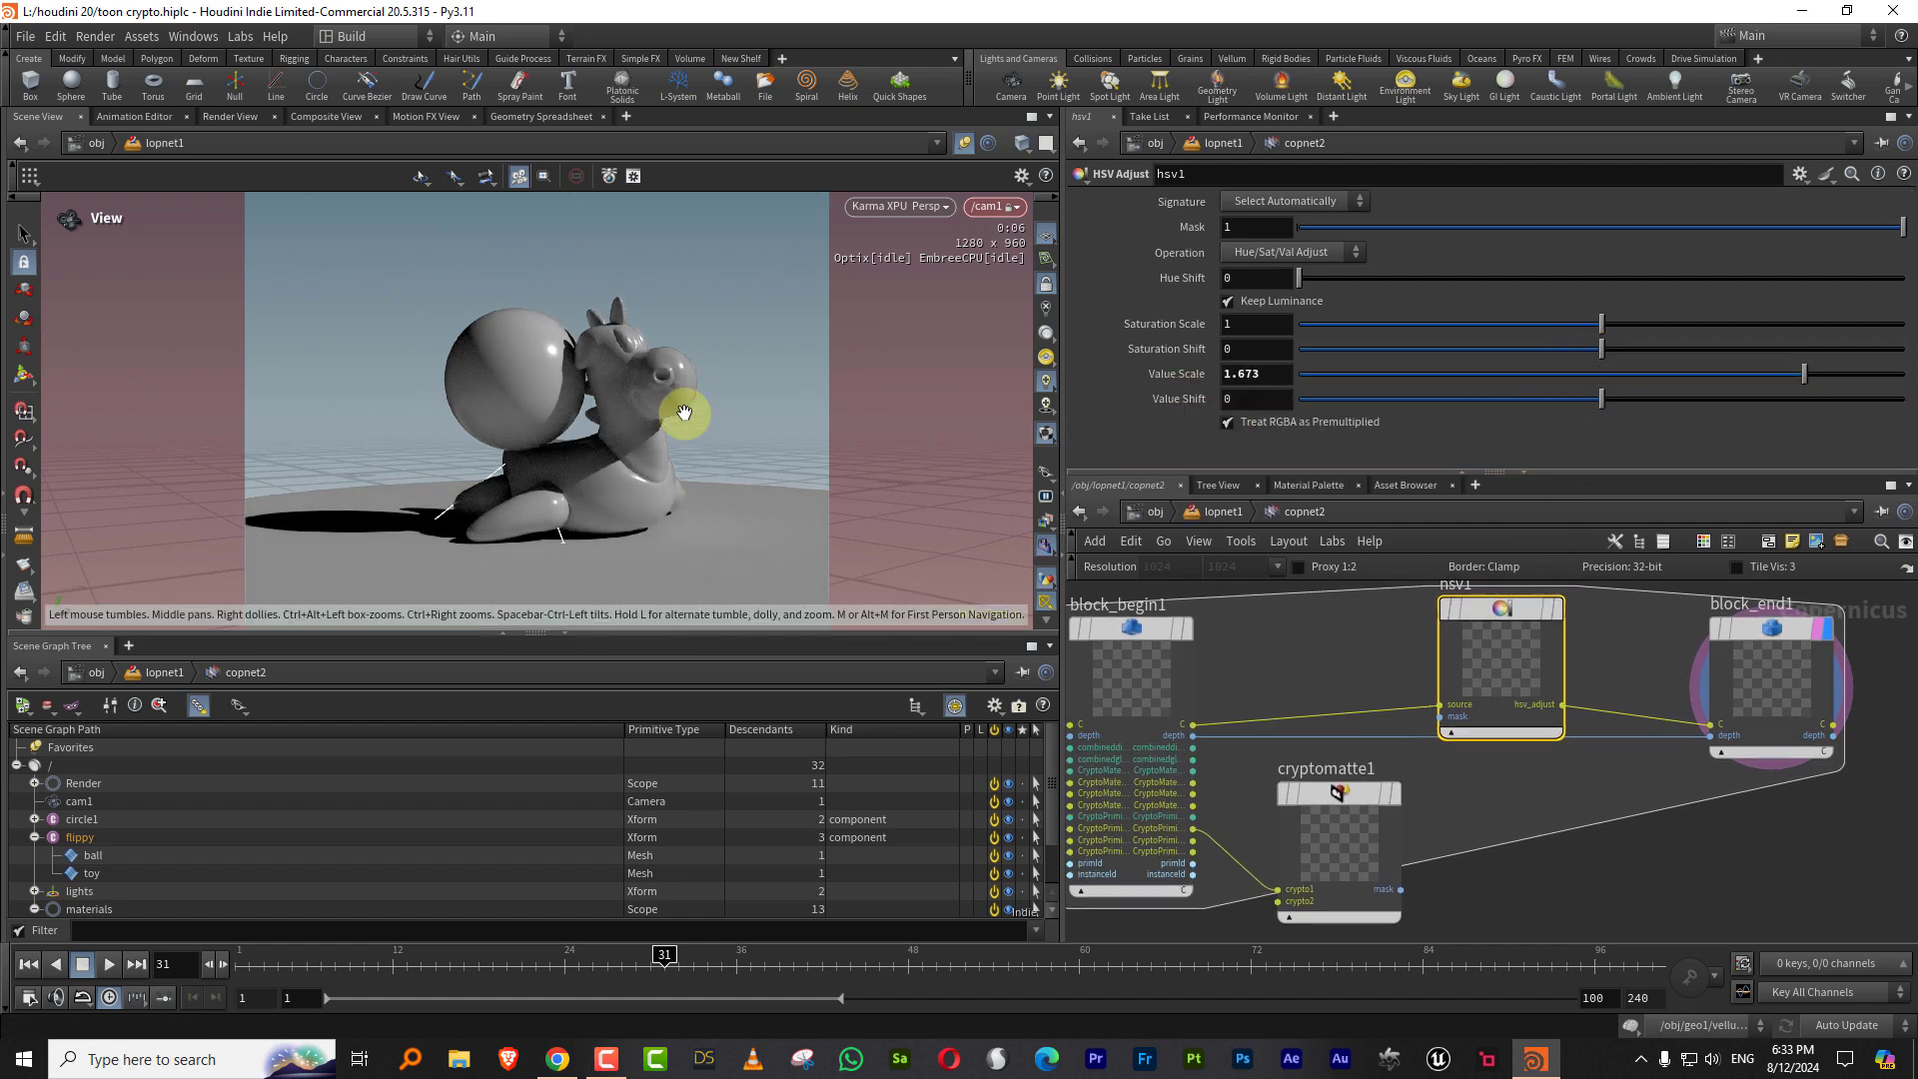
# Step: Connect cryptomatte1's mask output to hsv1's mask input and set the Value Scale to 1.455
pyautogui.click(1401, 889)
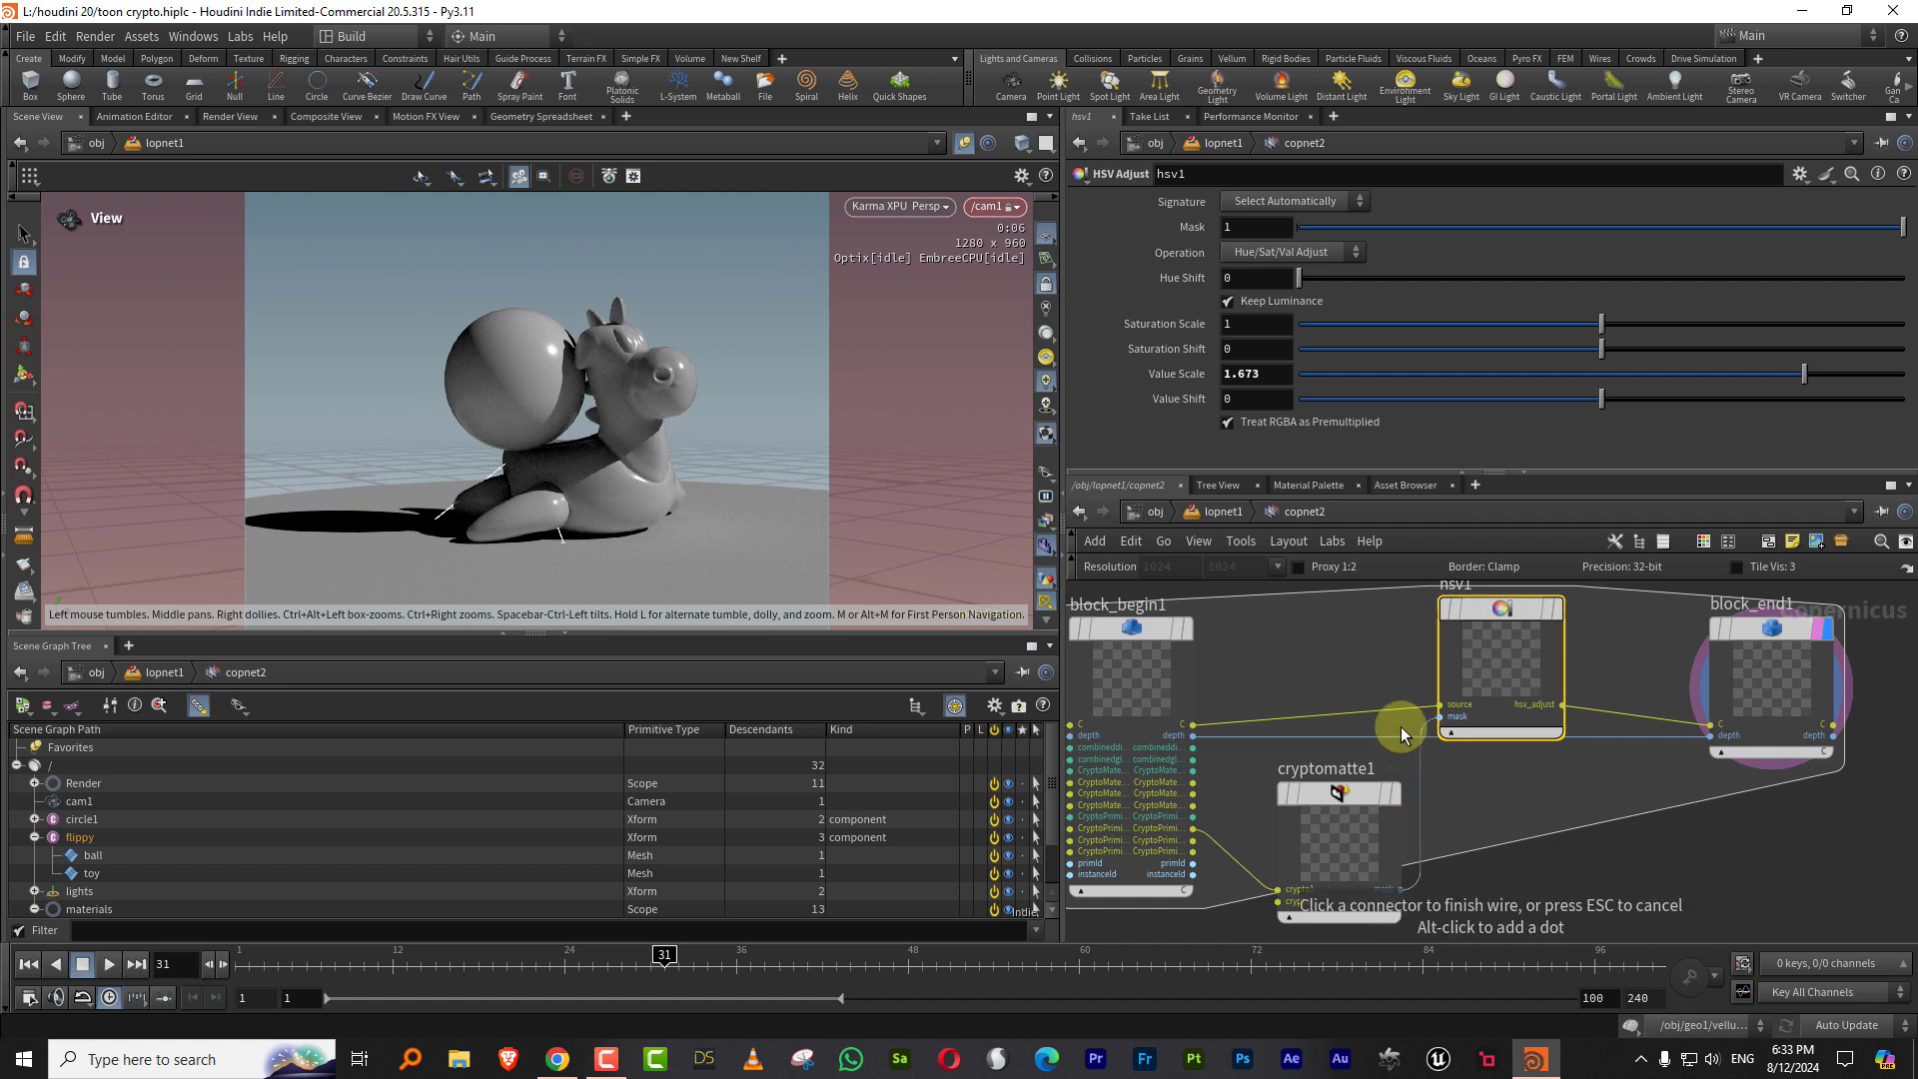
pyautogui.click(1438, 716)
pyautogui.moveTo(1804, 374); pyautogui.dragTo(1328, 373)
pyautogui.moveTo(1563, 399); pyautogui.dragTo(1735, 406)
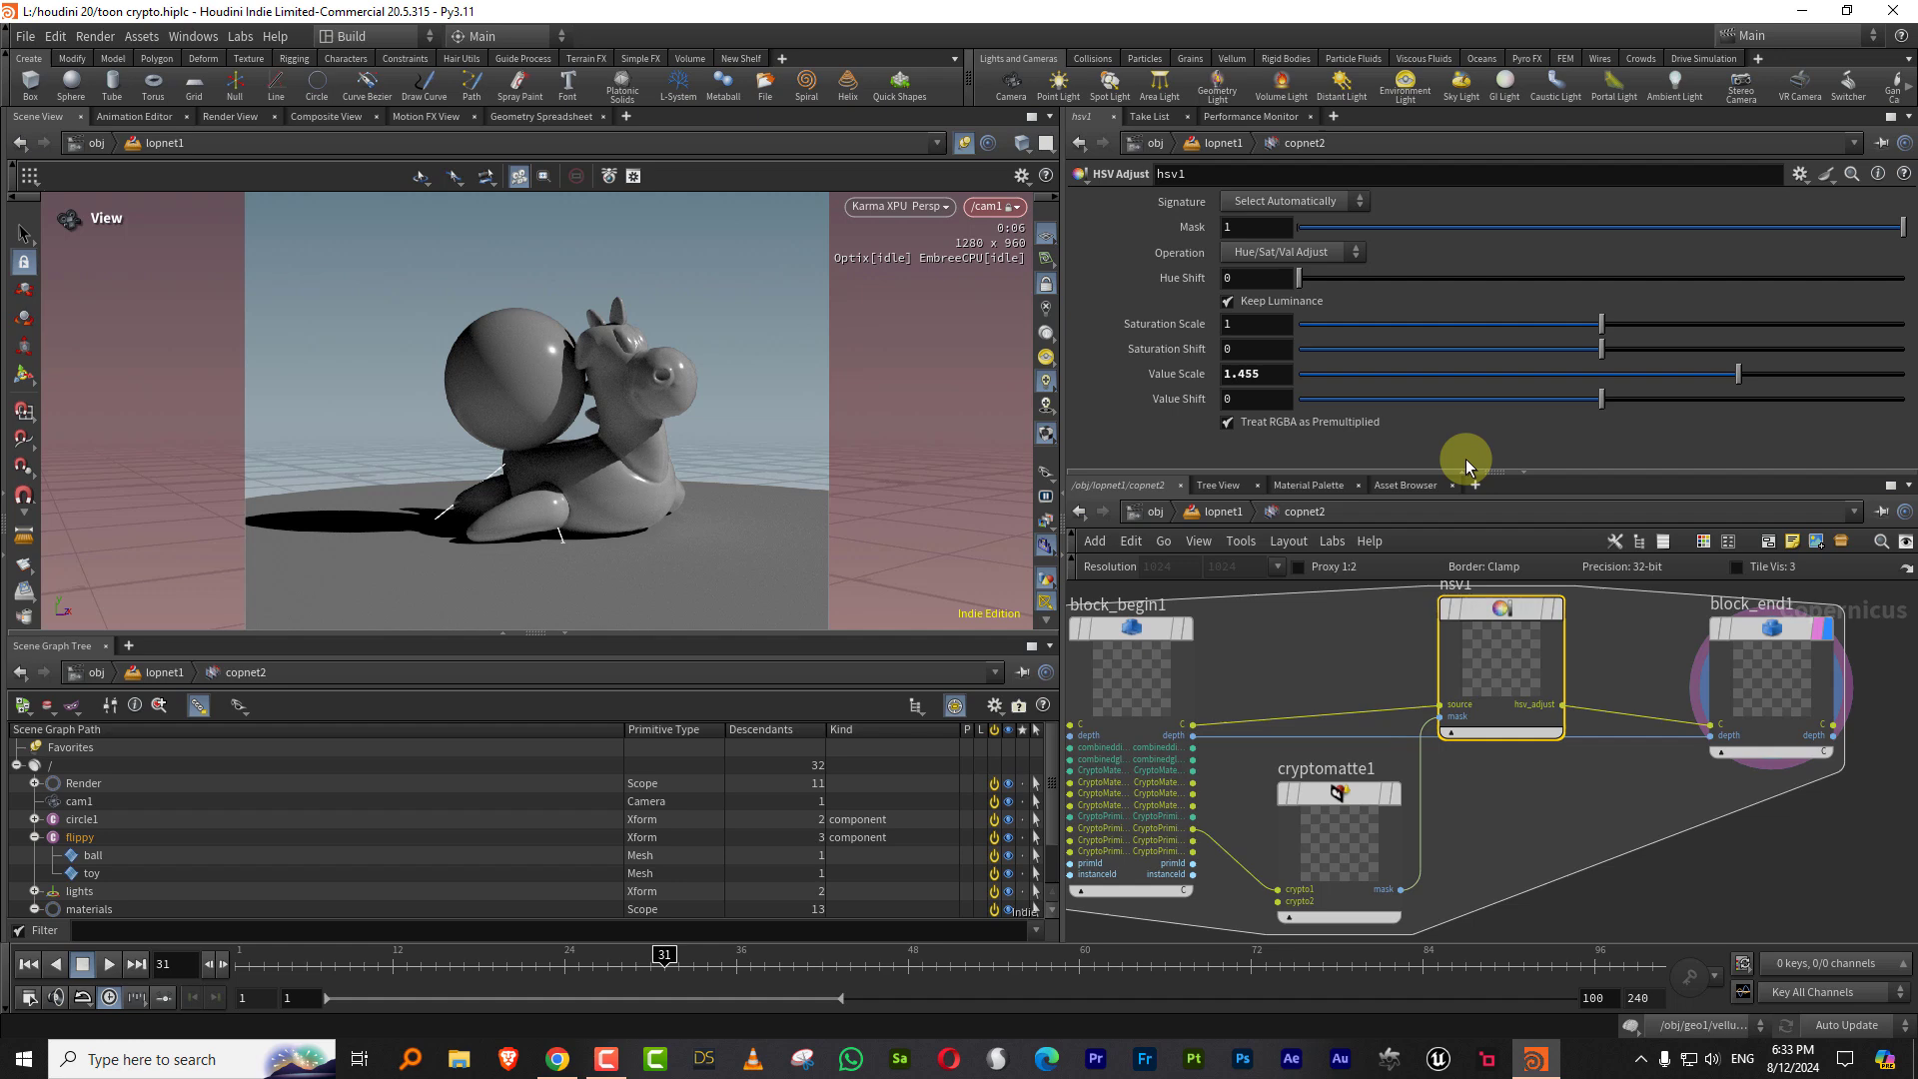
# Step: Add a File node below the slap comp block, display it and show its image in the Composite View
pyautogui.moveTo(1361, 470); pyautogui.dragTo(1340, 303)
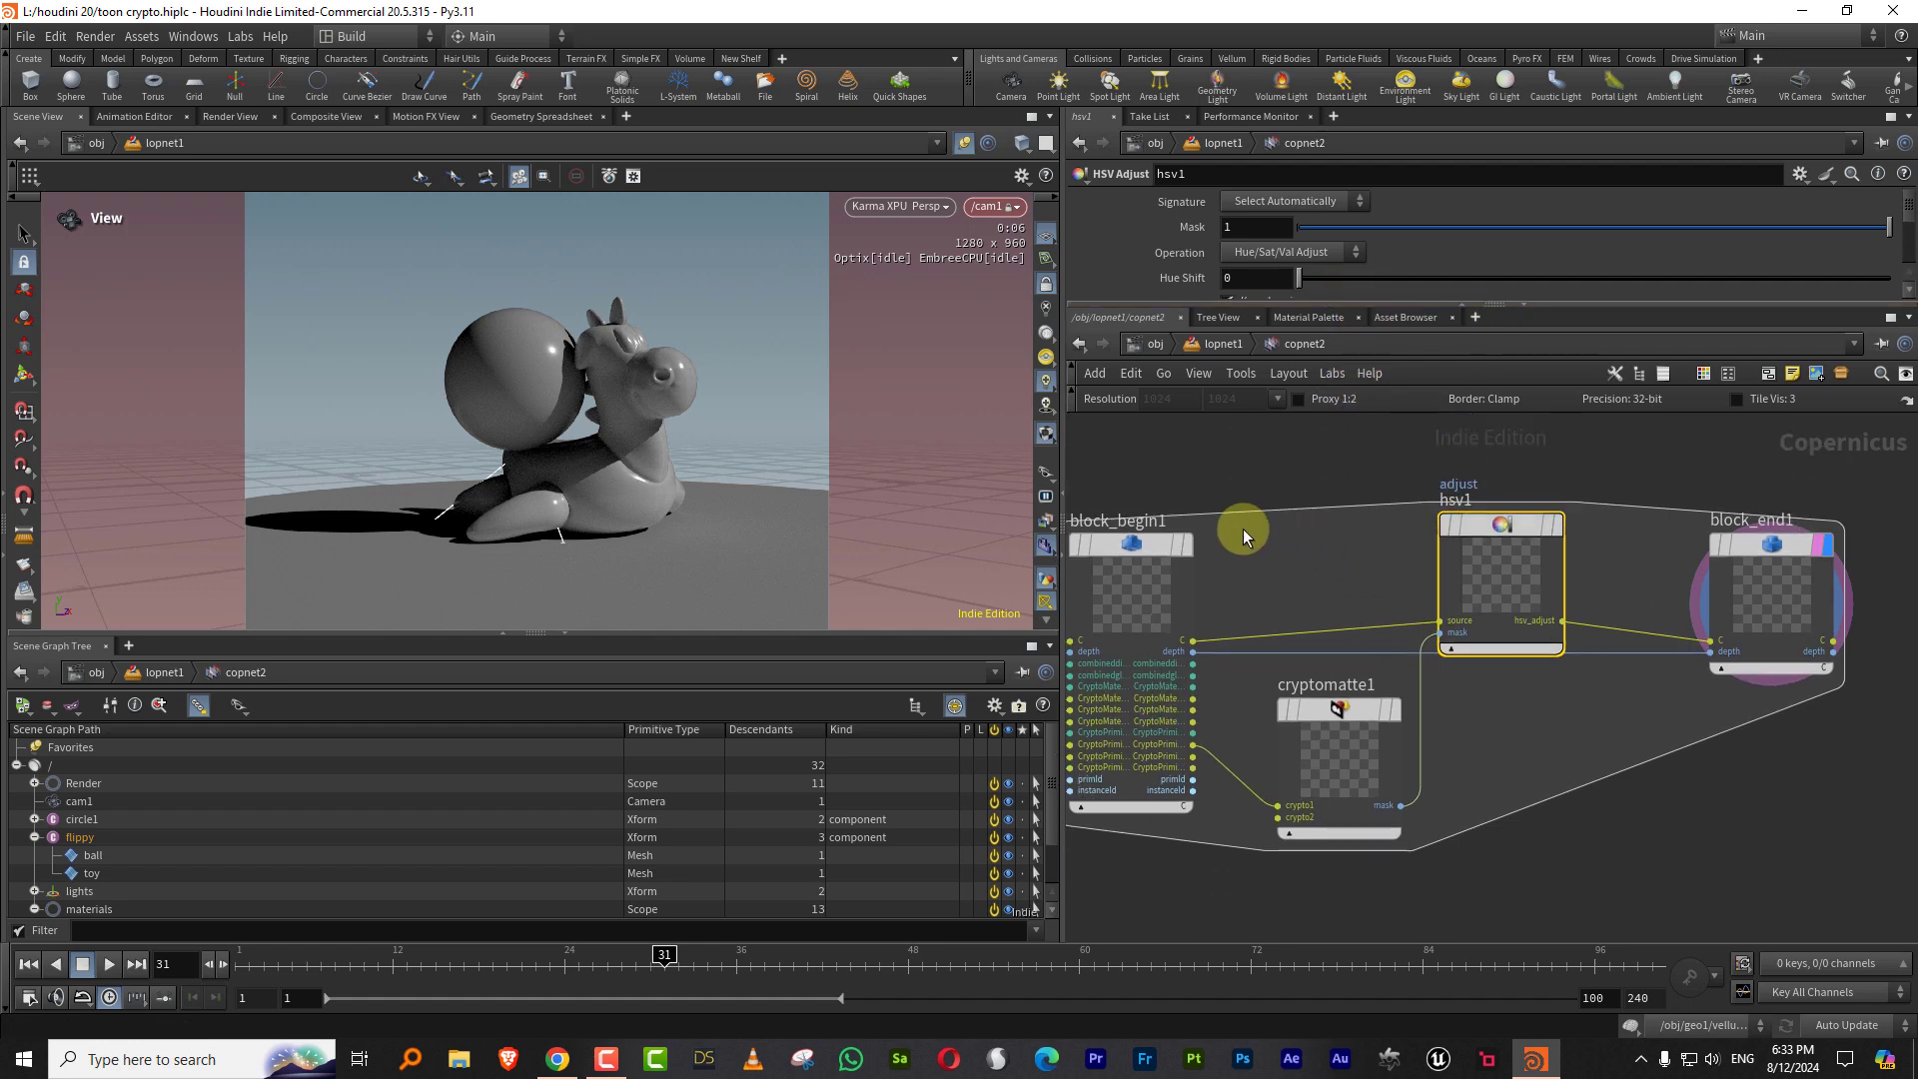
pyautogui.scroll(-2, 1299, 527)
pyautogui.moveTo(1300, 526); pyautogui.dragTo(1476, 490, button='middle')
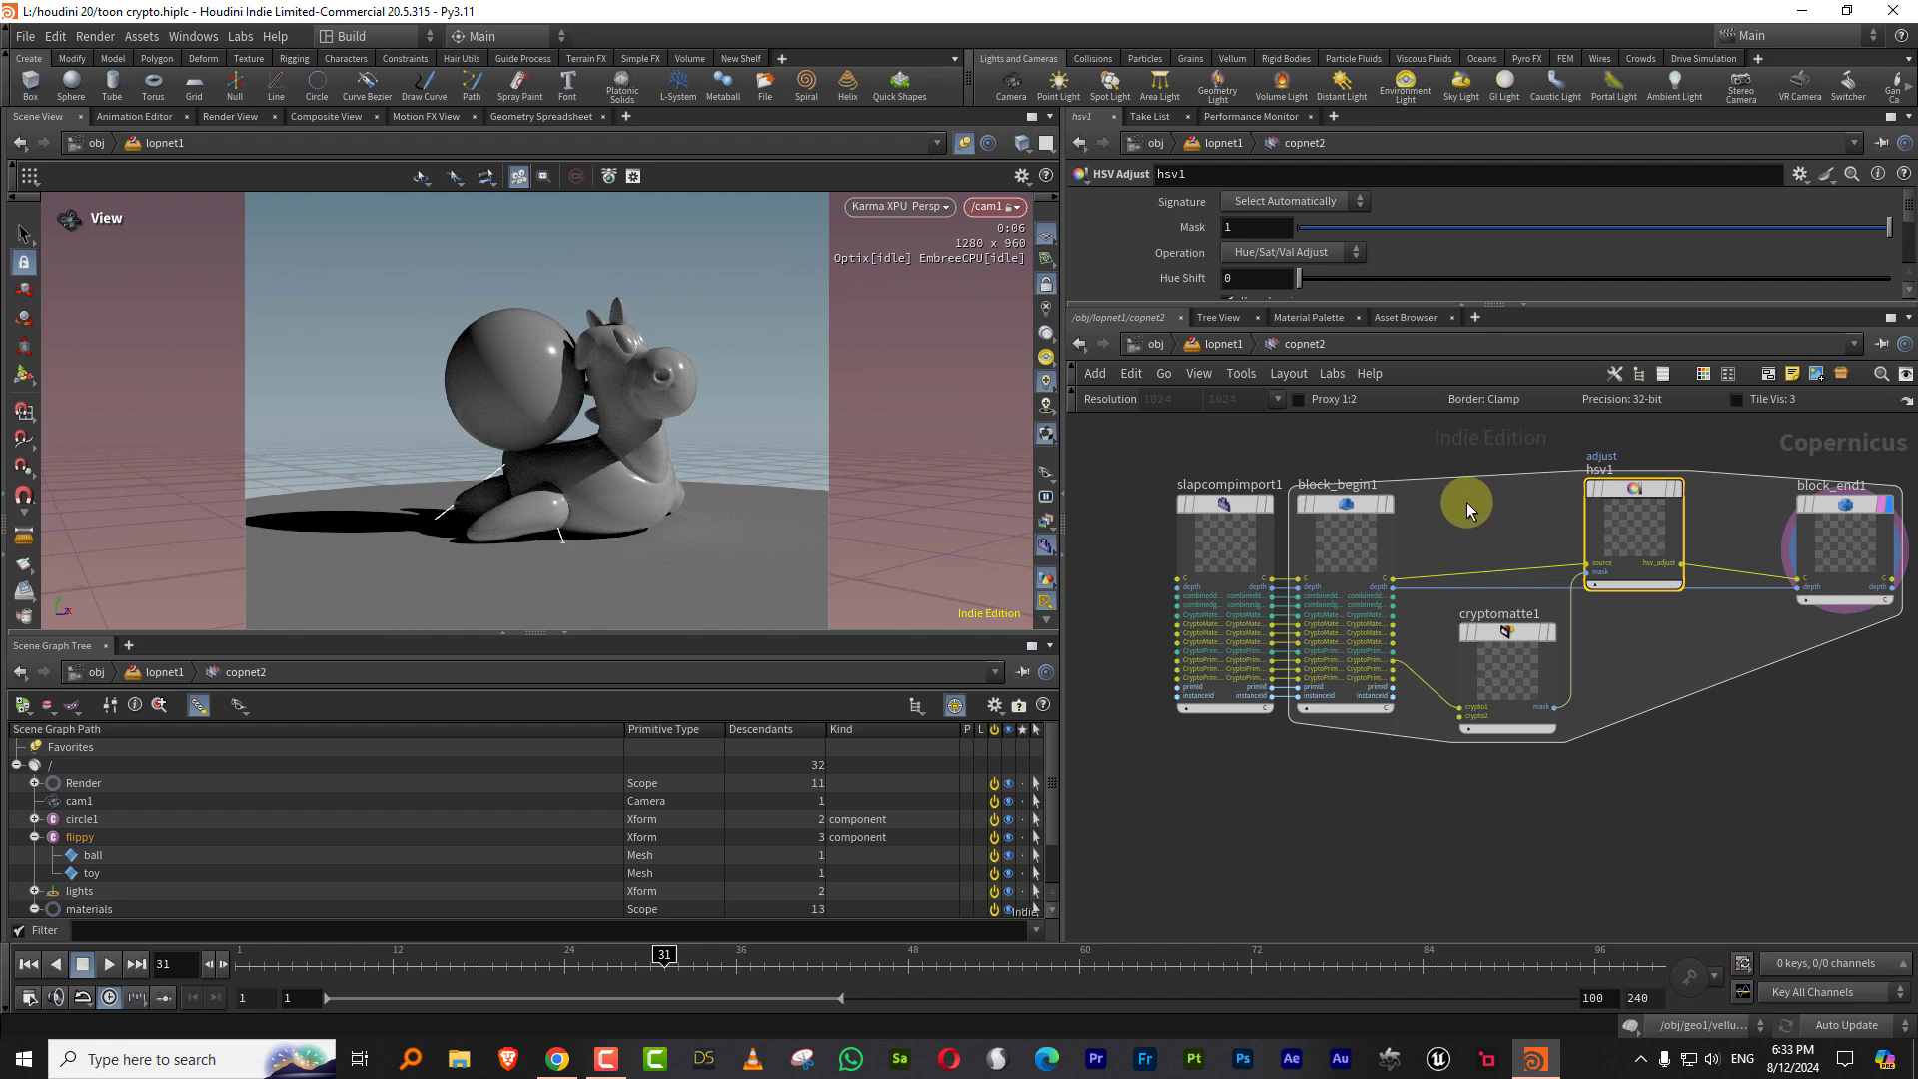
pyautogui.moveTo(1293, 807); pyautogui.dragTo(1275, 645, button='middle')
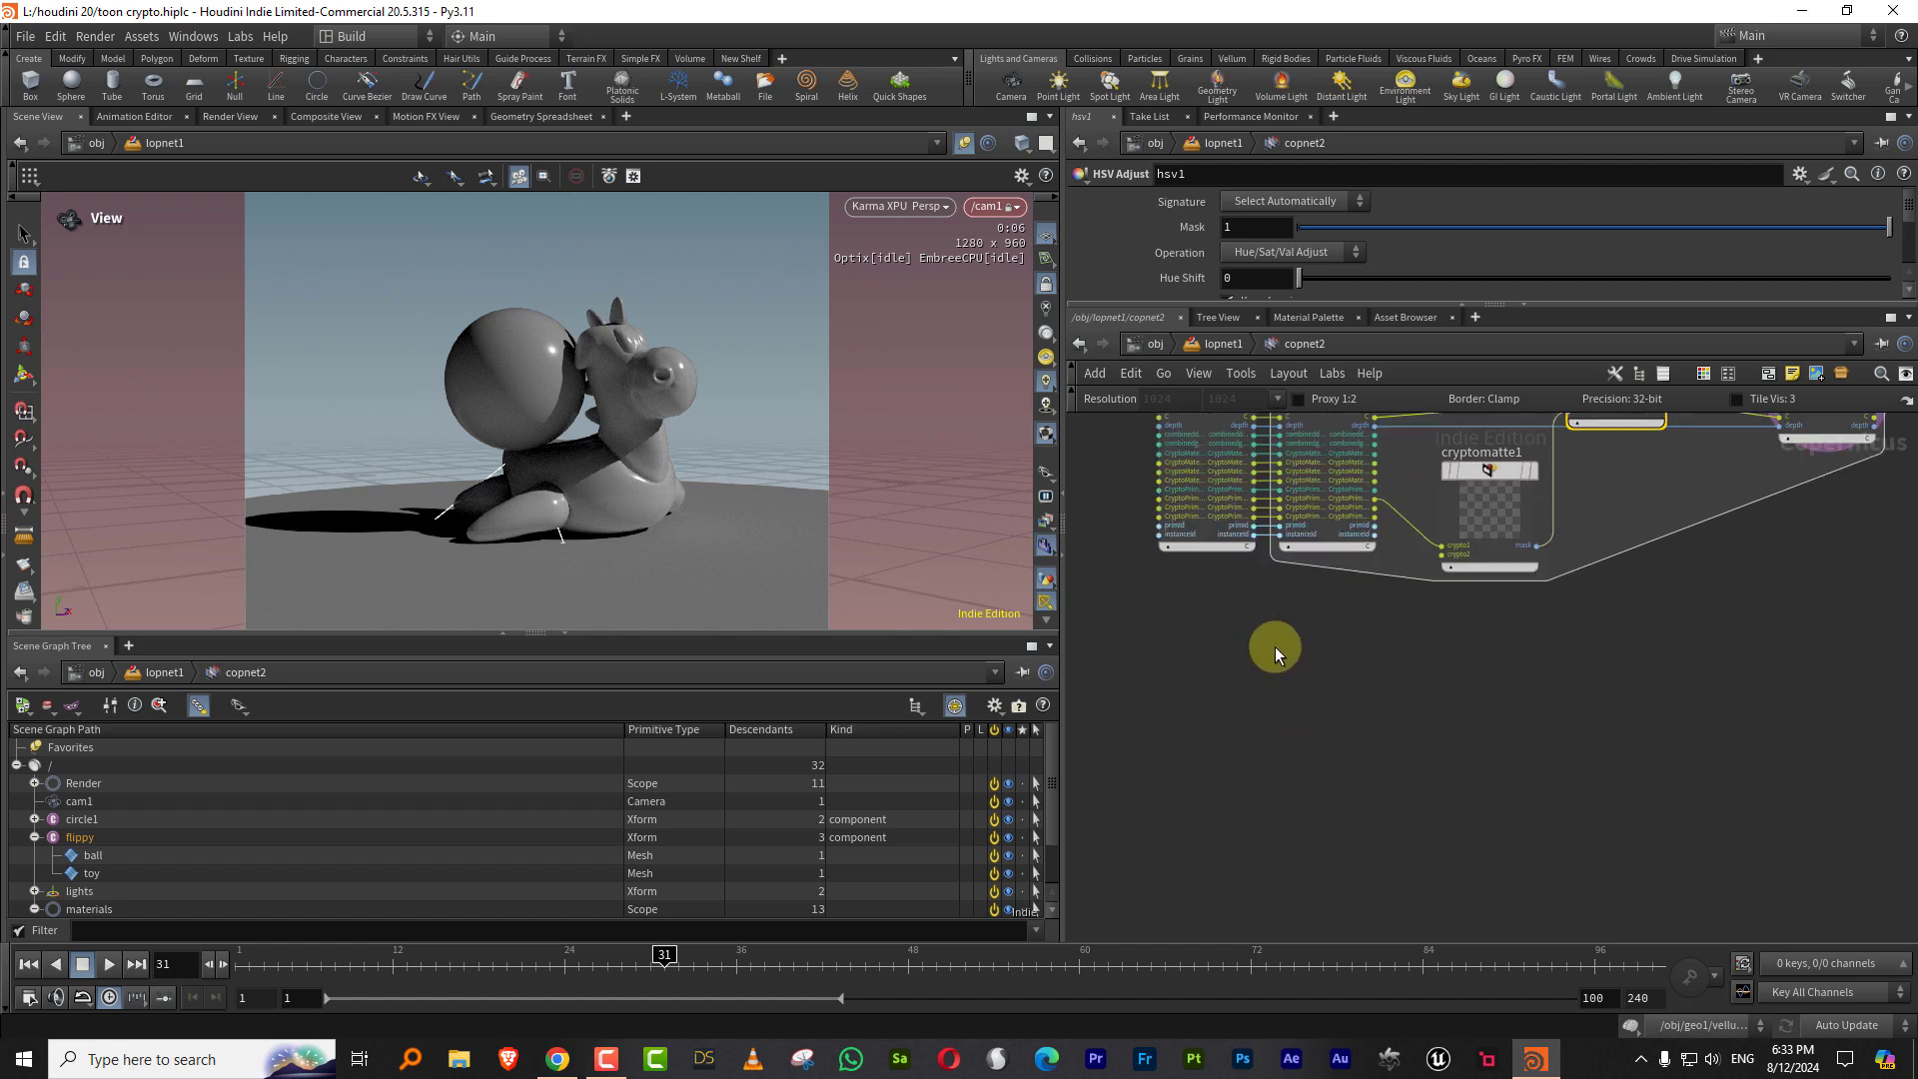
pyautogui.press('Tab')
pyautogui.write('file')
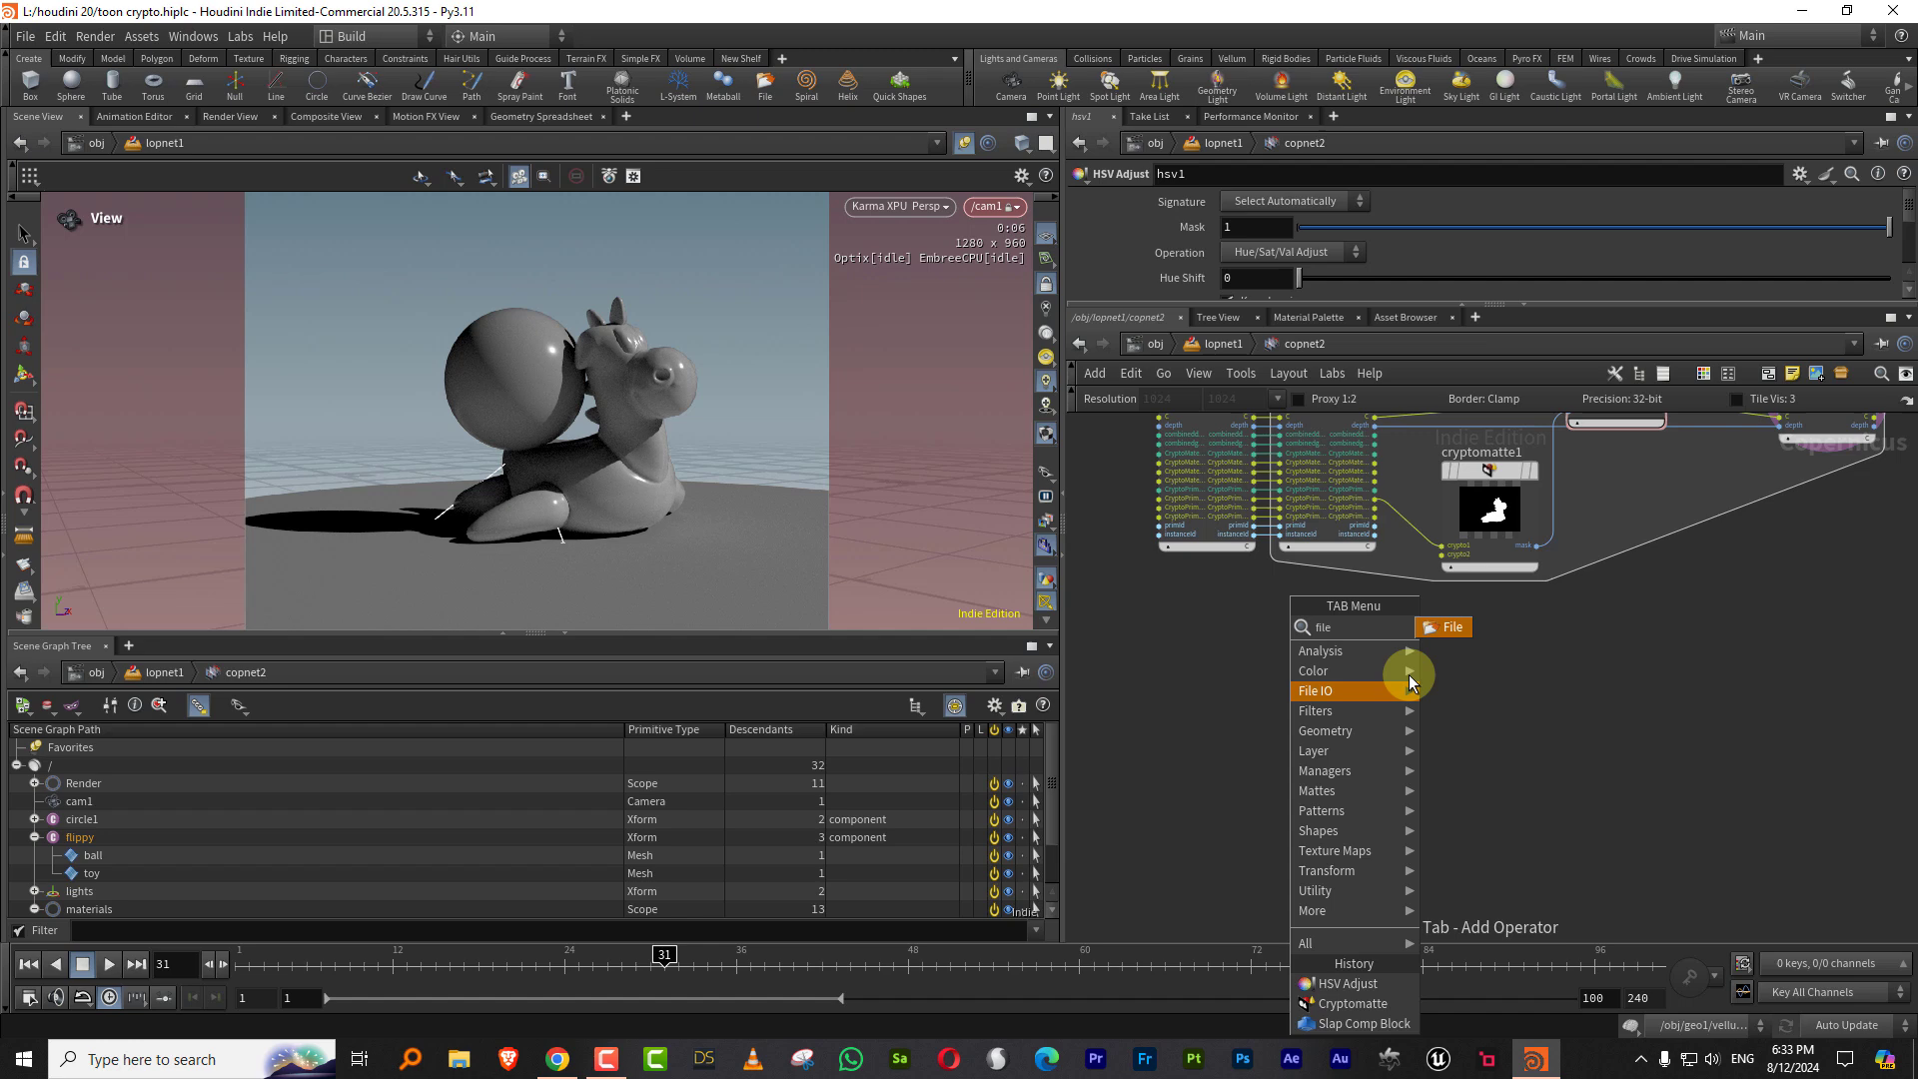
pyautogui.click(1447, 629)
pyautogui.click(1352, 724)
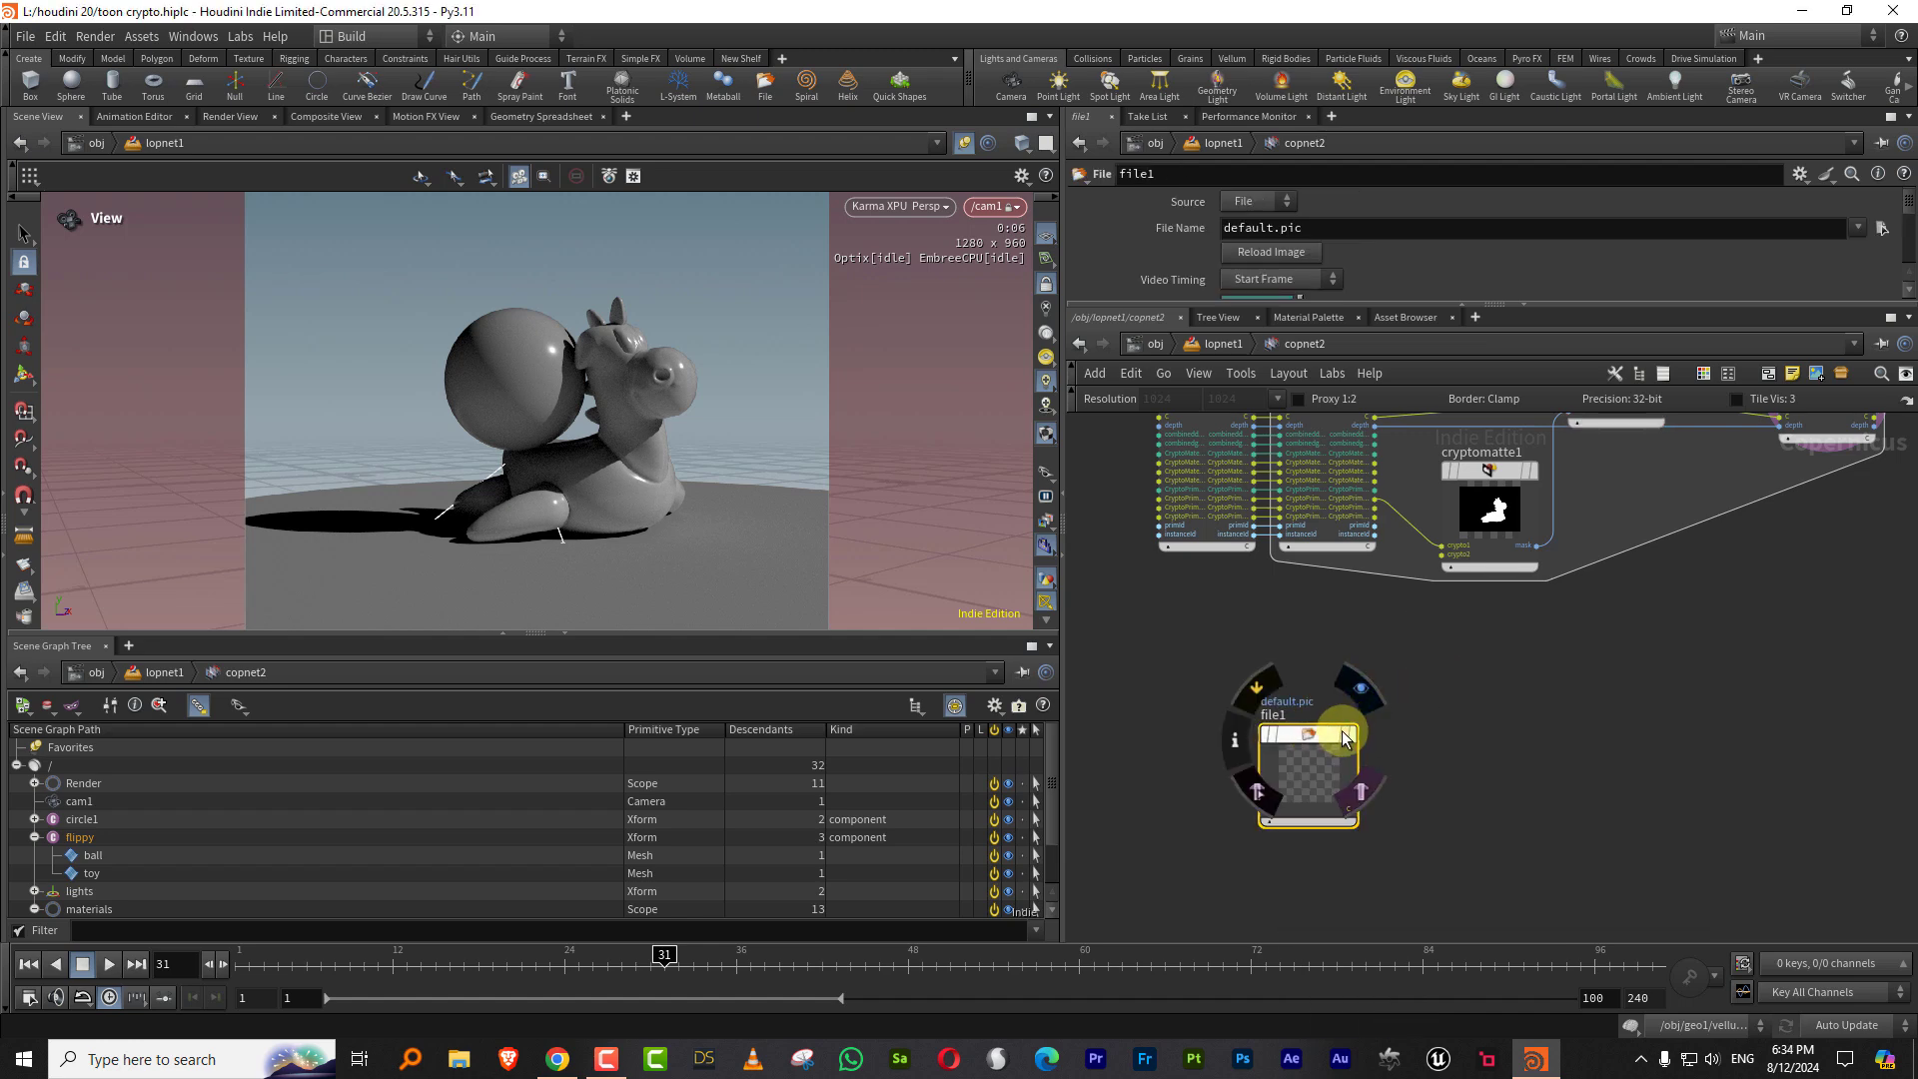
pyautogui.click(1344, 734)
pyautogui.click(1352, 735)
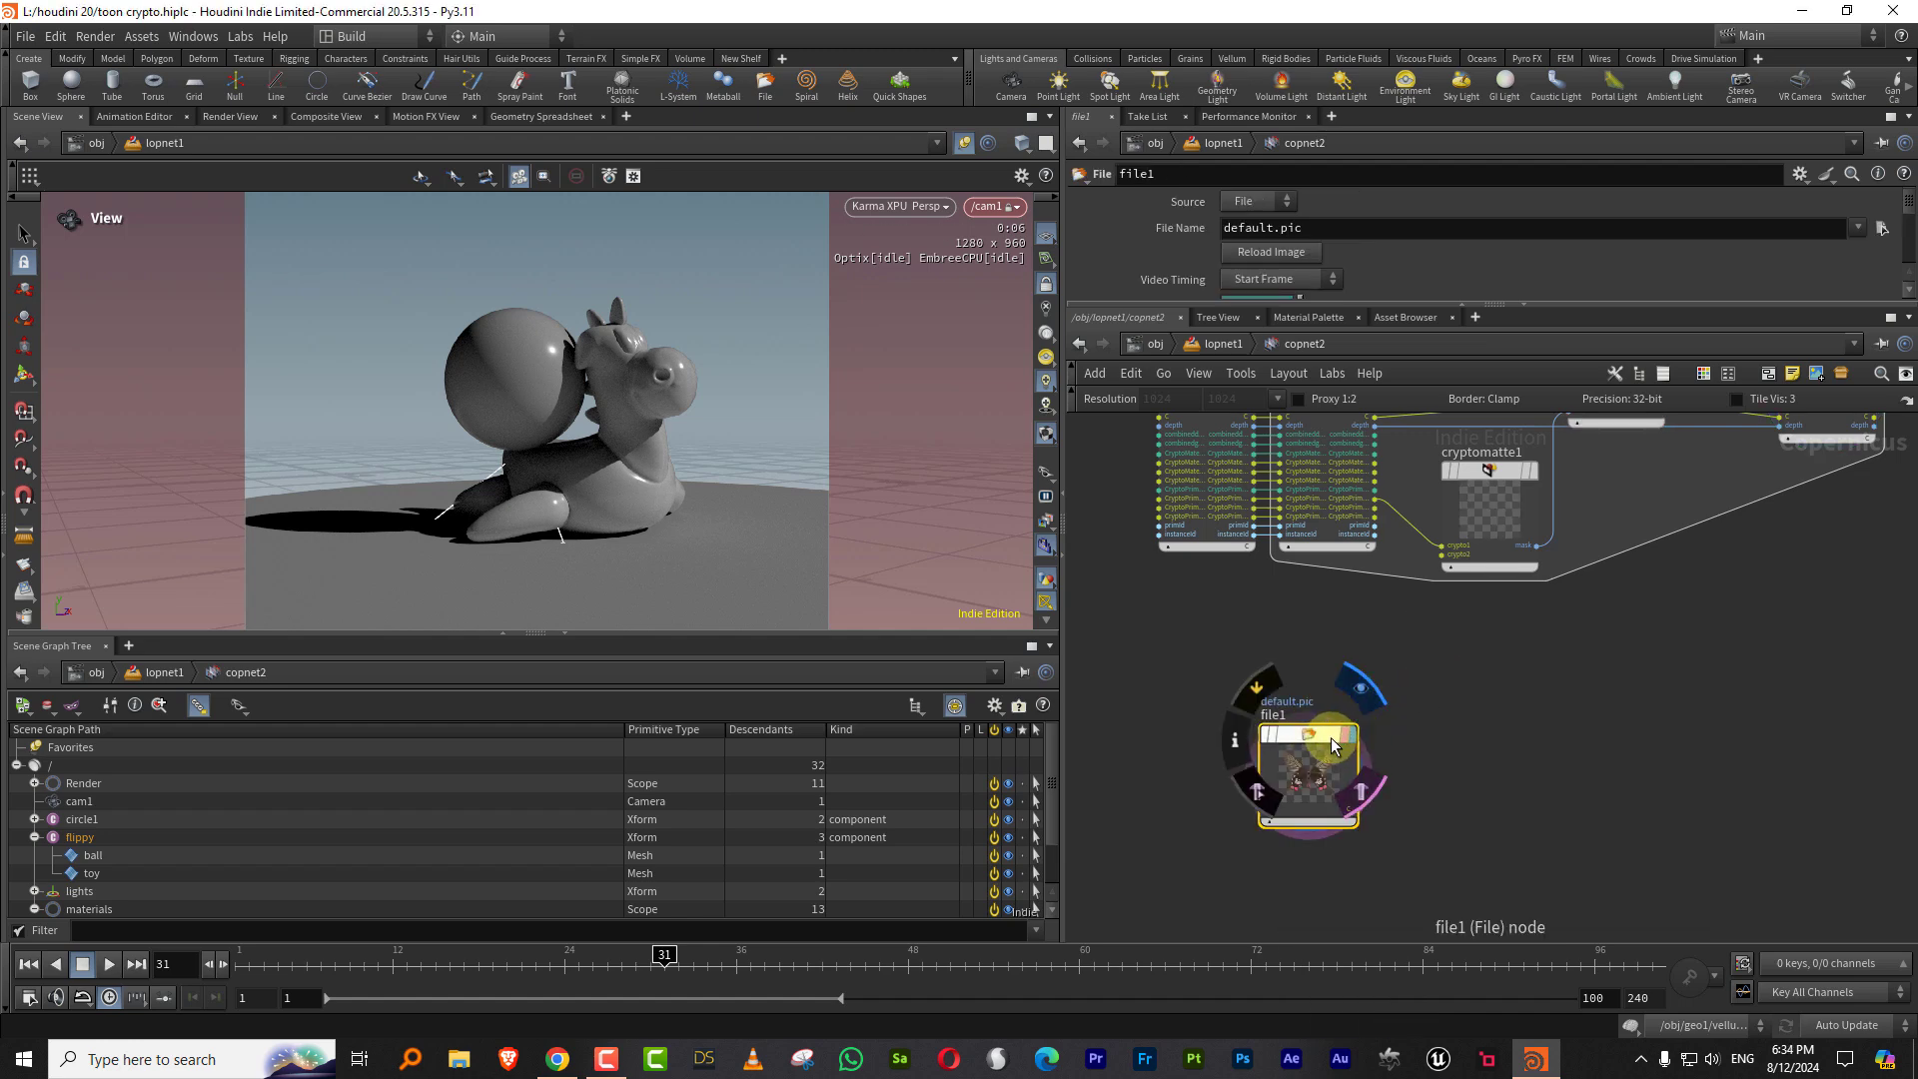
pyautogui.click(329, 116)
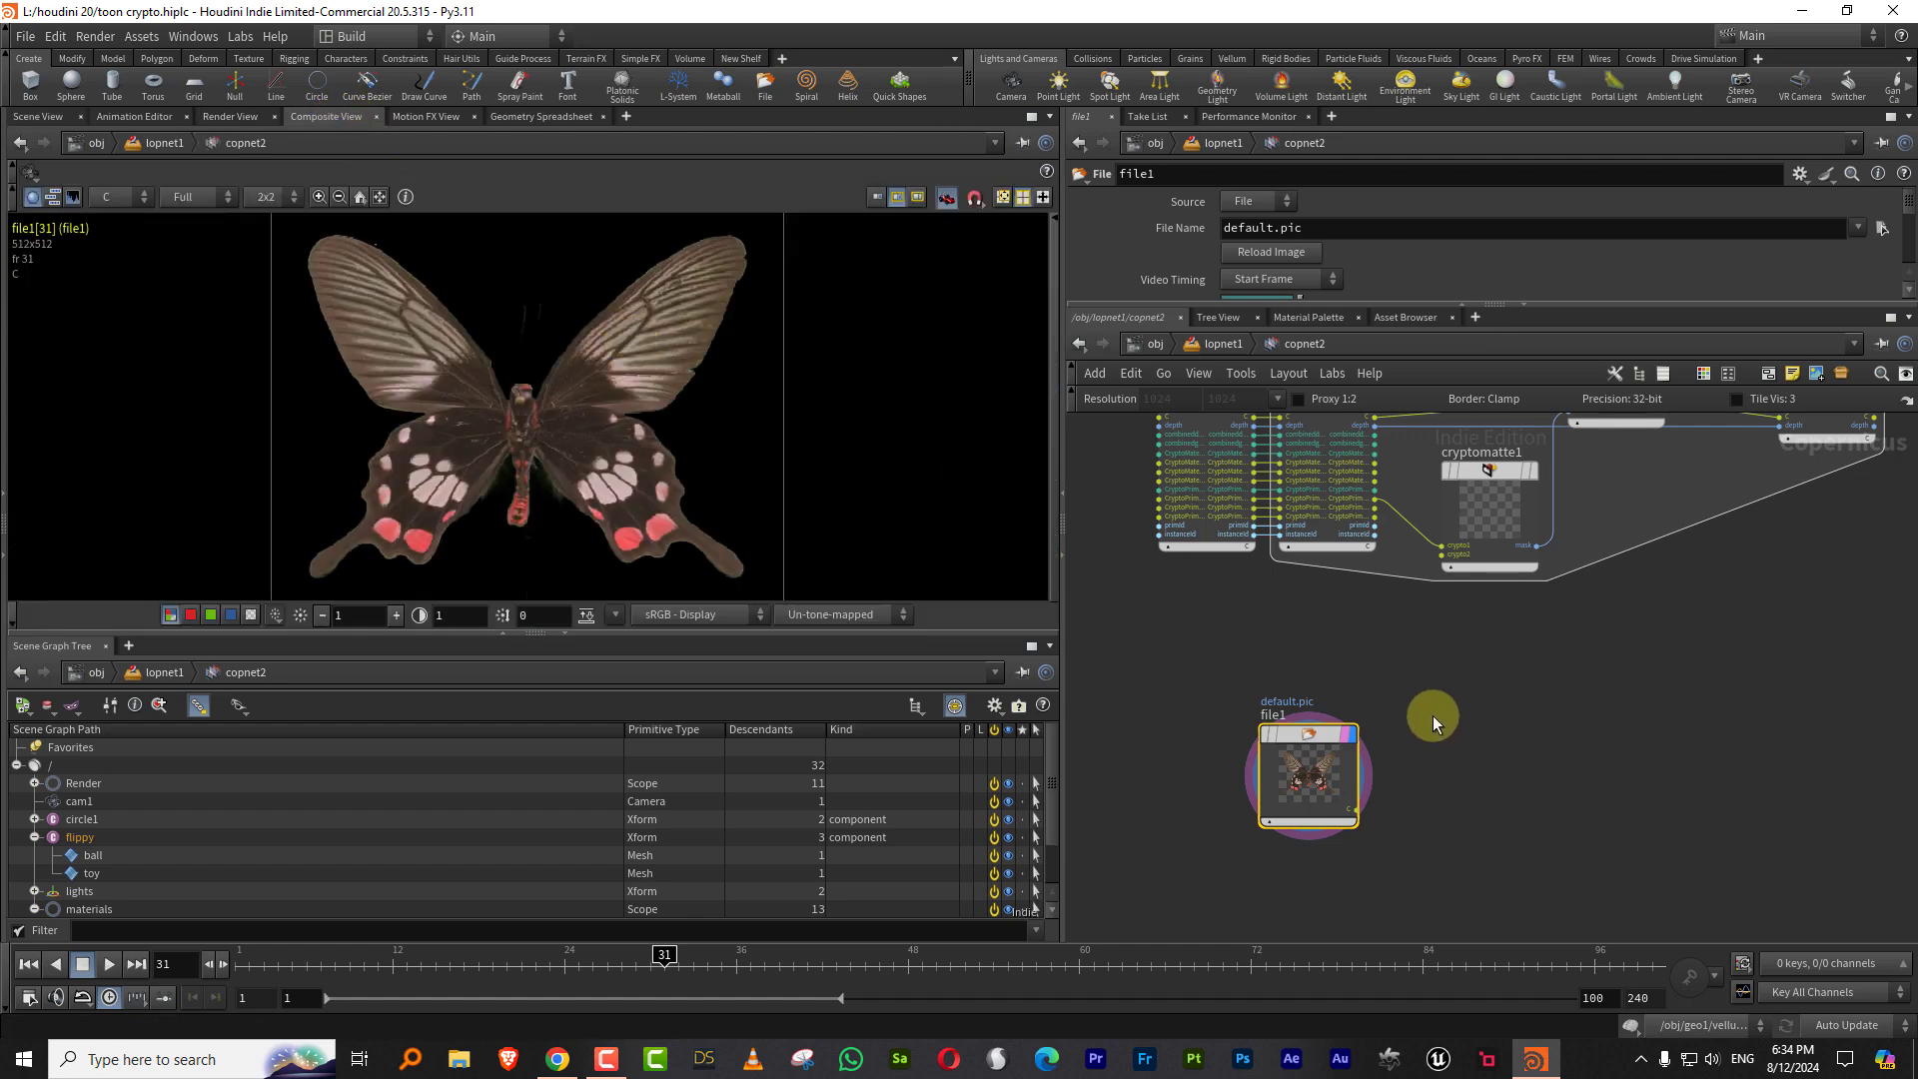
# Step: Load $HIP/render/halftone/main.$F4.exr into file1 and add all AOVs from the file as outputs
pyautogui.click(1858, 228)
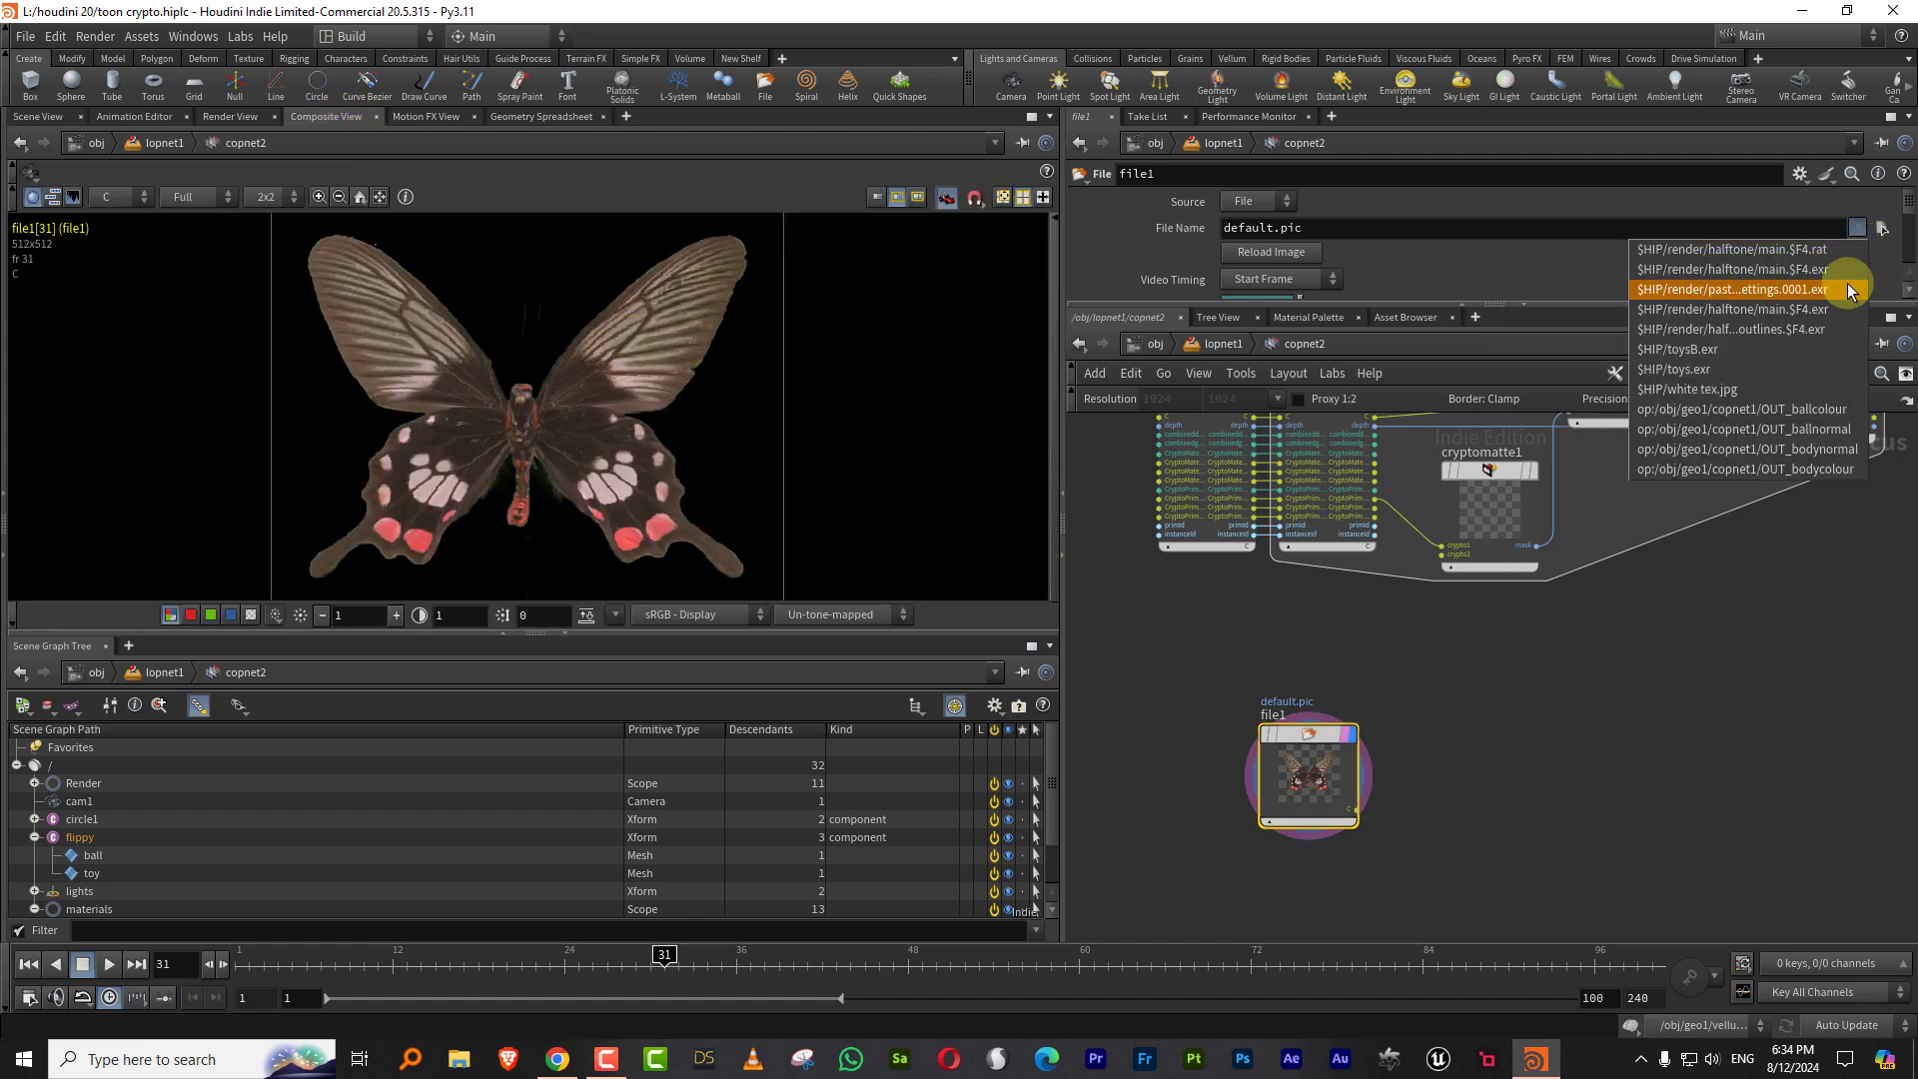
pyautogui.click(1842, 266)
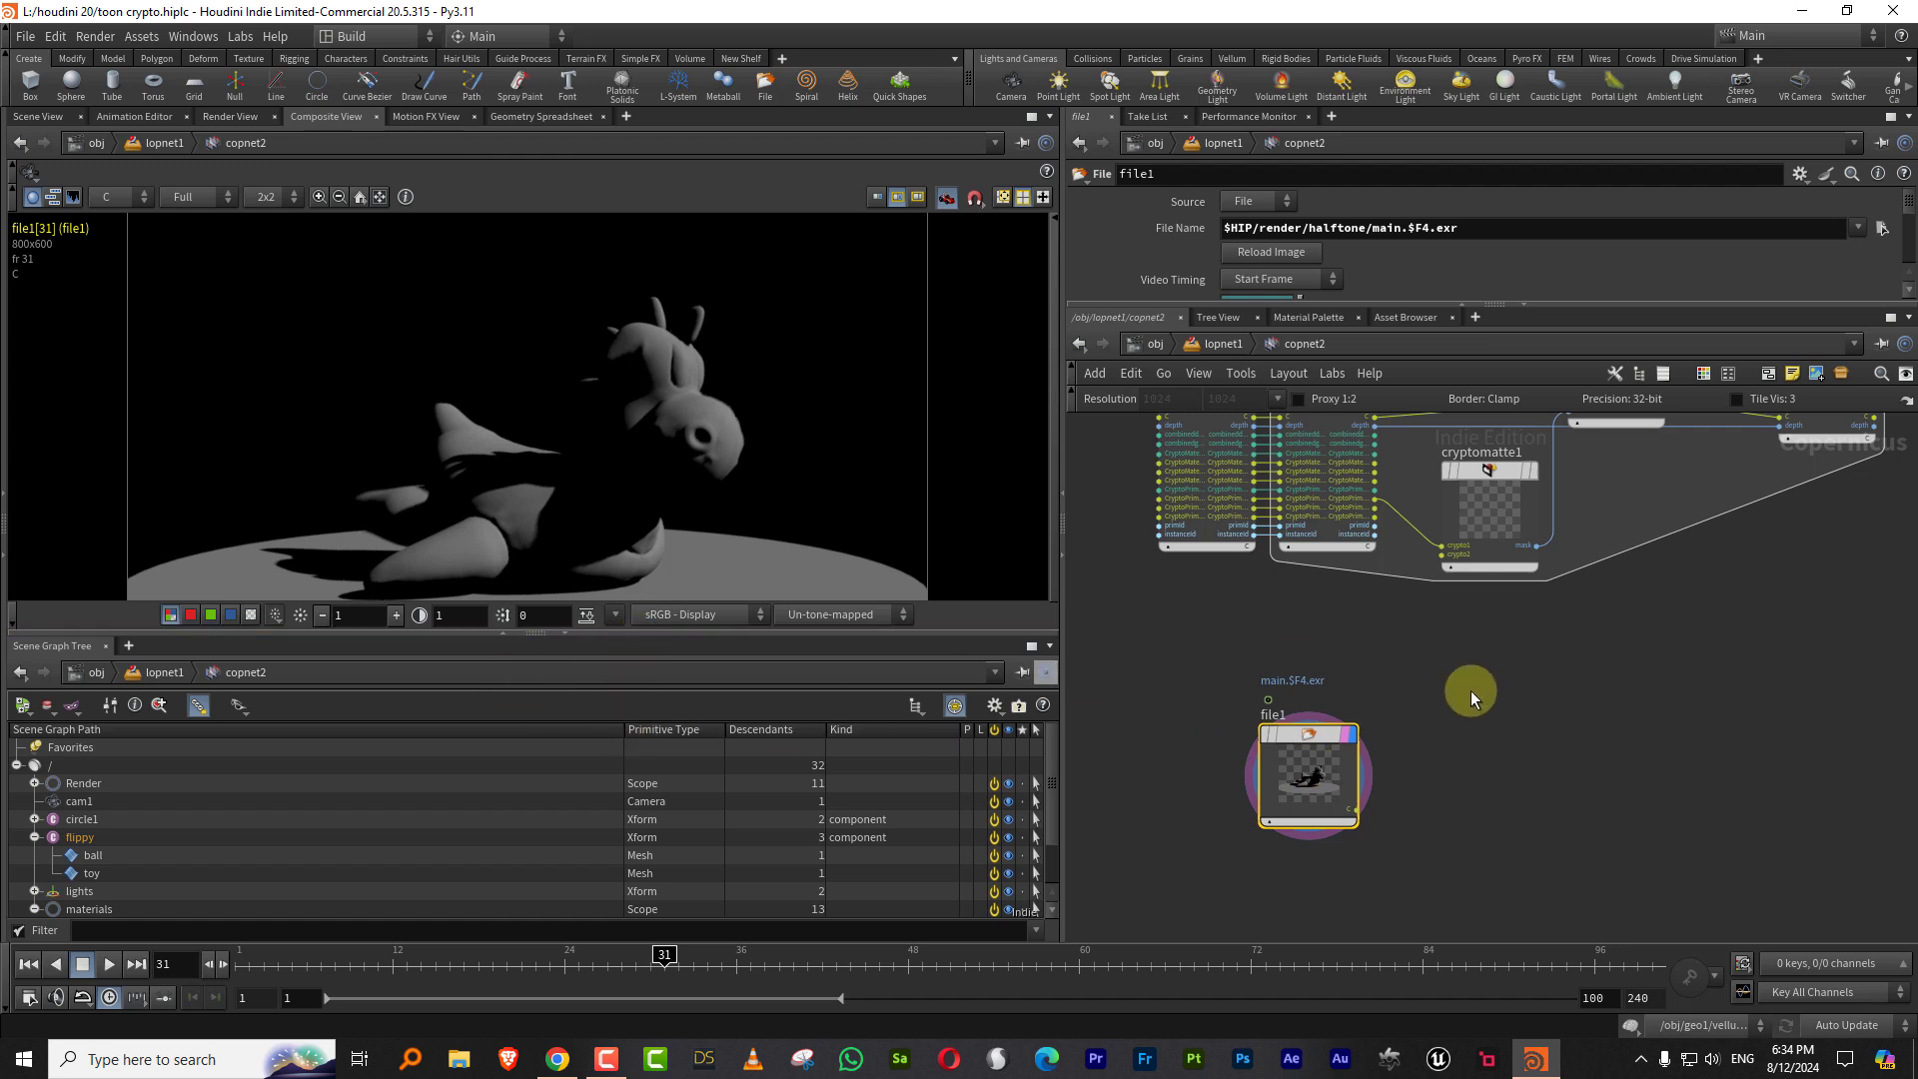
pyautogui.moveTo(1367, 323); pyautogui.dragTo(1363, 431)
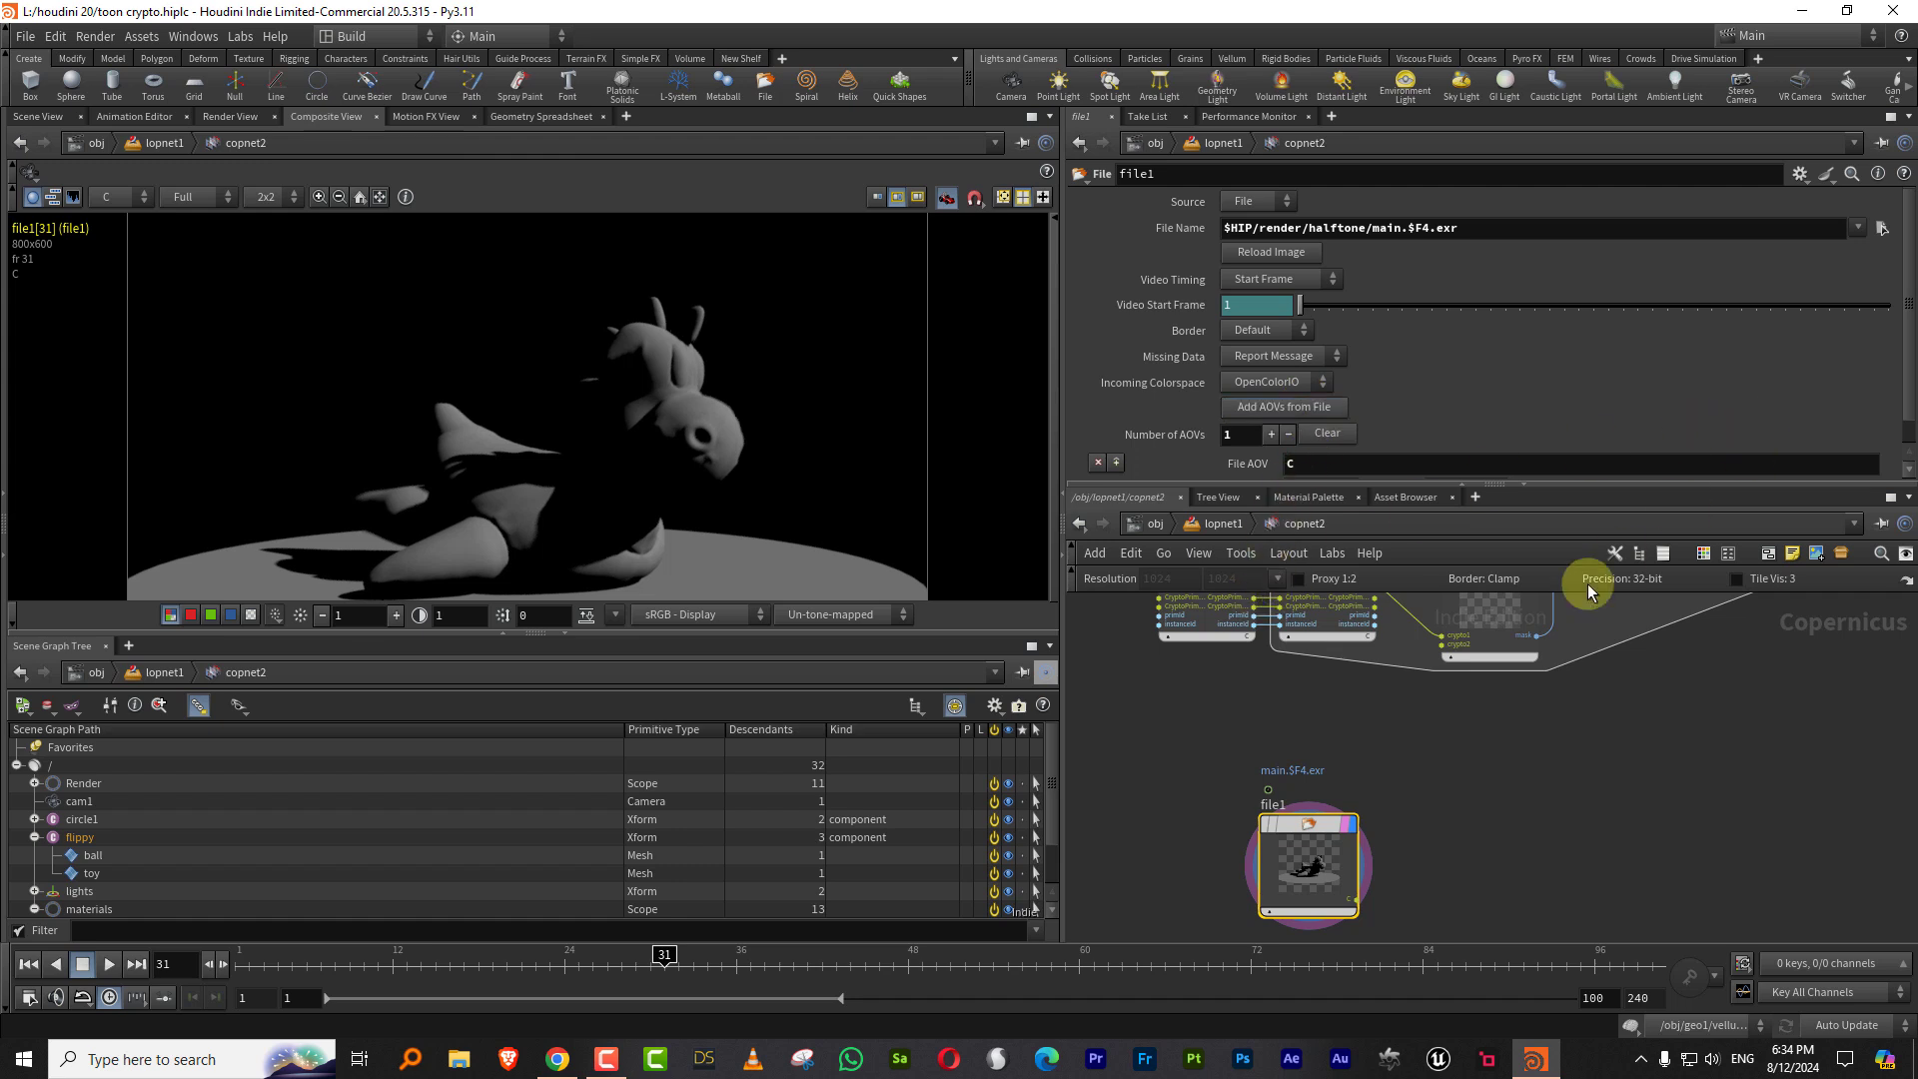
pyautogui.scroll(3, 1436, 692)
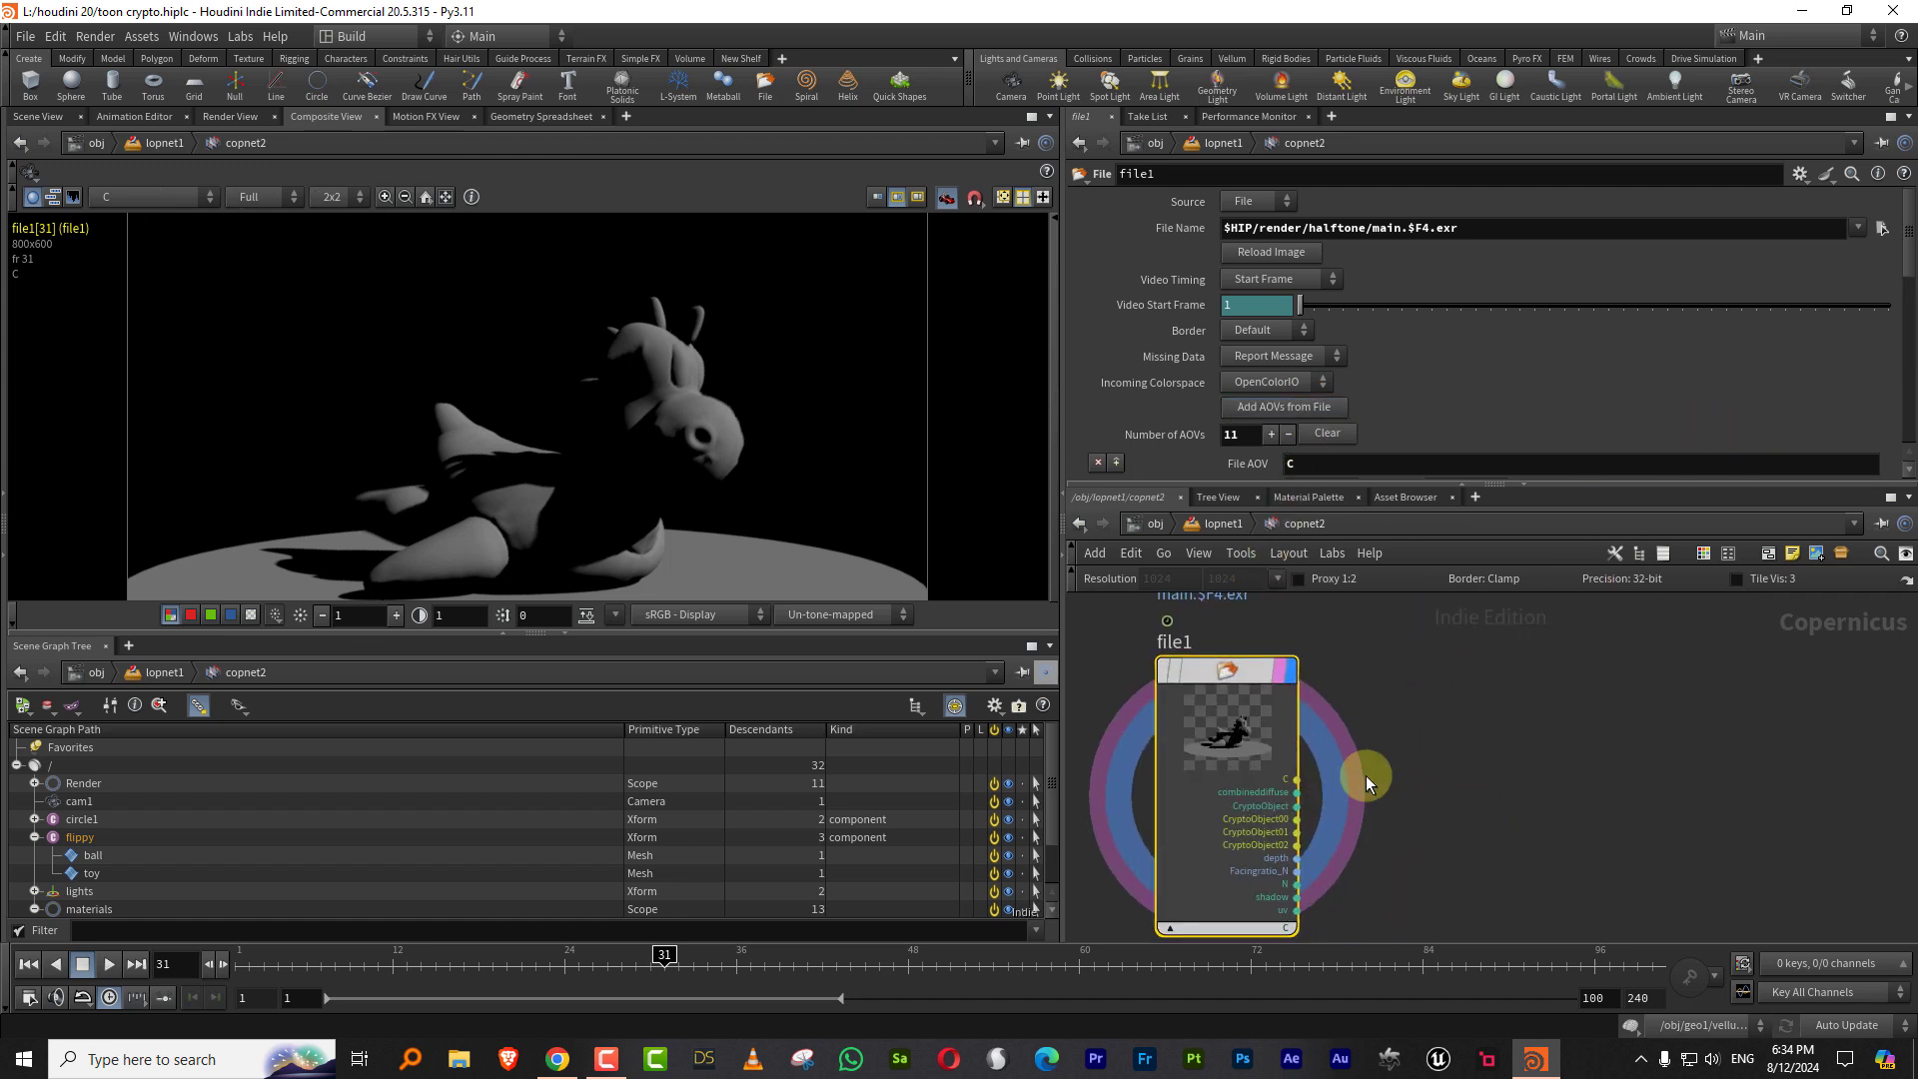
pyautogui.moveTo(1366, 776); pyautogui.dragTo(1331, 766, button='middle')
pyautogui.click(1413, 735)
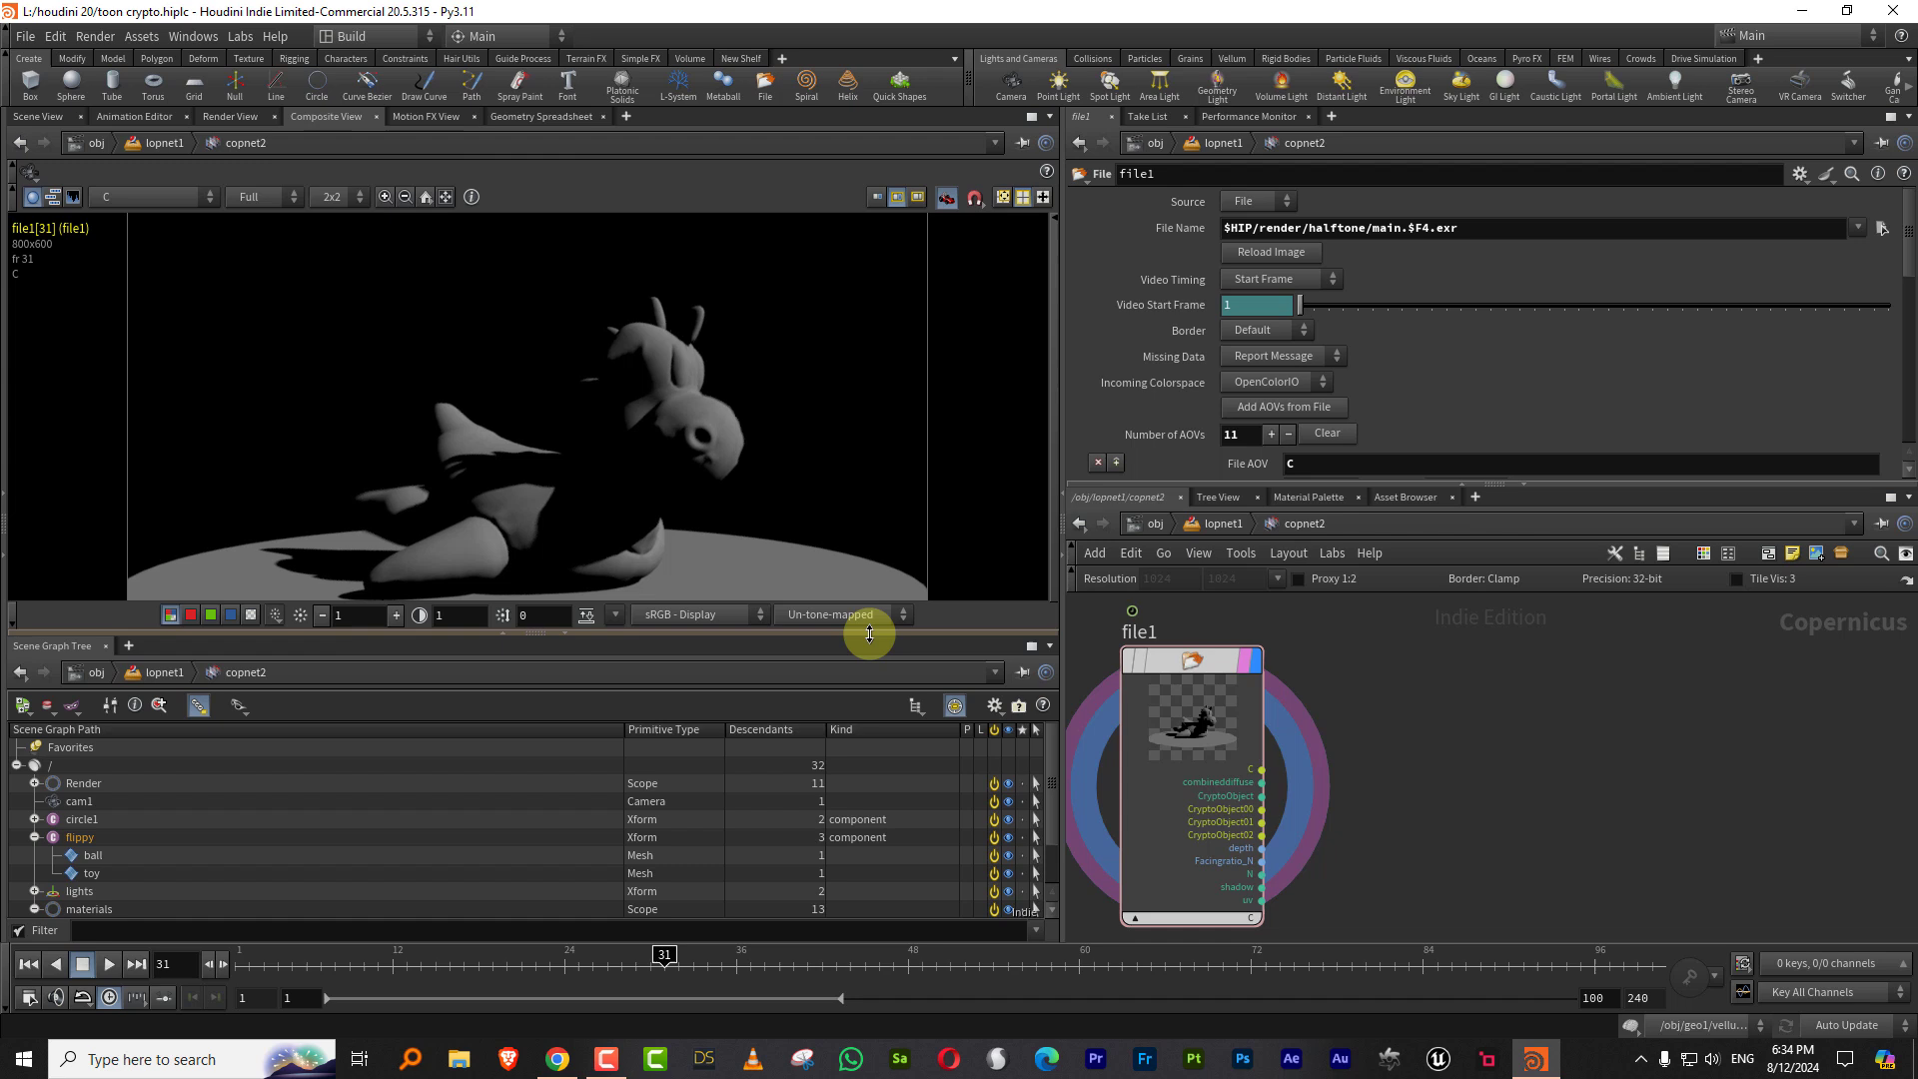
# Step: Add a second Cryptomatte node, feed file1's CryptoObject00 output into its crypto1 input and display the node
pyautogui.moveTo(869, 633); pyautogui.dragTo(875, 567)
pyautogui.press('Tab')
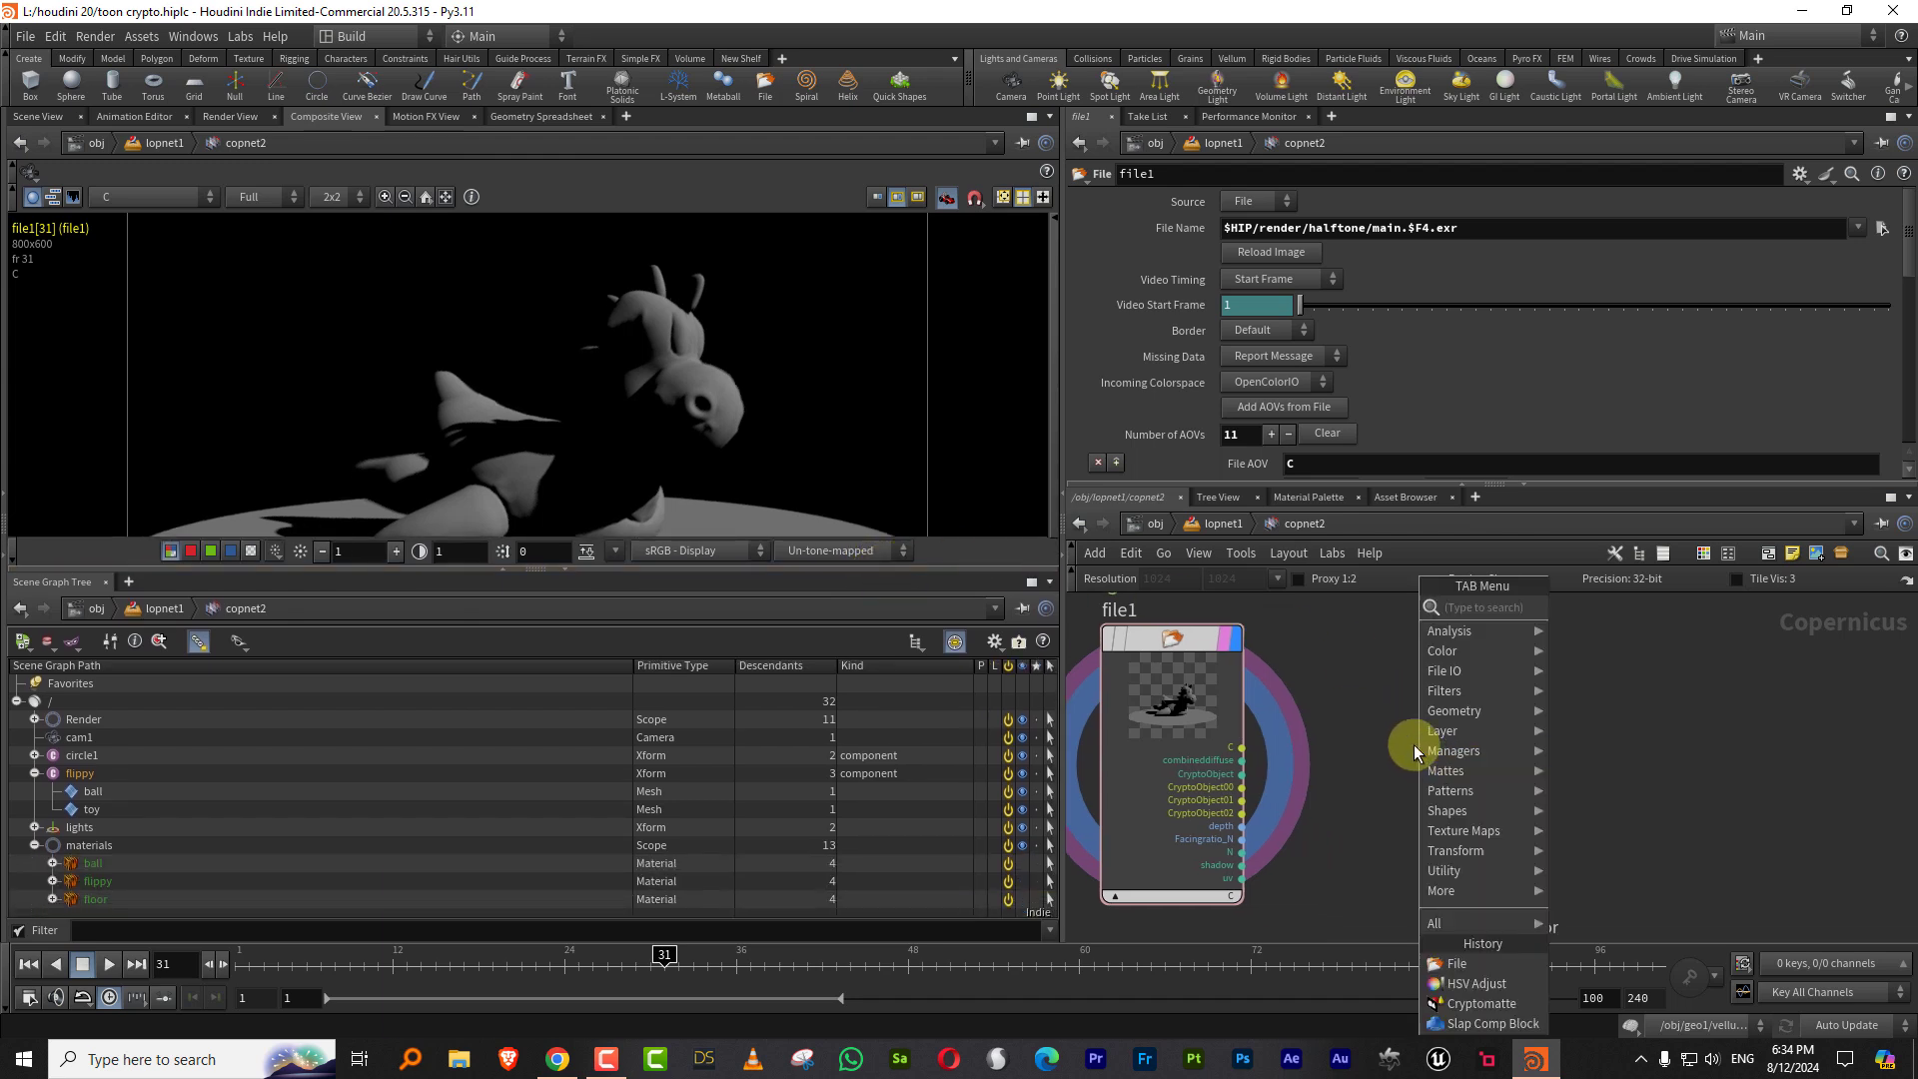
pyautogui.write('cr')
pyautogui.click(1602, 629)
pyautogui.click(1494, 777)
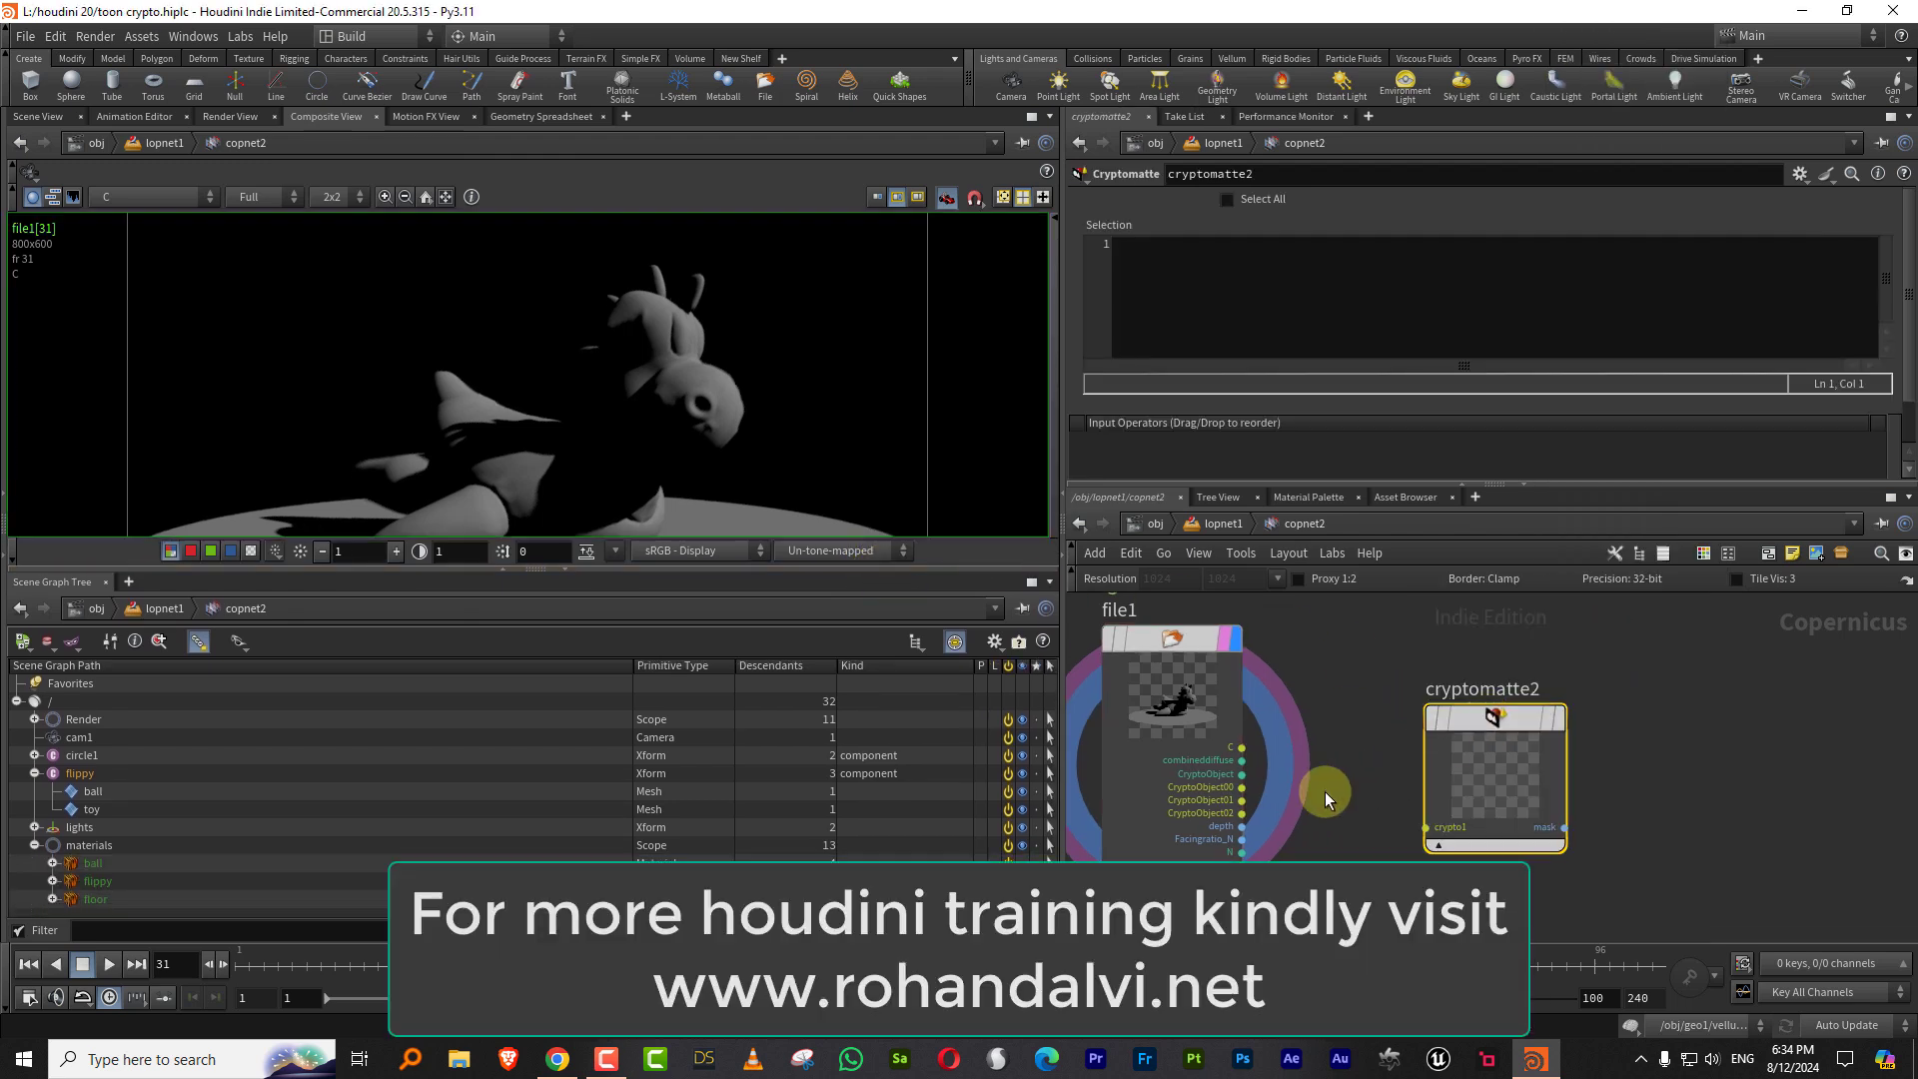
pyautogui.moveTo(1241, 787); pyautogui.dragTo(1430, 819)
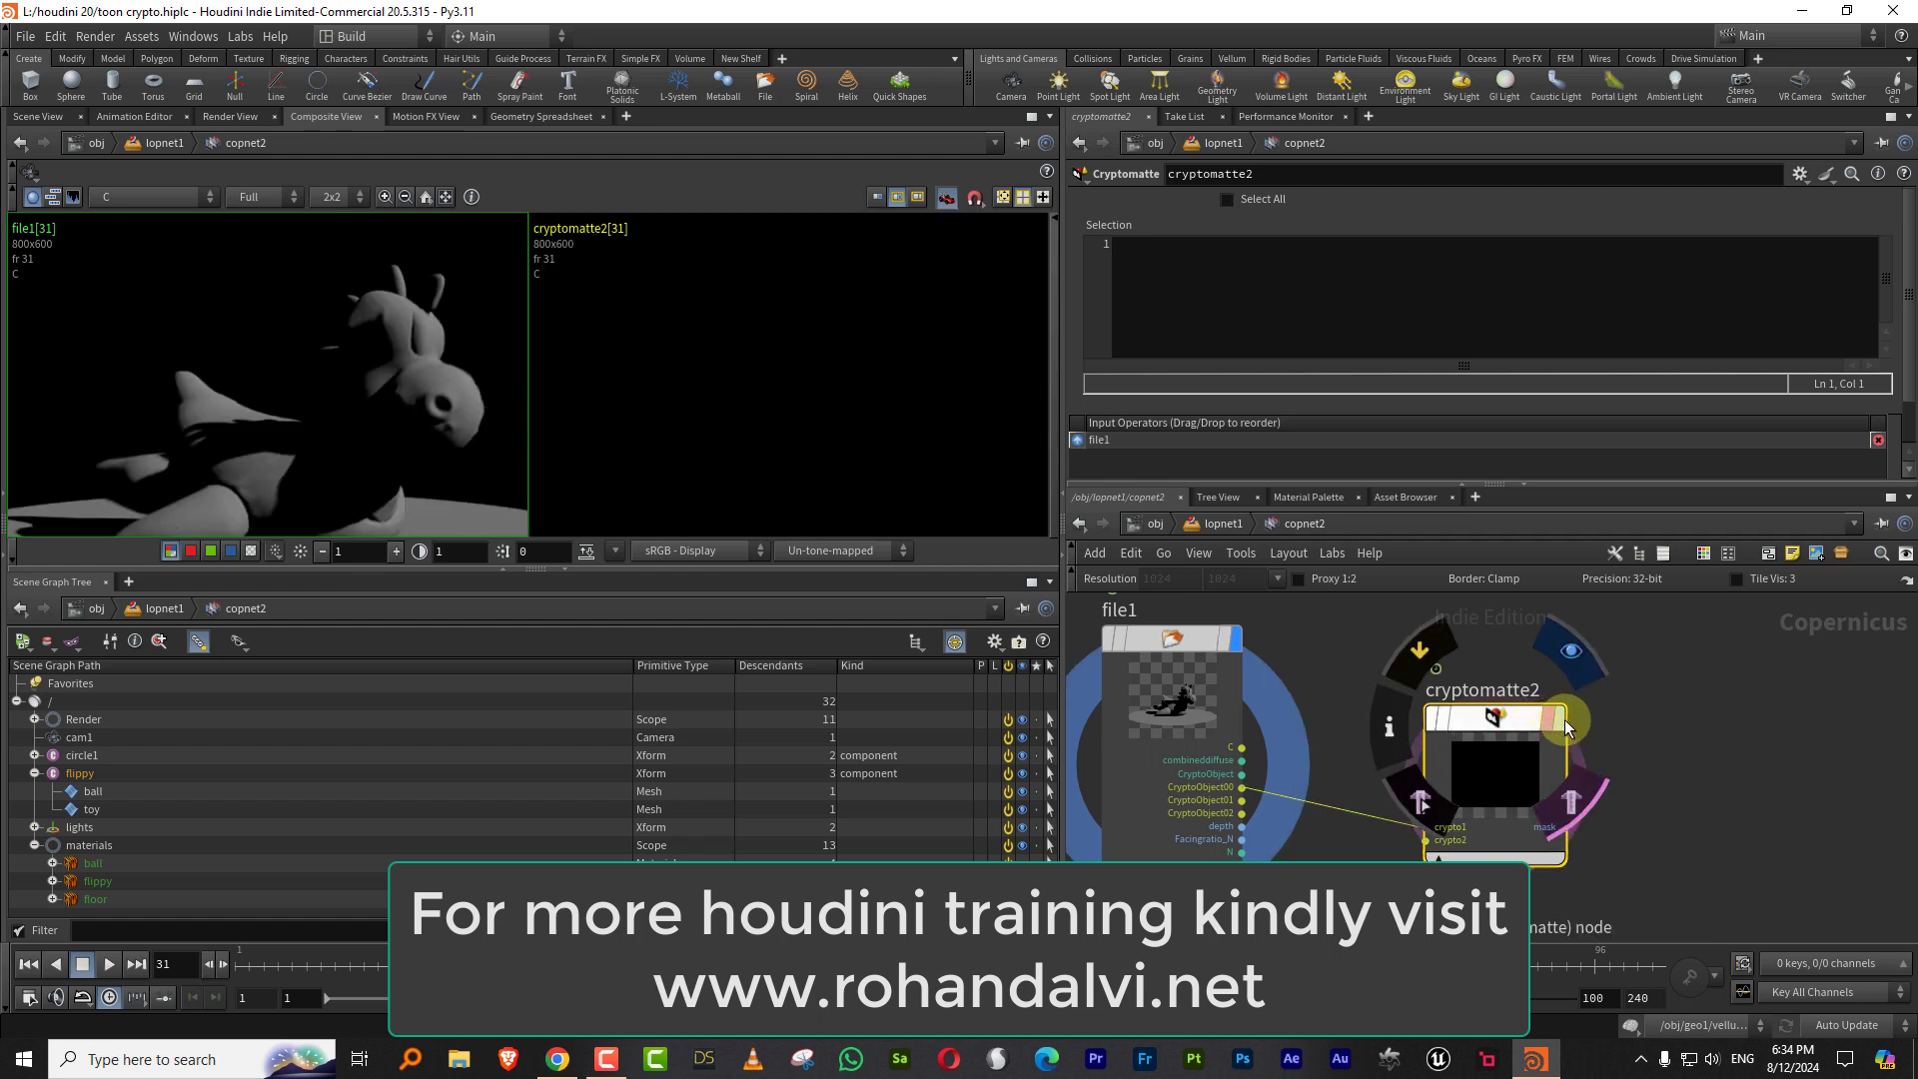
pyautogui.click(1565, 728)
# Step: Preview cryptomatte2's matte with Select All on and off, and try /flippy/toy from the Scene Graph Tree as its selection
pyautogui.click(1235, 200)
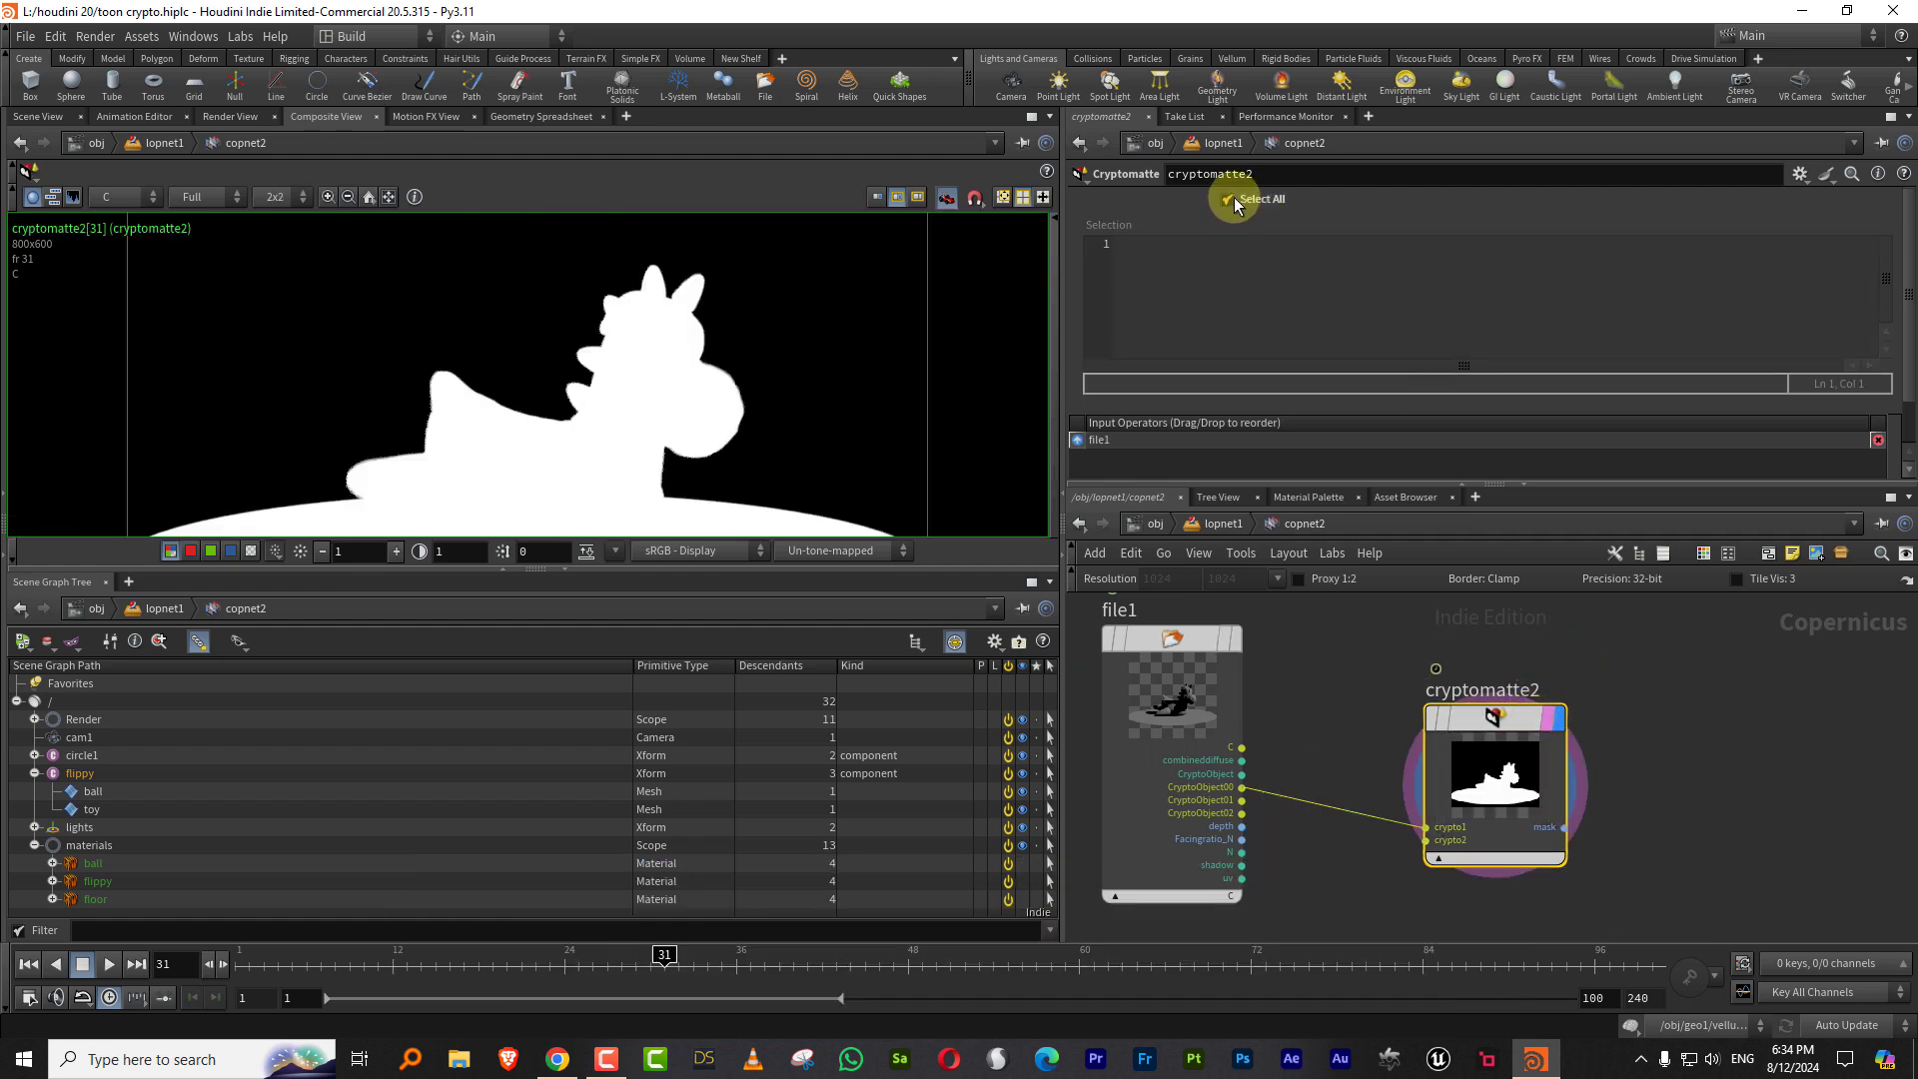
pyautogui.click(1229, 200)
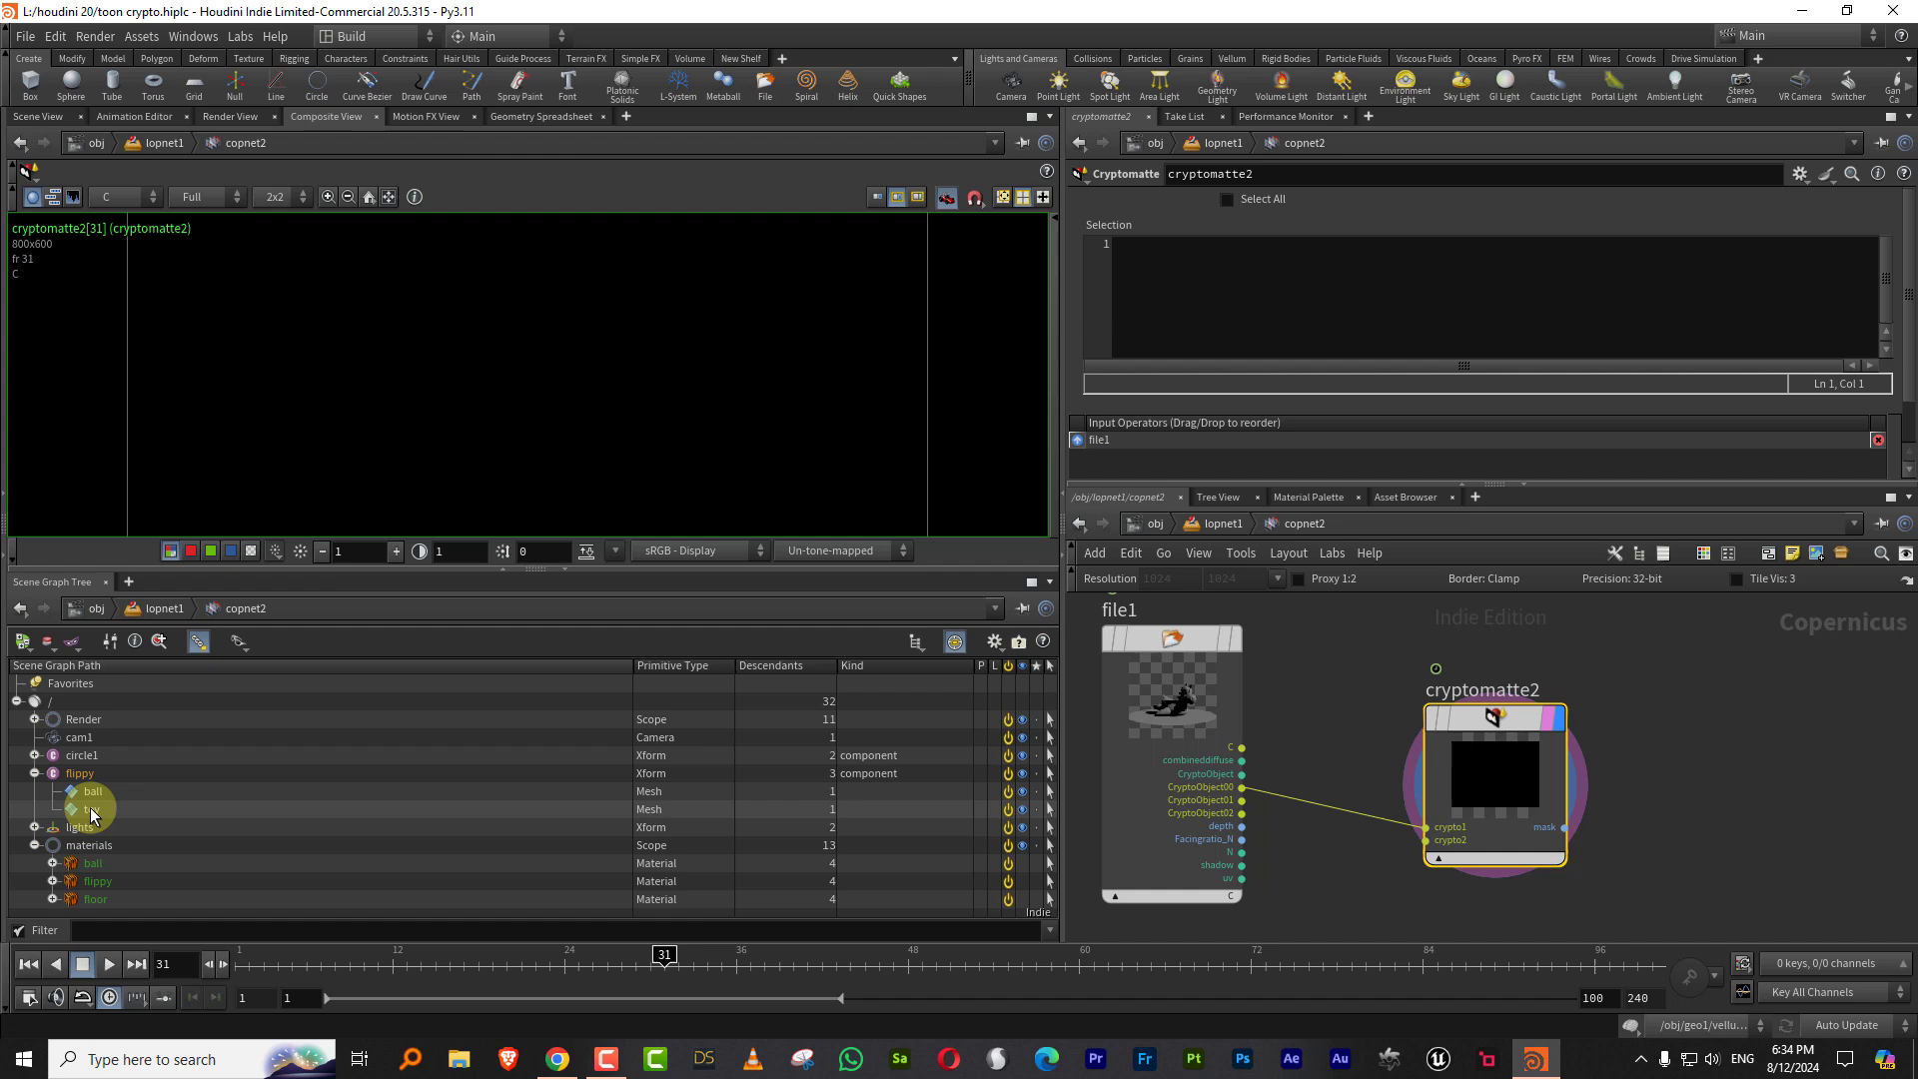
pyautogui.moveTo(91, 814); pyautogui.dragTo(1170, 270)
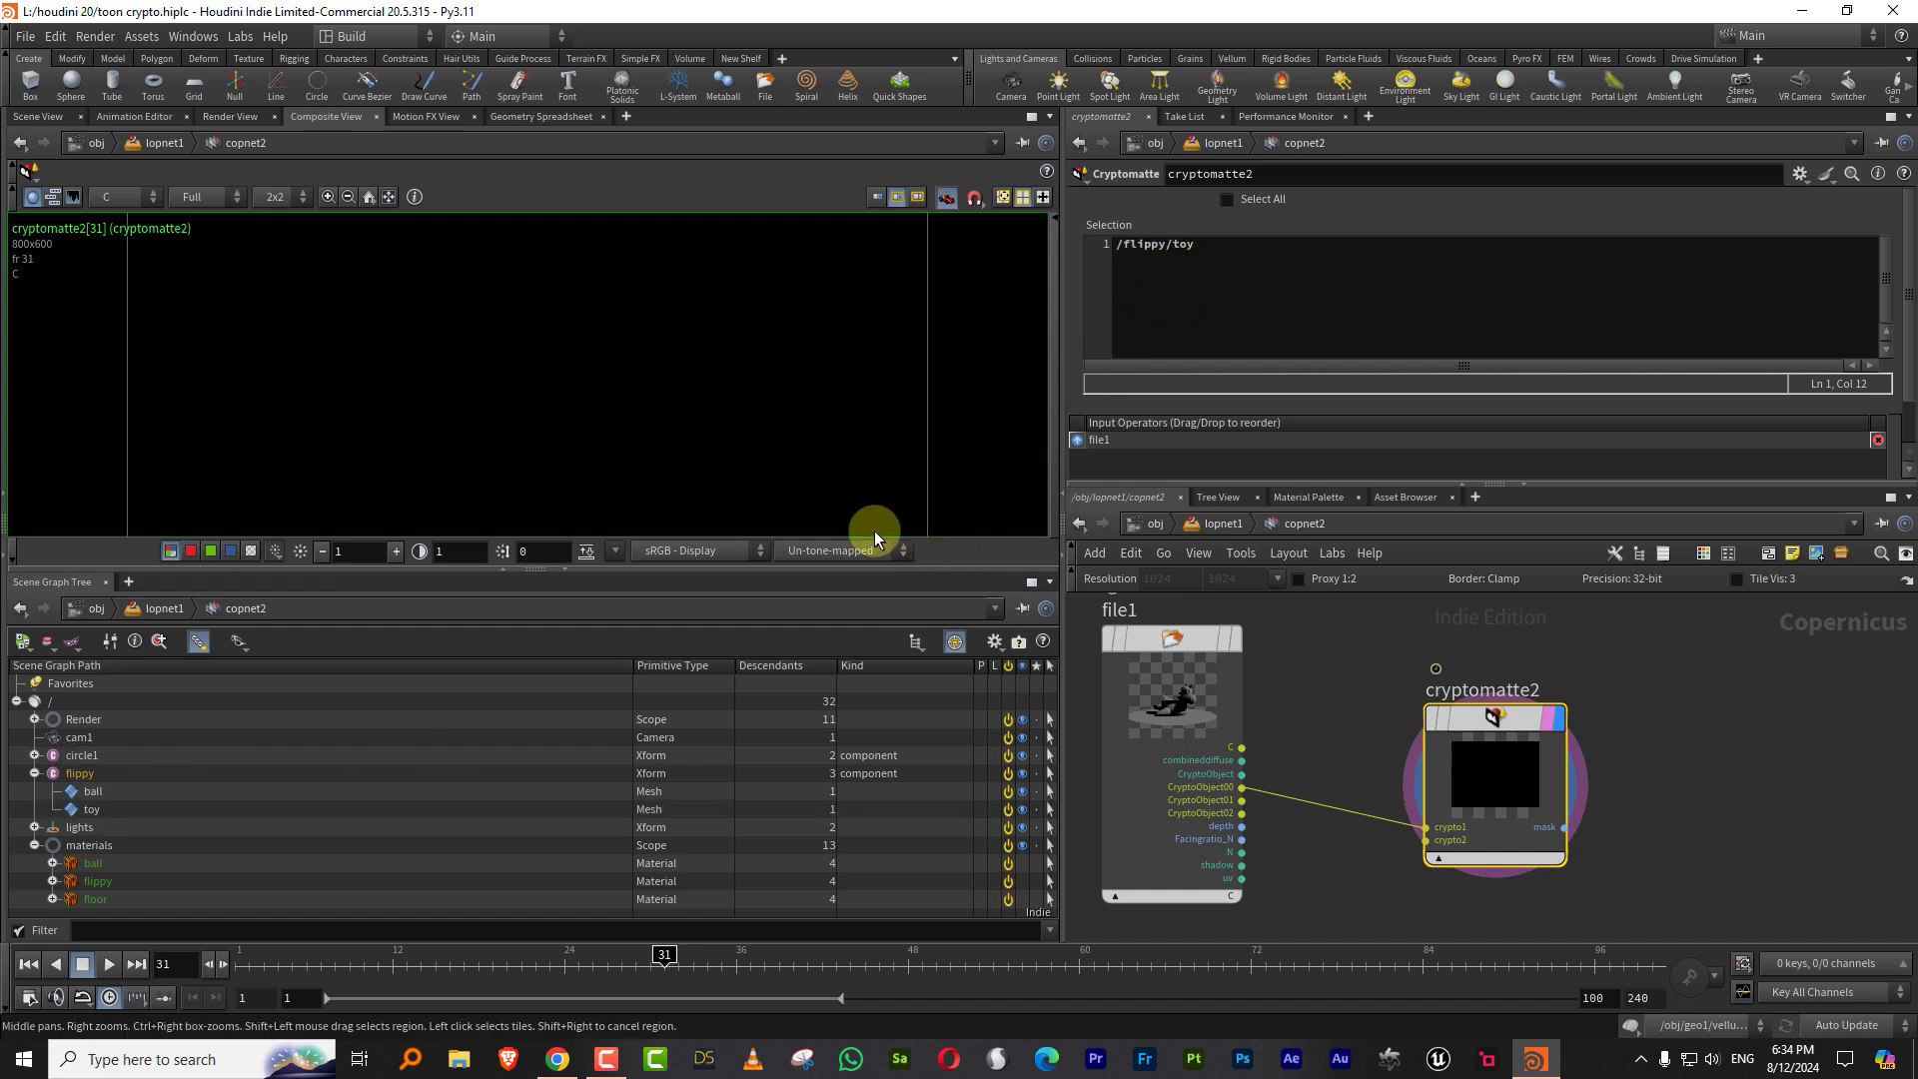
pyautogui.moveTo(815, 570); pyautogui.dragTo(813, 626)
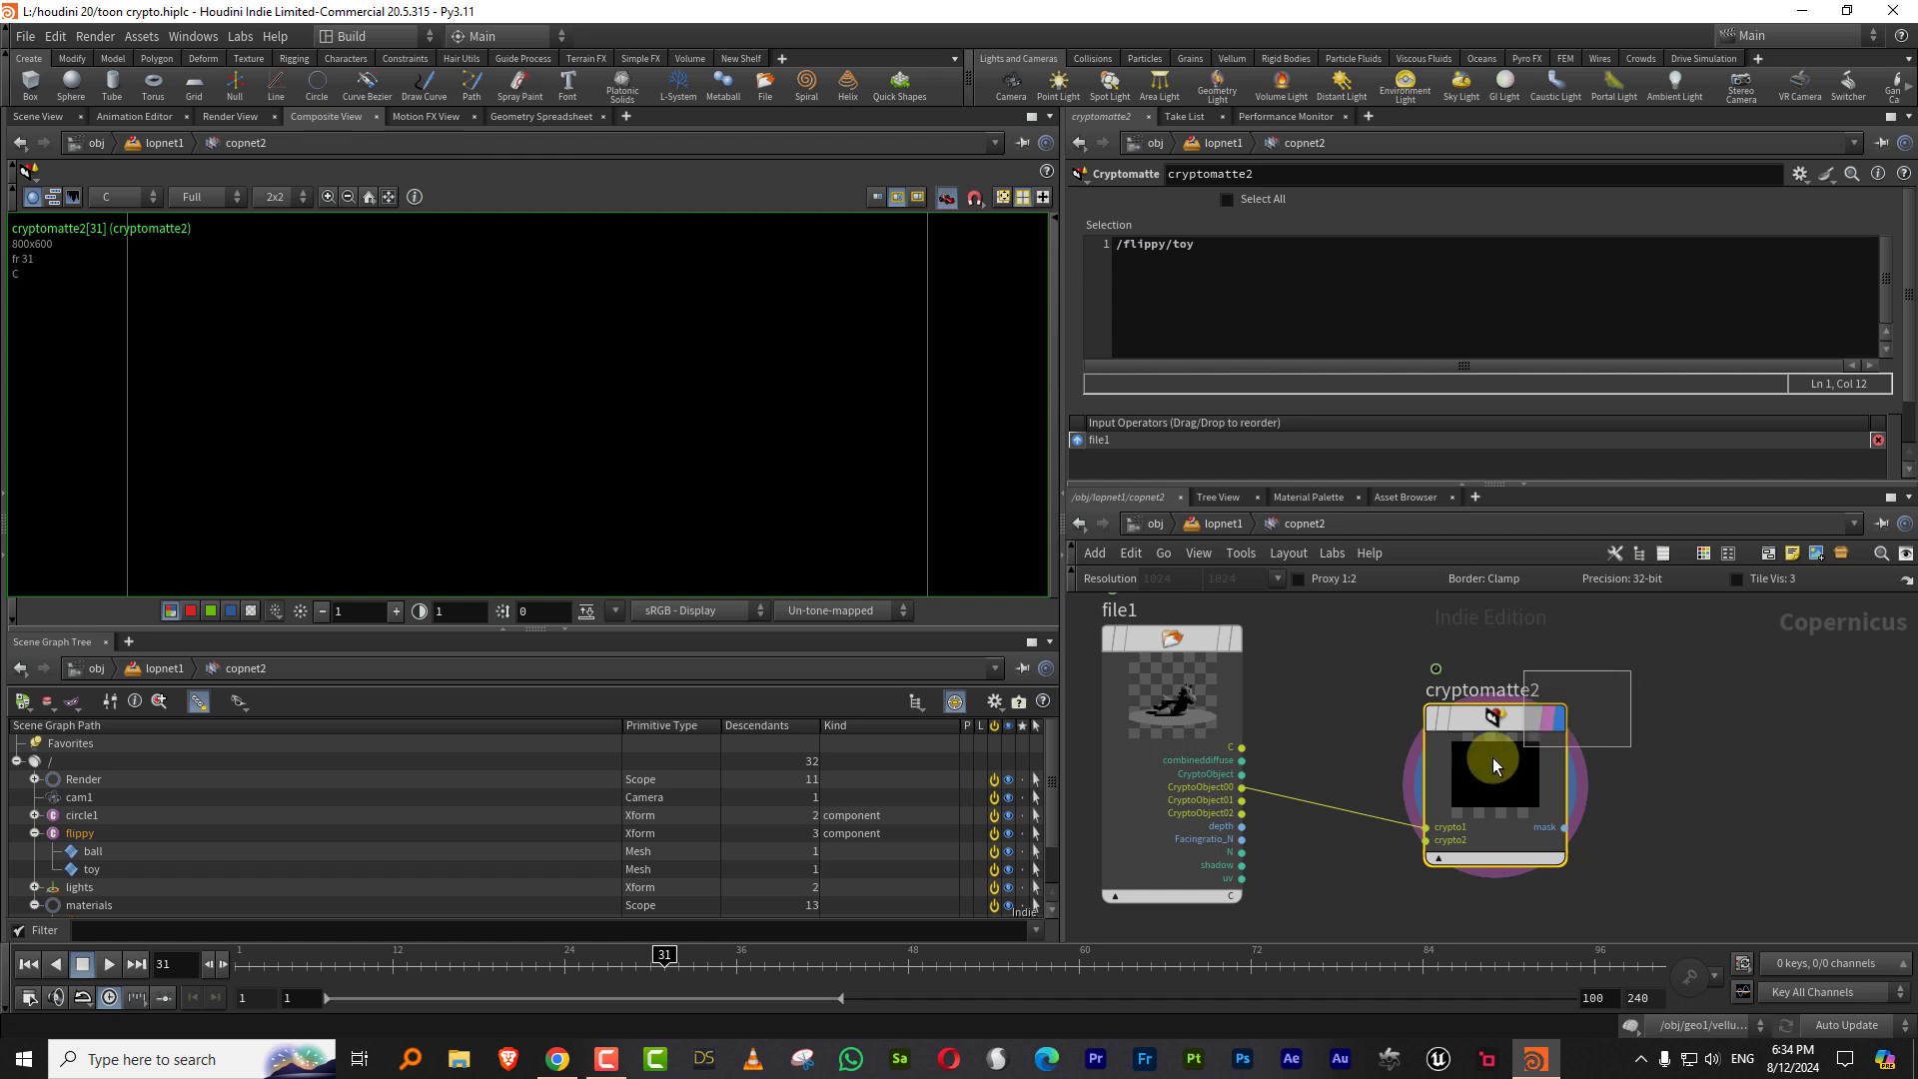
pyautogui.moveTo(1524, 721)
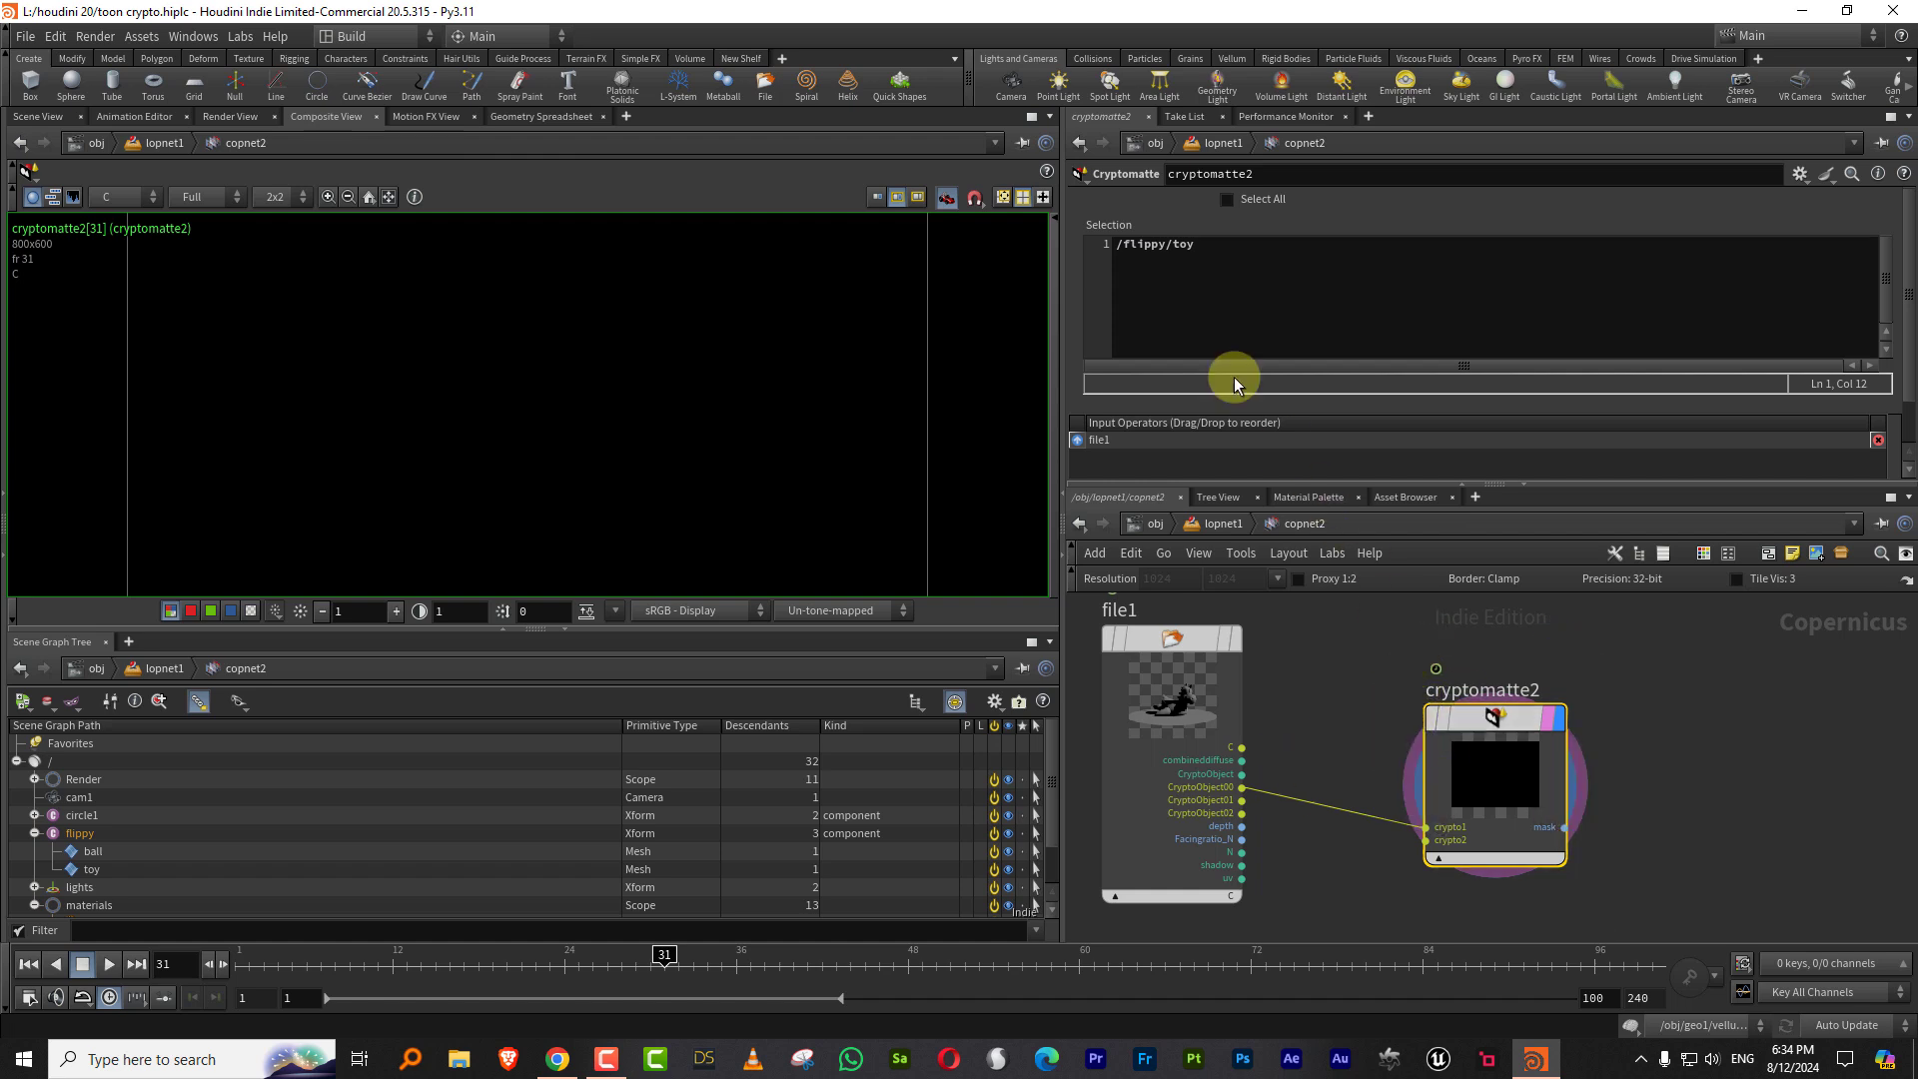
# Step: Try the broader patterns /flippy/* and /flippy as cryptomatte2's selection
pyautogui.moveTo(1168, 245); pyautogui.dragTo(1241, 248)
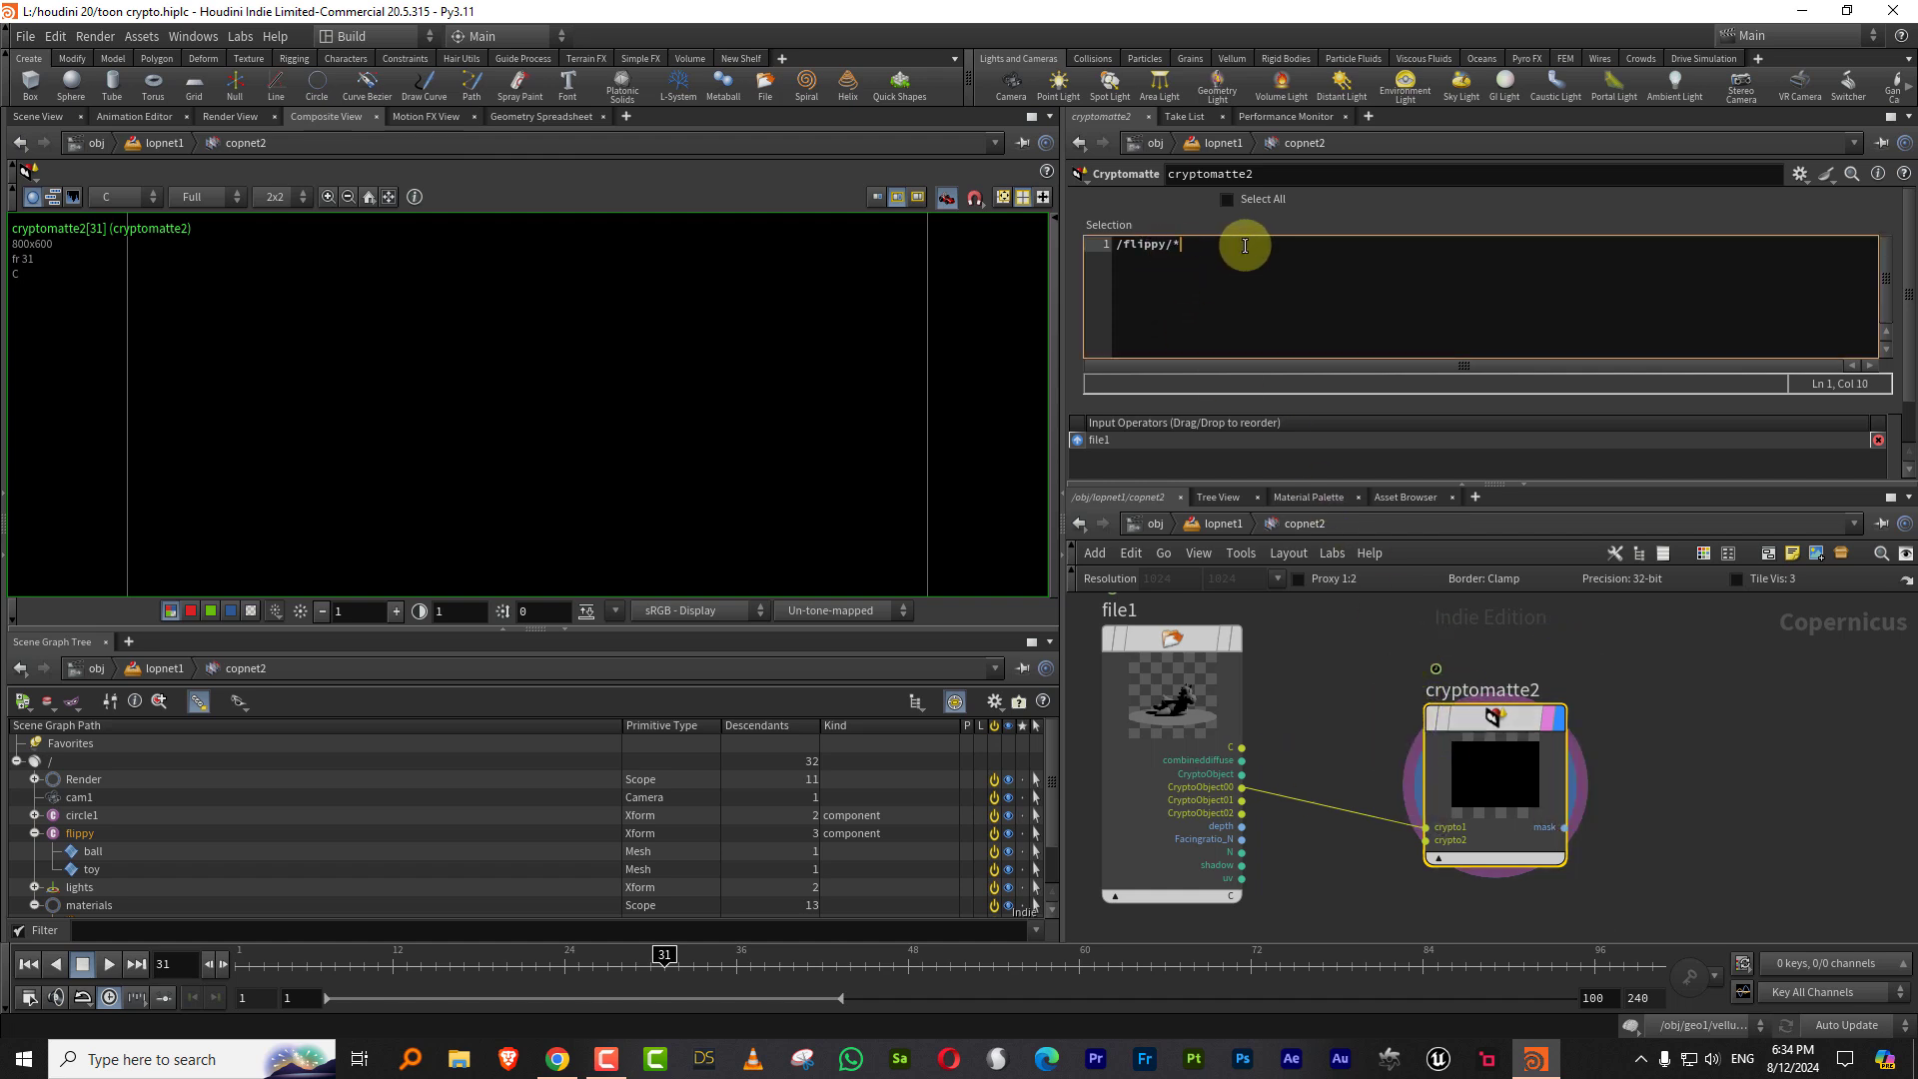
pyautogui.write('*')
pyautogui.click(1363, 697)
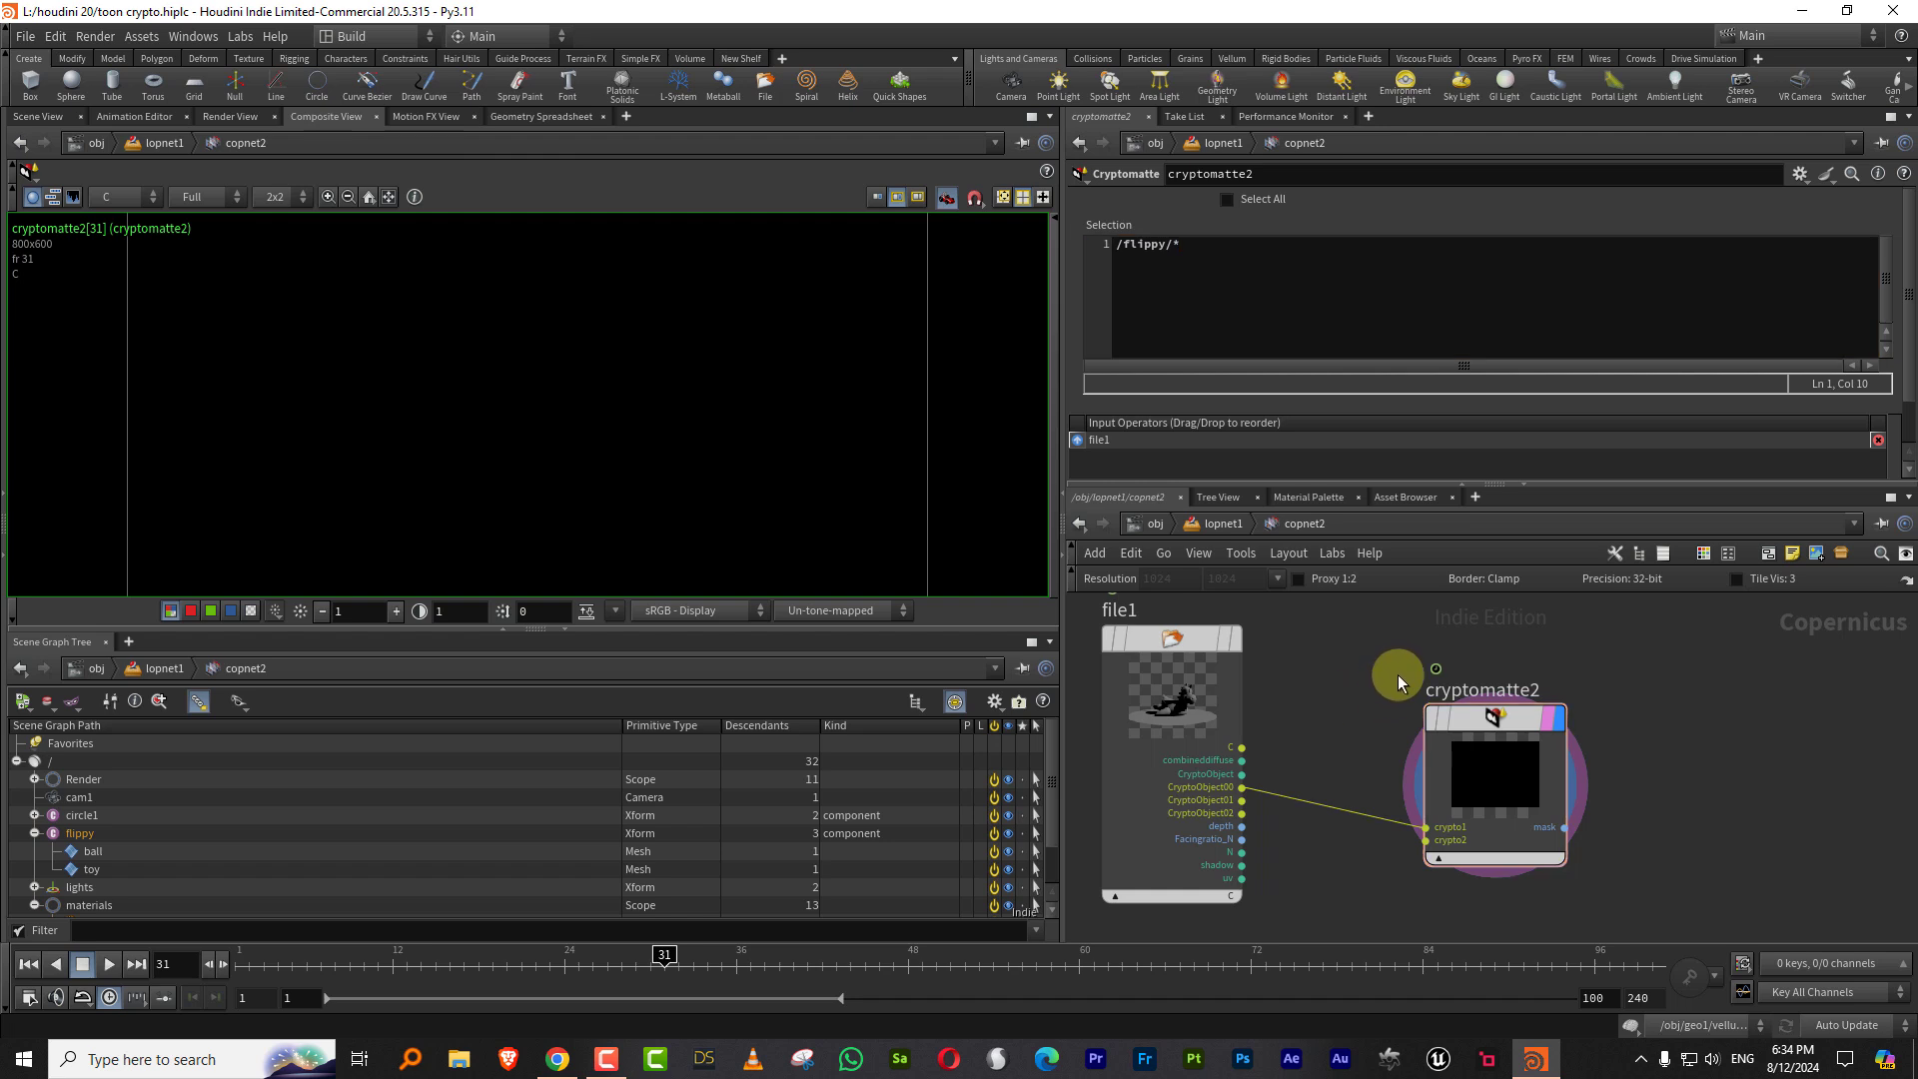
pyautogui.click(1196, 244)
pyautogui.press('BackSpace')
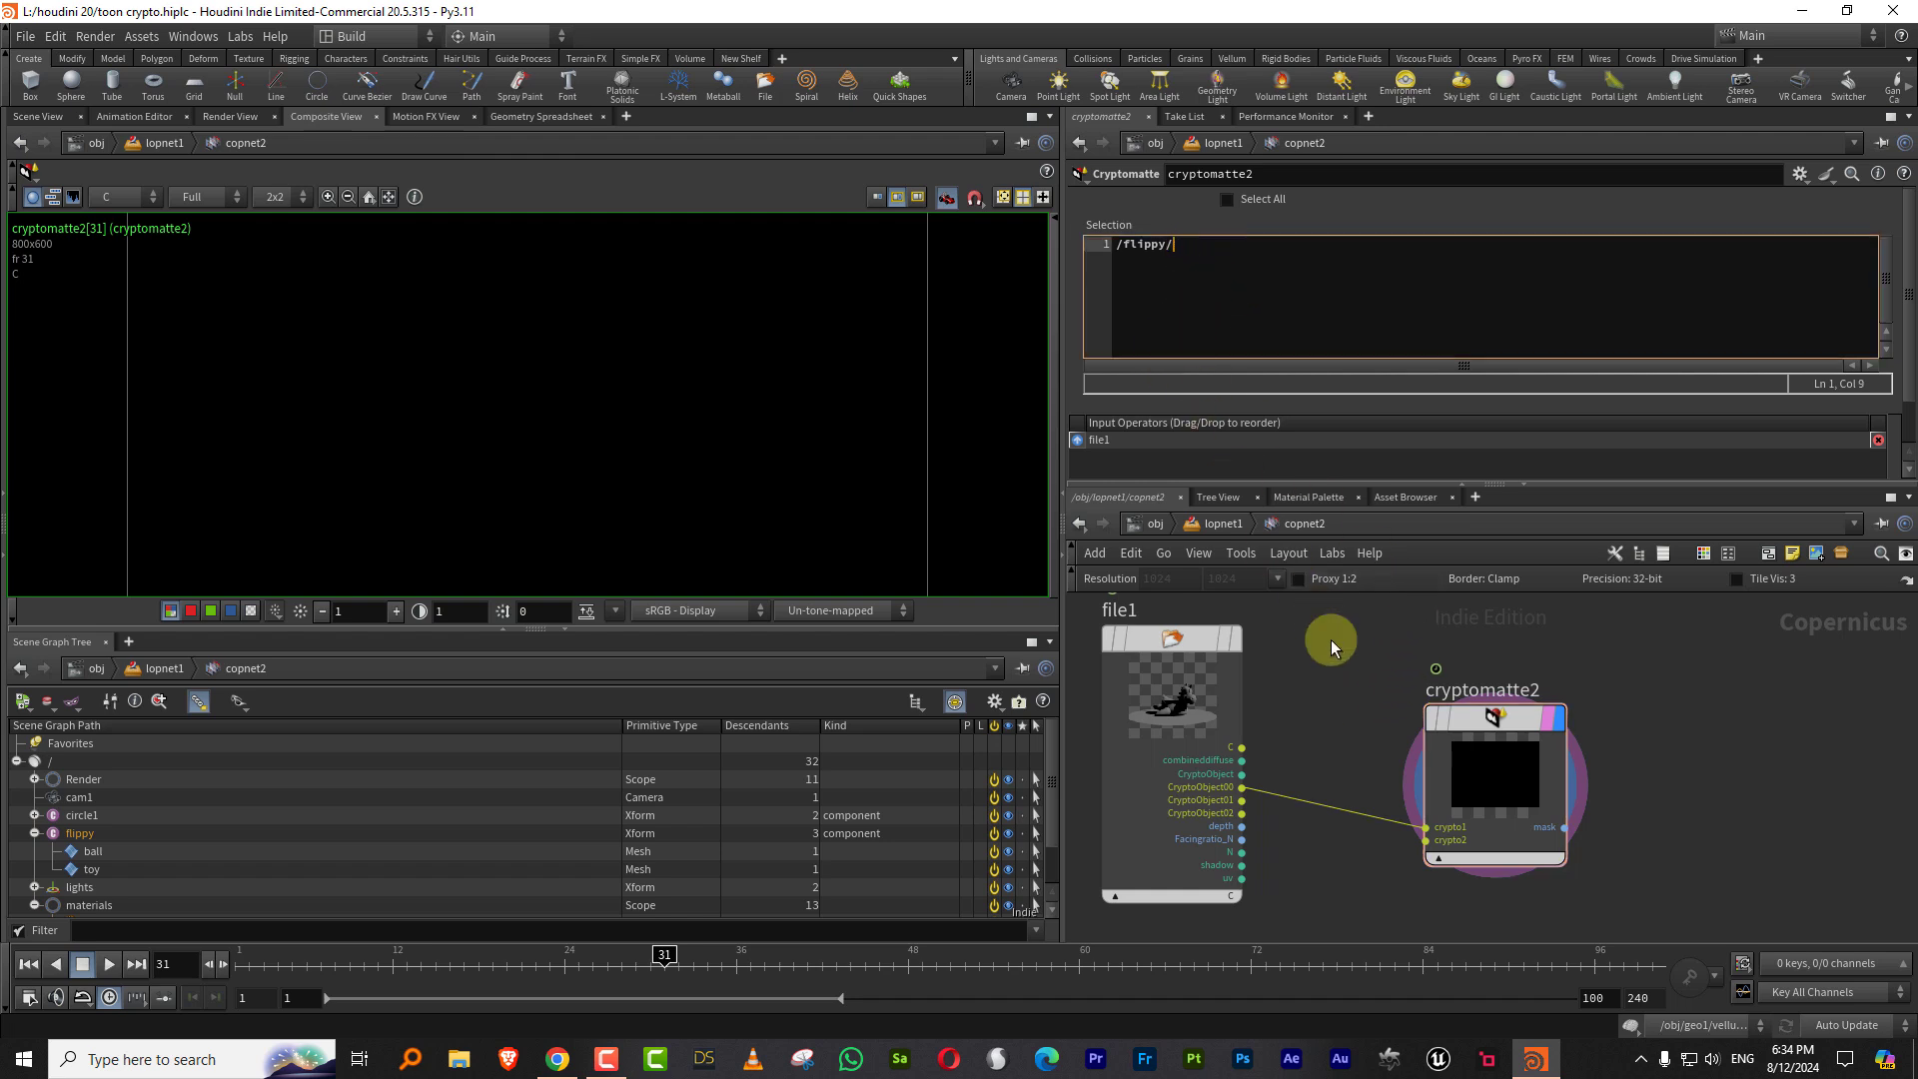
pyautogui.click(1202, 249)
pyautogui.press('BackSpace')
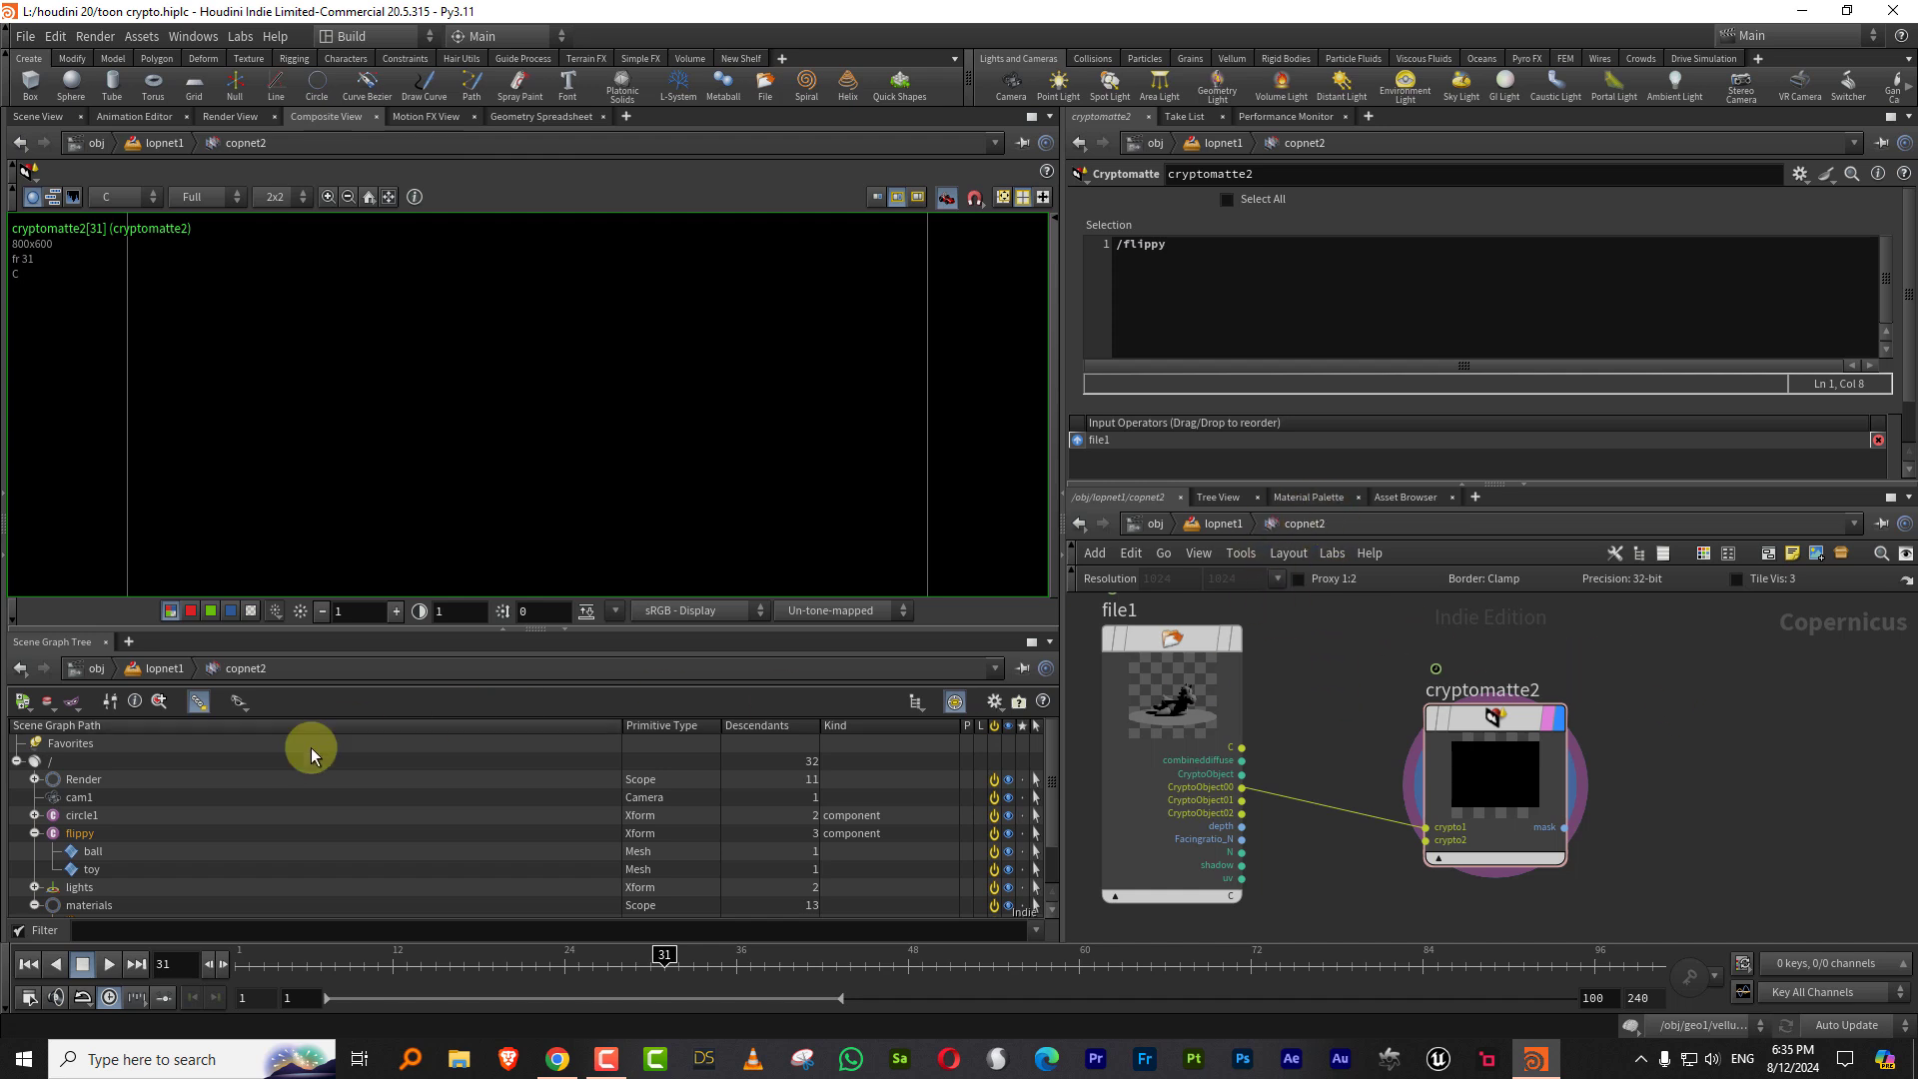
# Step: Expand circle1 in the Scene Graph Tree and use its mesh to set cryptomatte2's selection to /circle1/mesh_0
pyautogui.click(35, 815)
pyautogui.moveTo(103, 831); pyautogui.dragTo(1040, 257)
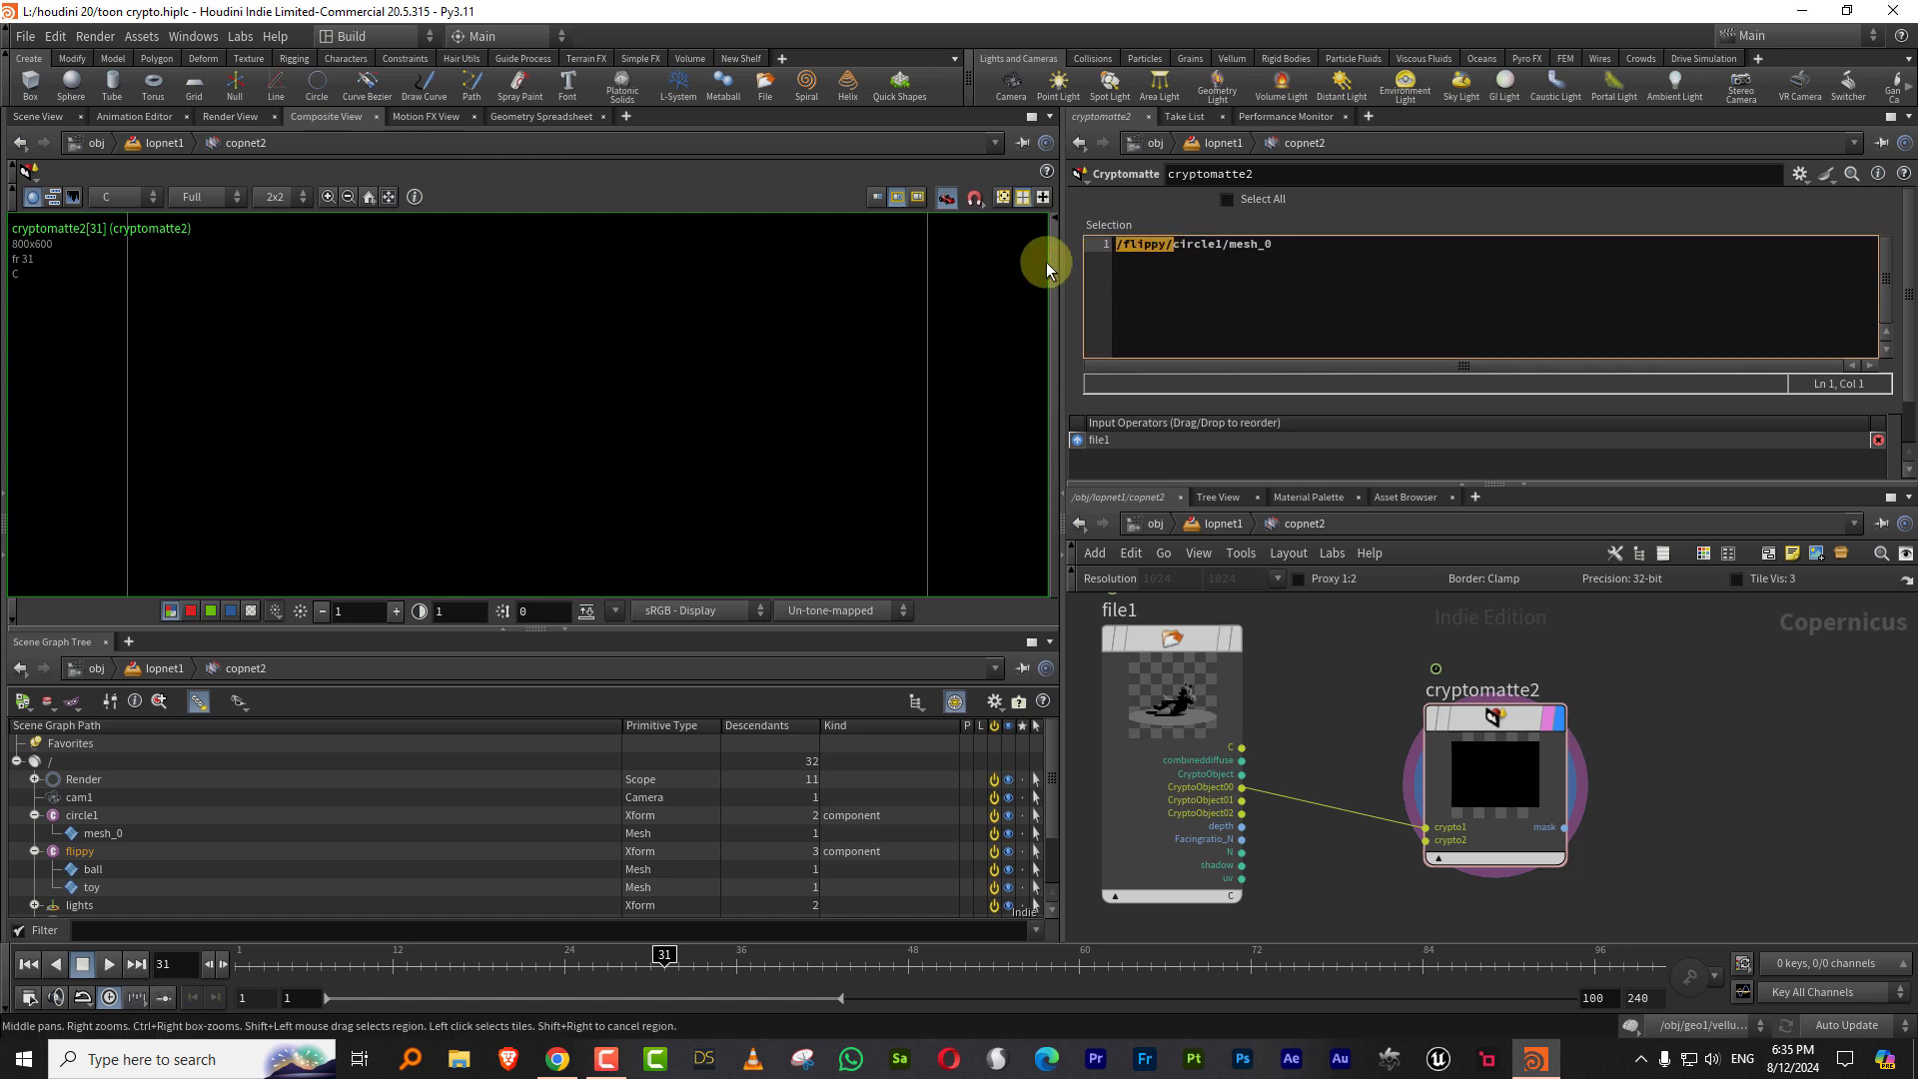
pyautogui.press('BackSpace')
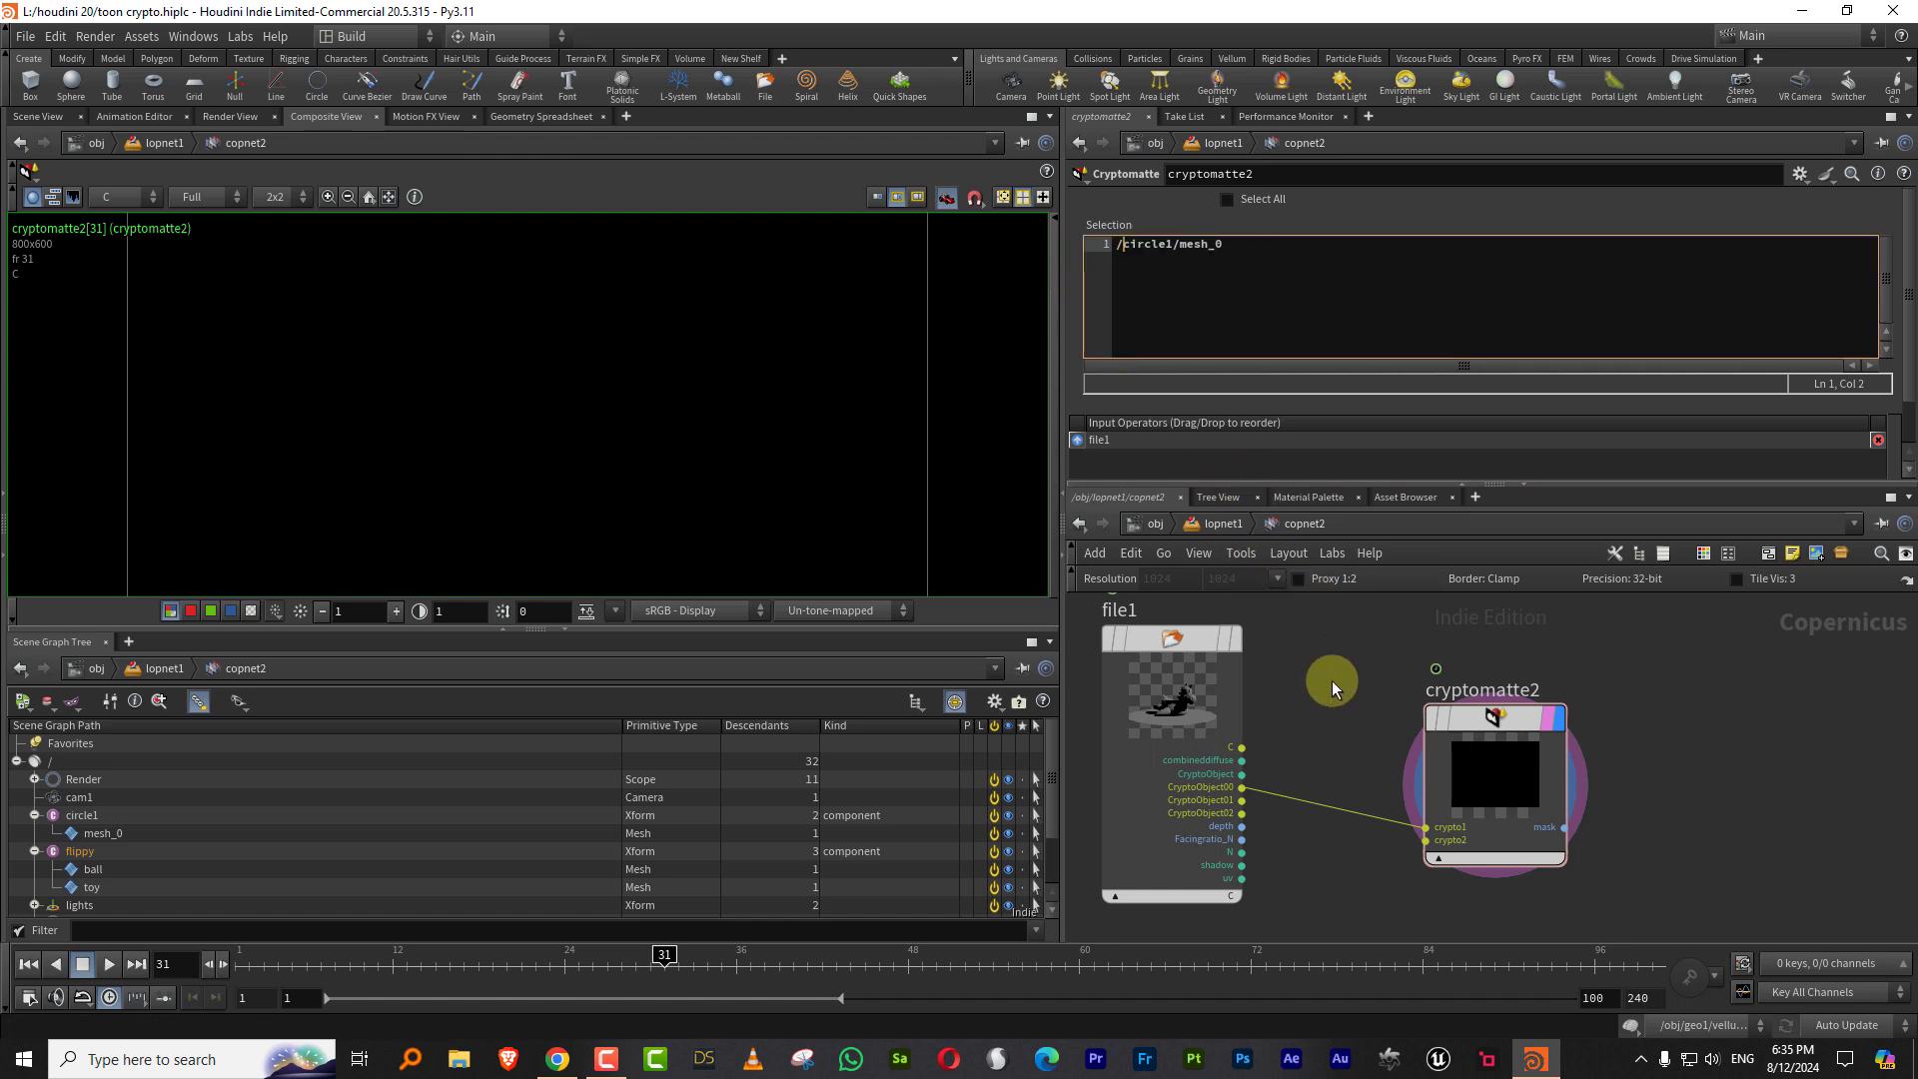
# Step: Apply the cryptomatte2 selection, try inverting its mask with an Invert node, and delete that node
pyautogui.click(1333, 683)
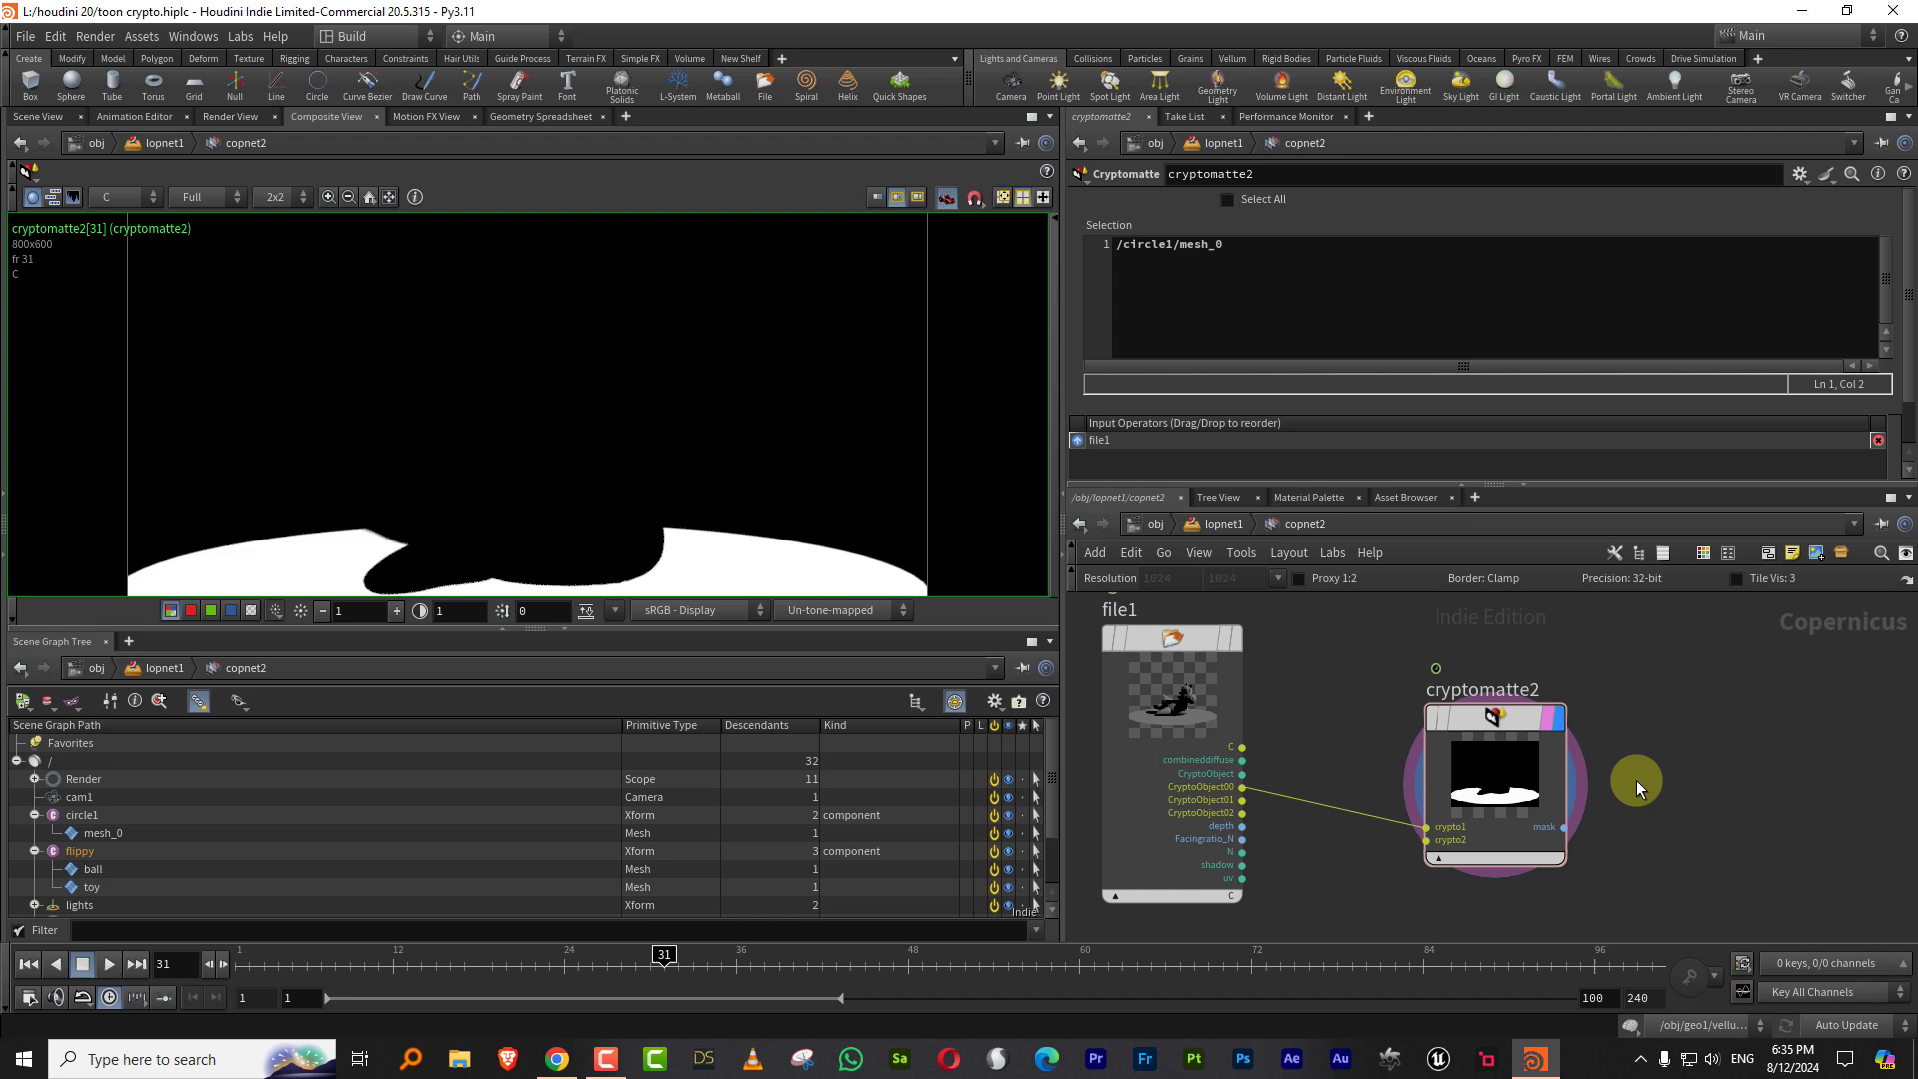
pyautogui.press('Tab')
pyautogui.write('inver')
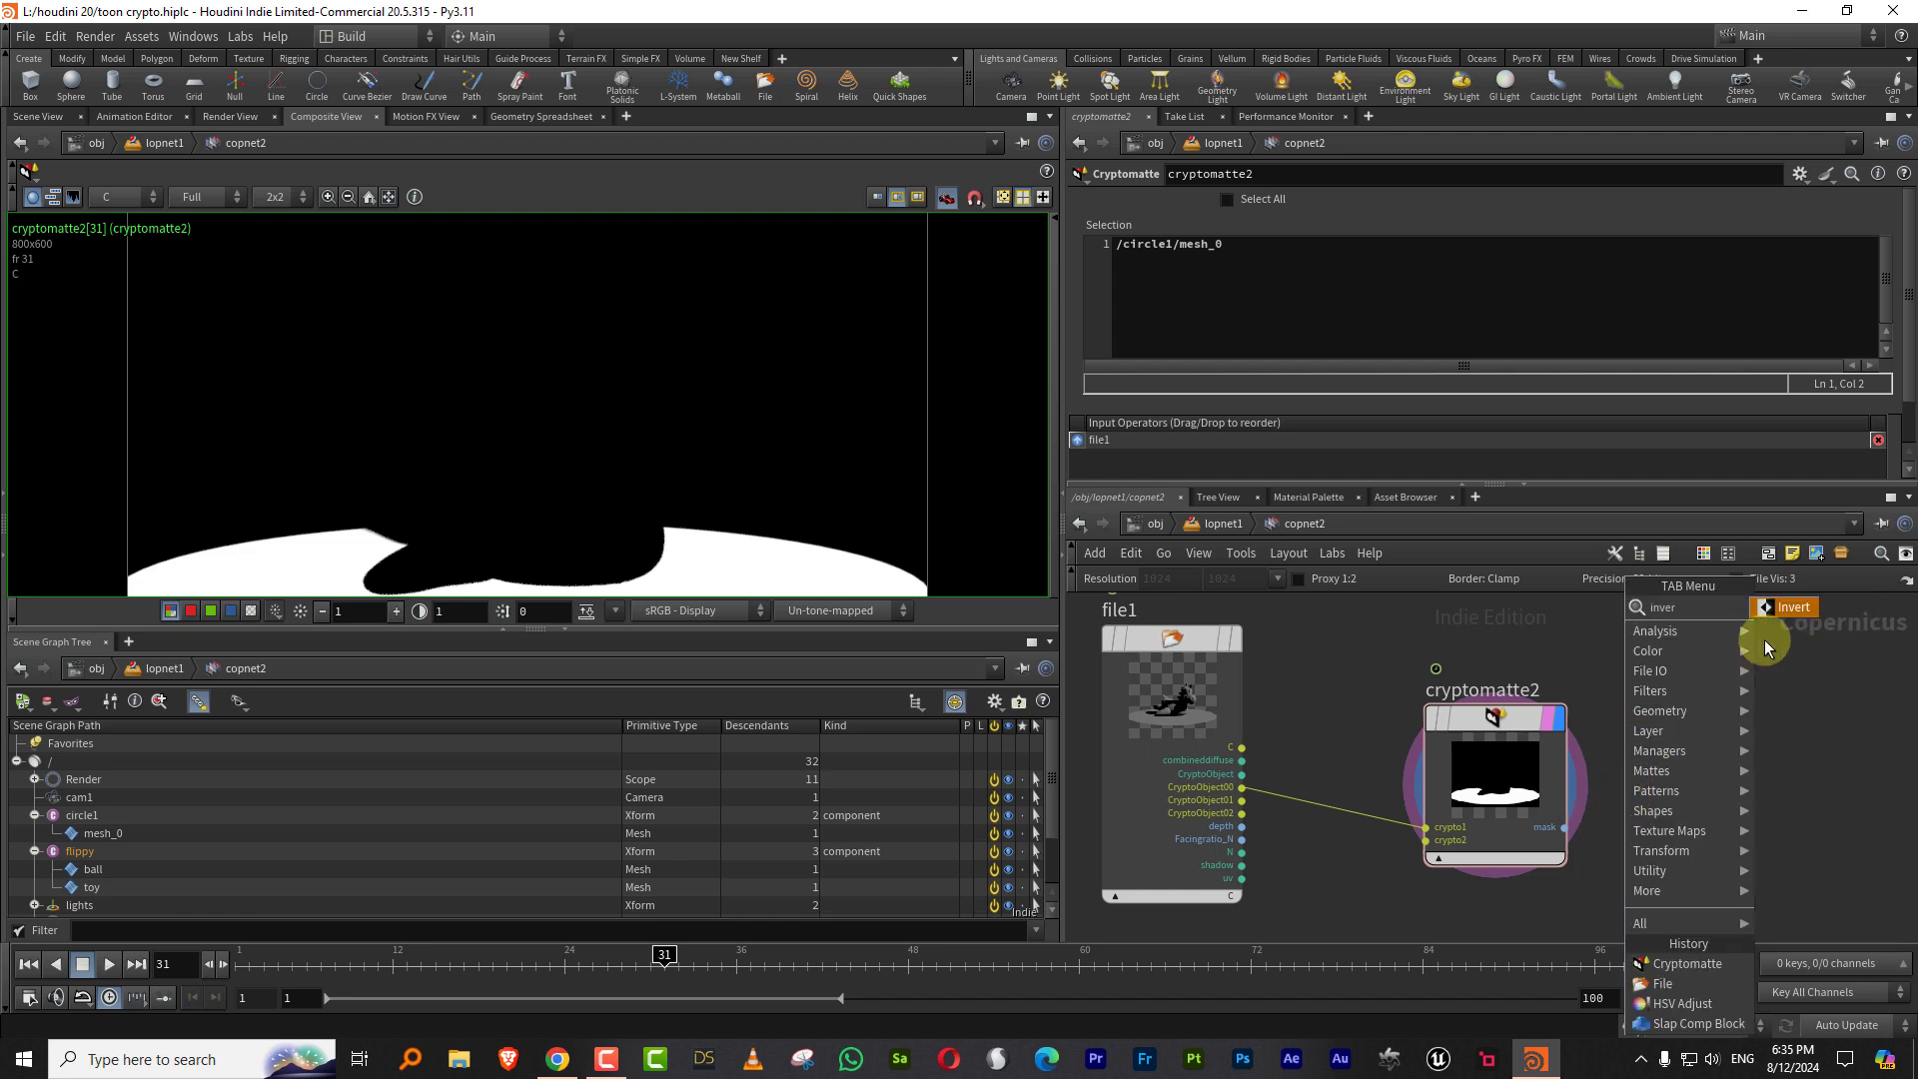
pyautogui.click(1784, 607)
pyautogui.click(1728, 804)
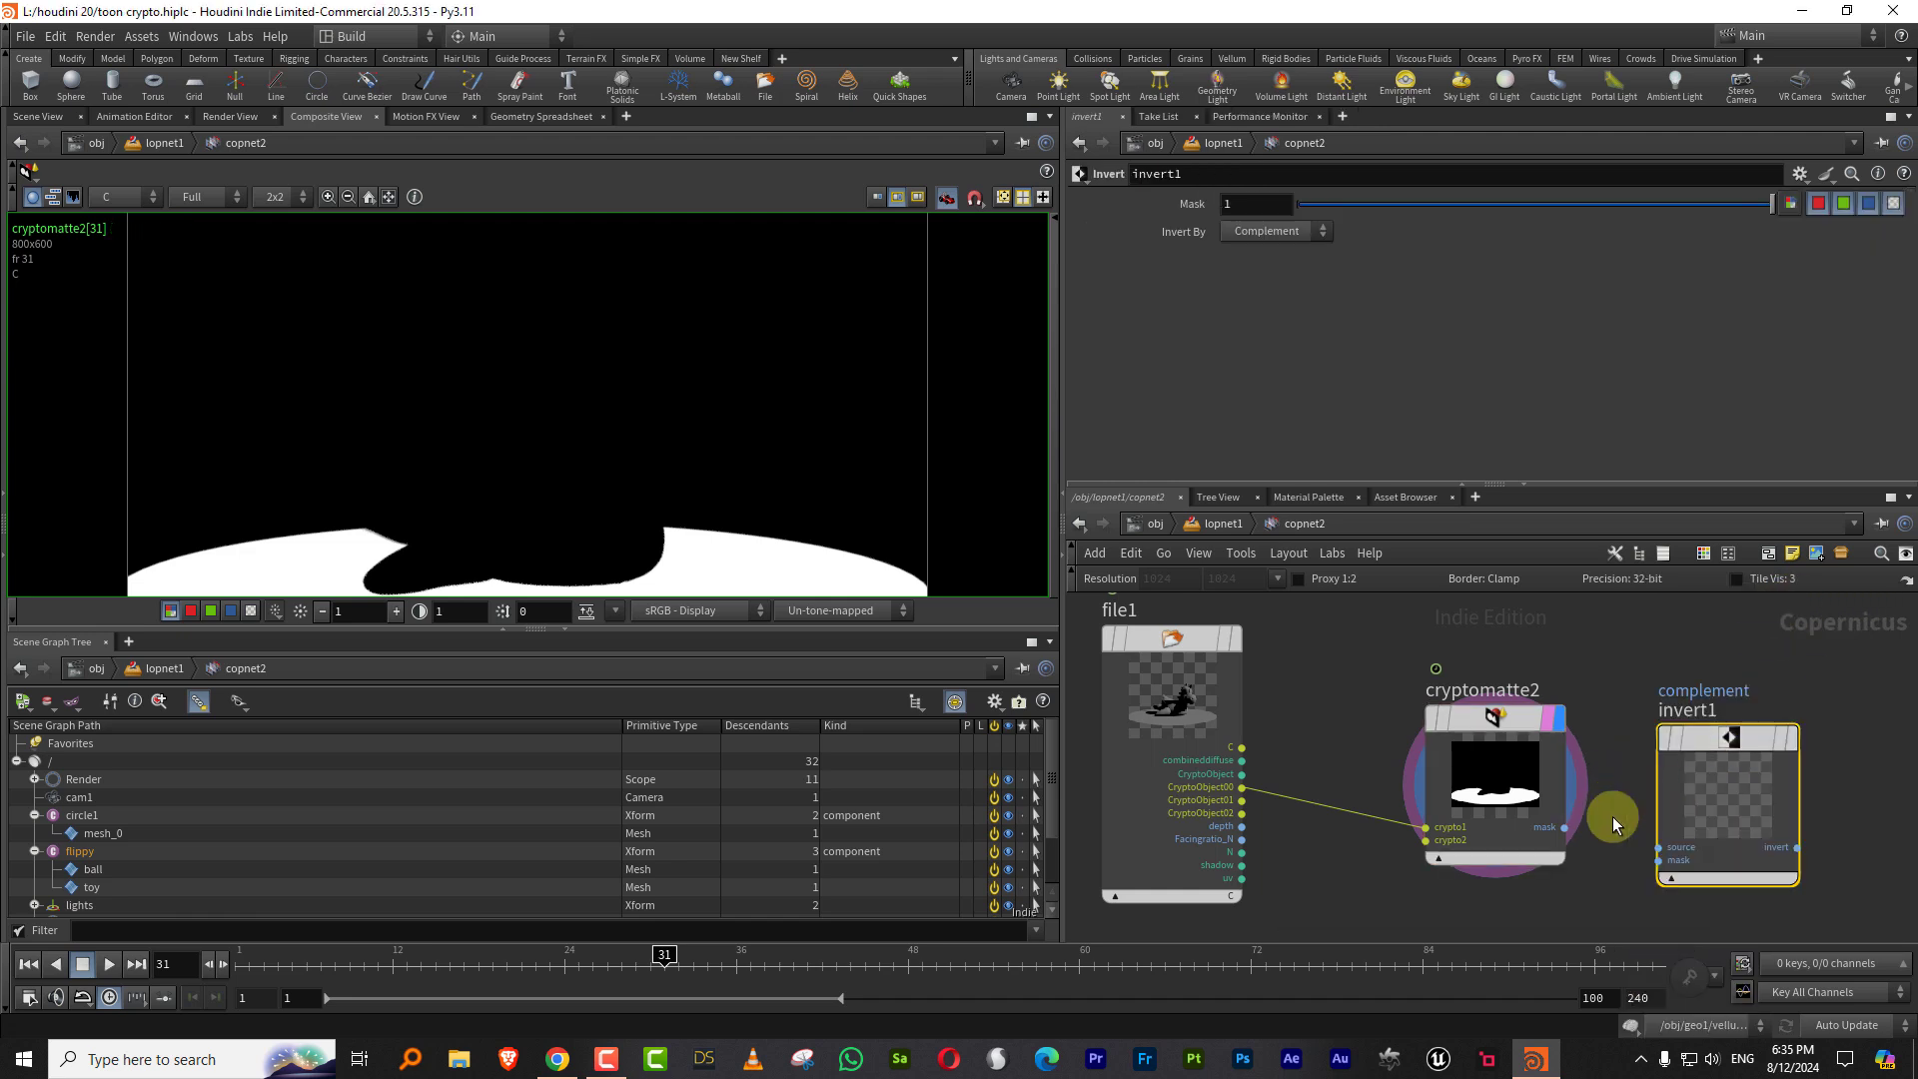
pyautogui.moveTo(1564, 827); pyautogui.dragTo(1658, 847)
pyautogui.click(1786, 745)
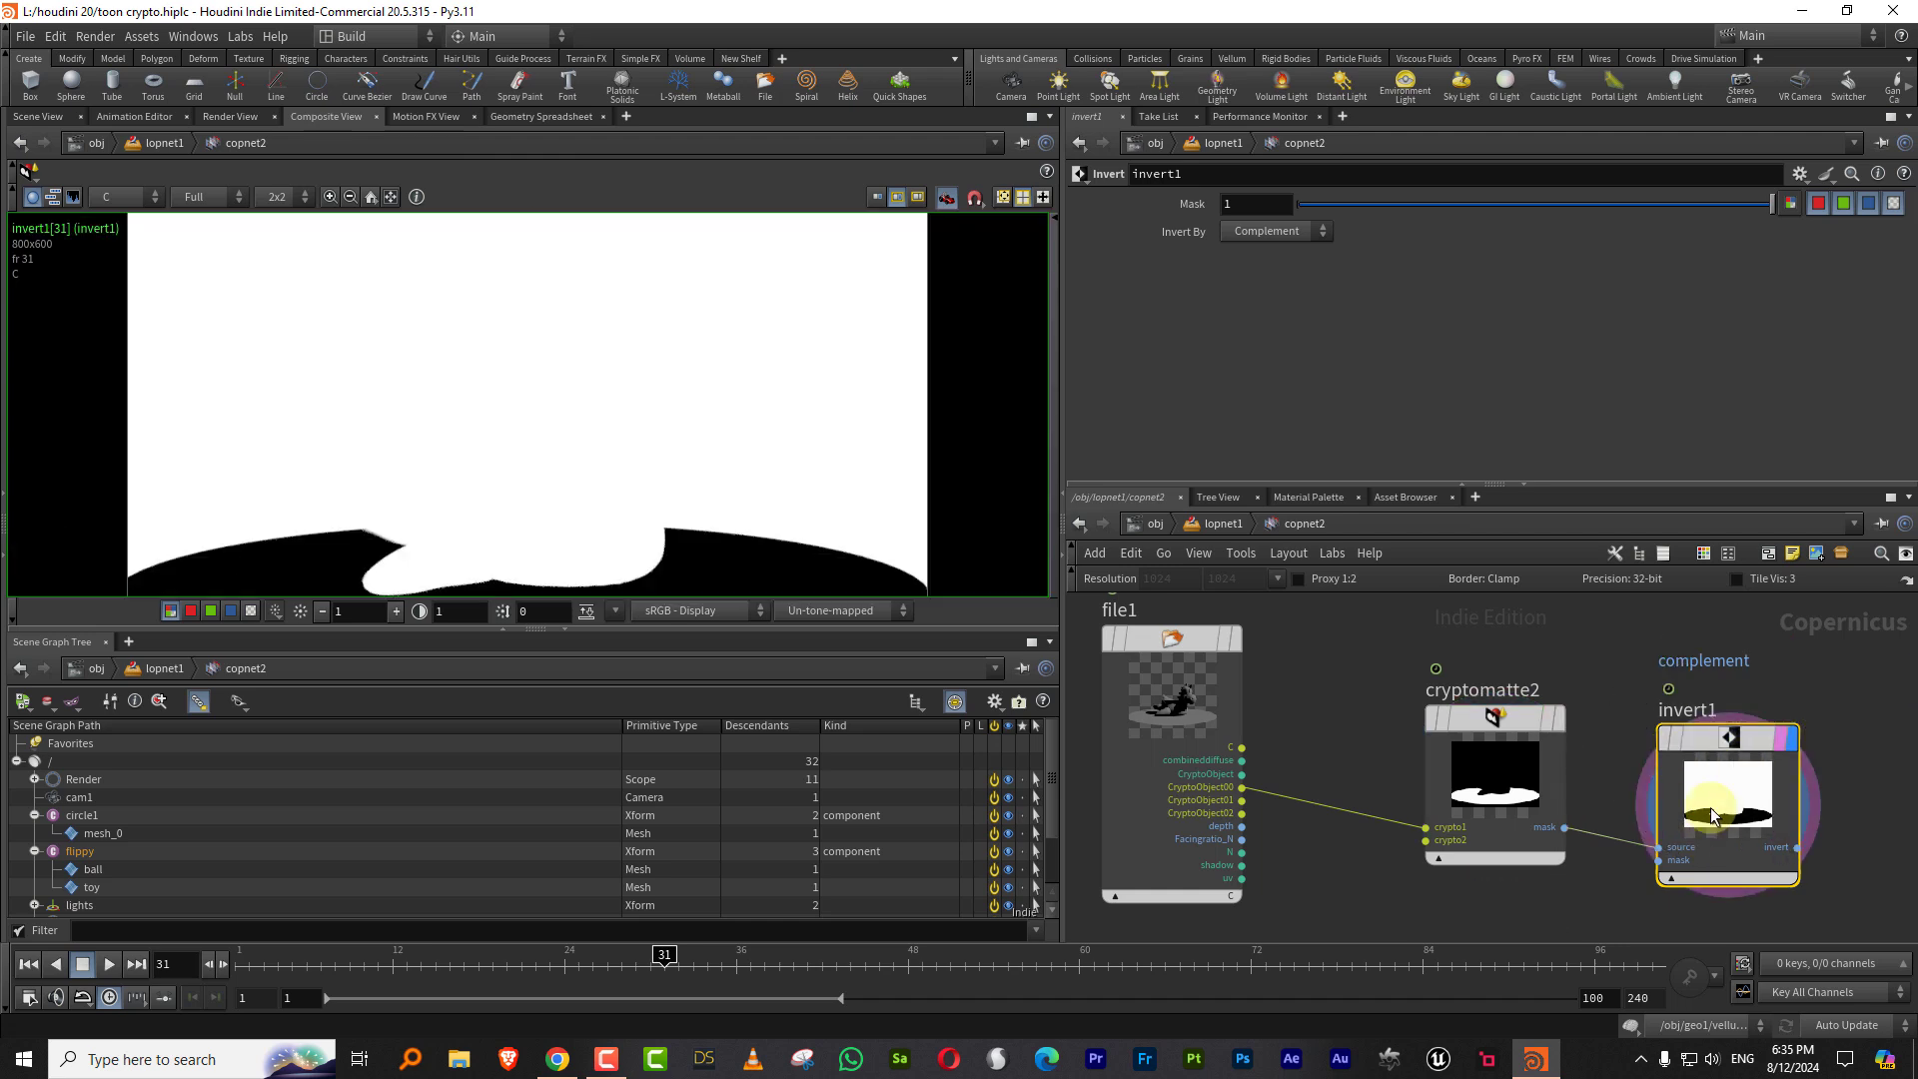
pyautogui.press('Delete')
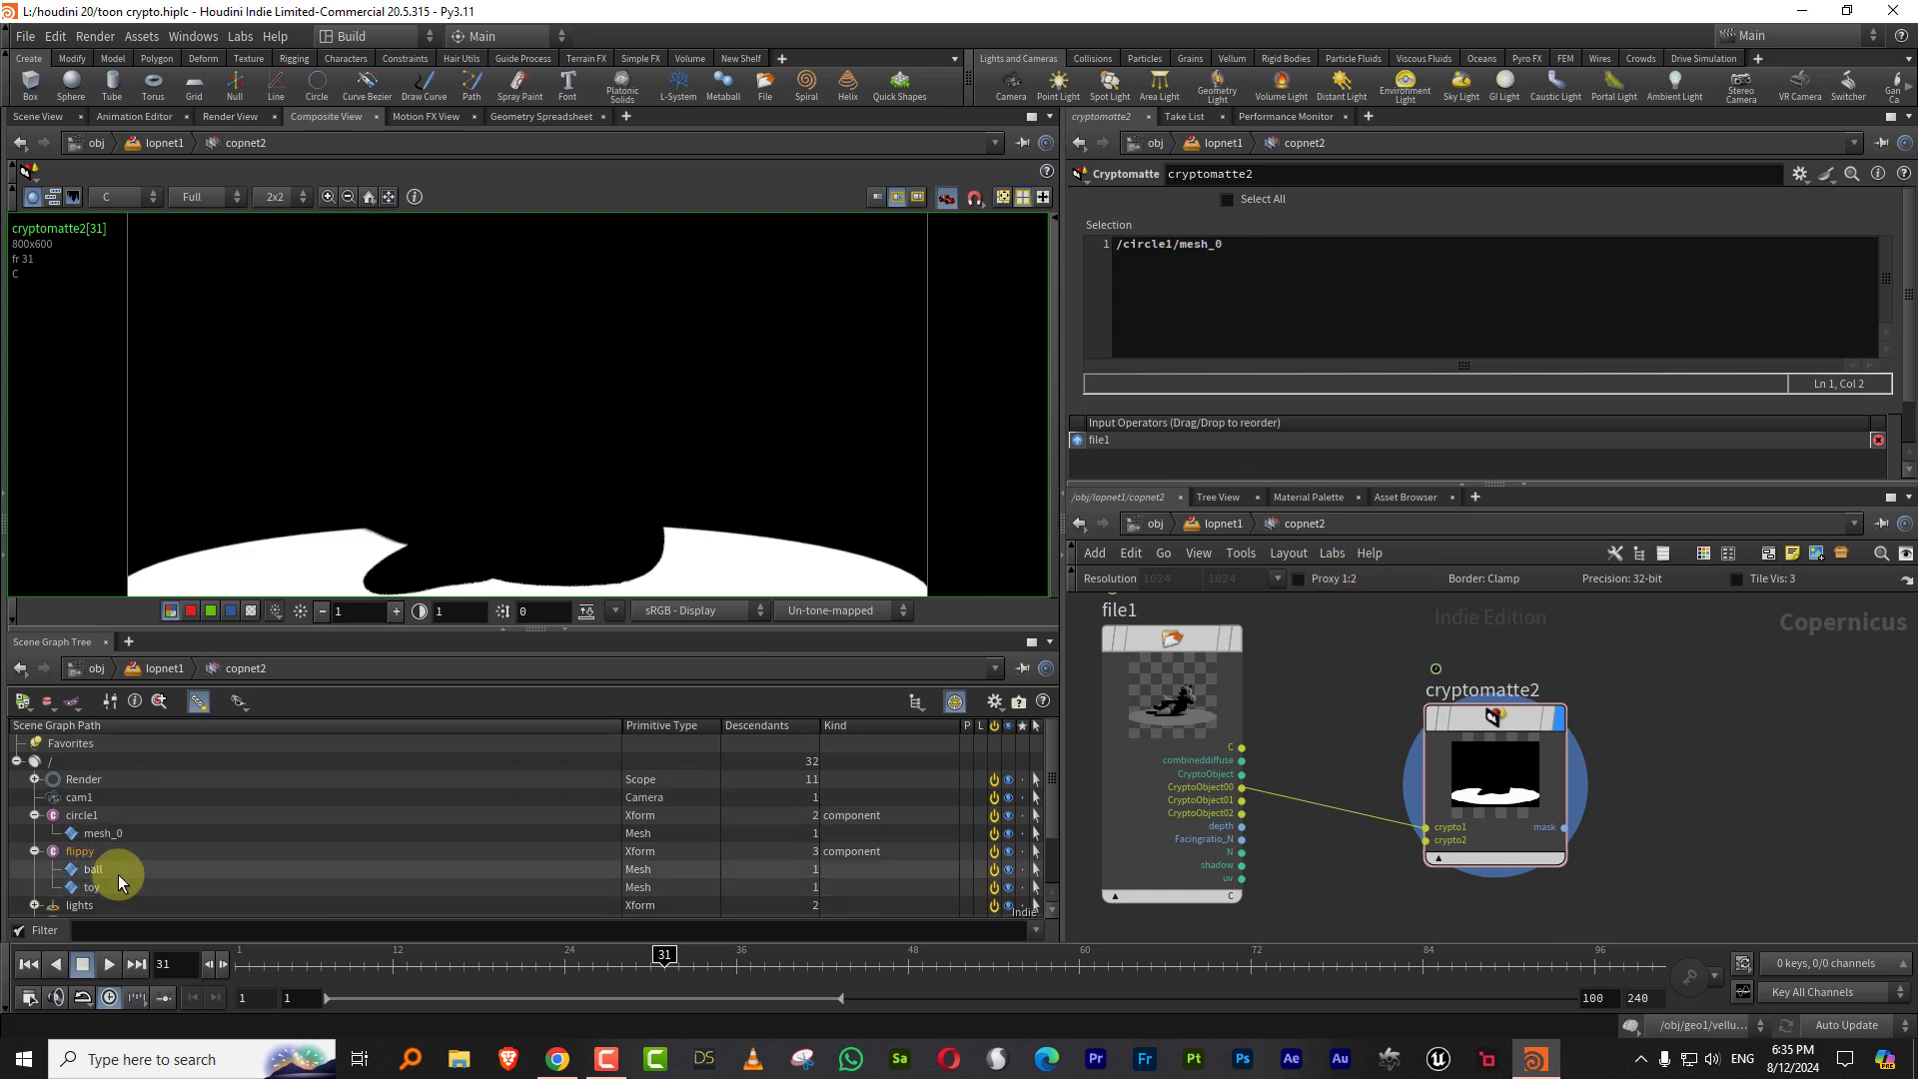
pyautogui.scroll(-4, 1542, 672)
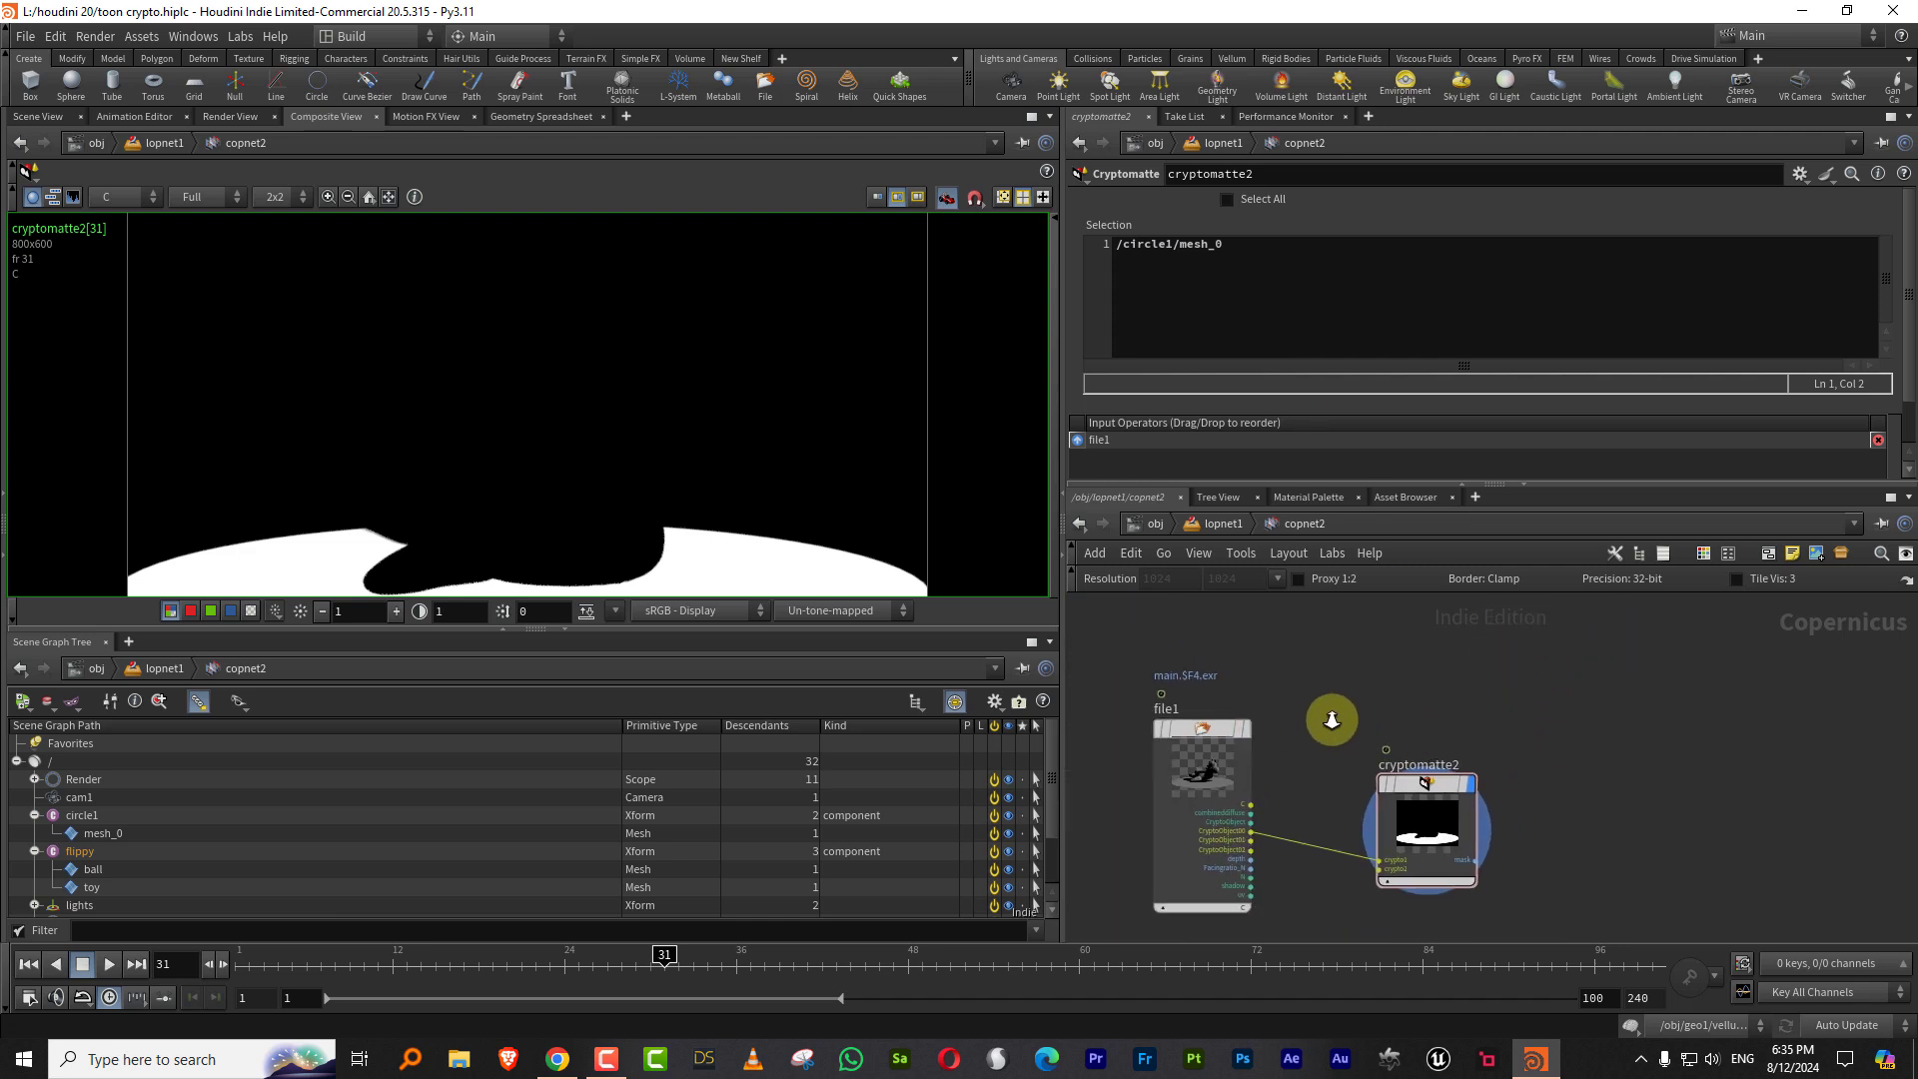
pyautogui.scroll(2, 1332, 721)
pyautogui.moveTo(1456, 687); pyautogui.dragTo(1179, 849)
pyautogui.moveTo(1364, 705); pyautogui.dragTo(1442, 660, button='middle')
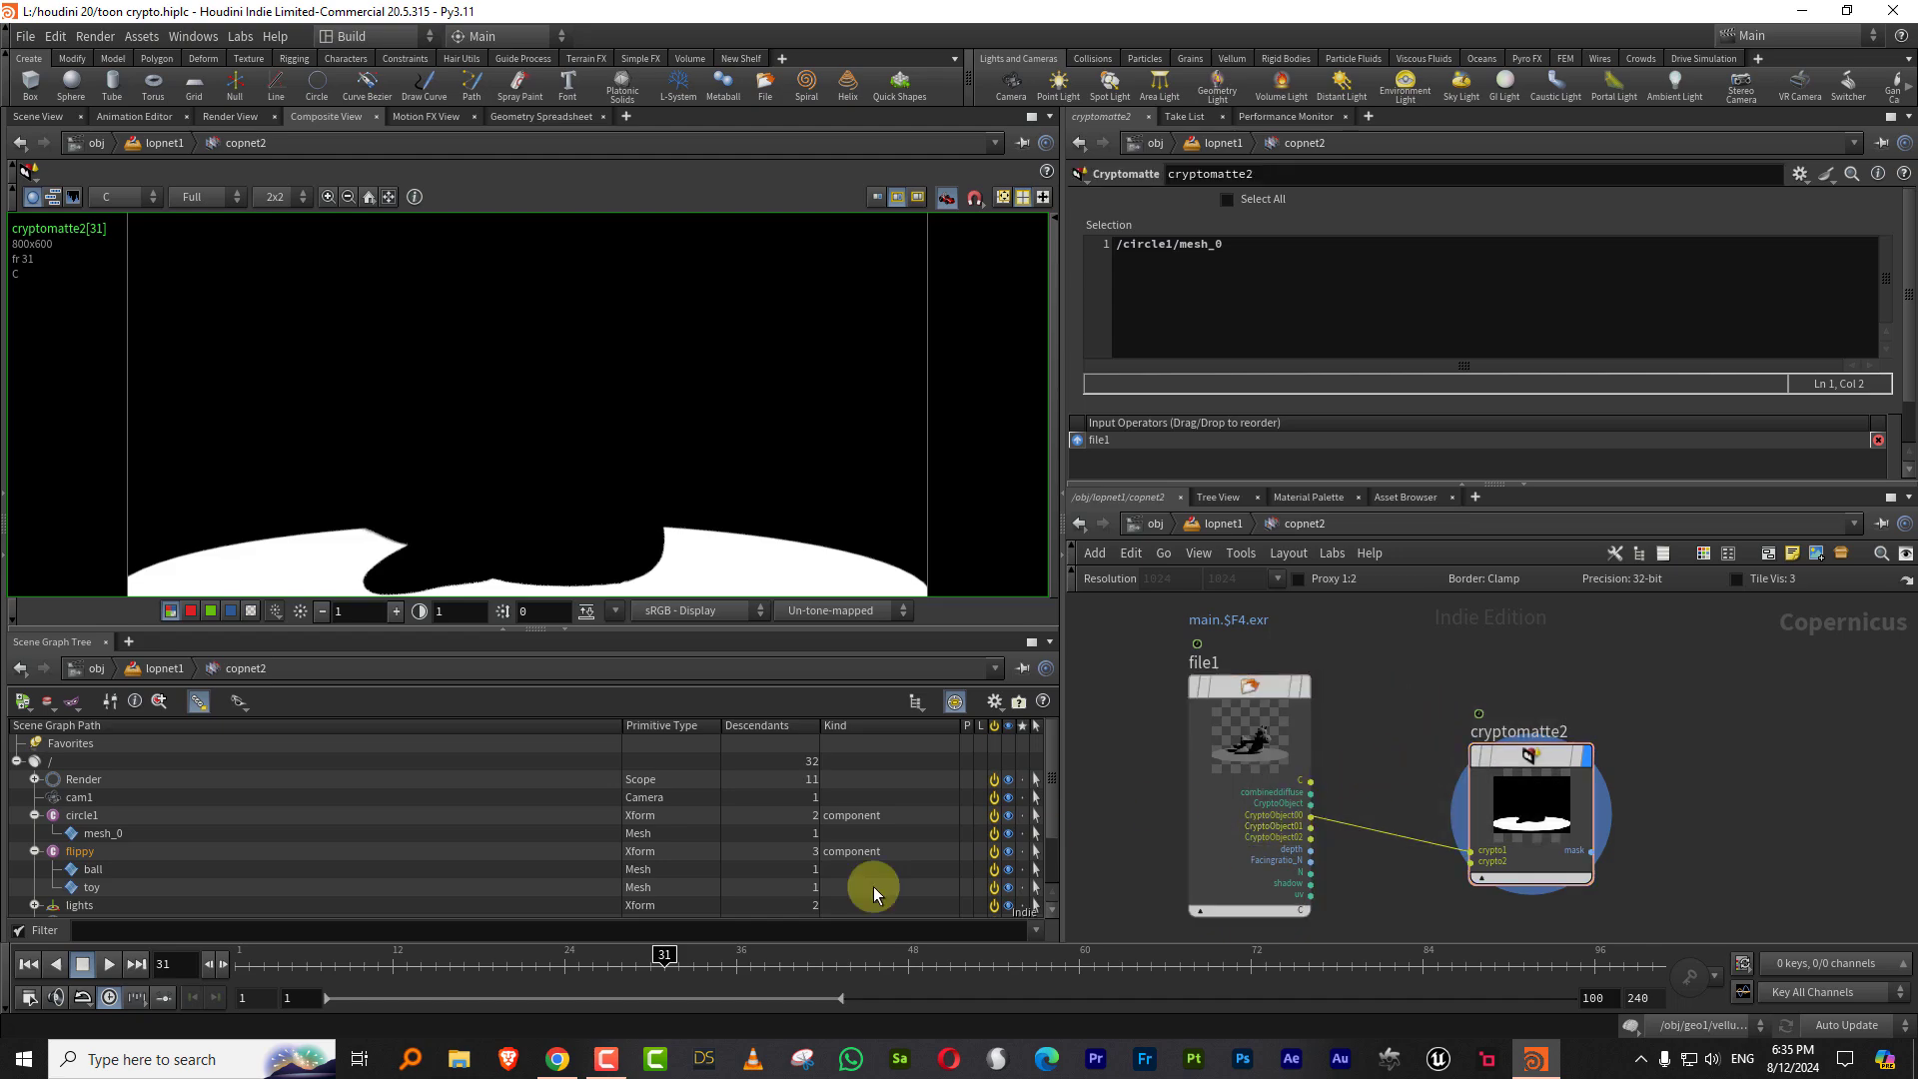
# Step: Switch to Chrome, examine the replies about Cryptomatte AOVs in the X notifications, and return to Houdini
pyautogui.click(559, 1054)
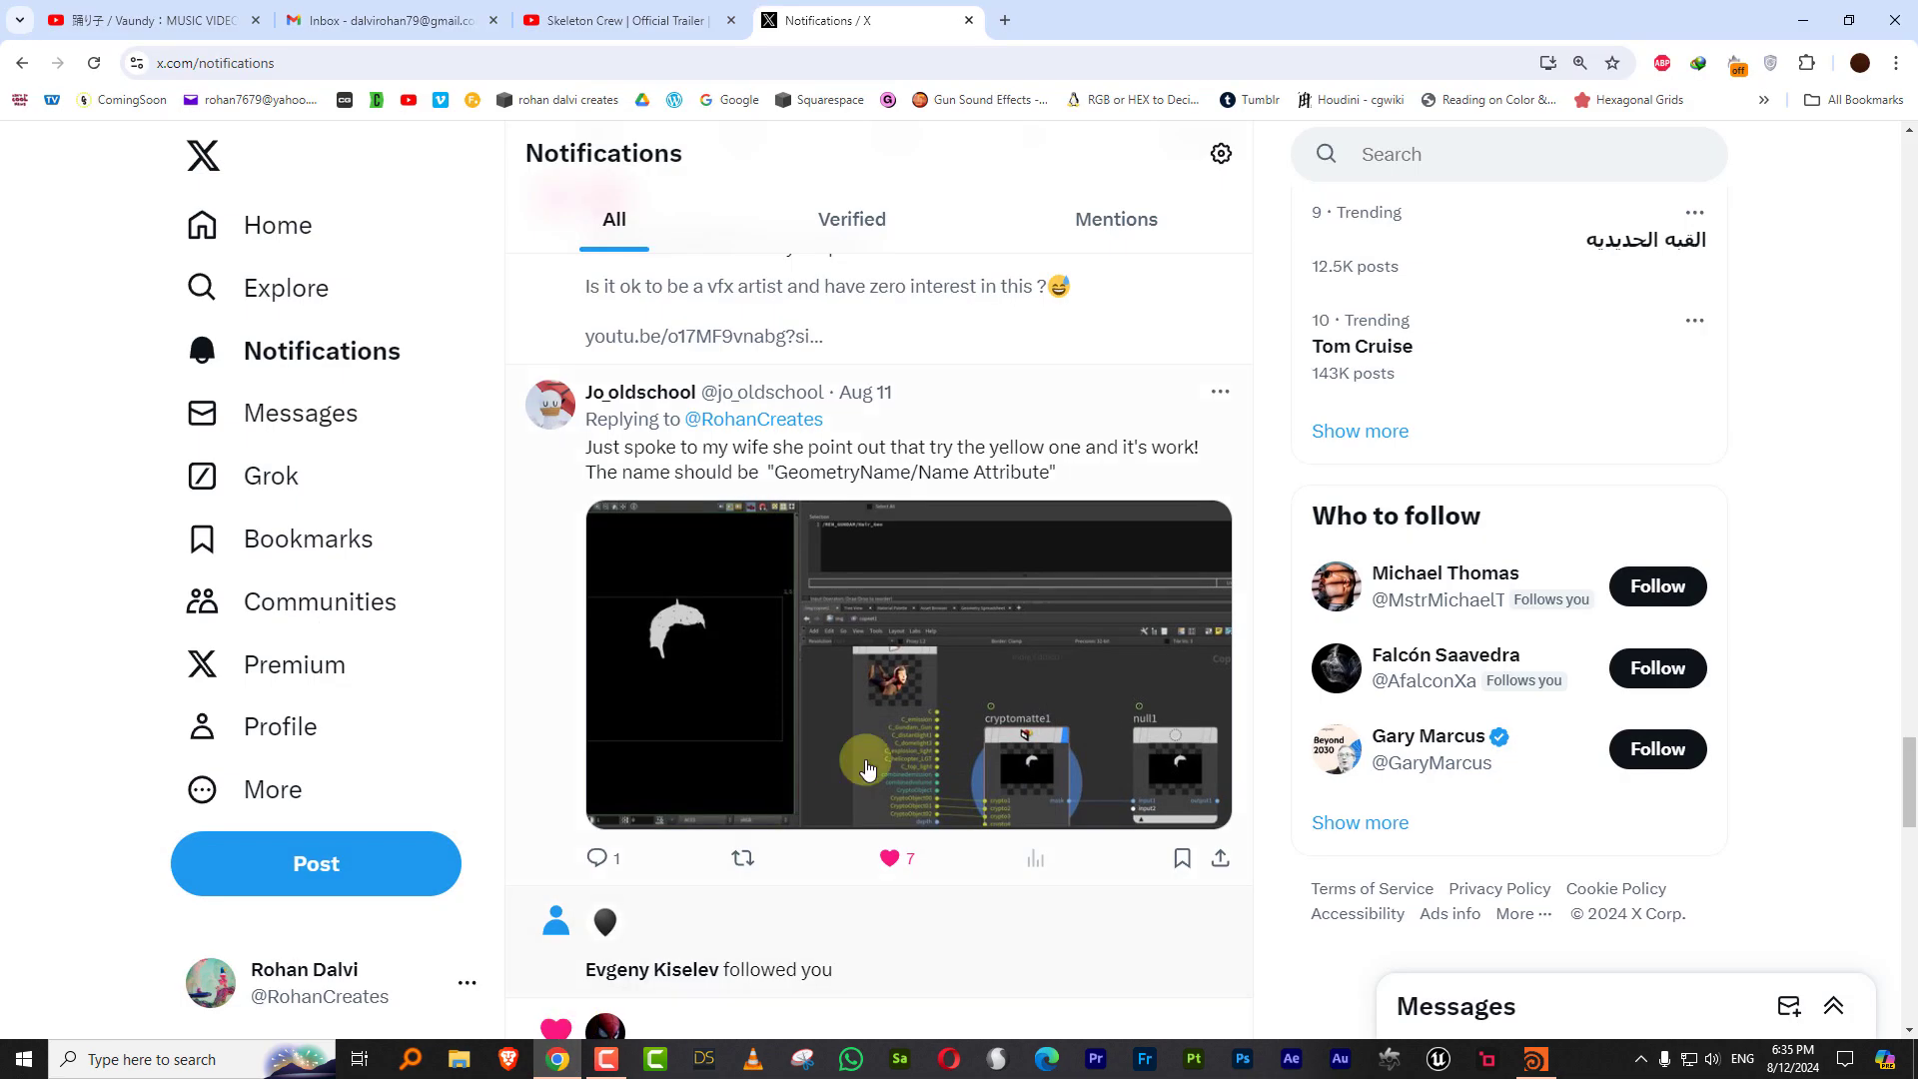
pyautogui.scroll(10, 934, 678)
pyautogui.scroll(10, 939, 679)
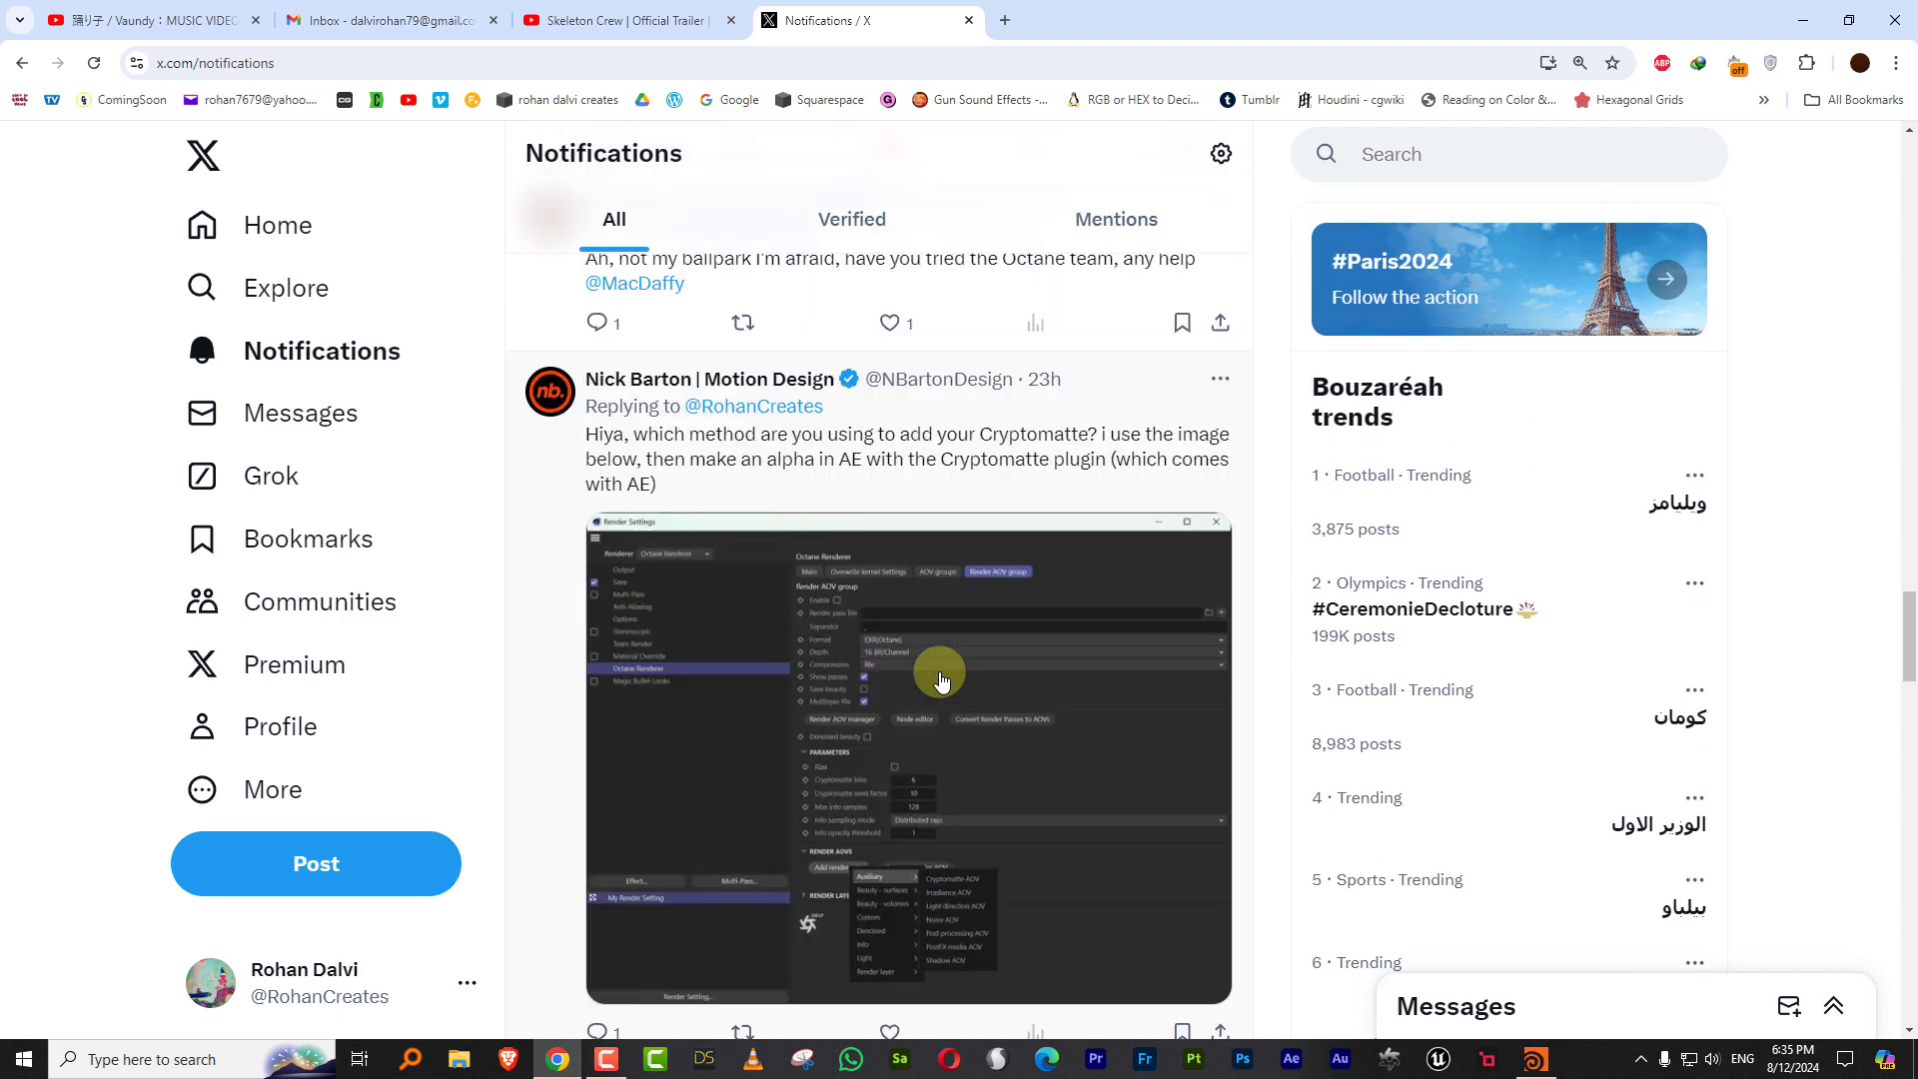
pyautogui.scroll(5, 939, 675)
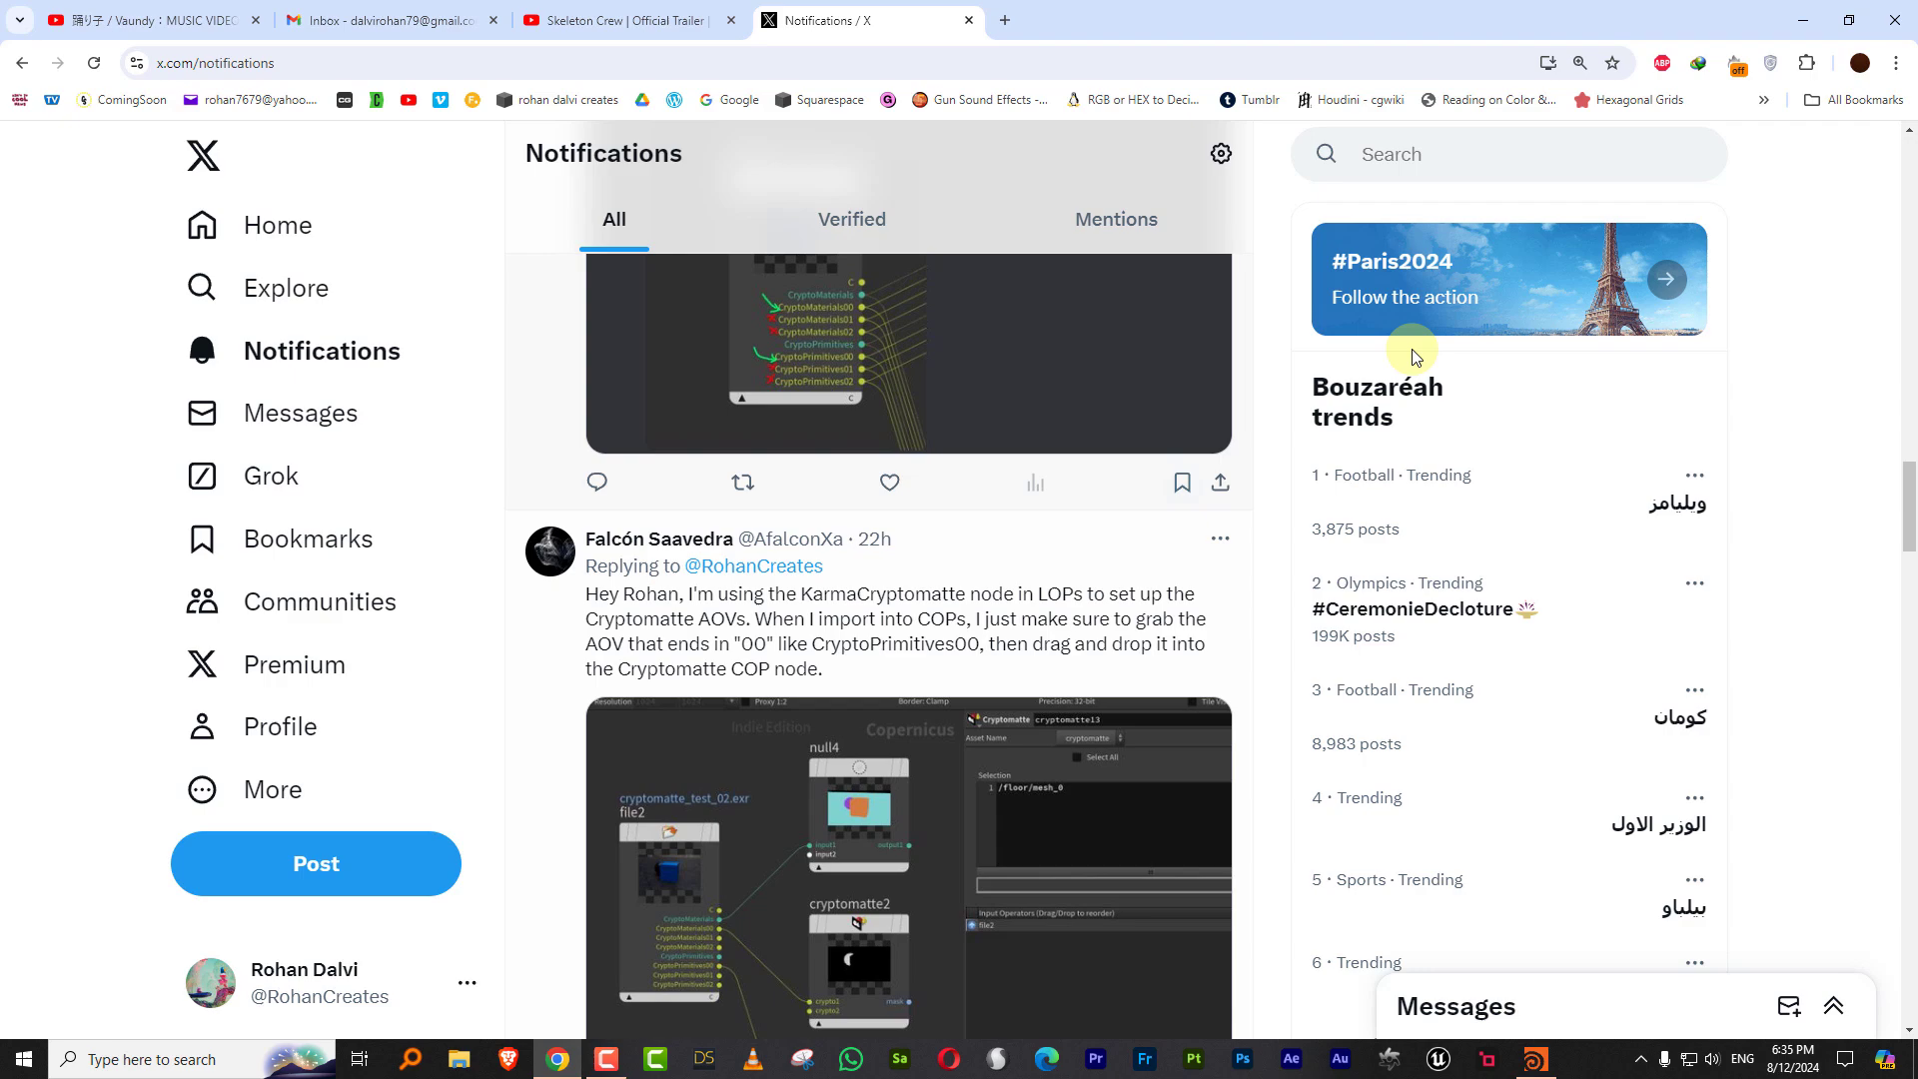
pyautogui.scroll(2, 1160, 580)
pyautogui.scroll(4, 1160, 579)
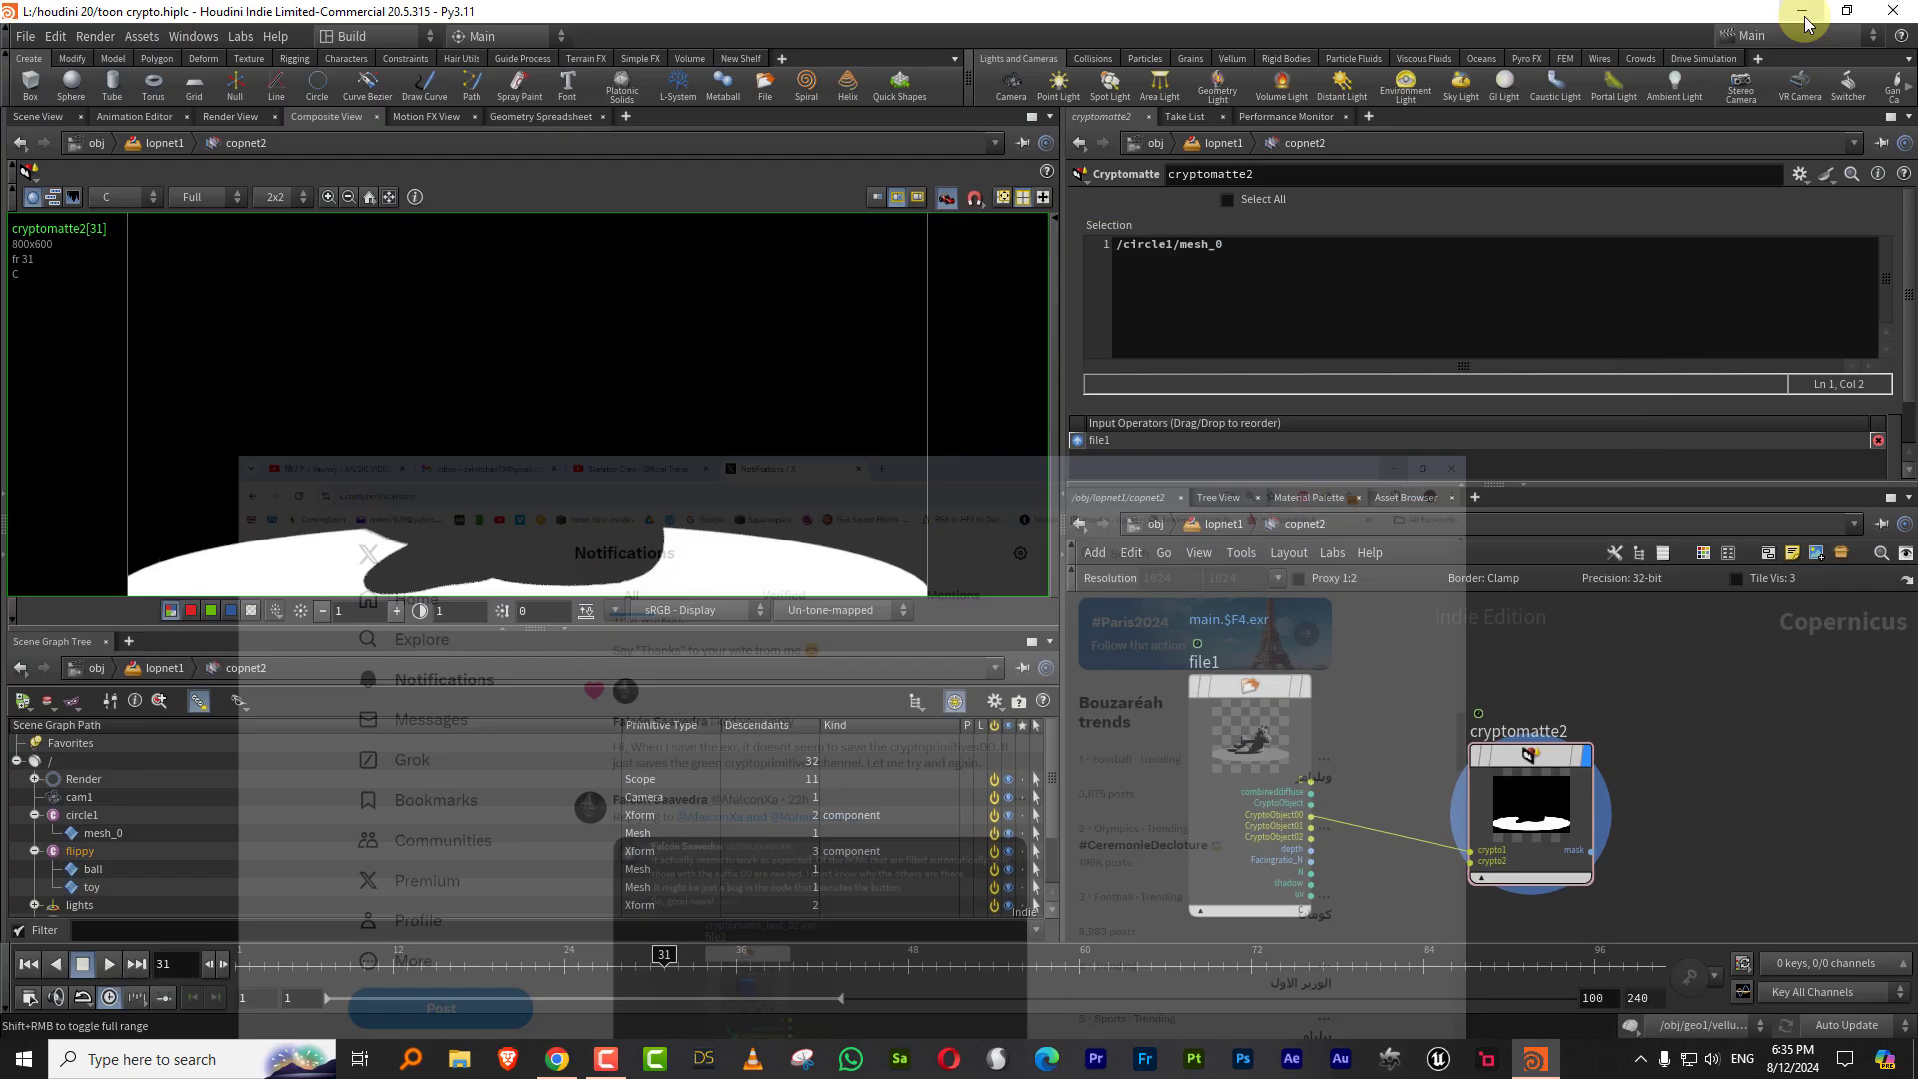
pyautogui.click(1803, 20)
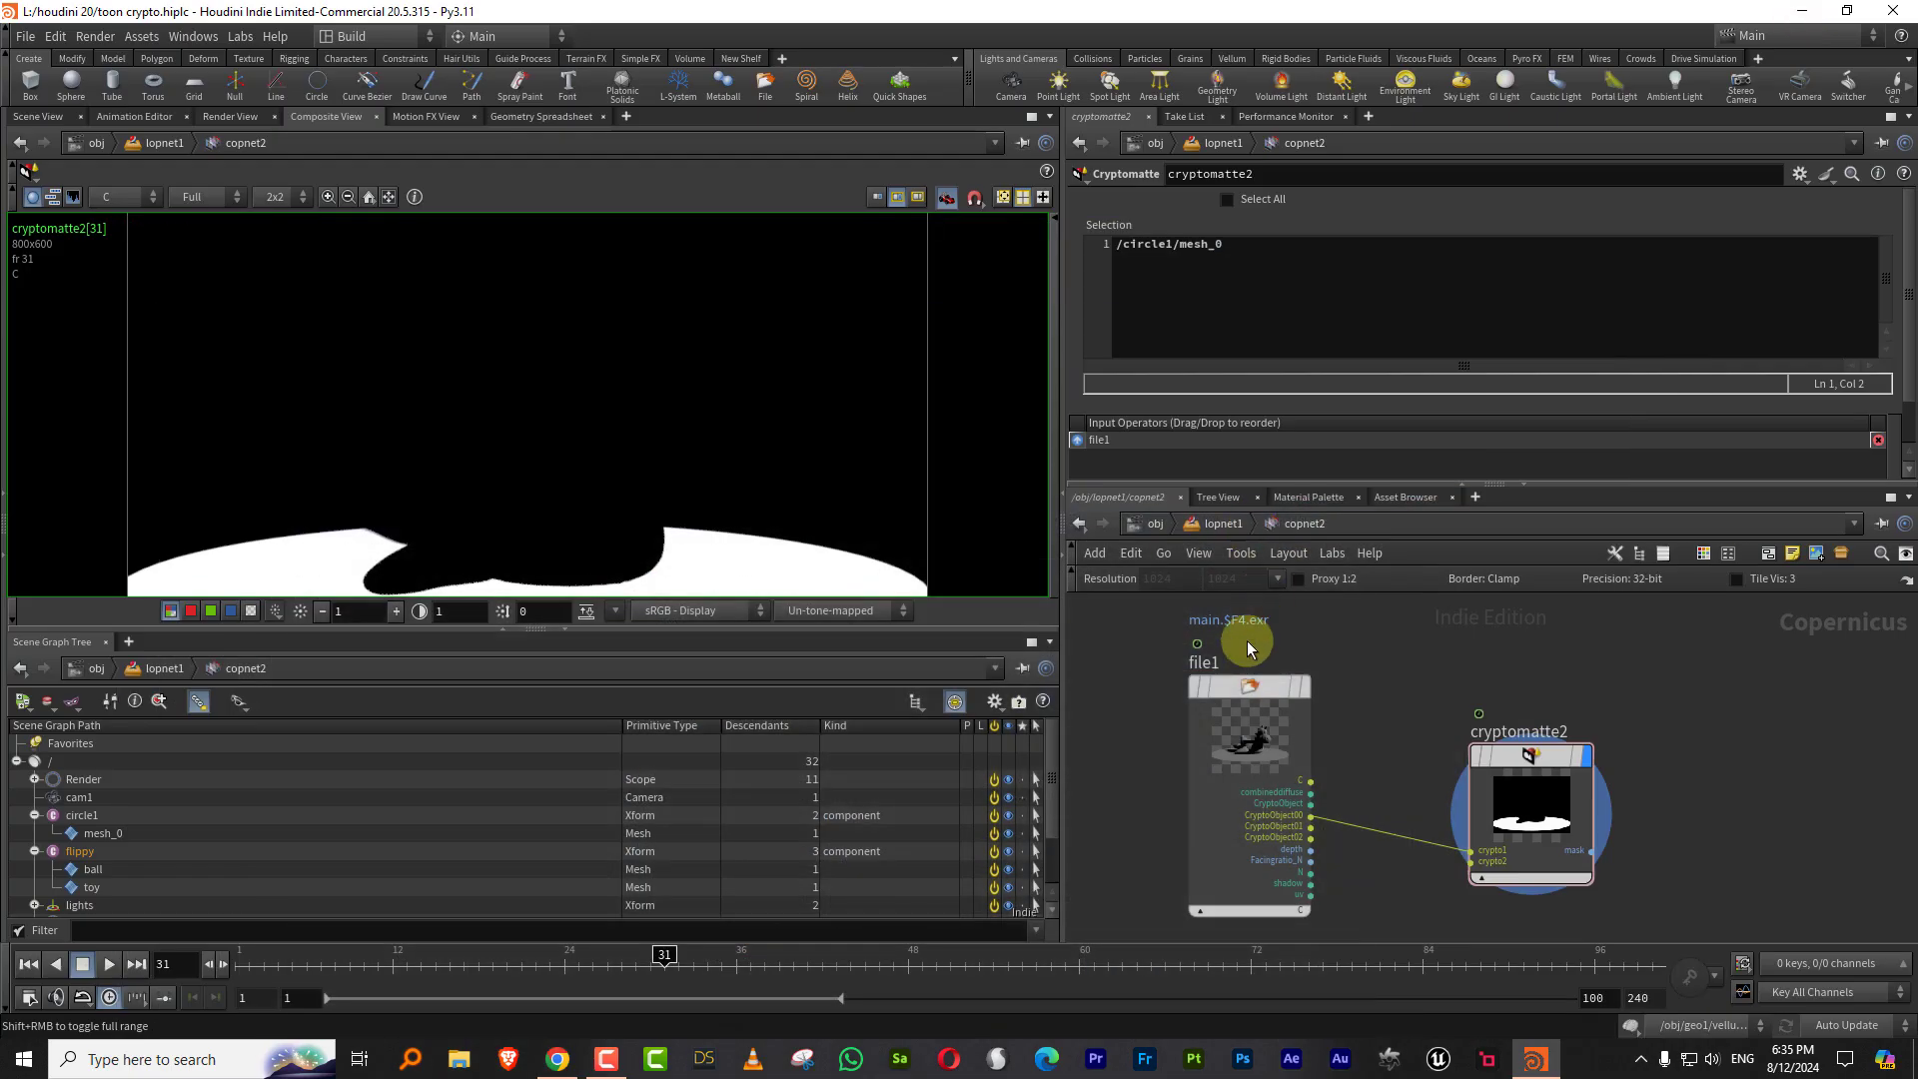
# Step: Display file1, clear its AOV list and enter C as its only File AOV
pyautogui.click(1303, 687)
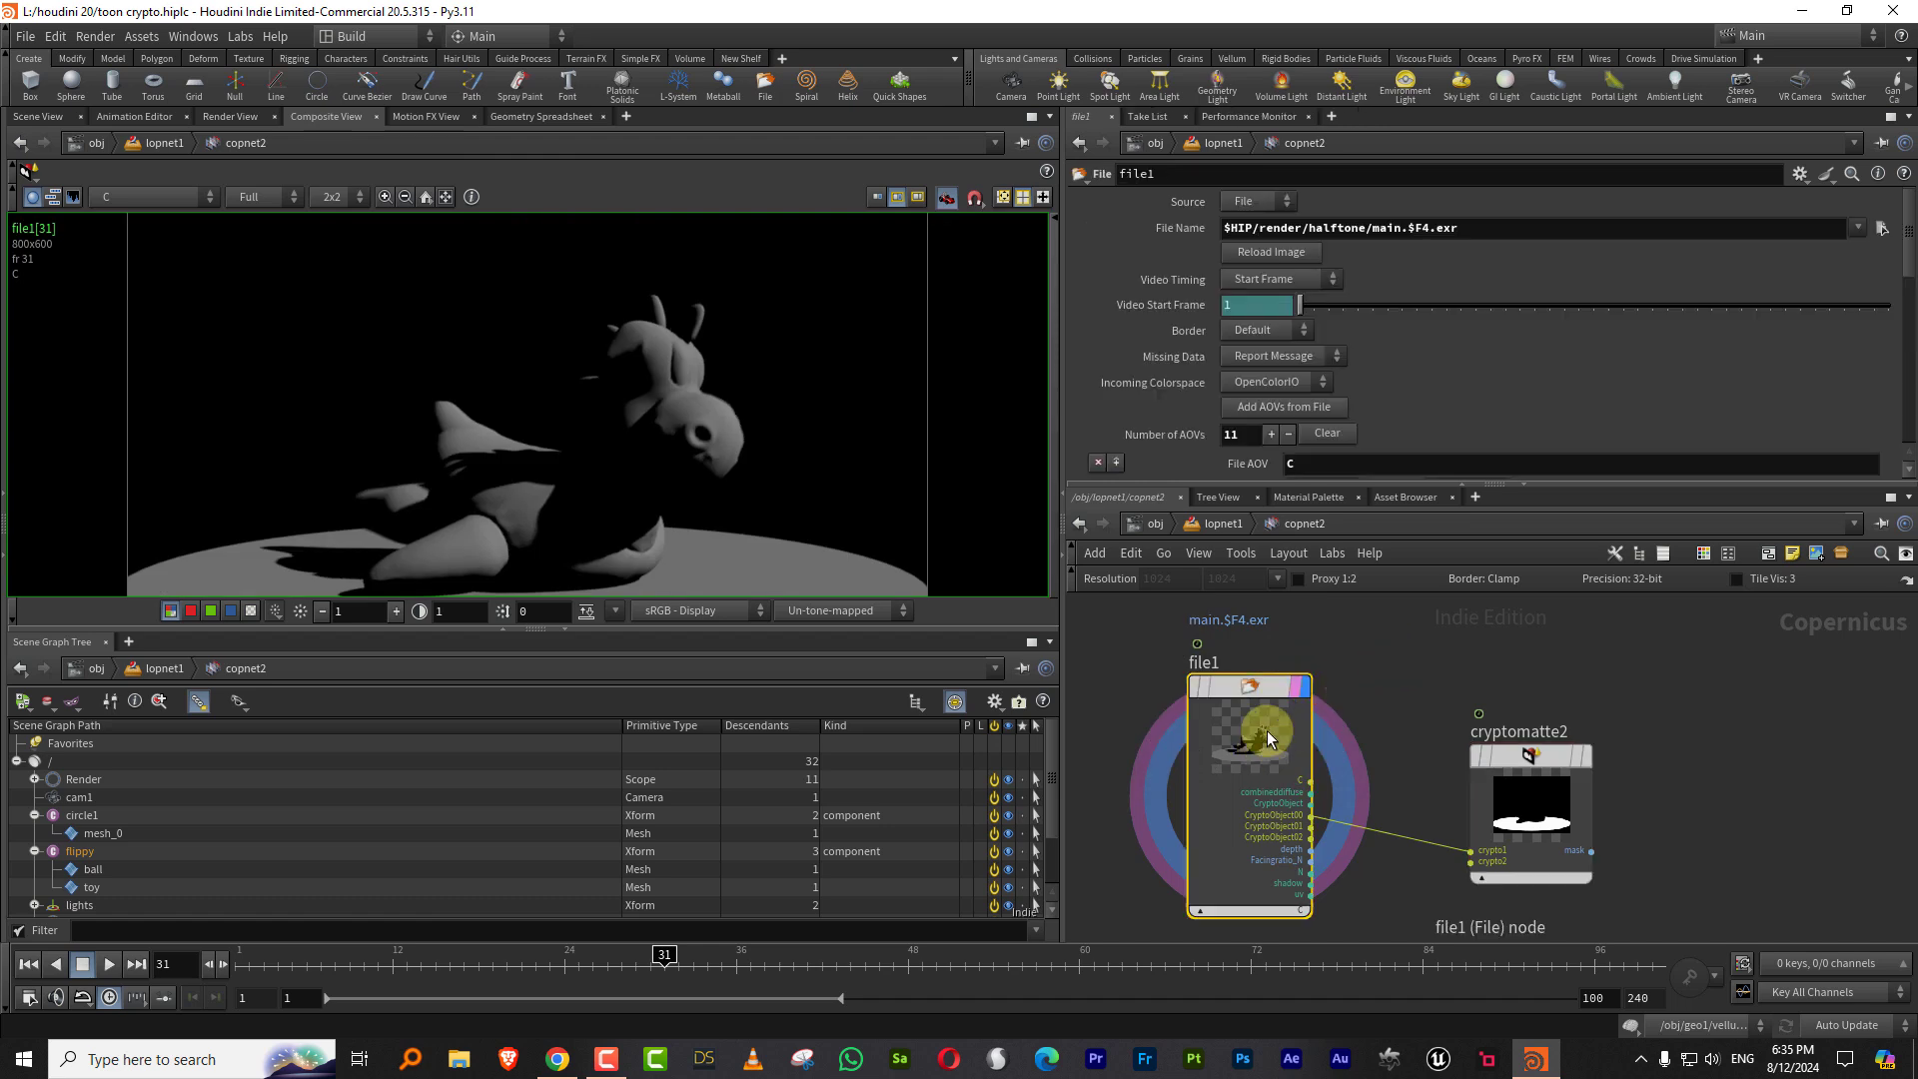
pyautogui.moveTo(1907, 236); pyautogui.dragTo(1900, 312)
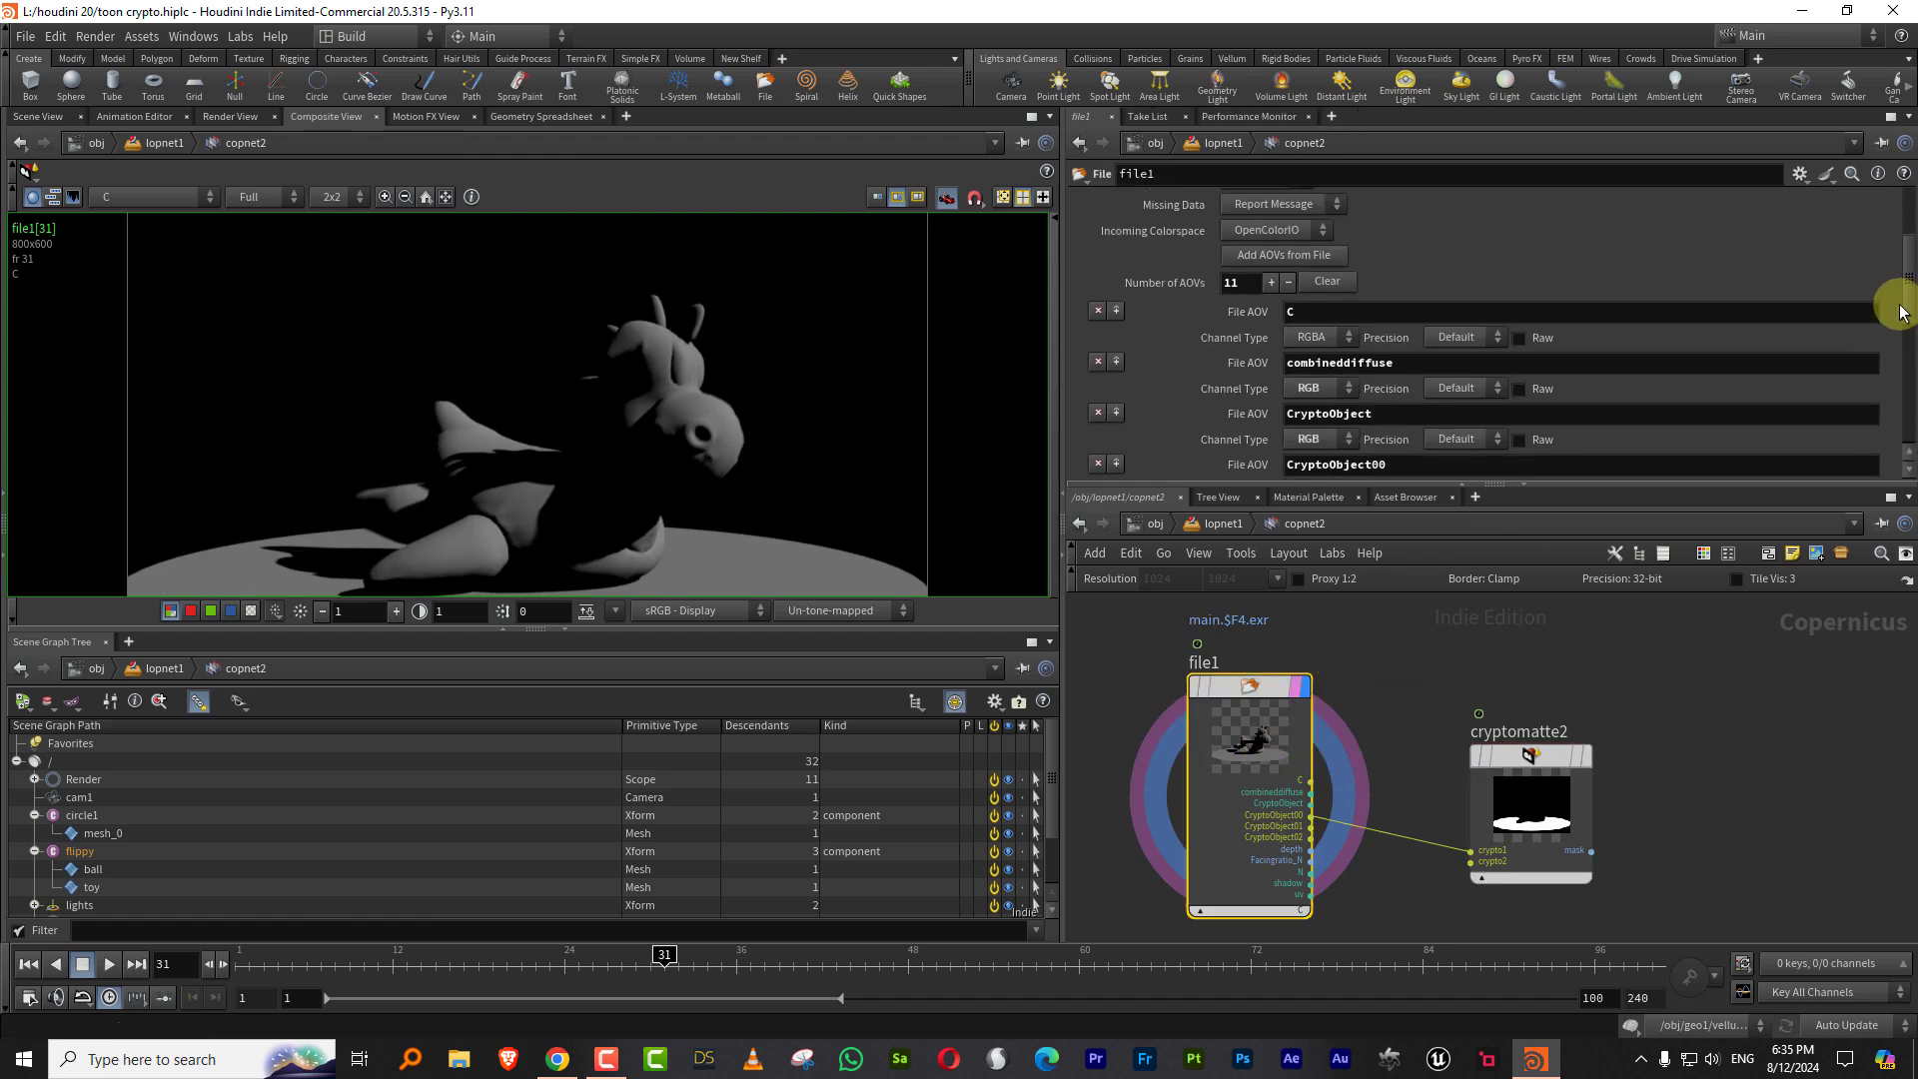
pyautogui.click(1329, 284)
pyautogui.click(1270, 425)
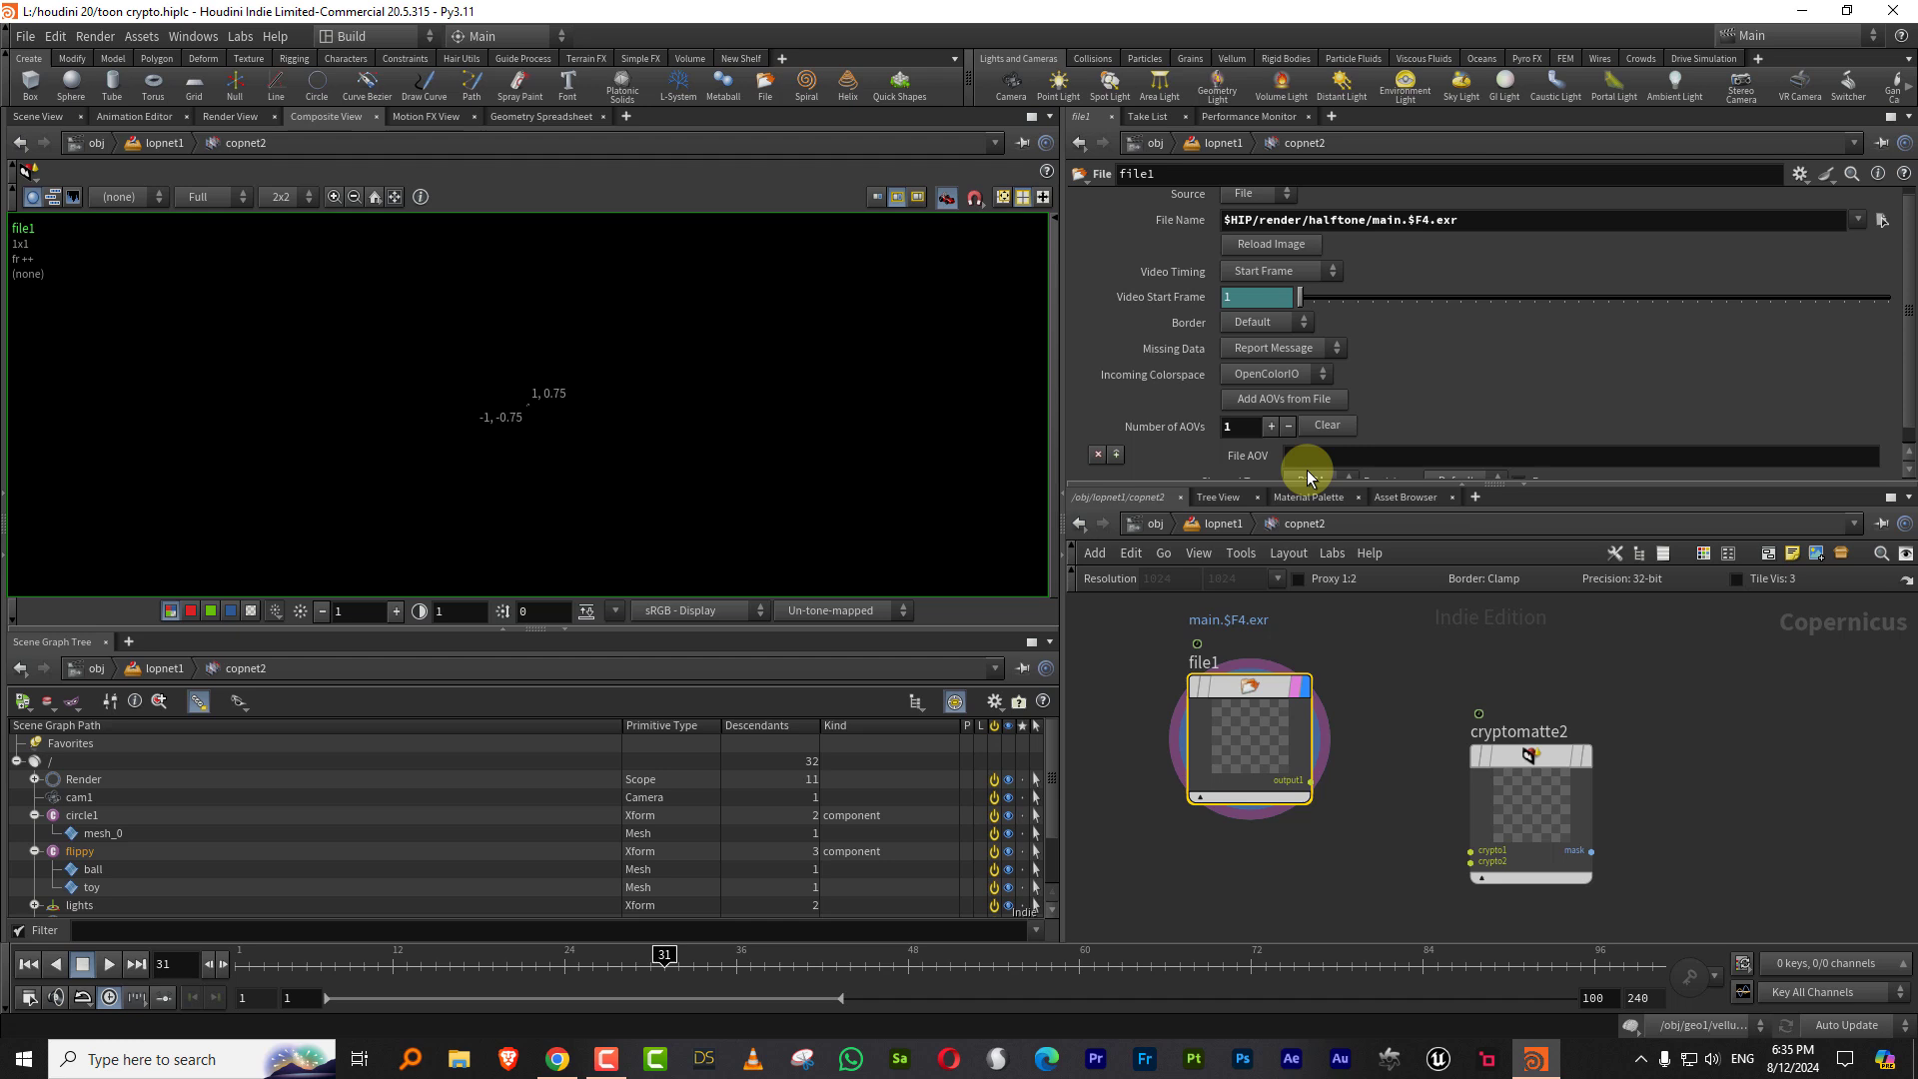
pyautogui.moveTo(1307, 483); pyautogui.dragTo(1310, 588)
pyautogui.click(1324, 463)
pyautogui.write('c')
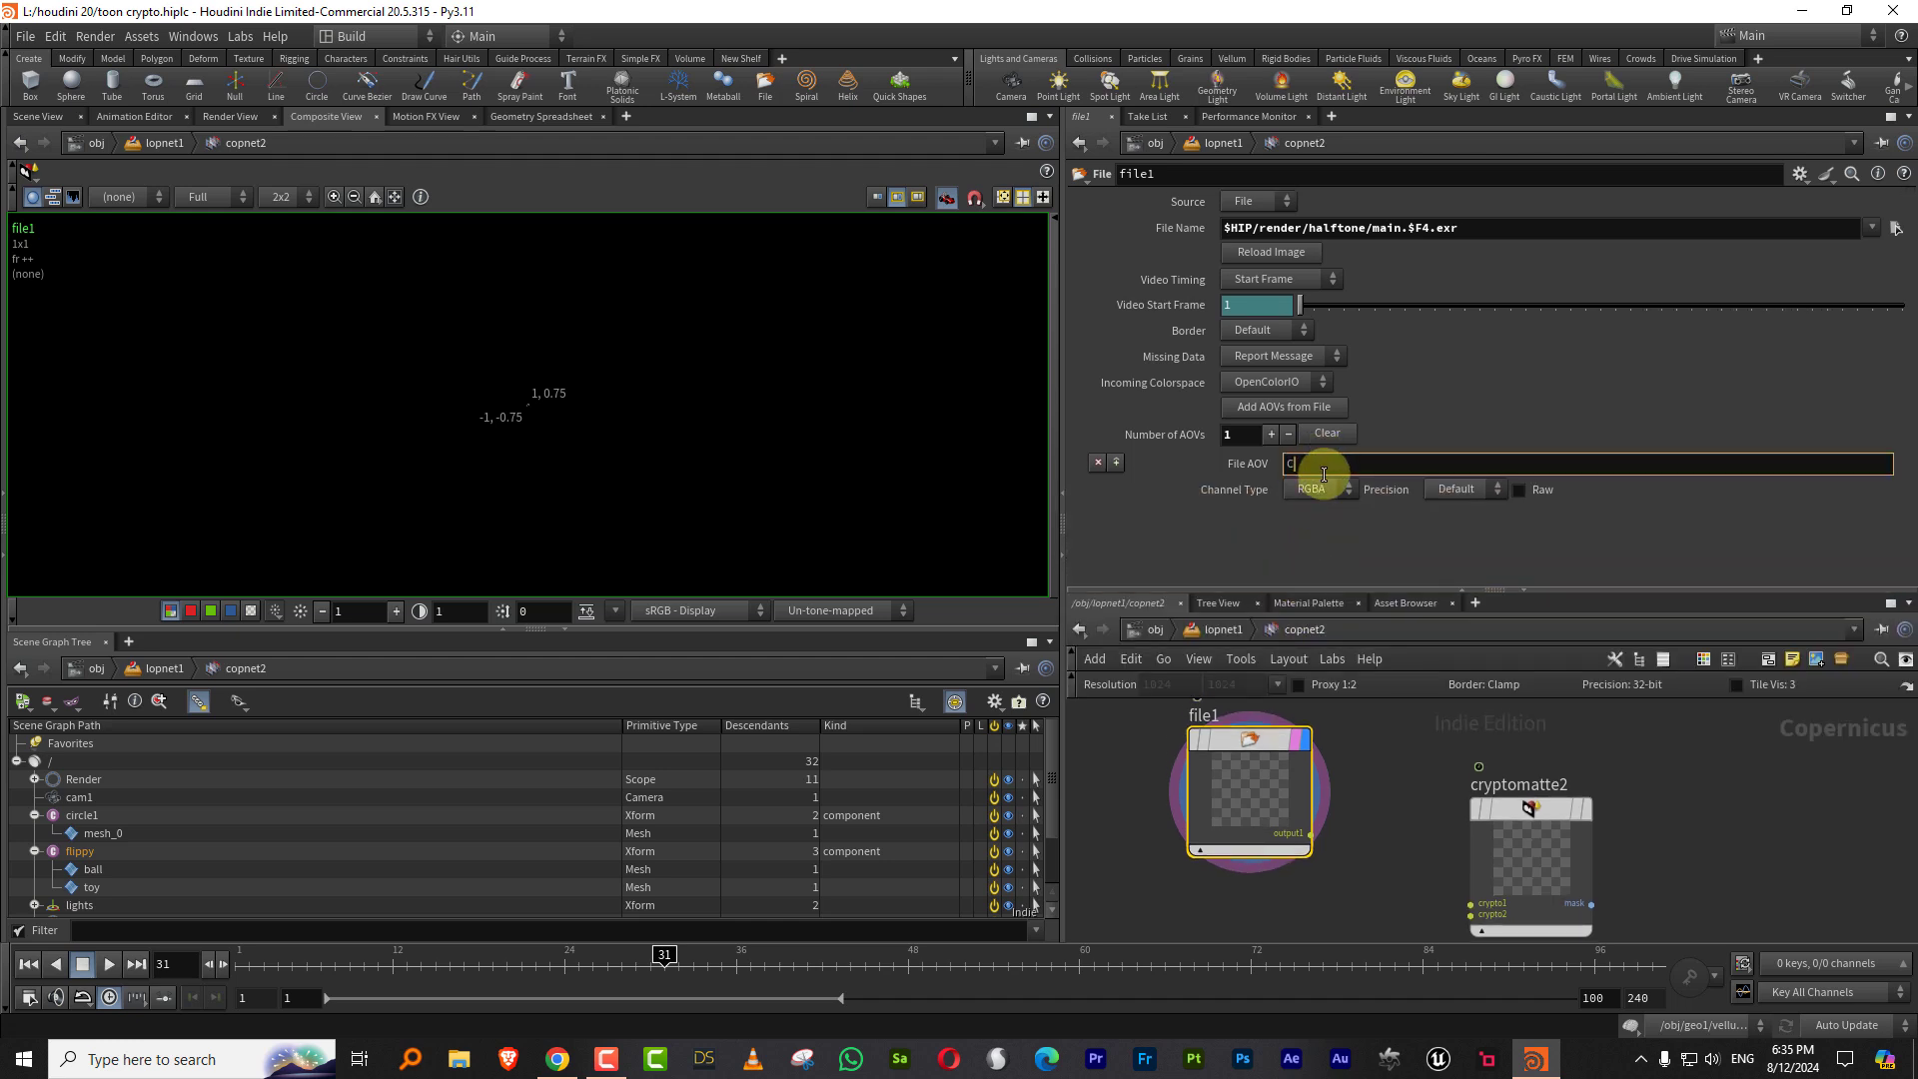
pyautogui.press('Return')
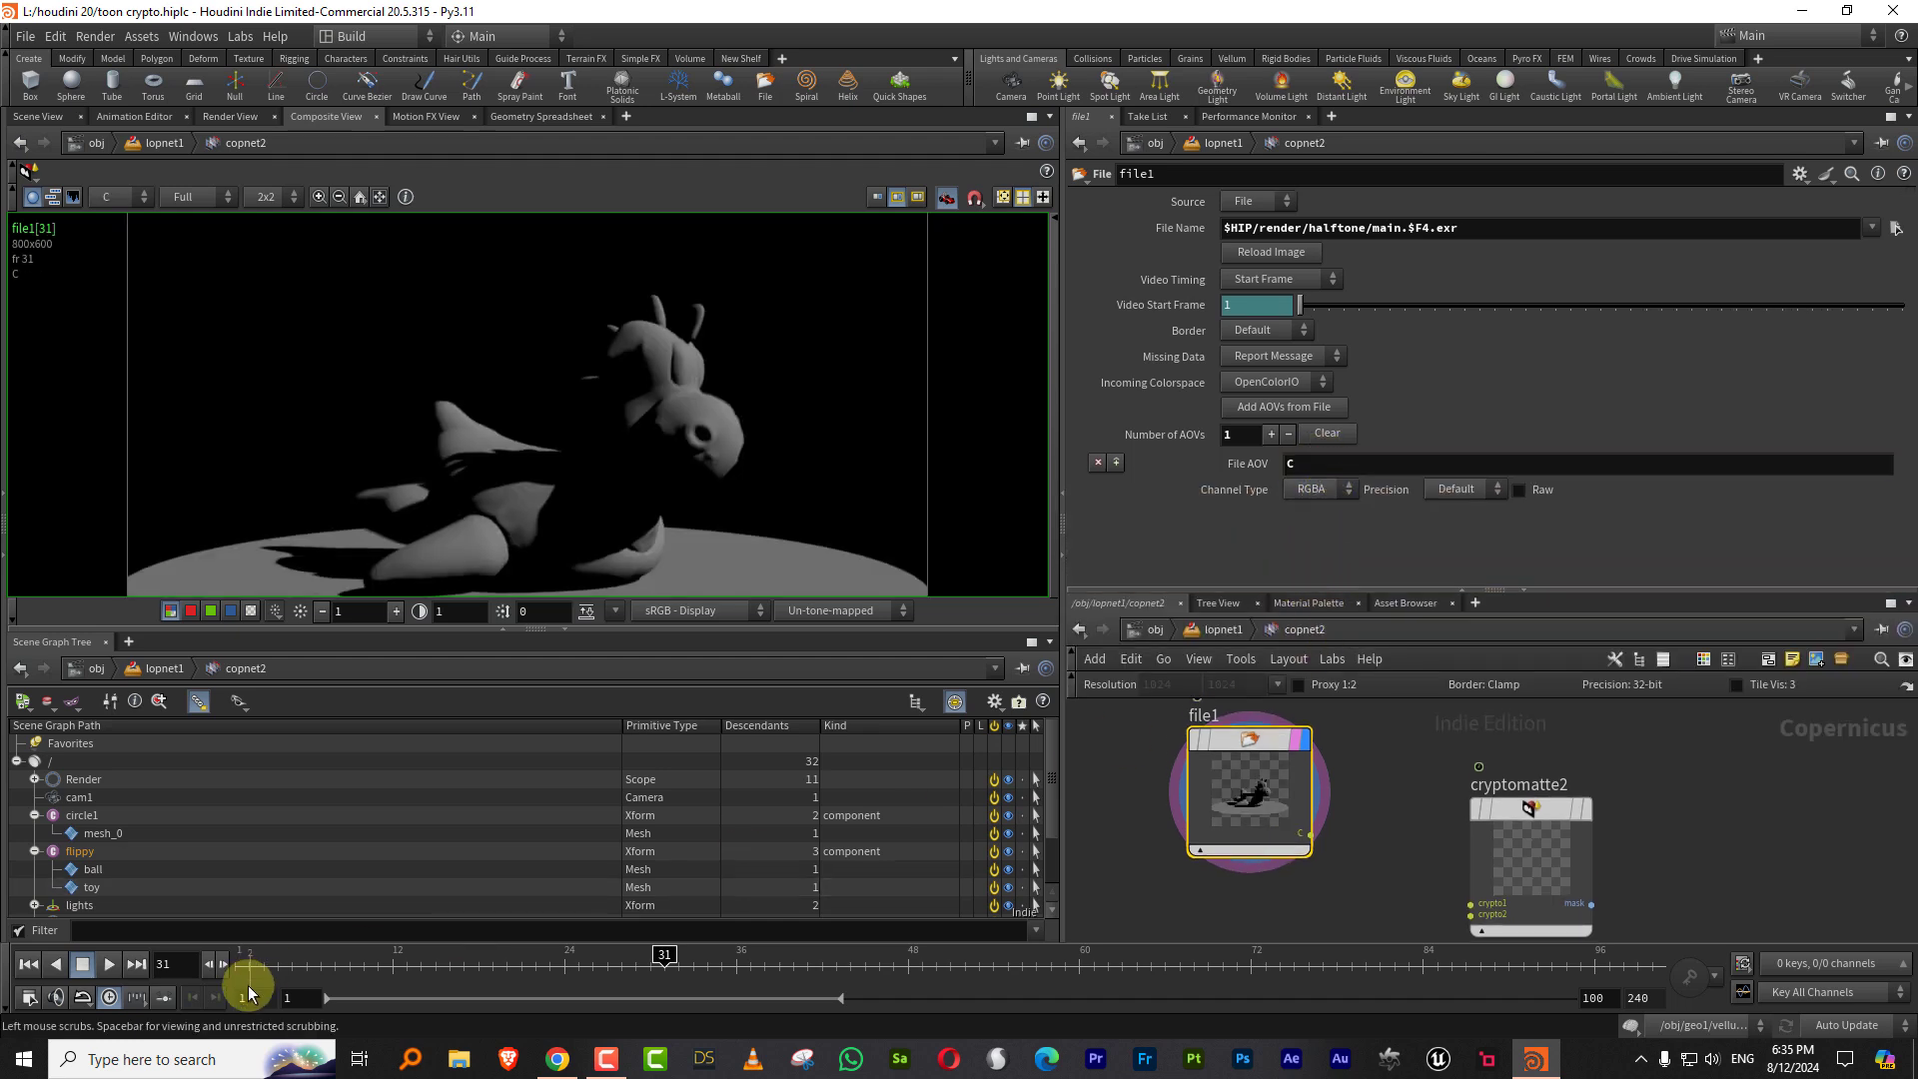
# Step: Play back the EXR sequence briefly, and change file1's File Name to $HIP/render/halftone/main.$F4.rat
pyautogui.click(112, 964)
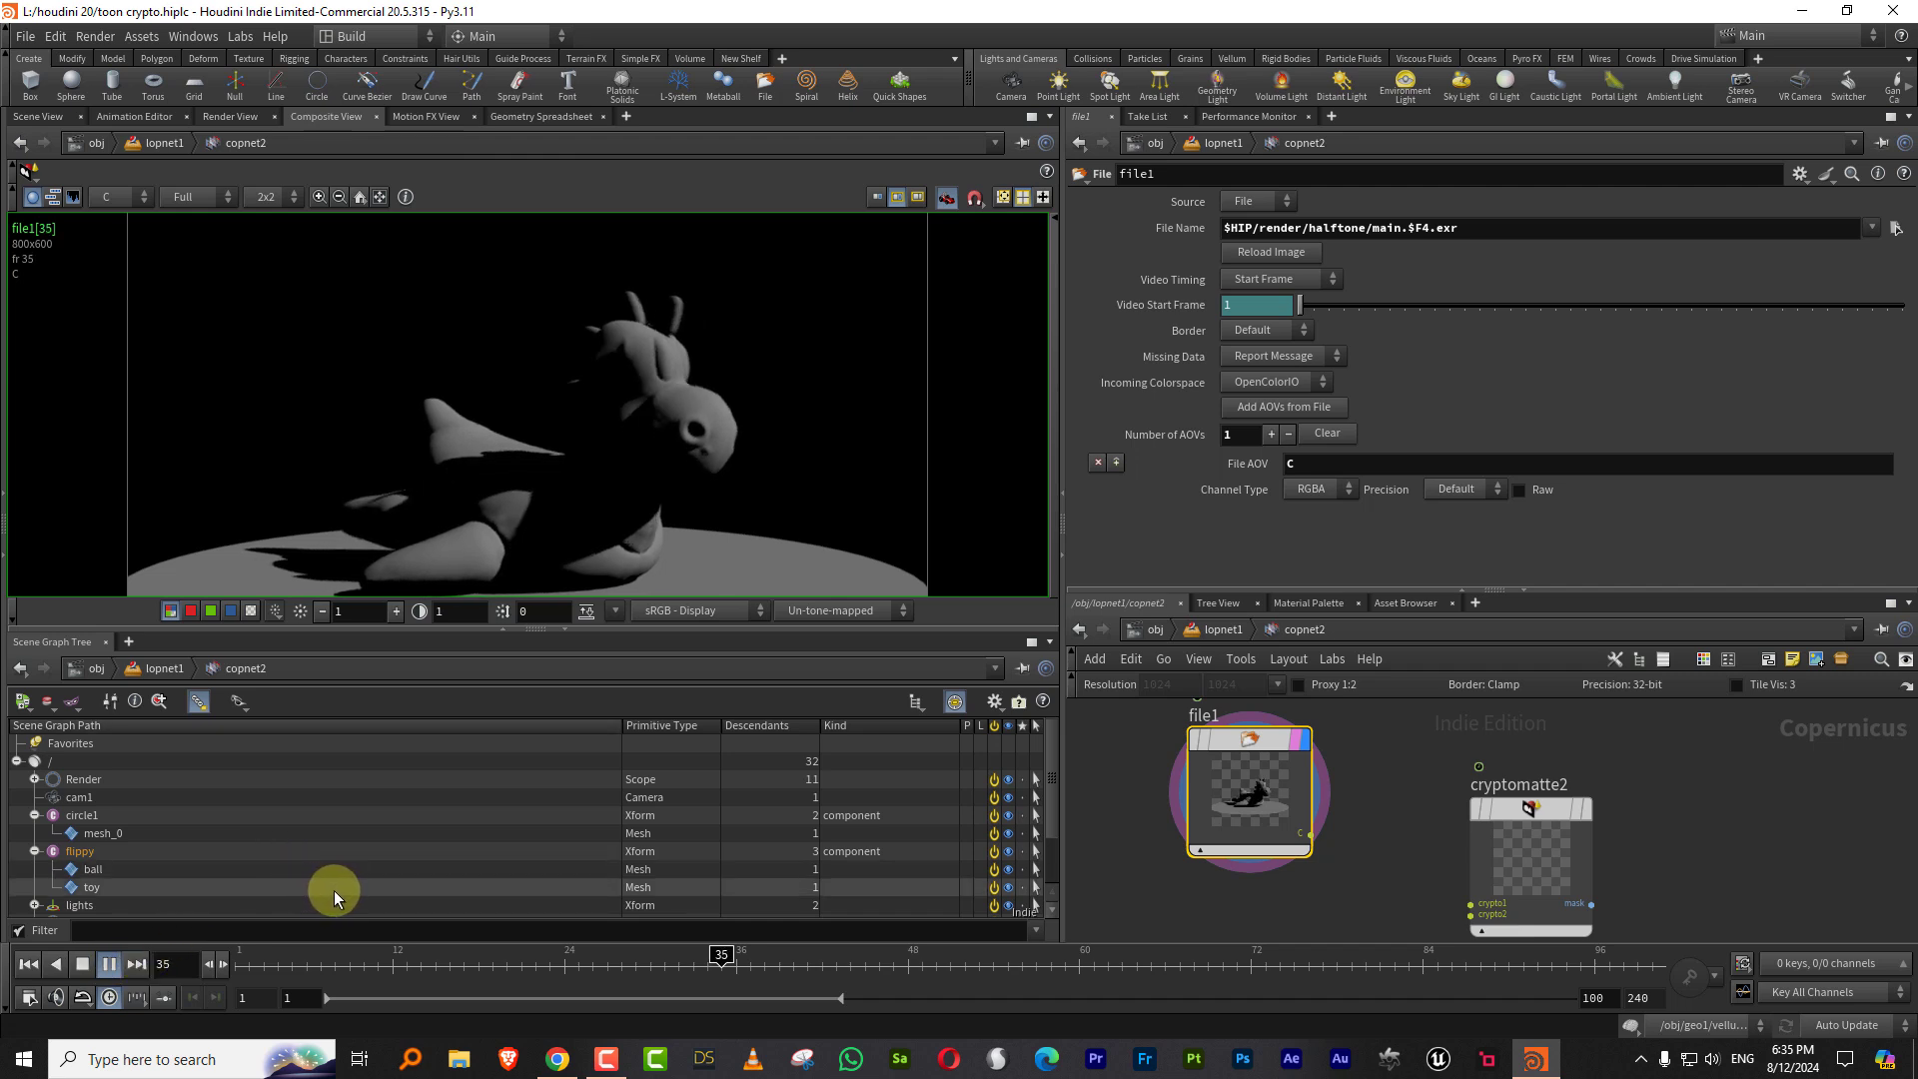
pyautogui.click(662, 965)
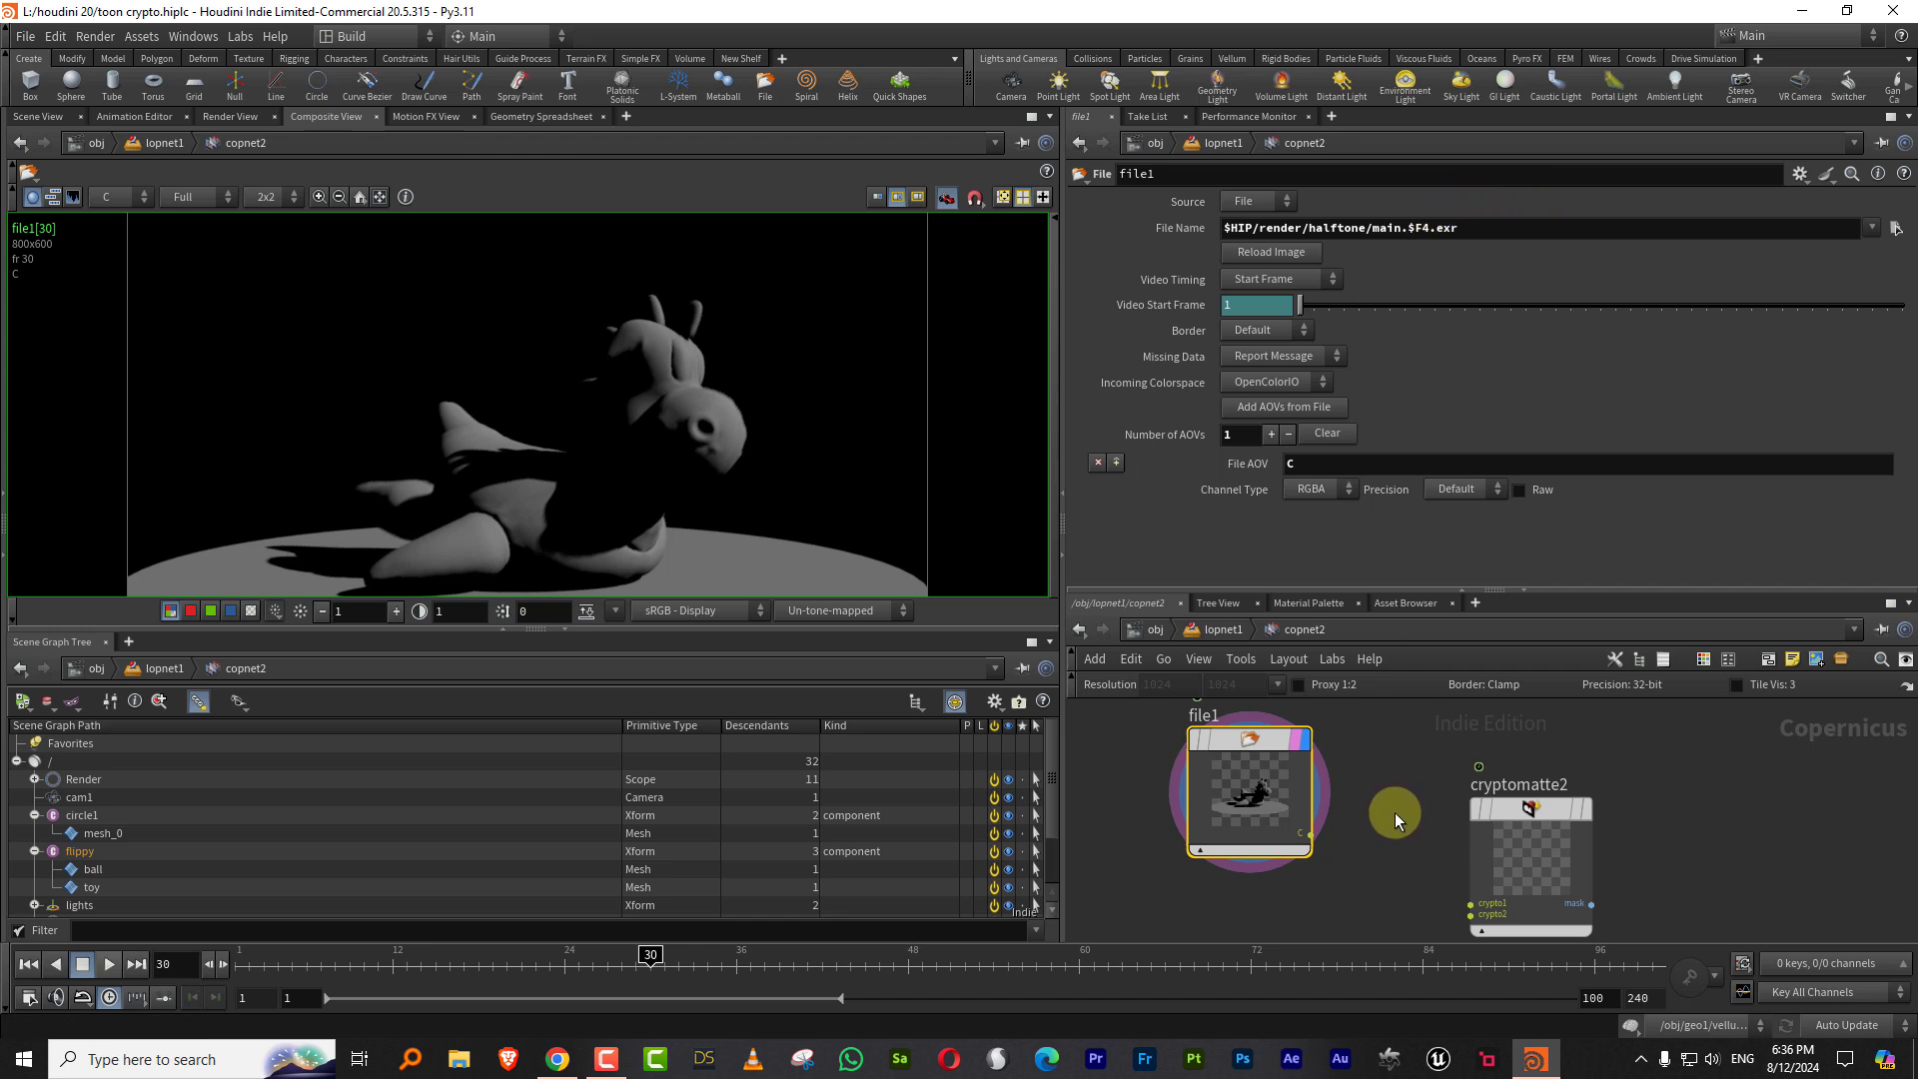
pyautogui.doubleClick(1439, 228)
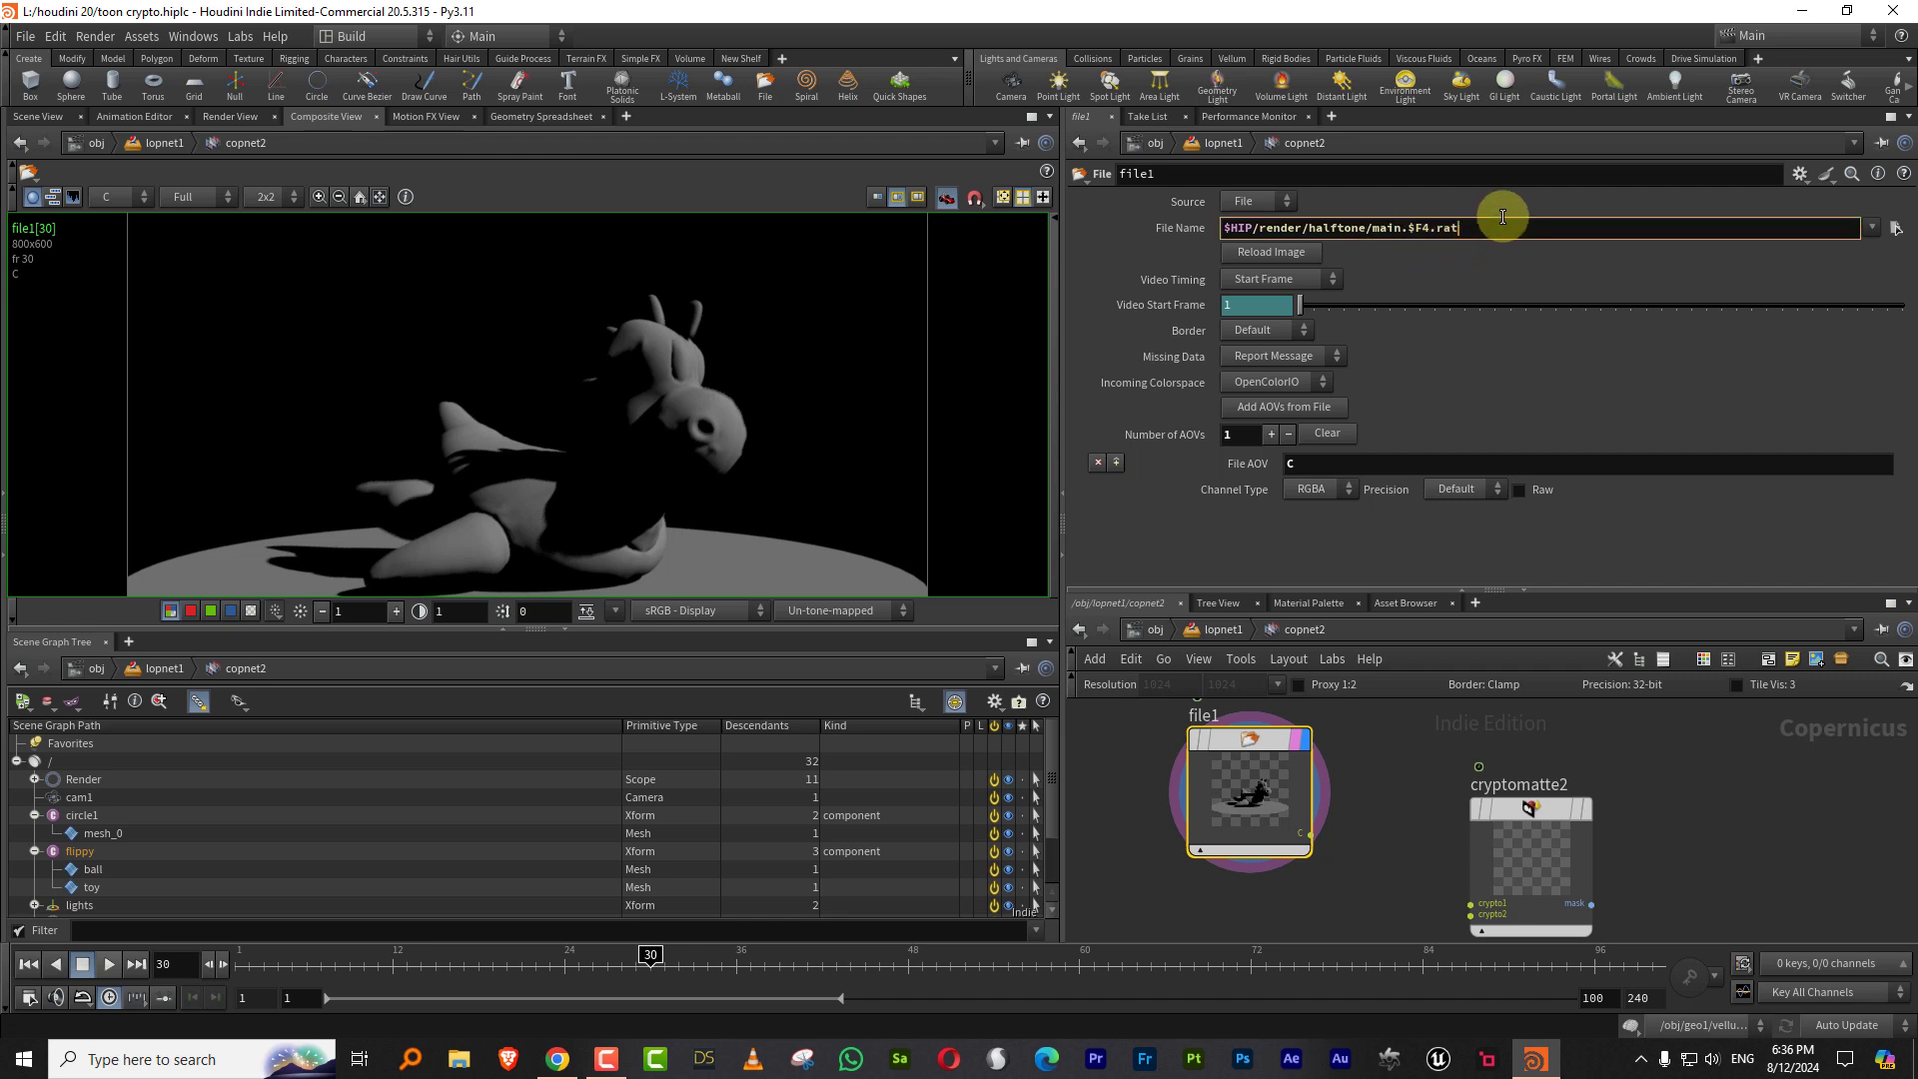
pyautogui.press('Return')
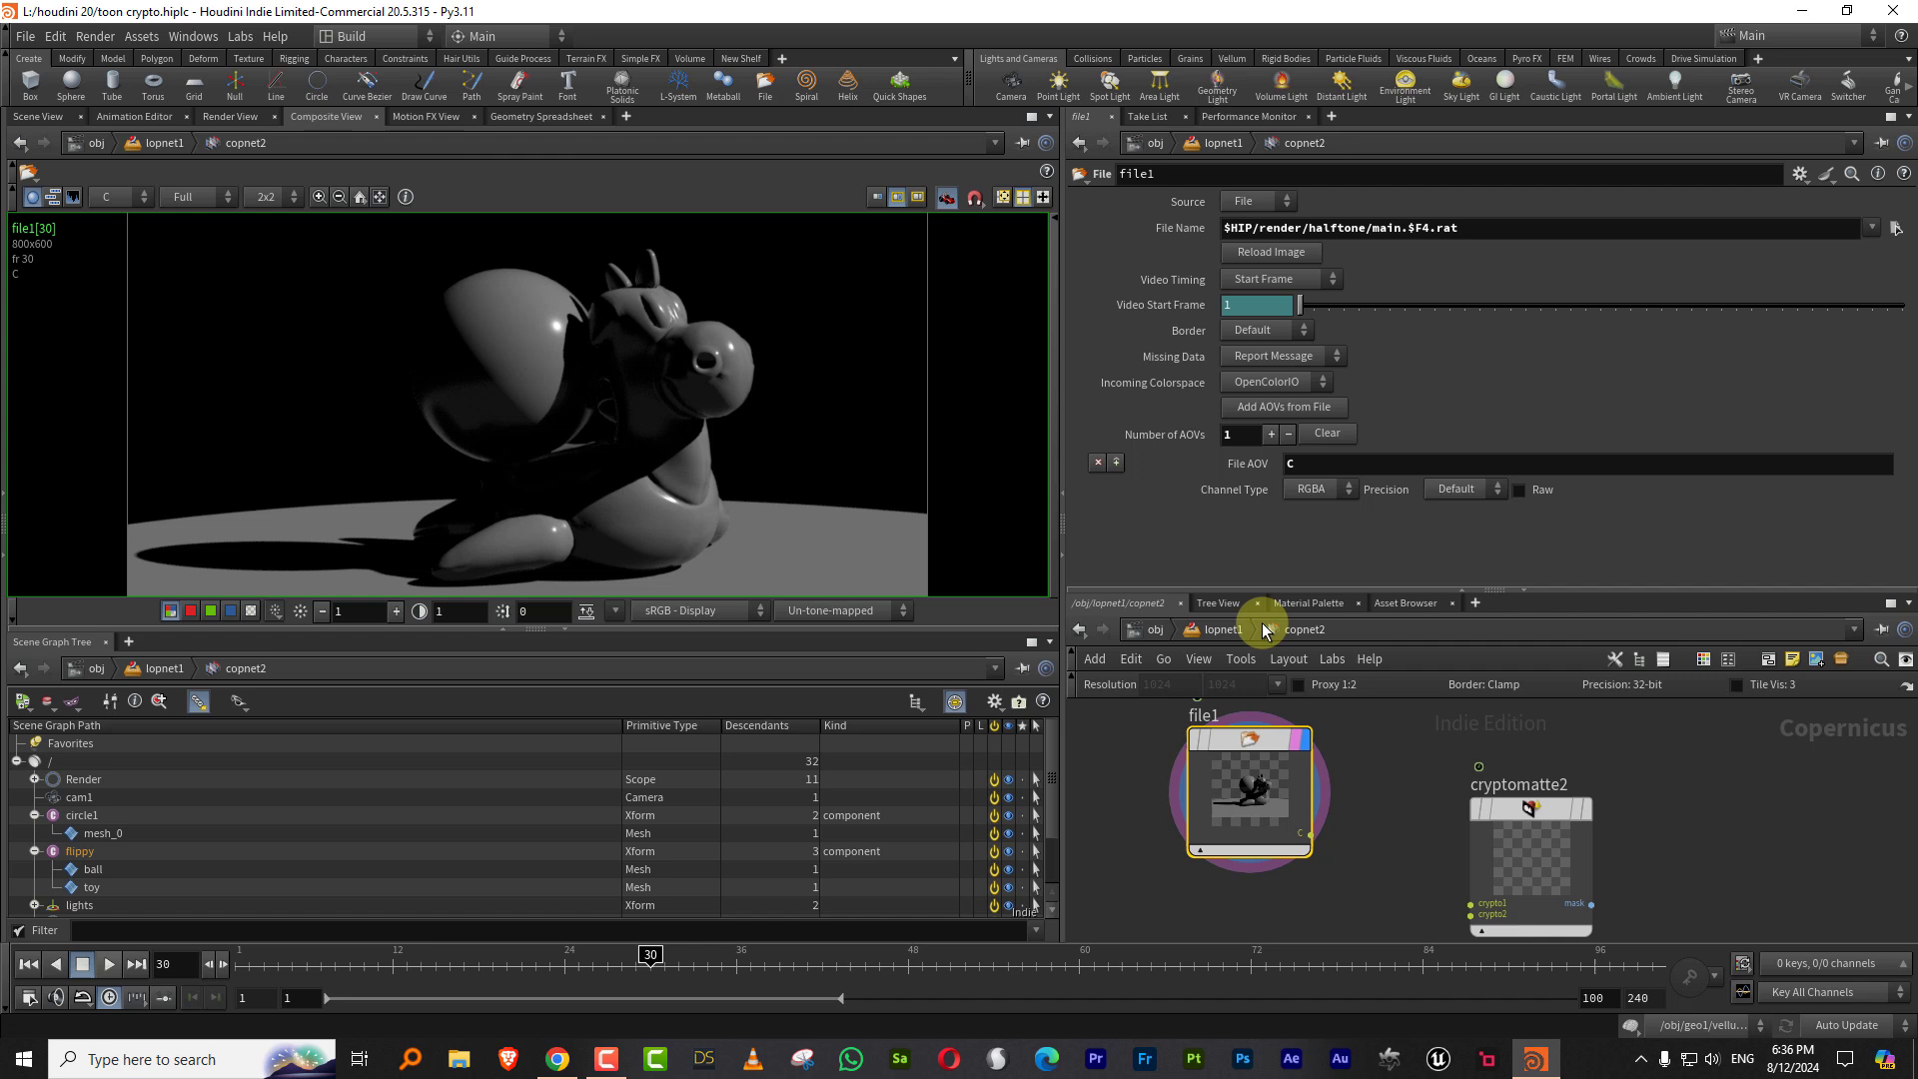
# Step: Play back the RAT sequence from frame 13 and park the timeline on frame 28
pyautogui.click(420, 957)
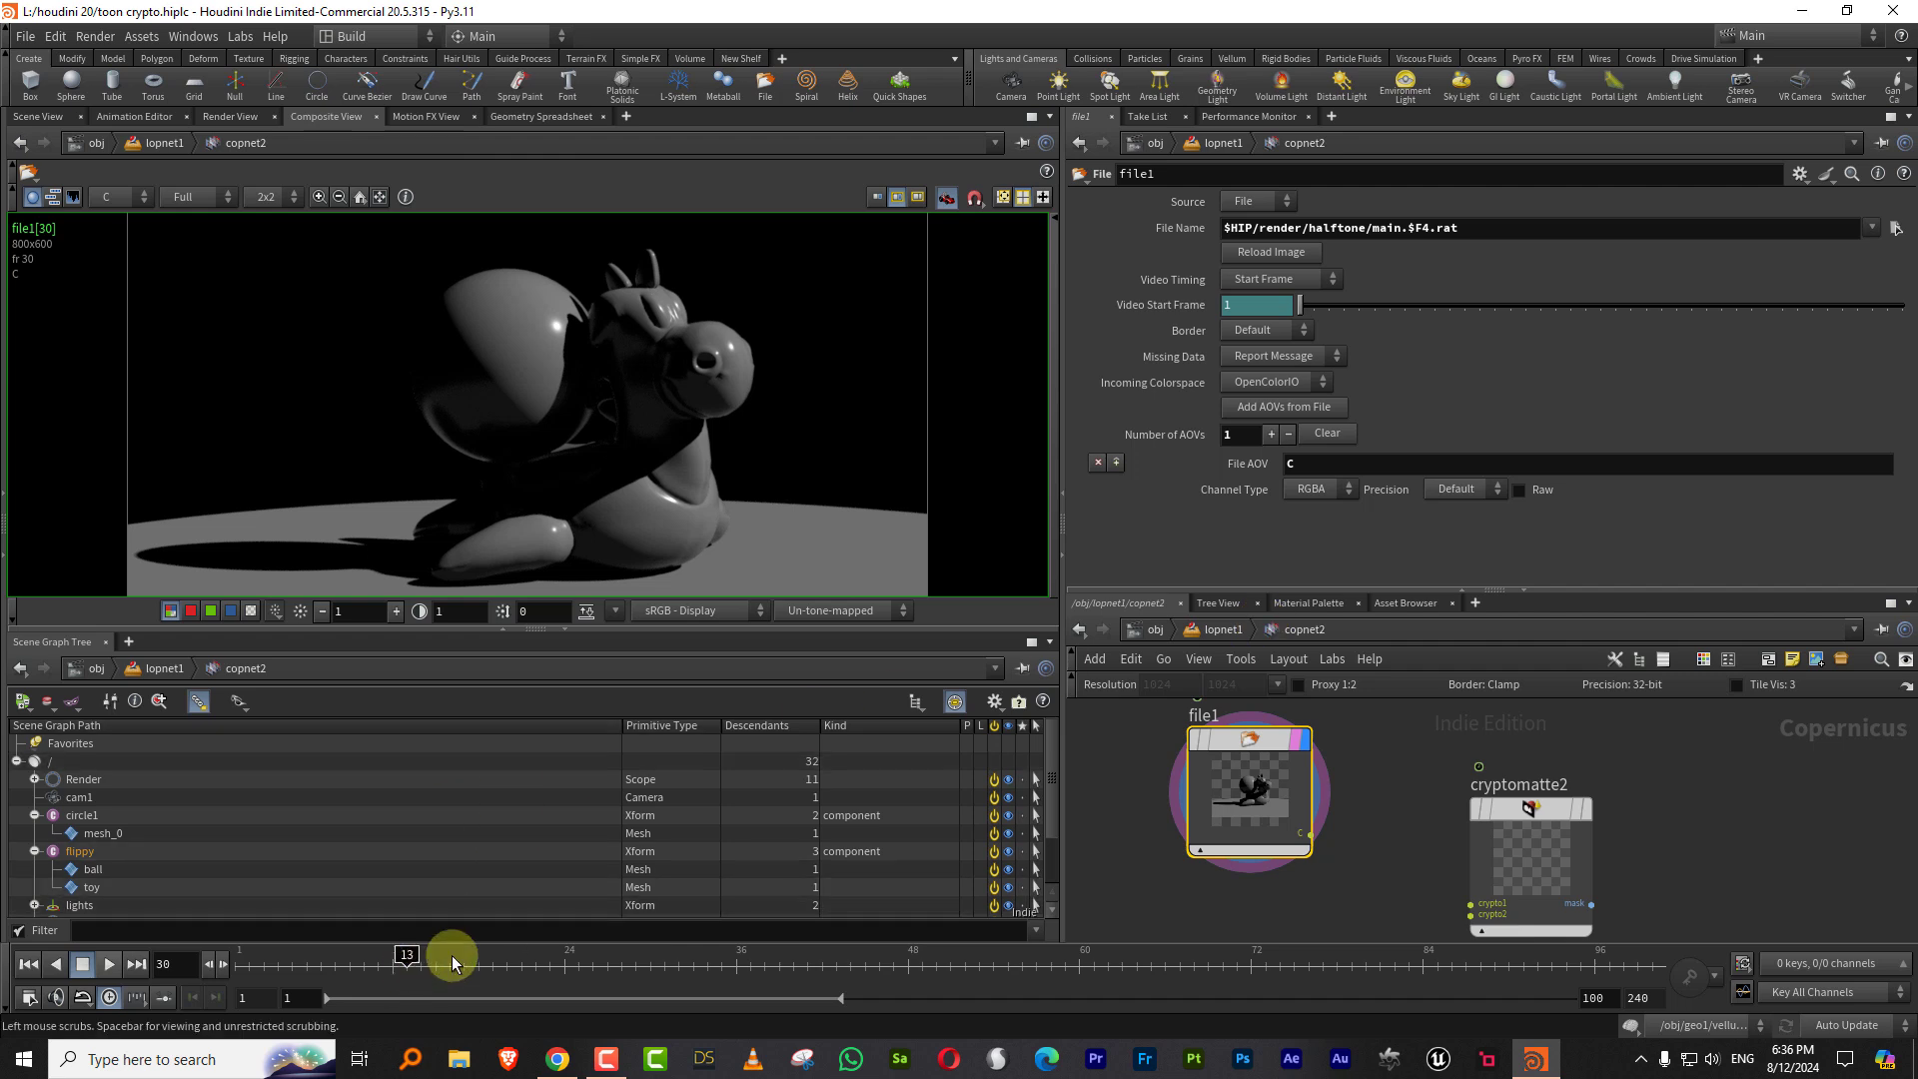
pyautogui.click(109, 963)
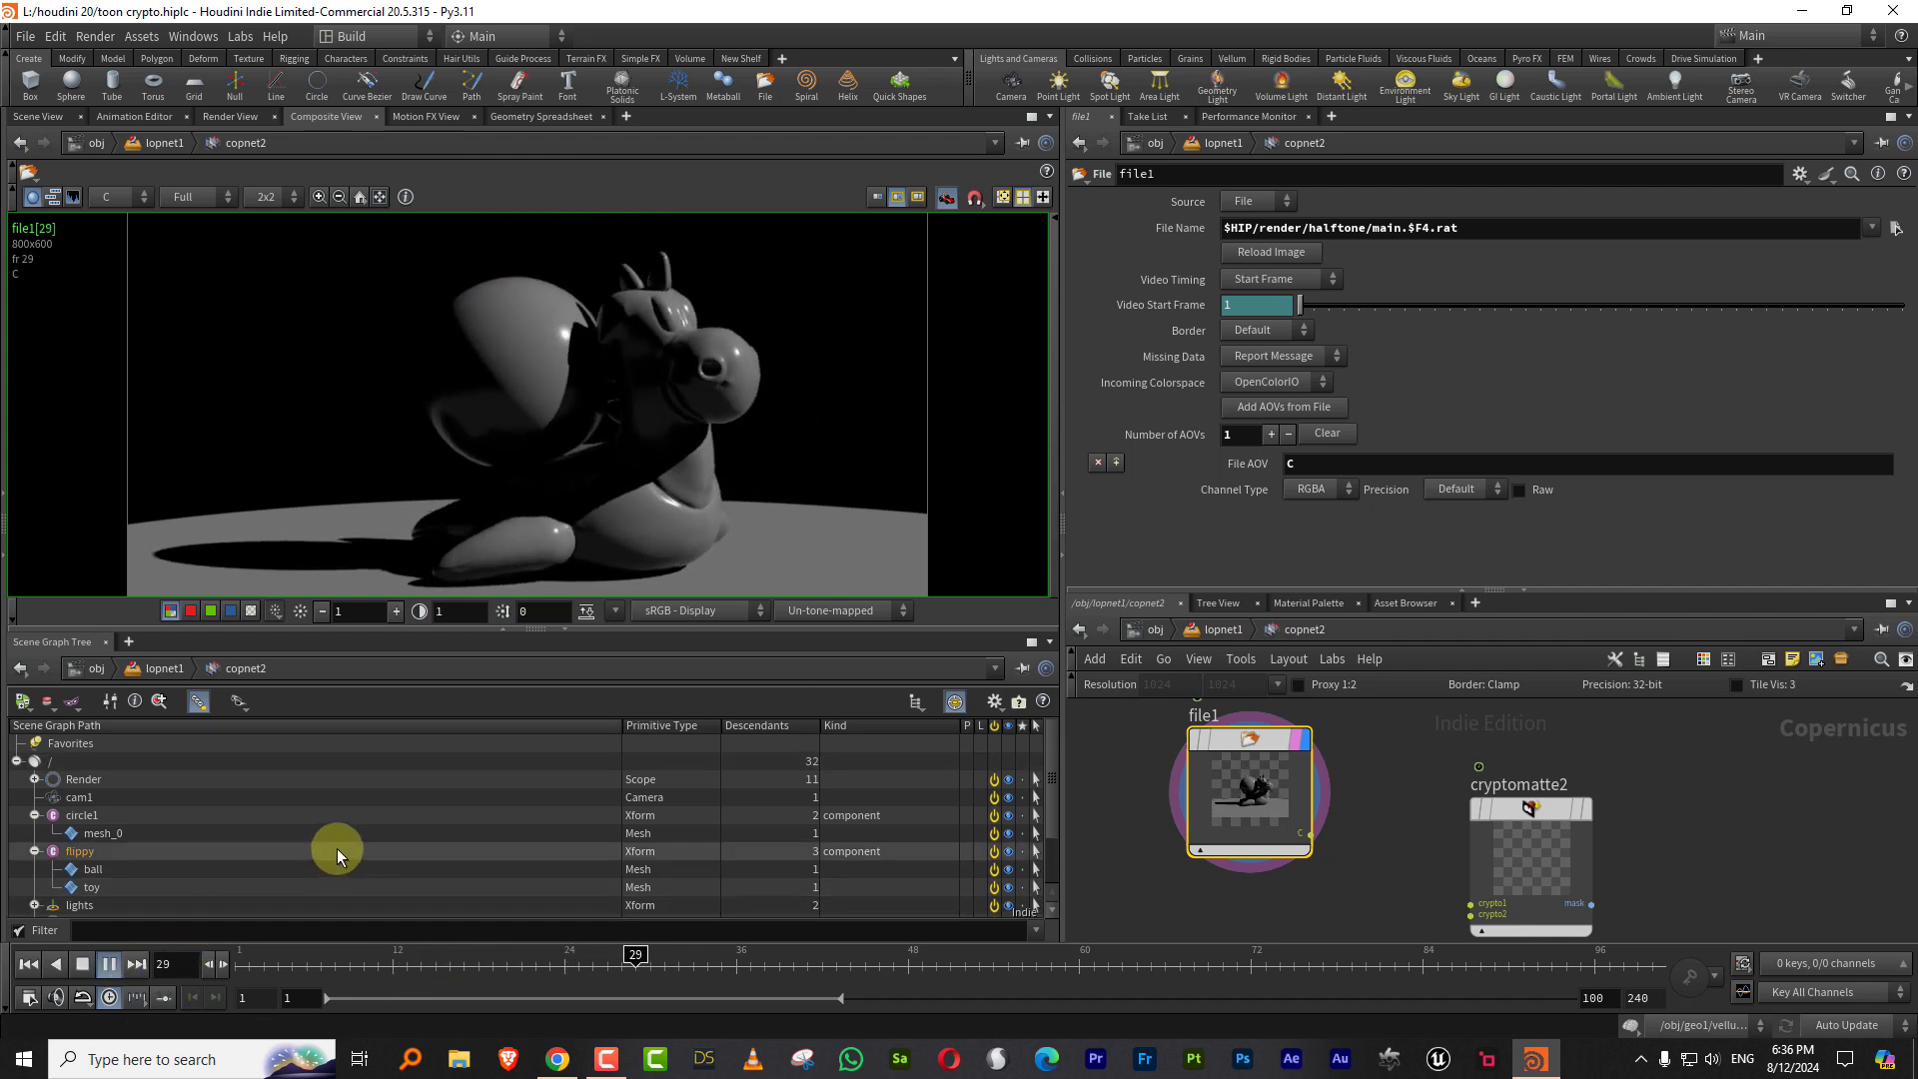
pyautogui.click(621, 957)
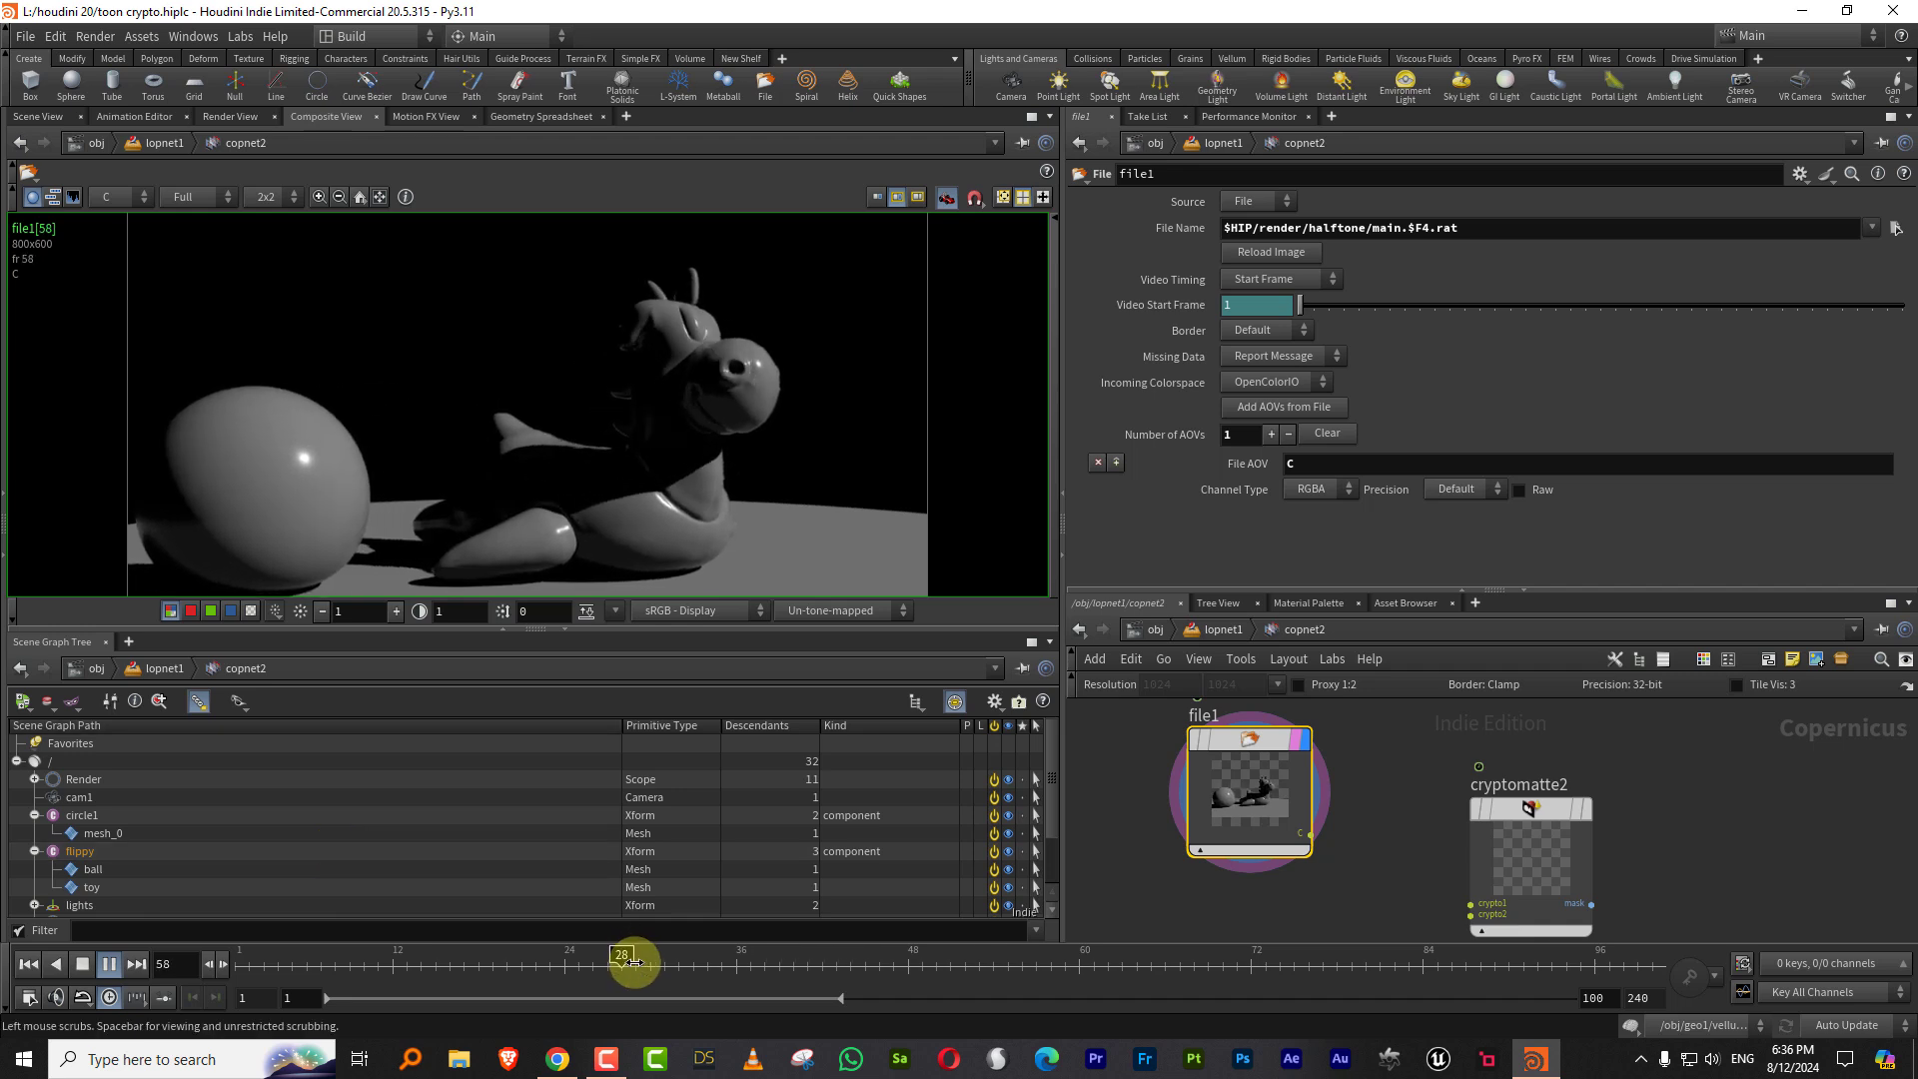
pyautogui.click(957, 696)
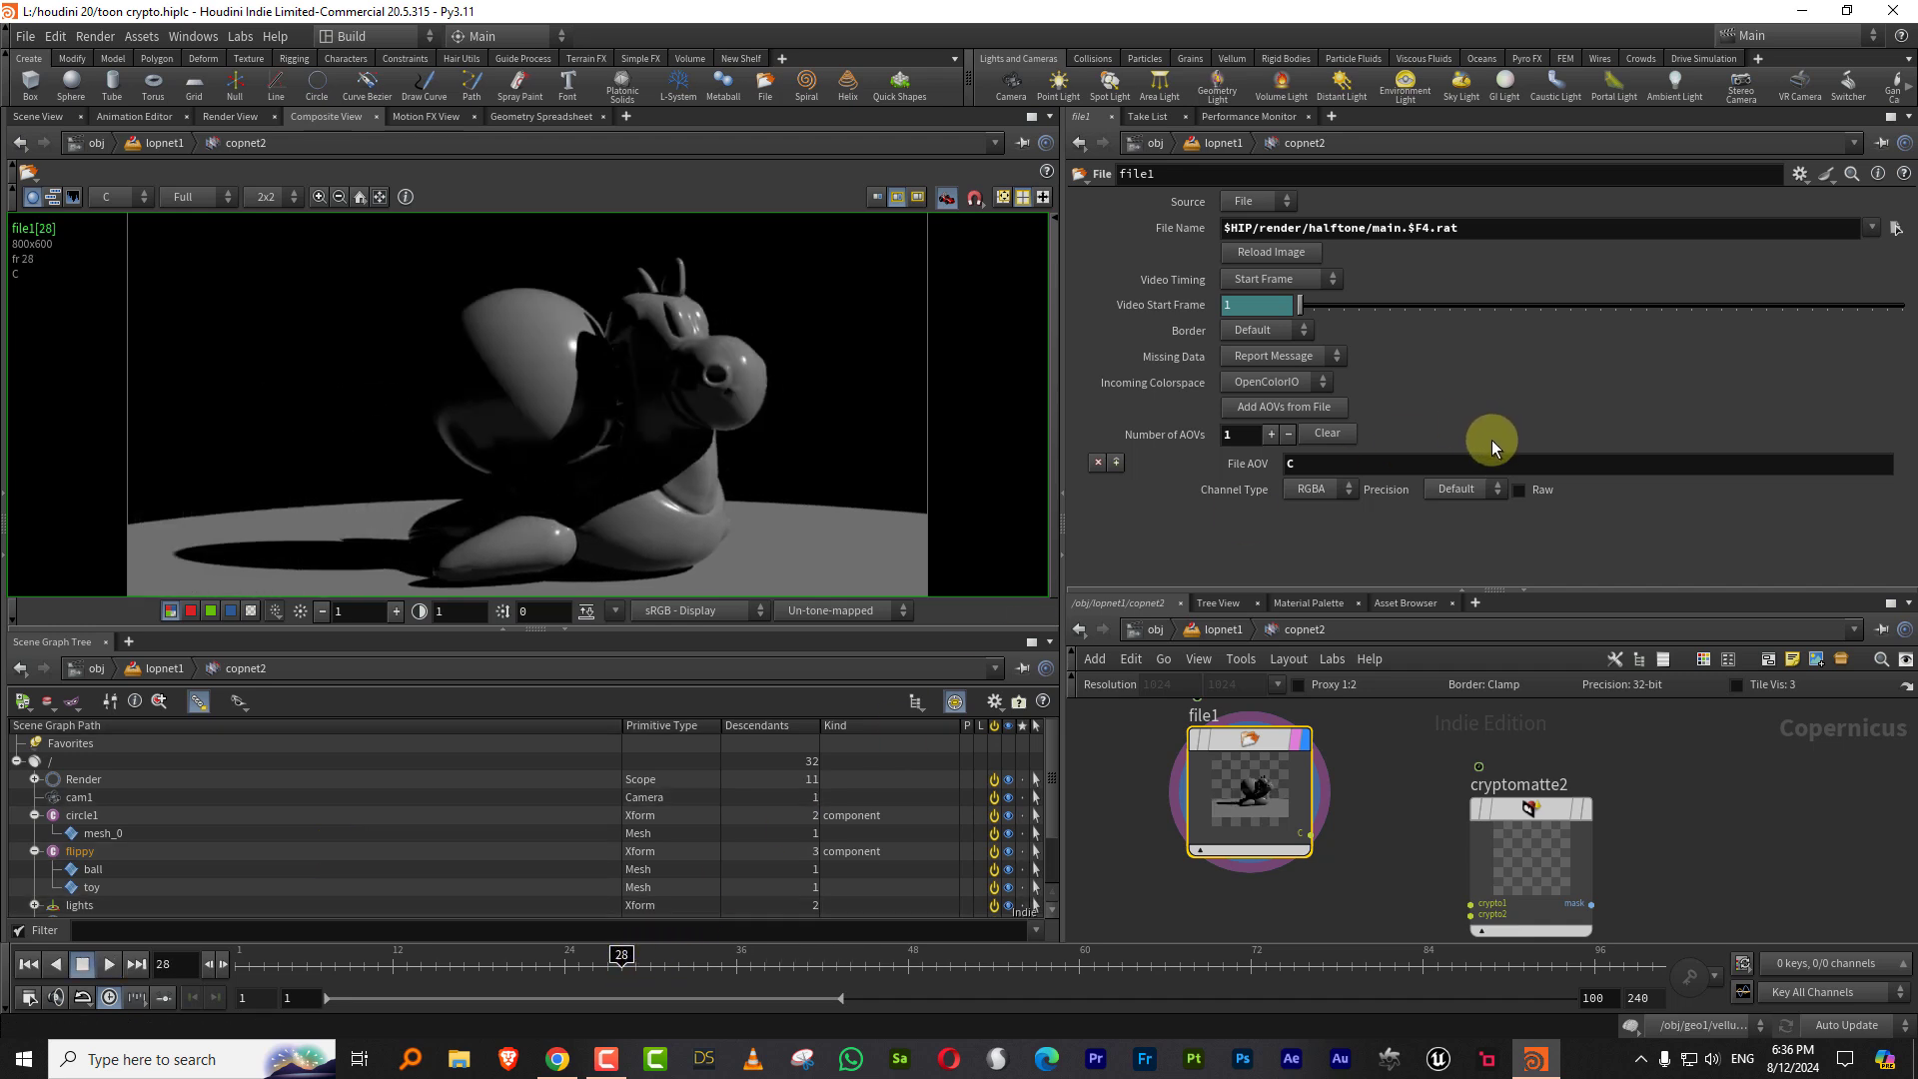
# Step: Add all AOVs from the RAT file to file1 and cut the wire into cryptomatte2's crypto1 input
pyautogui.click(1320, 416)
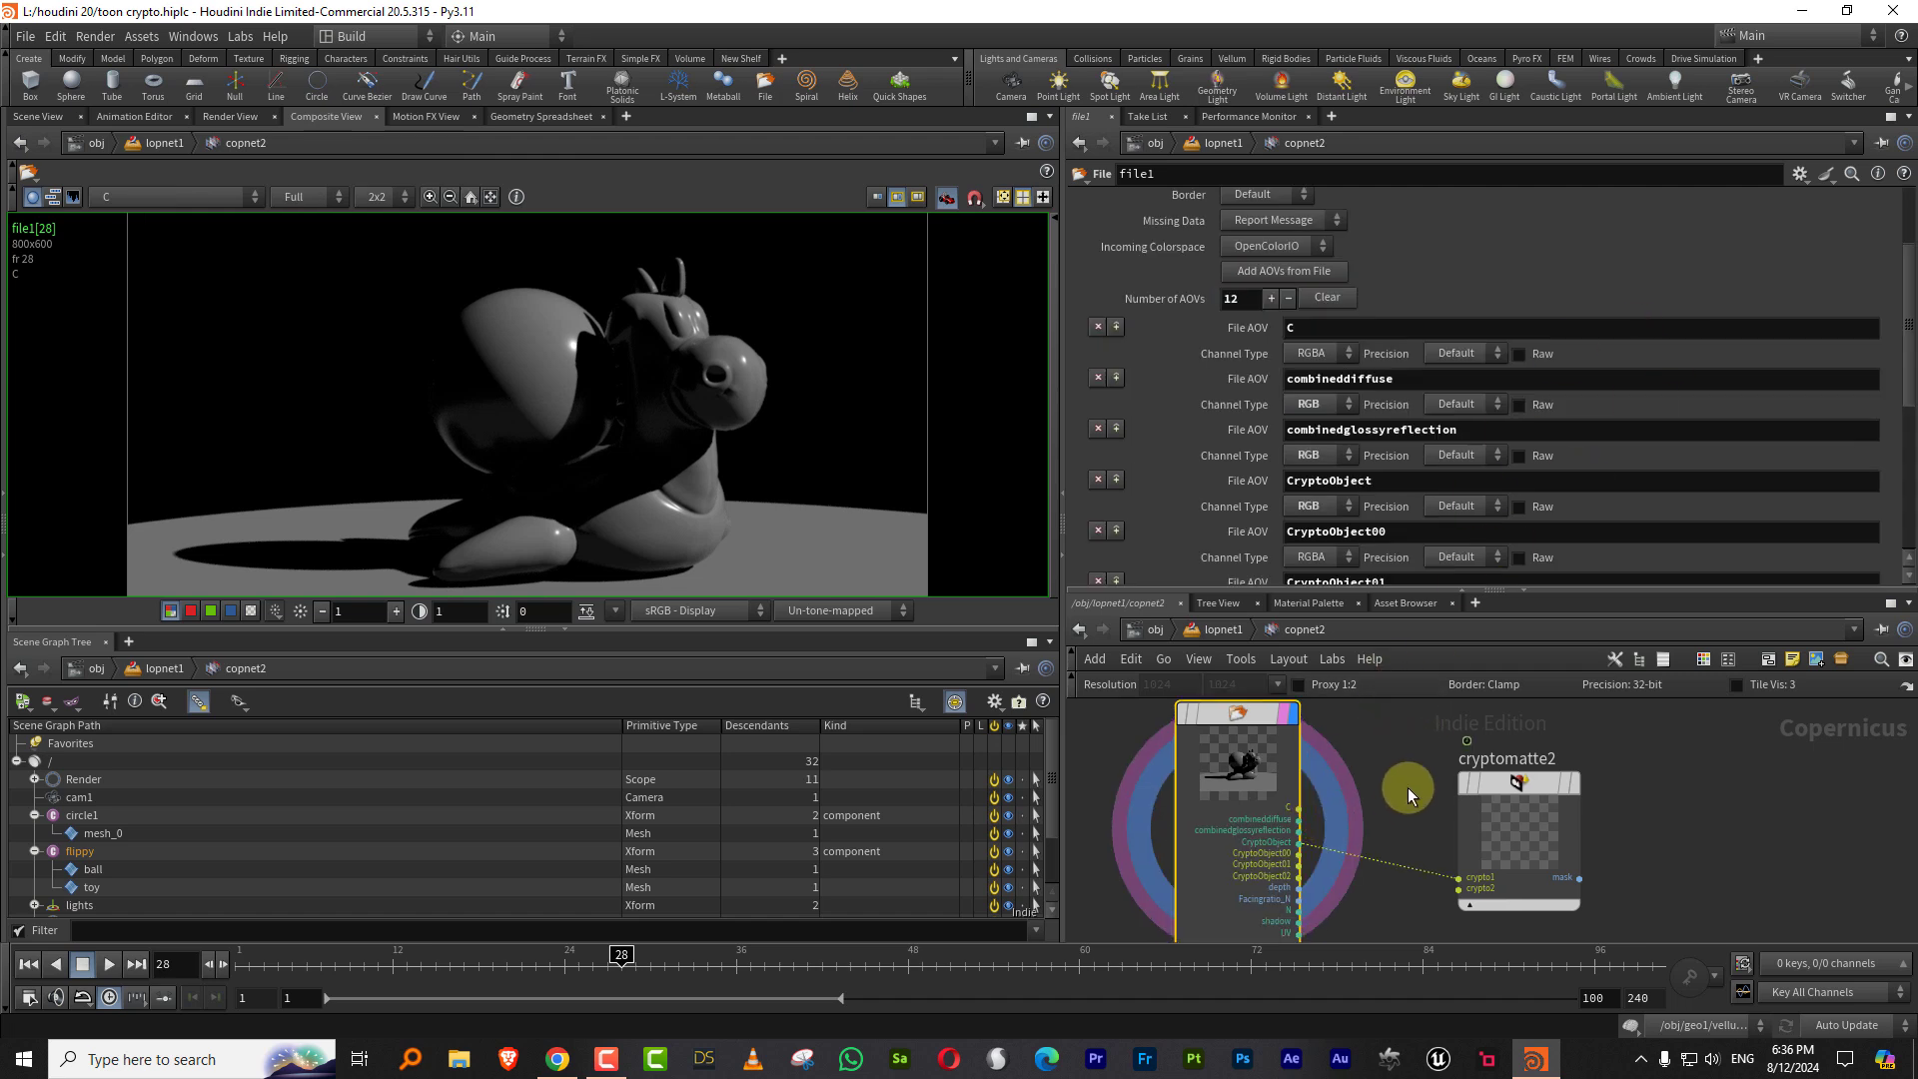
pyautogui.click(1520, 811)
pyautogui.press('y')
pyautogui.moveTo(1400, 825); pyautogui.dragTo(1392, 924)
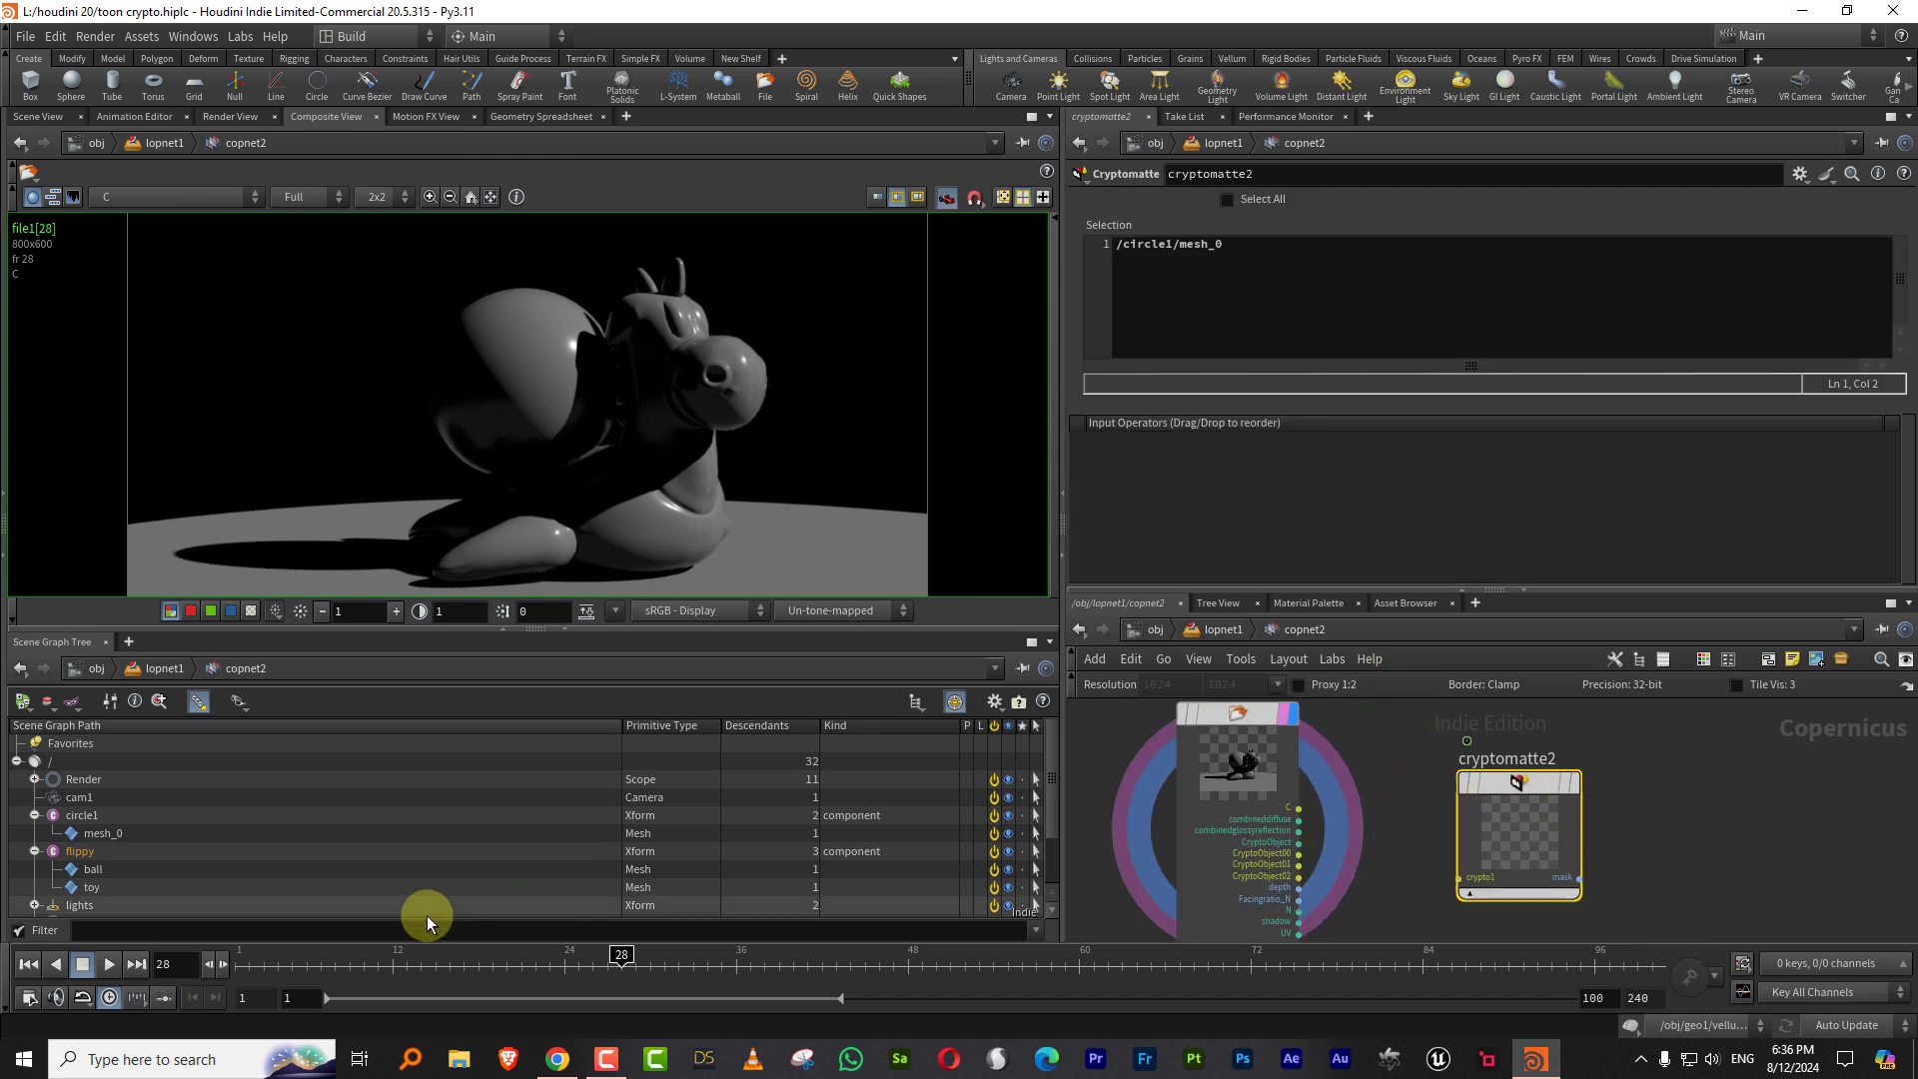
# Step: Play the rendered sequence with file1 displayed and stop on frame 45
pyautogui.click(450, 957)
pyautogui.click(109, 964)
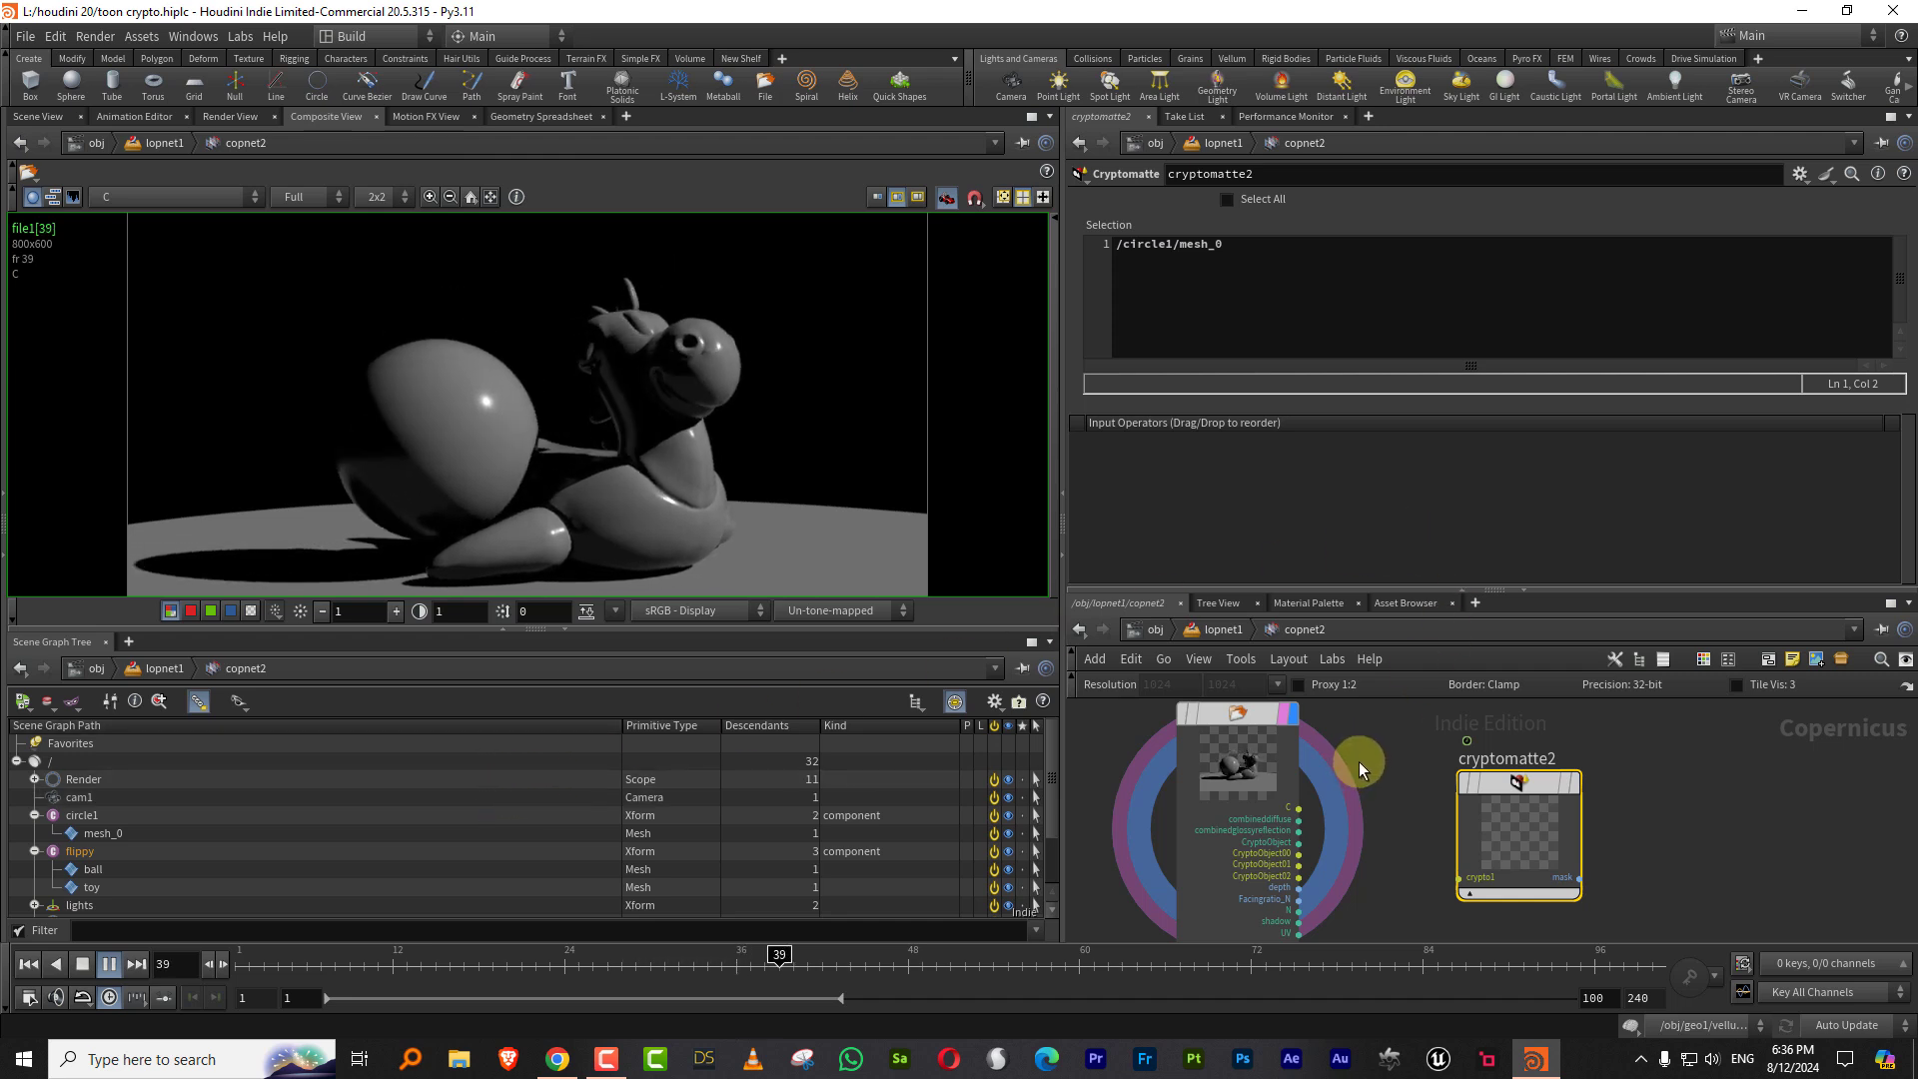
pyautogui.press('Up')
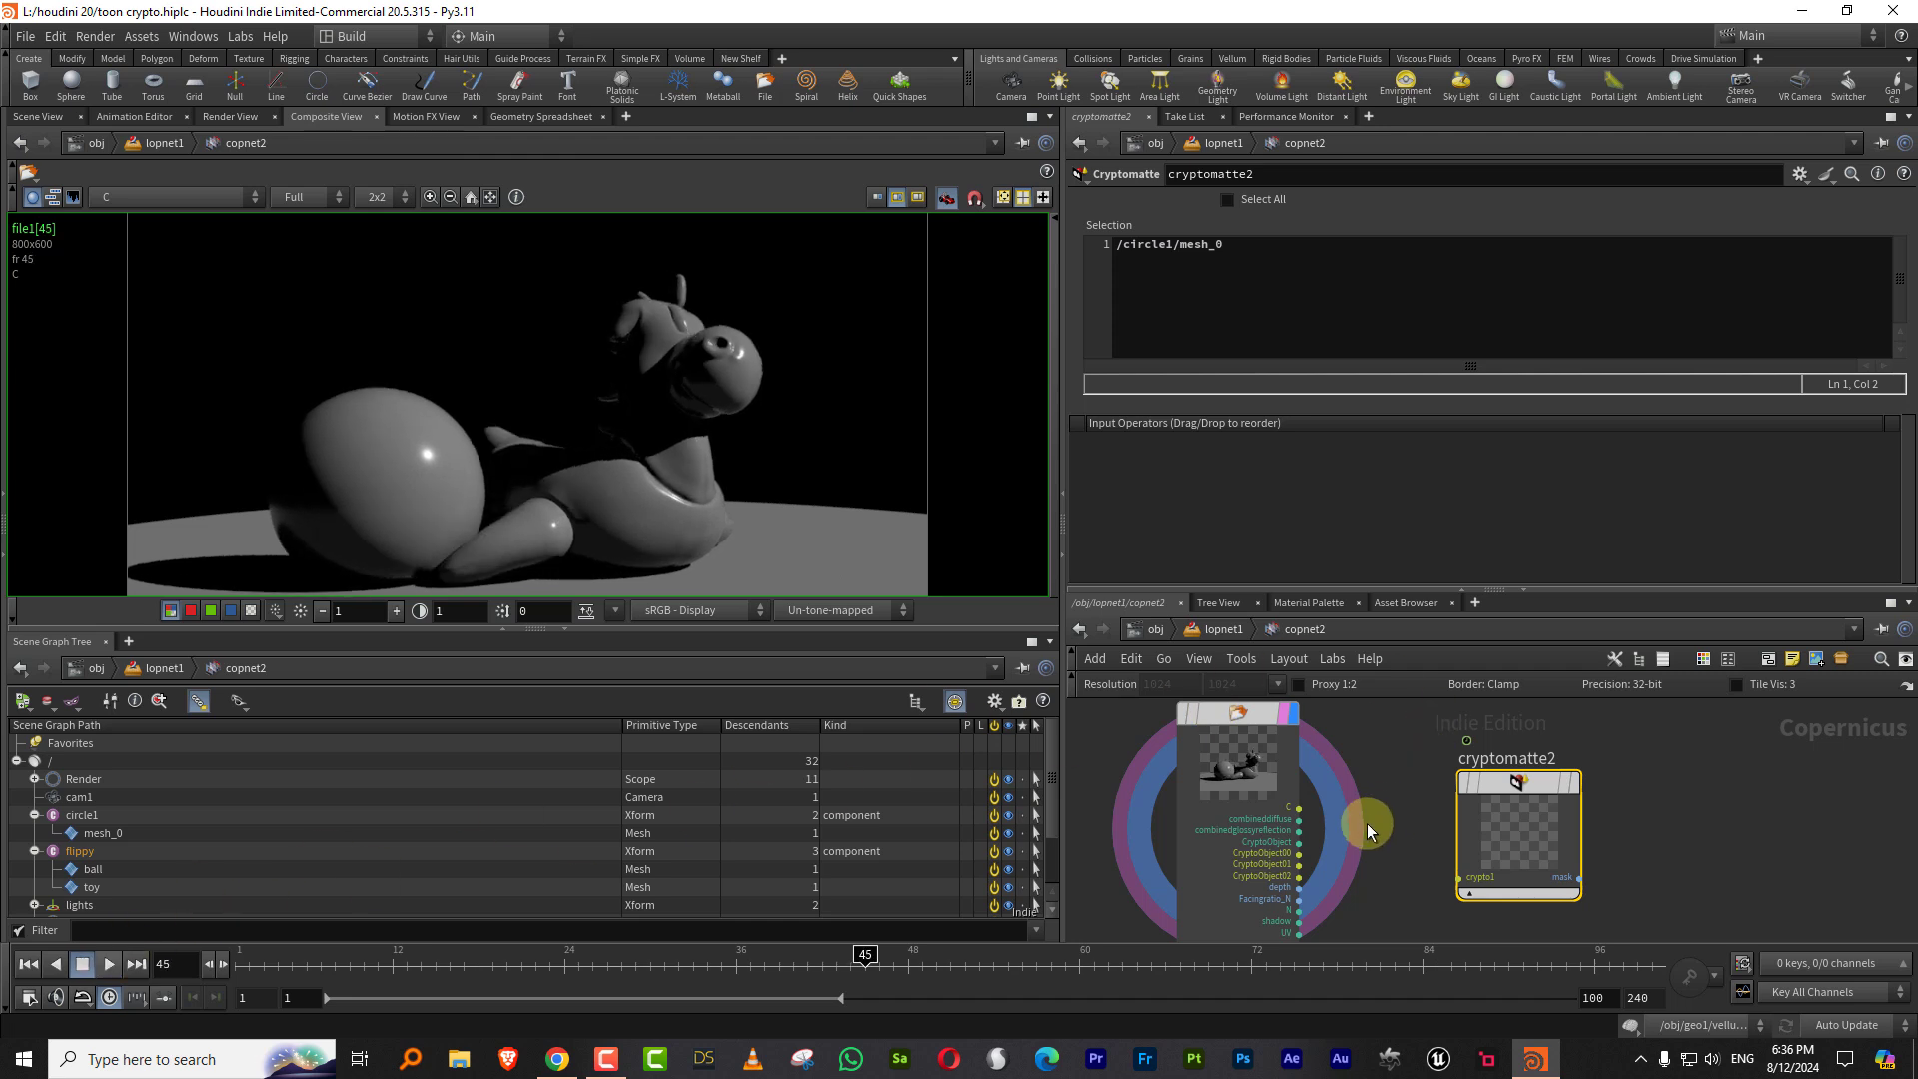
# Step: Connect file1's CryptoObject00 output to cryptomatte2's crypto1 input and display cryptomatte2
pyautogui.moveTo(1367, 823); pyautogui.dragTo(1353, 798, button='middle')
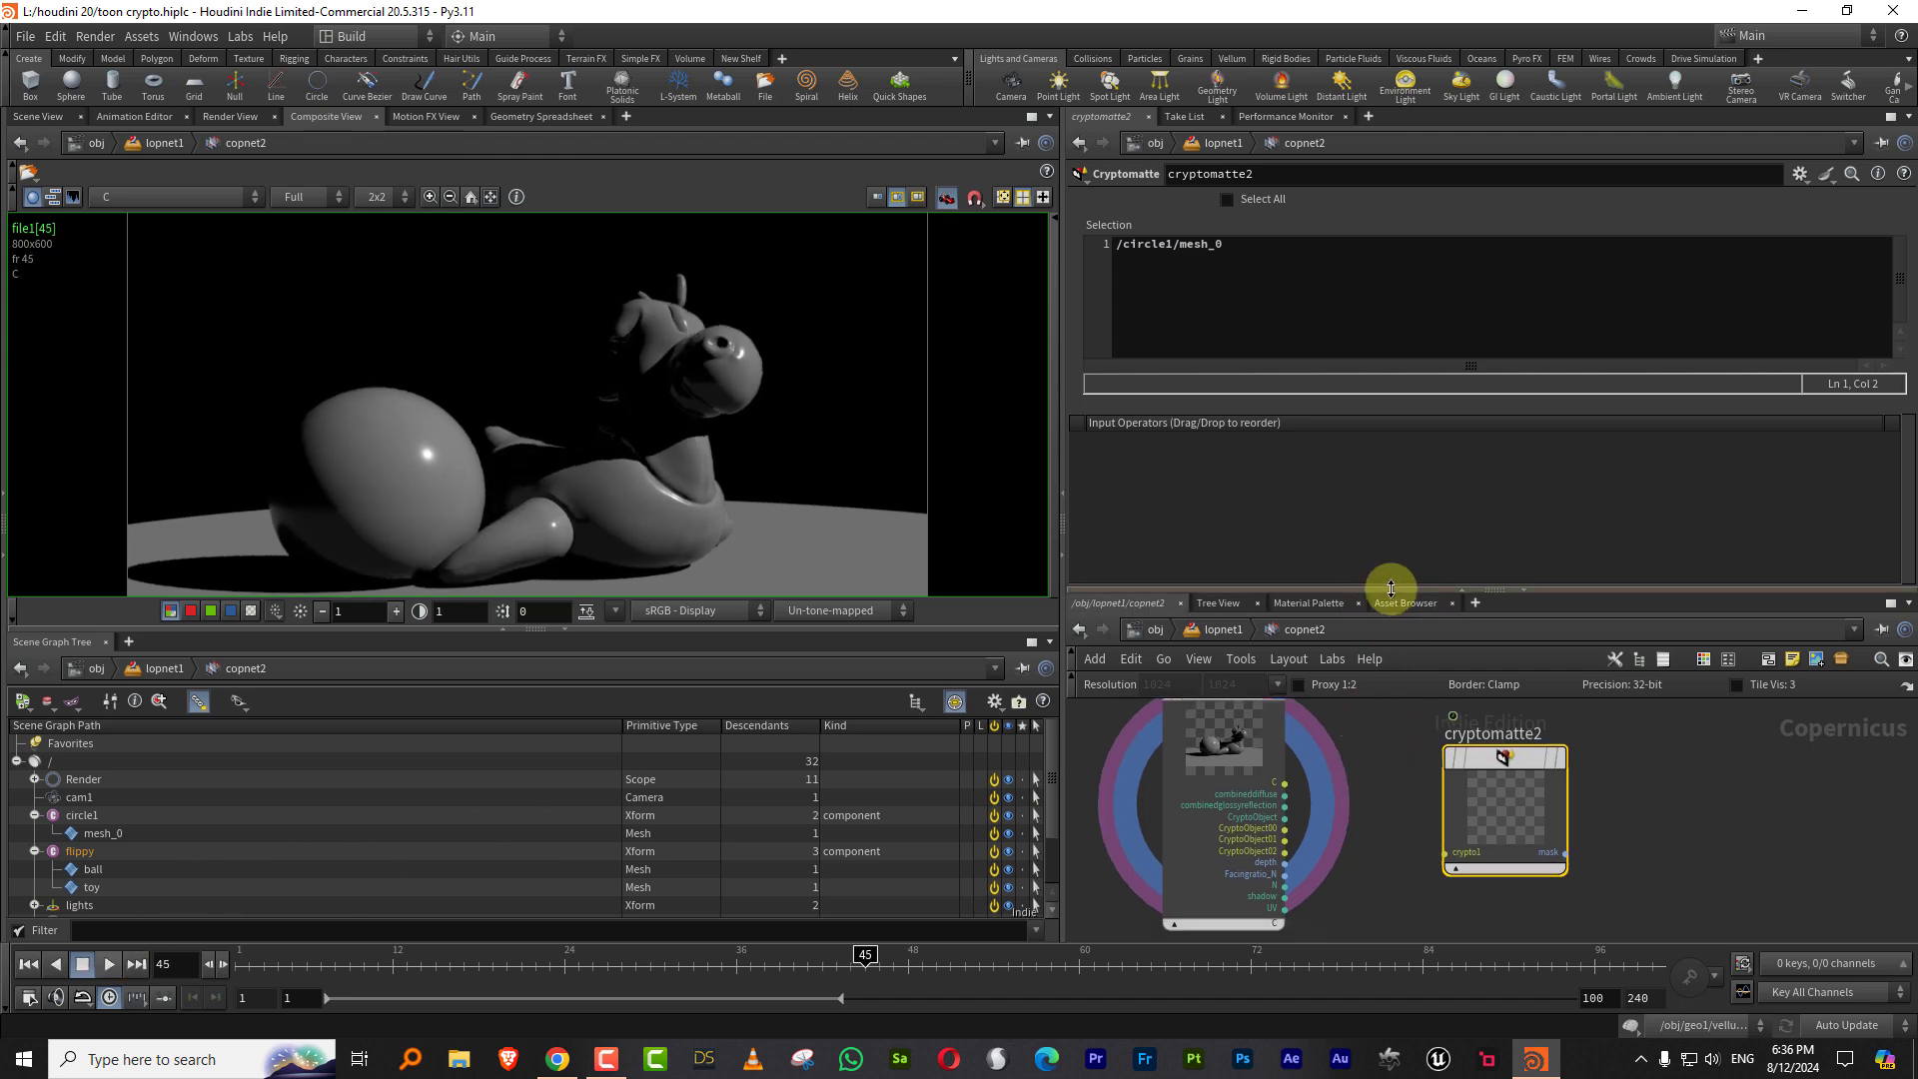
pyautogui.moveTo(1390, 587); pyautogui.dragTo(1390, 451)
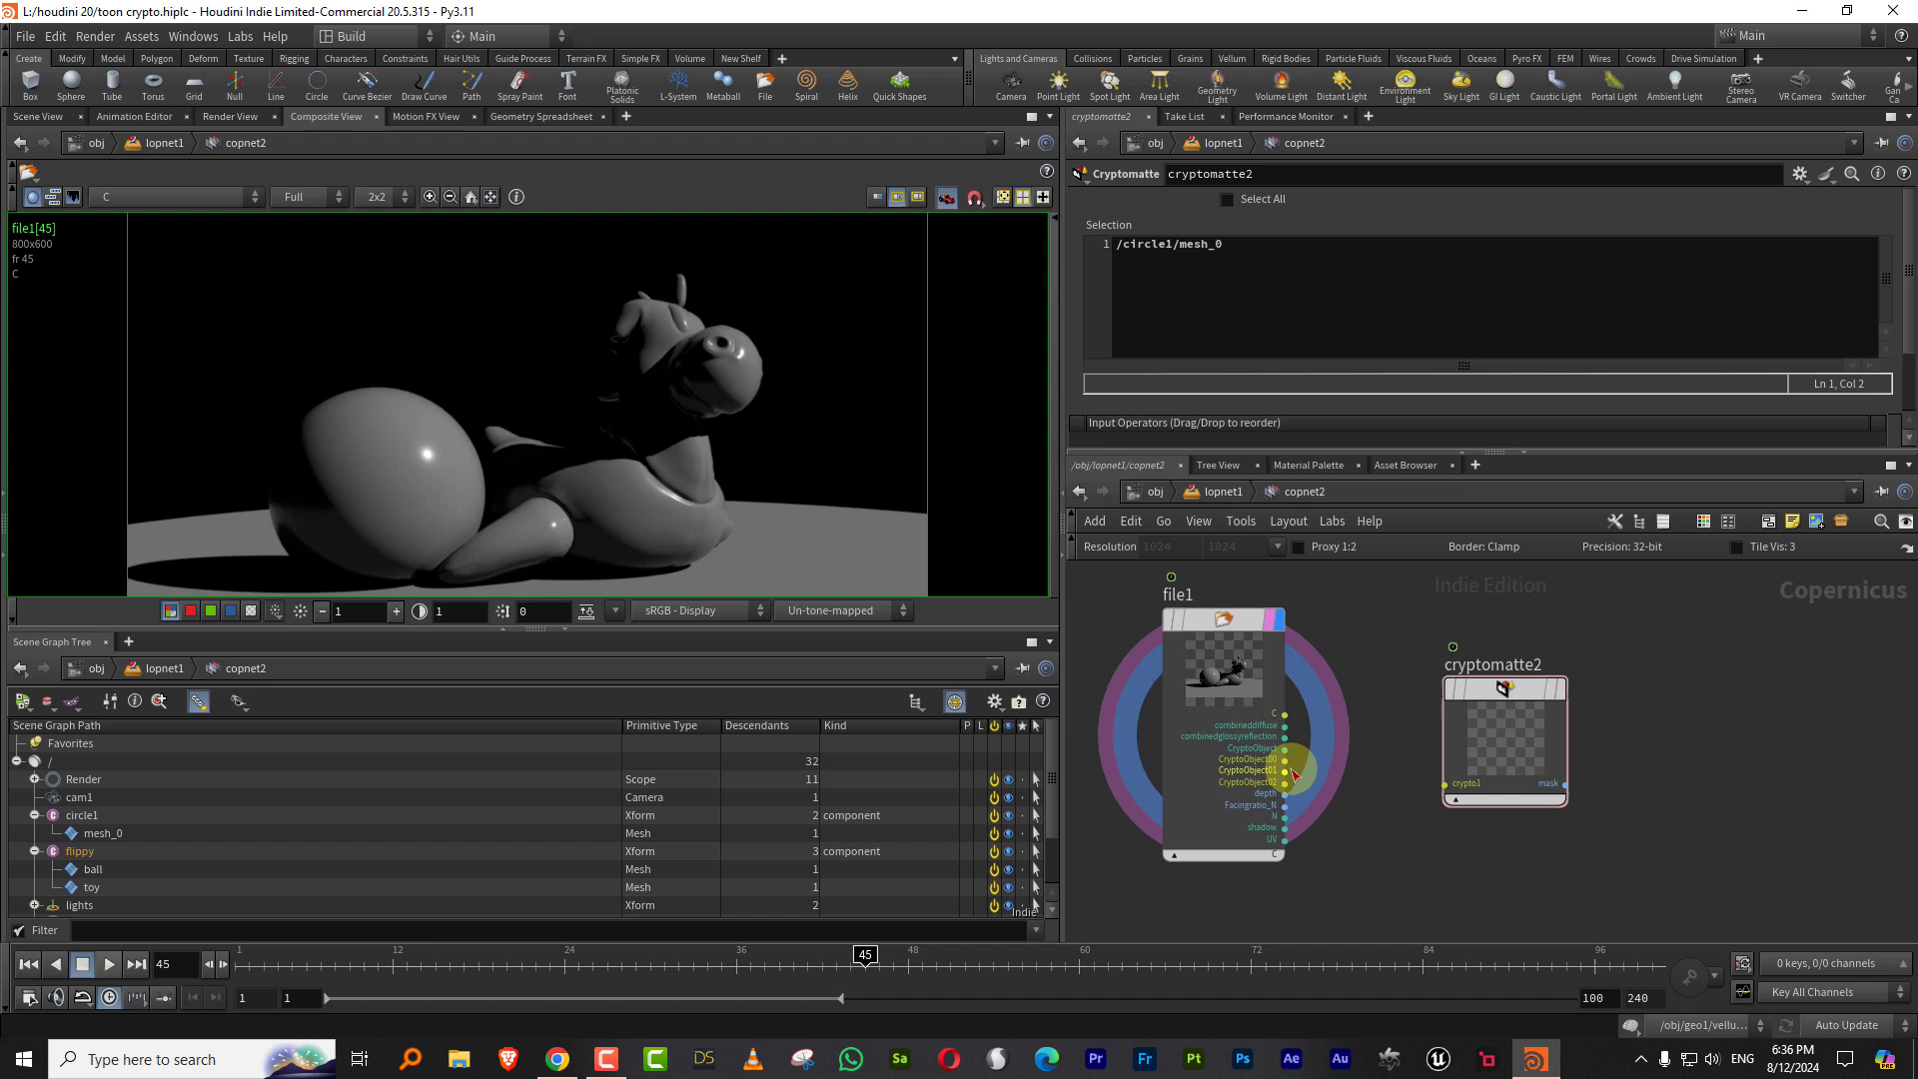
pyautogui.moveTo(1285, 759); pyautogui.dragTo(1543, 689)
pyautogui.click(1544, 690)
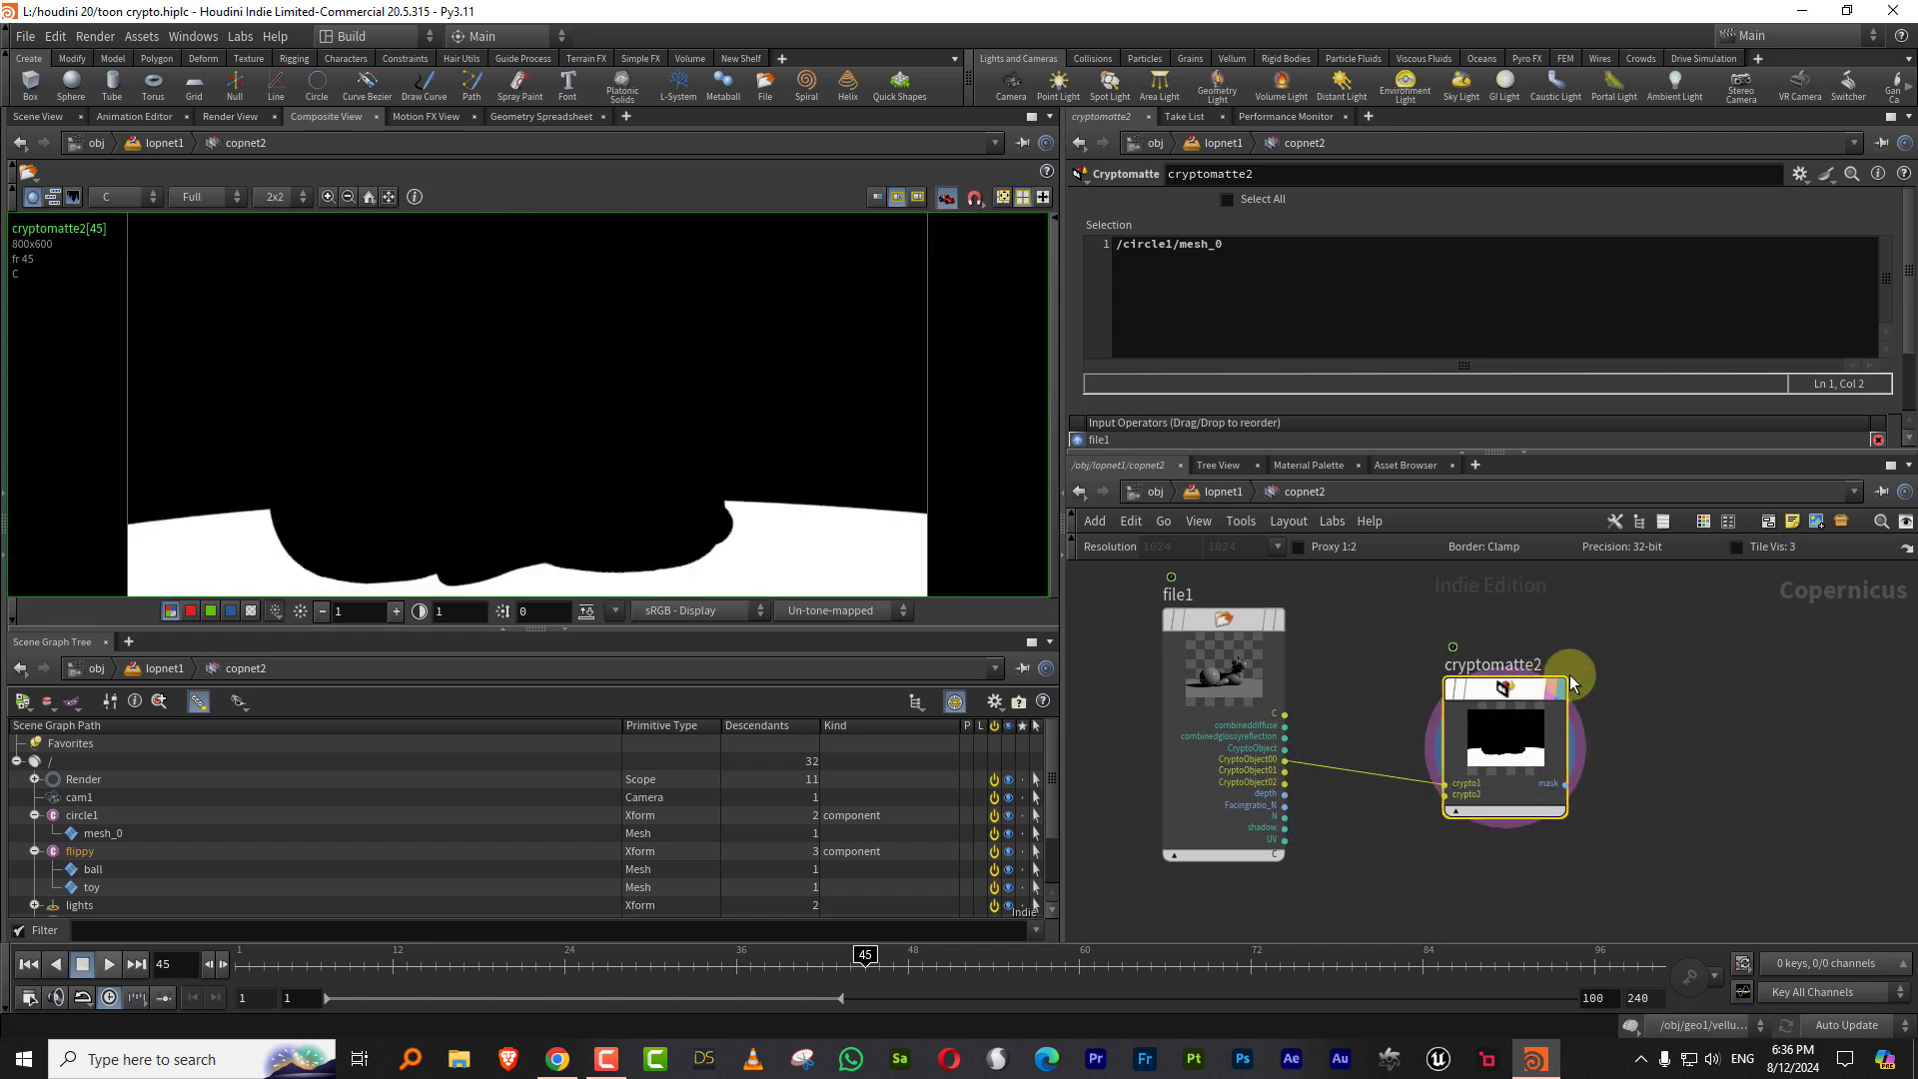
# Step: Replace cryptomatte2's selection with /flippy/ball from the Scene Graph Tree
pyautogui.click(1111, 262)
pyautogui.hotkey('ctrl', 'a')
pyautogui.press('BackSpace')
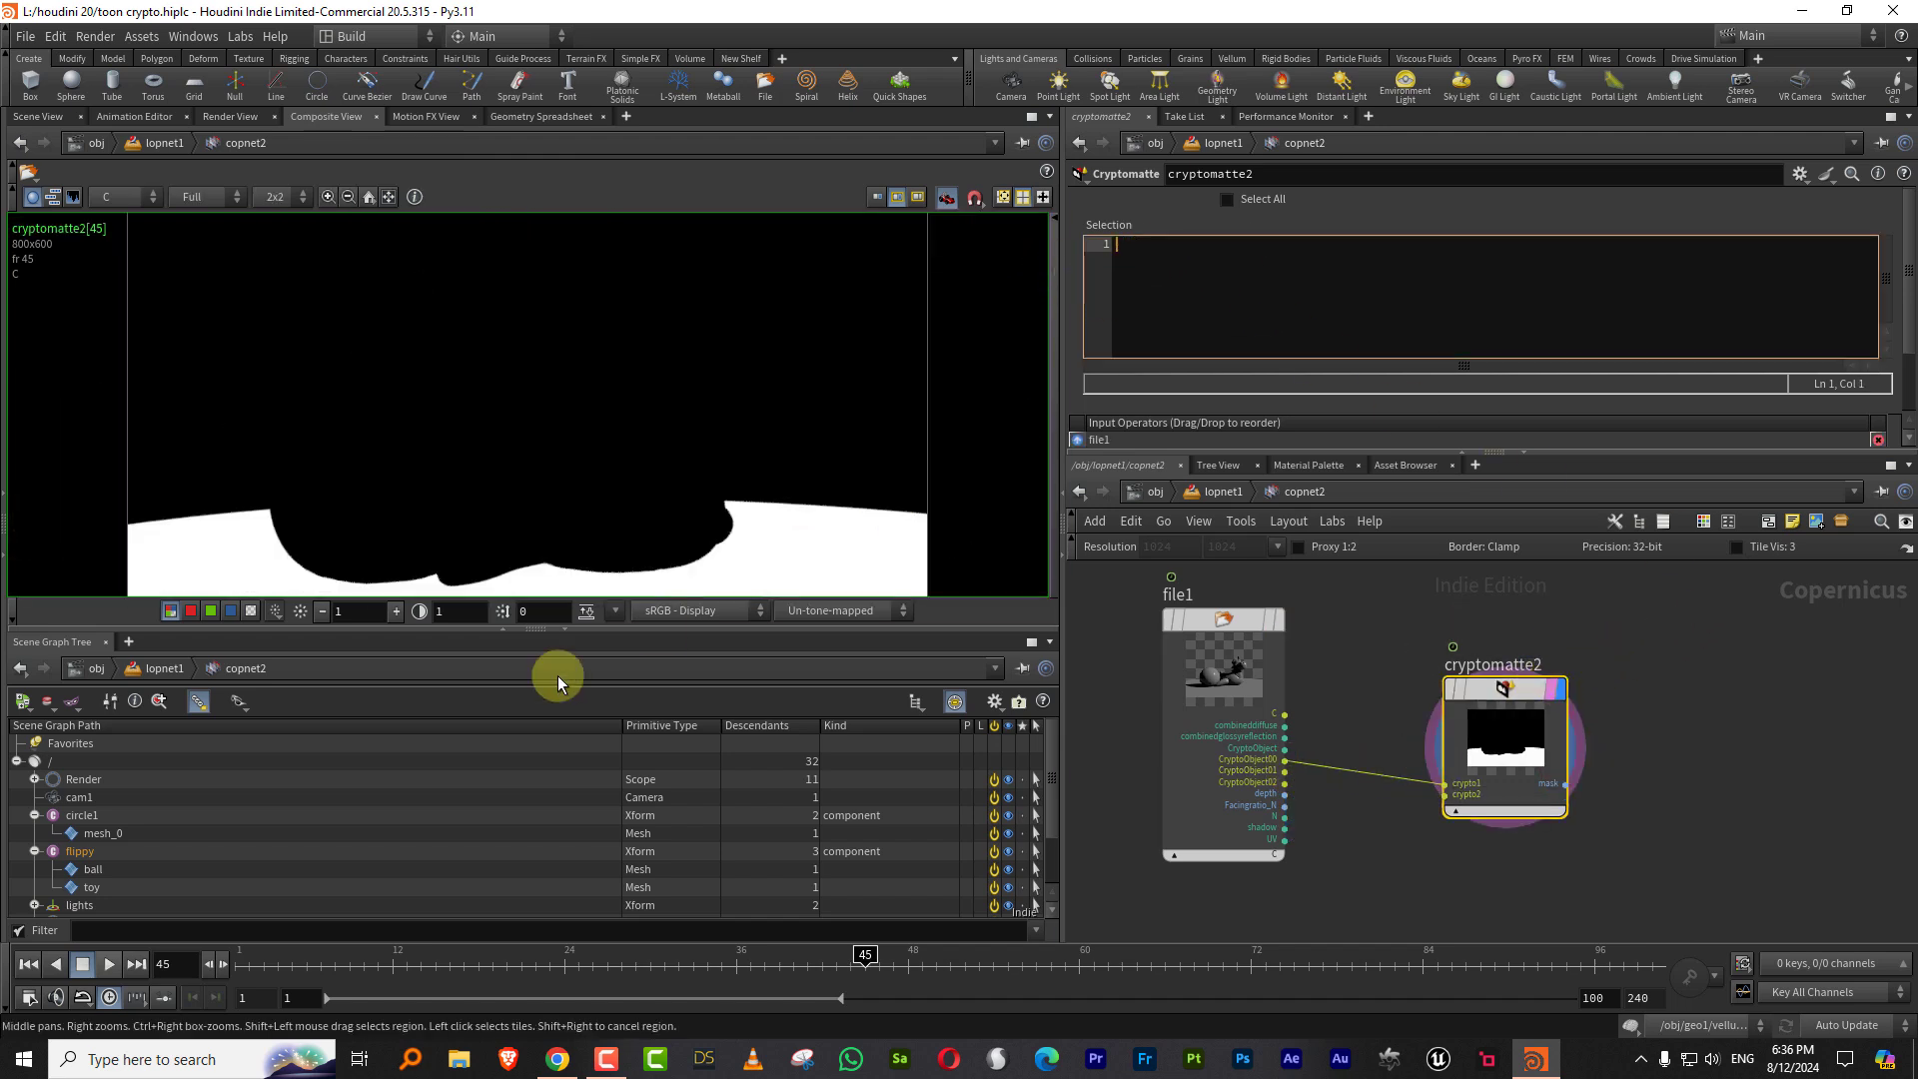
pyautogui.moveTo(107, 874); pyautogui.dragTo(1184, 280)
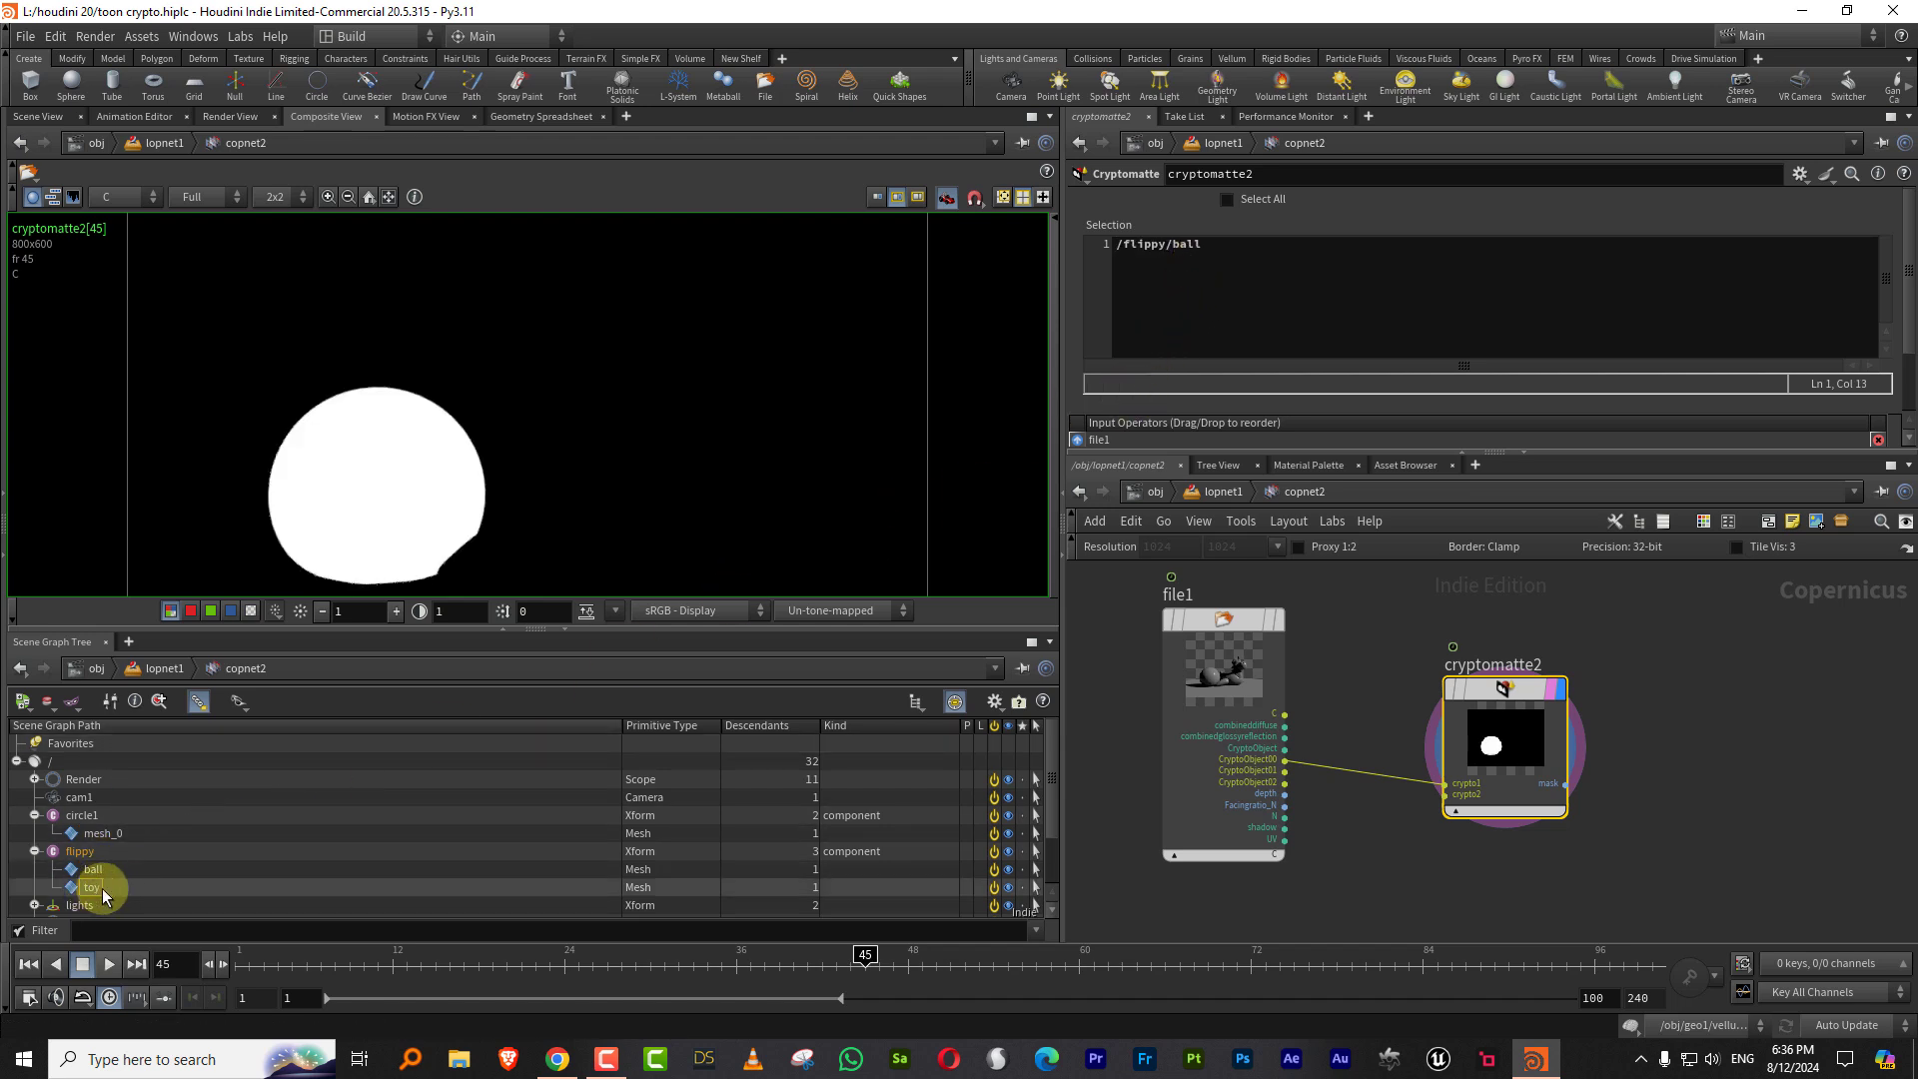
# Step: Add /flippy/toy to cryptomatte2's selection, separated from /flippy/ball by a comma
pyautogui.moveTo(99, 888); pyautogui.dragTo(1265, 266)
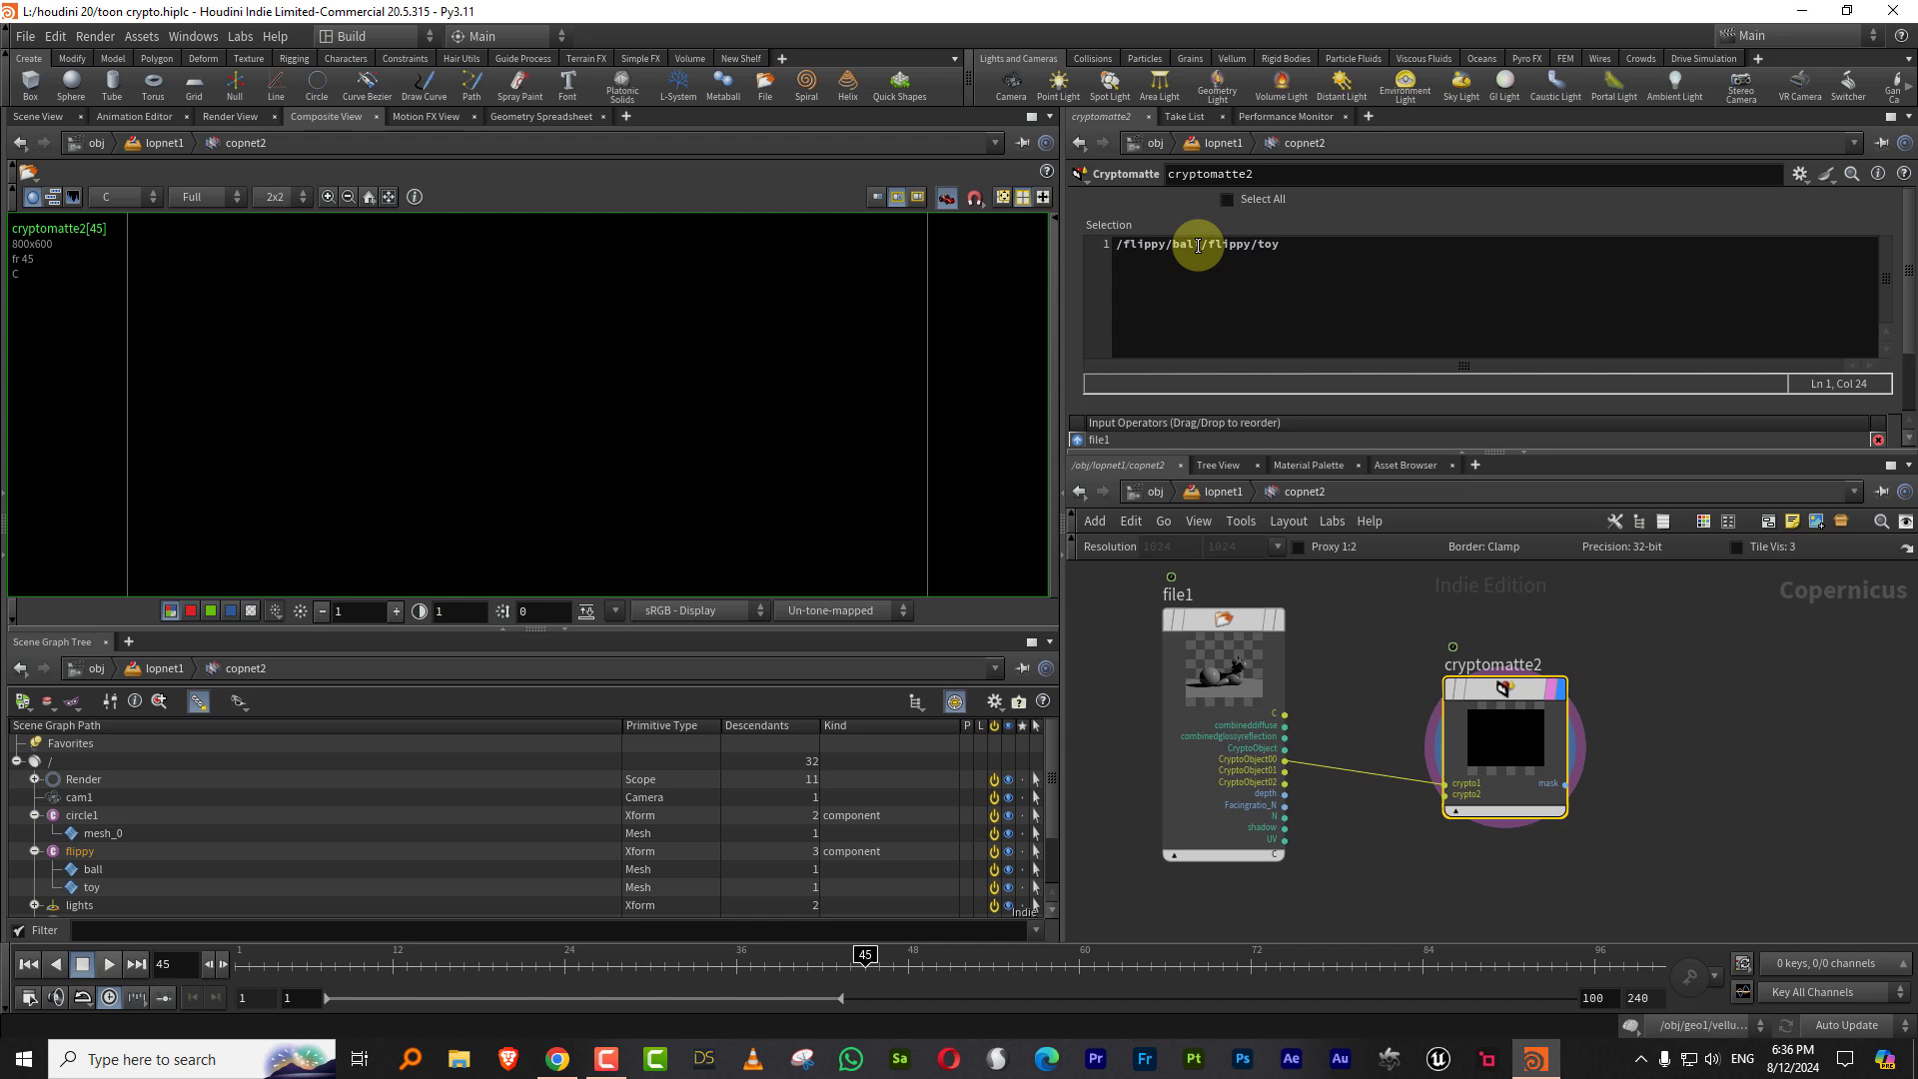
pyautogui.click(1337, 652)
pyautogui.click(1328, 245)
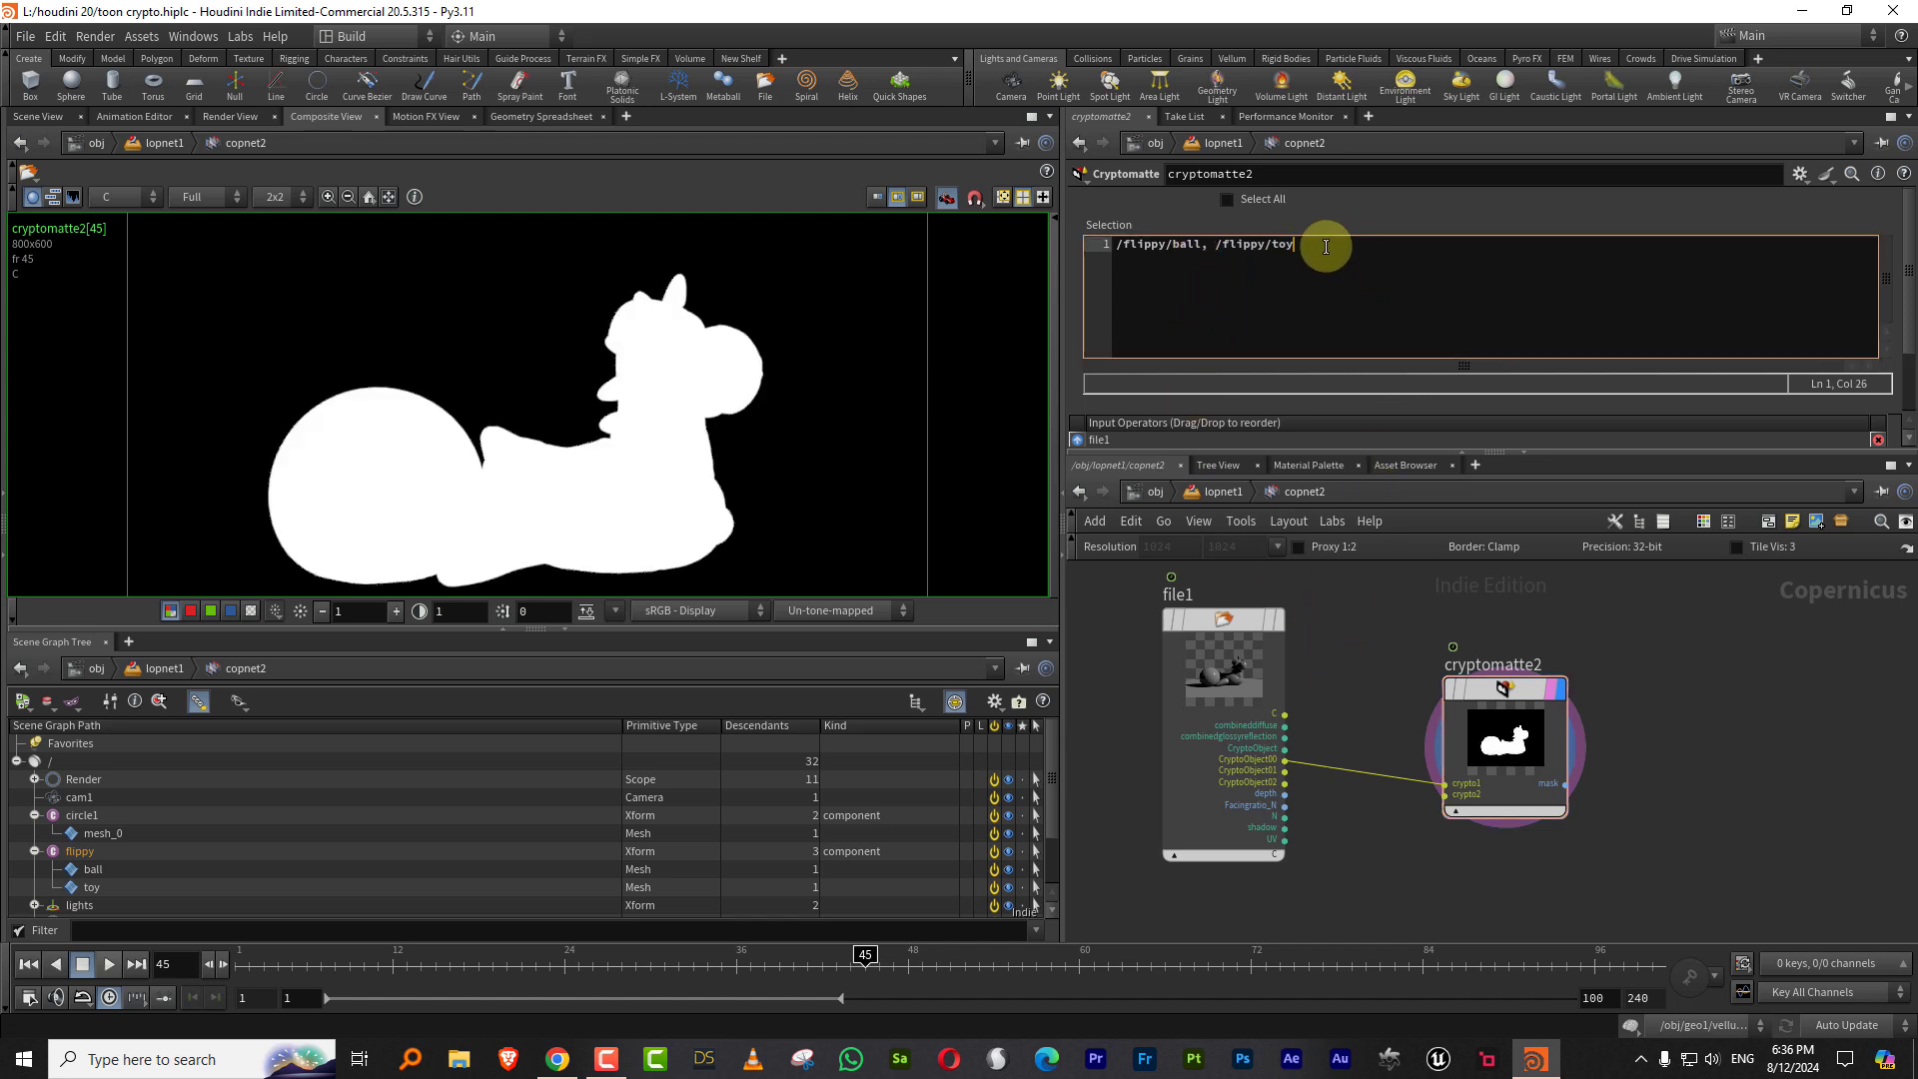
# Step: Try /circle1/mesh_0 as a third comma-separated entry in cryptomatte2's selection, and undo that addition
pyautogui.write(',')
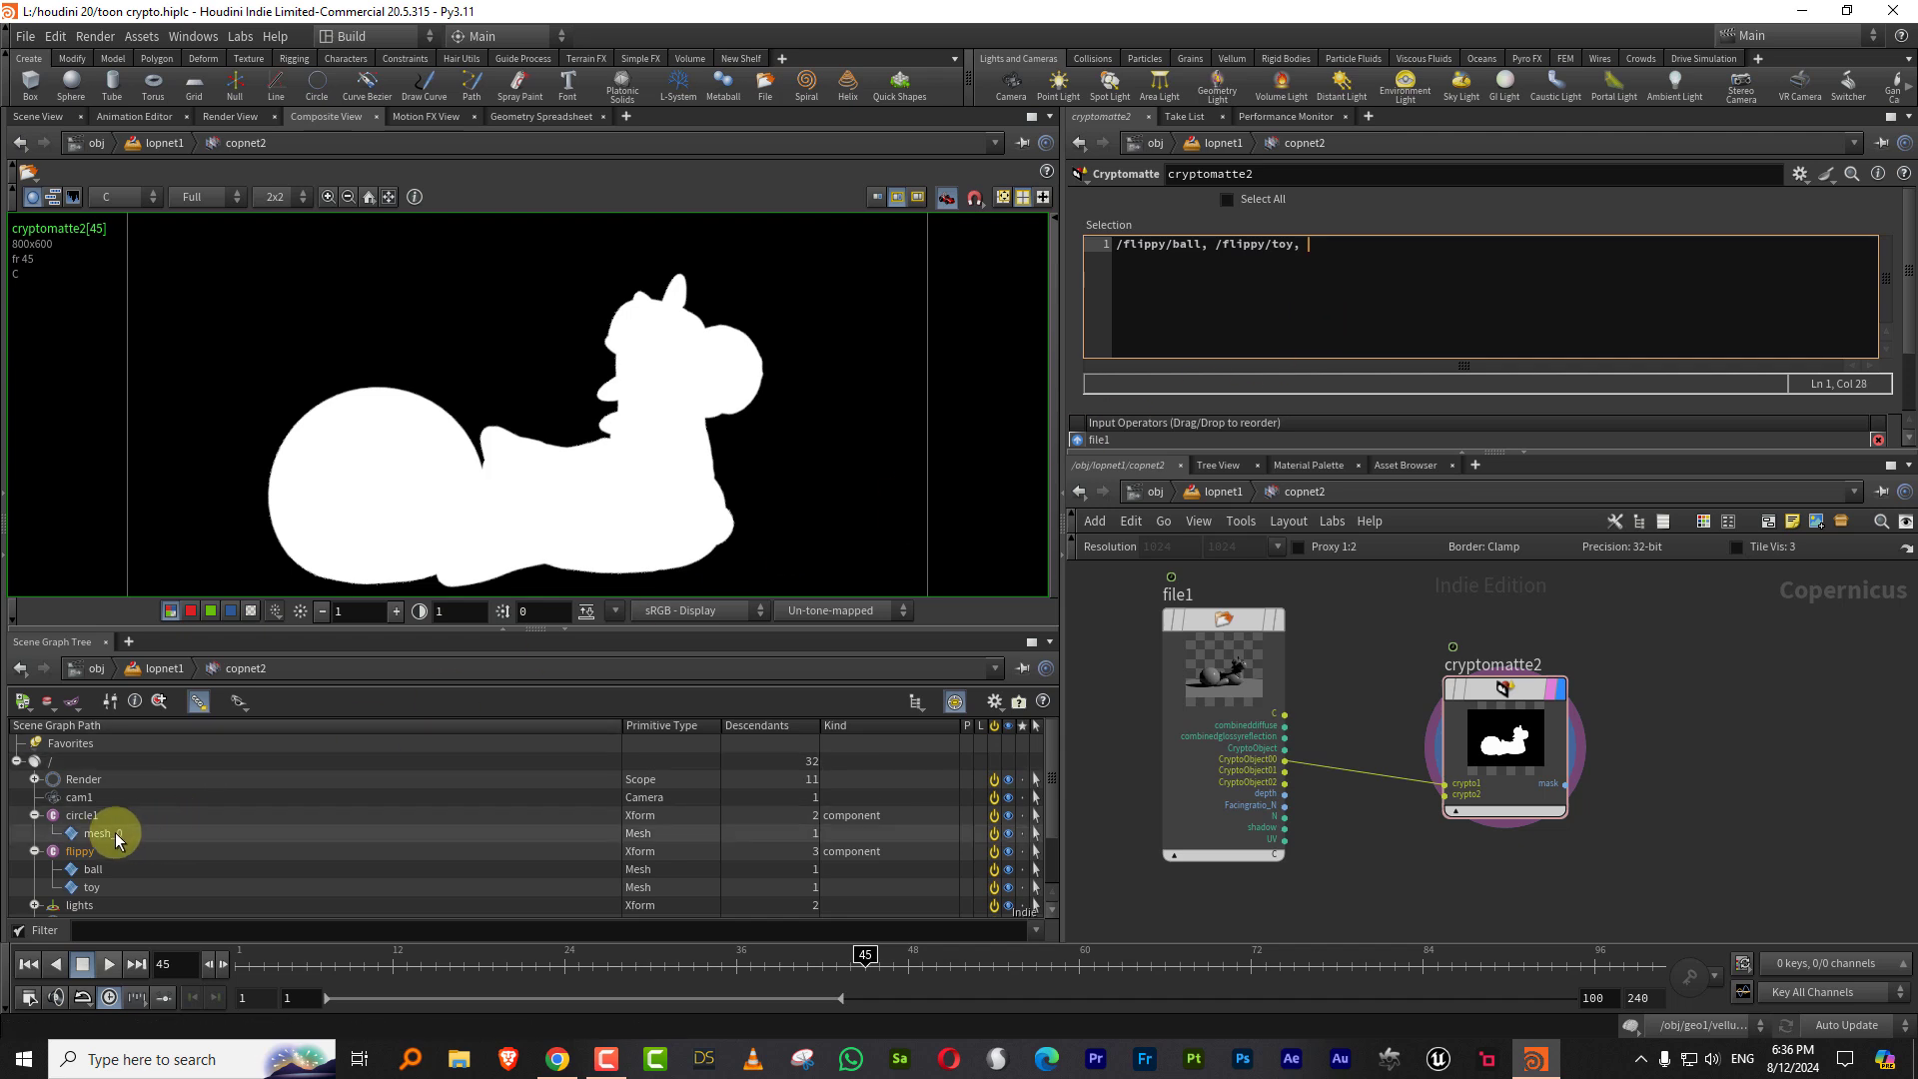
pyautogui.moveTo(116, 835); pyautogui.dragTo(1434, 256)
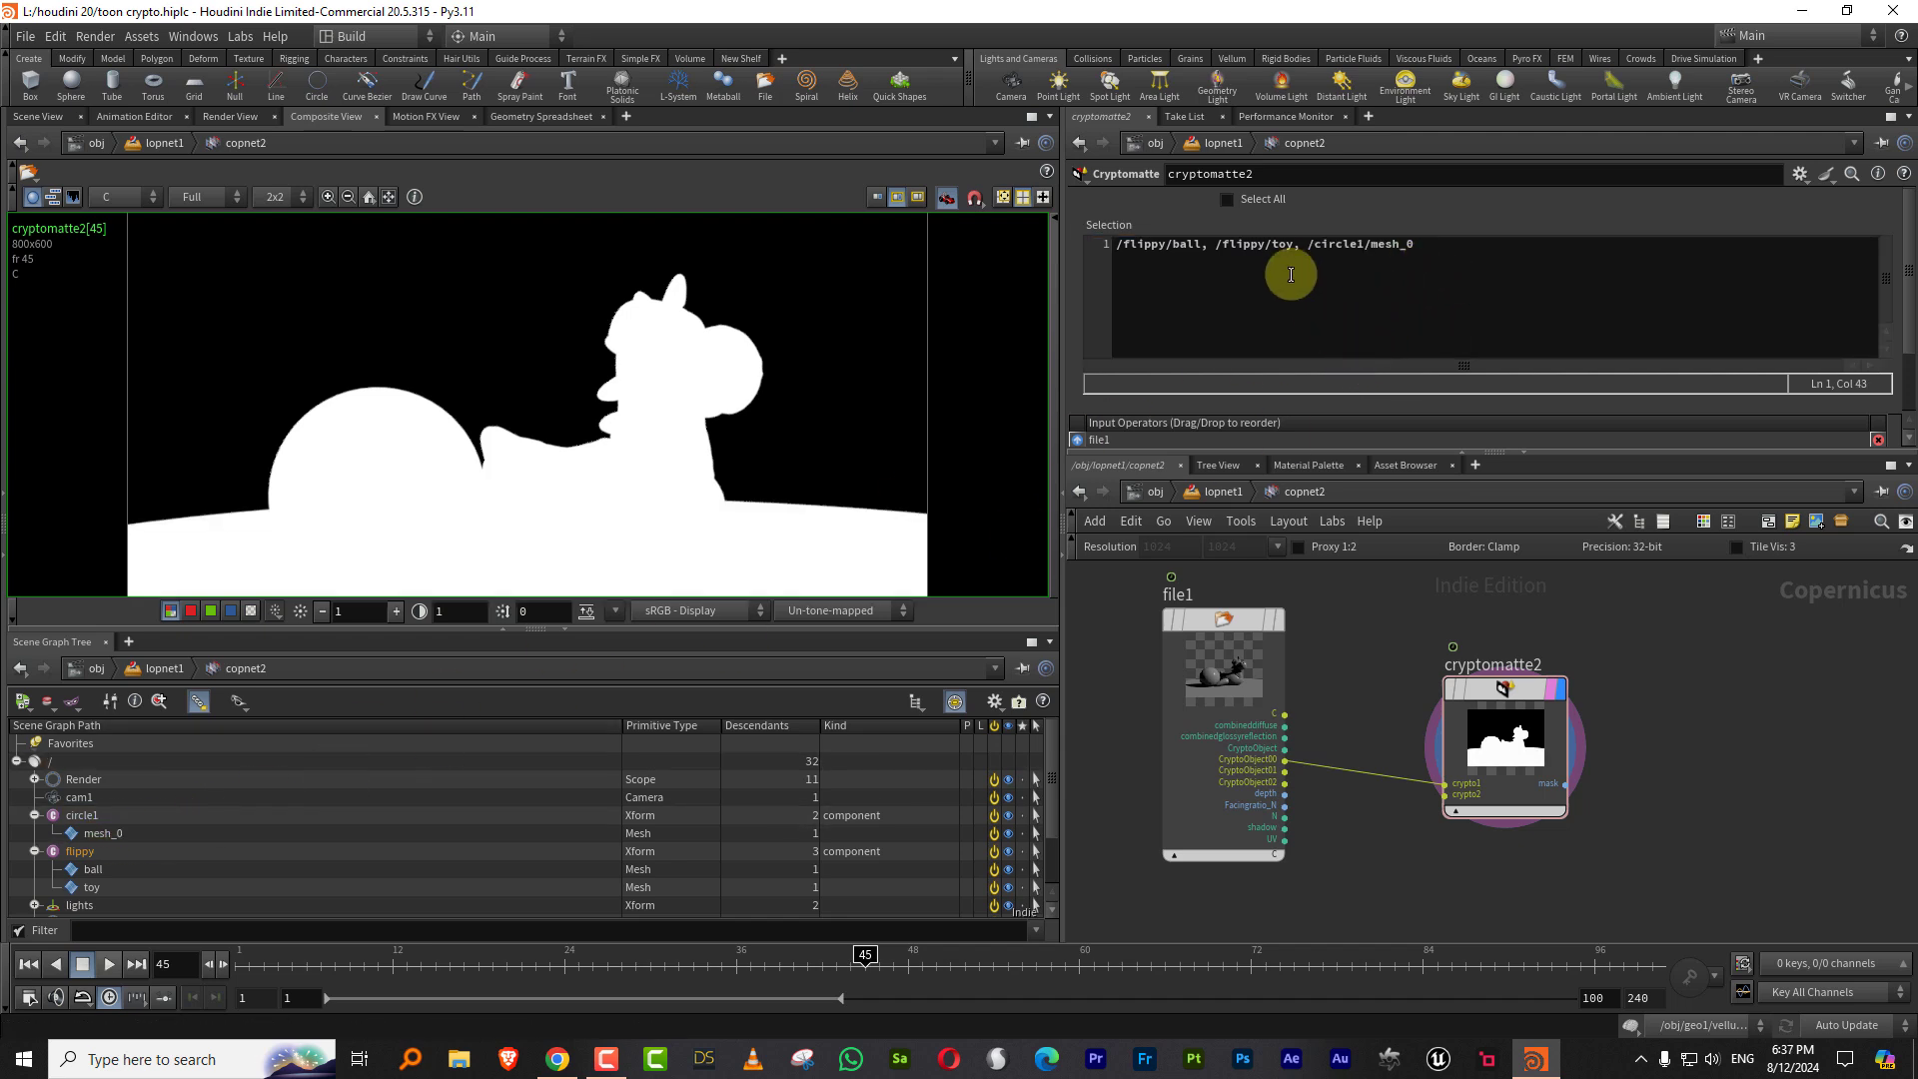
pyautogui.hotkey('ctrl', 'z')
# Step: Select both the file1 and cryptomatte2 nodes, and dismiss the Houdini fatal error dialog
pyautogui.moveTo(1599, 724); pyautogui.dragTo(1481, 836, button='middle')
pyautogui.moveTo(1556, 703); pyautogui.dragTo(1534, 723, button='right')
pyautogui.scroll(-2, 1534, 722)
pyautogui.moveTo(1591, 678); pyautogui.dragTo(1265, 839)
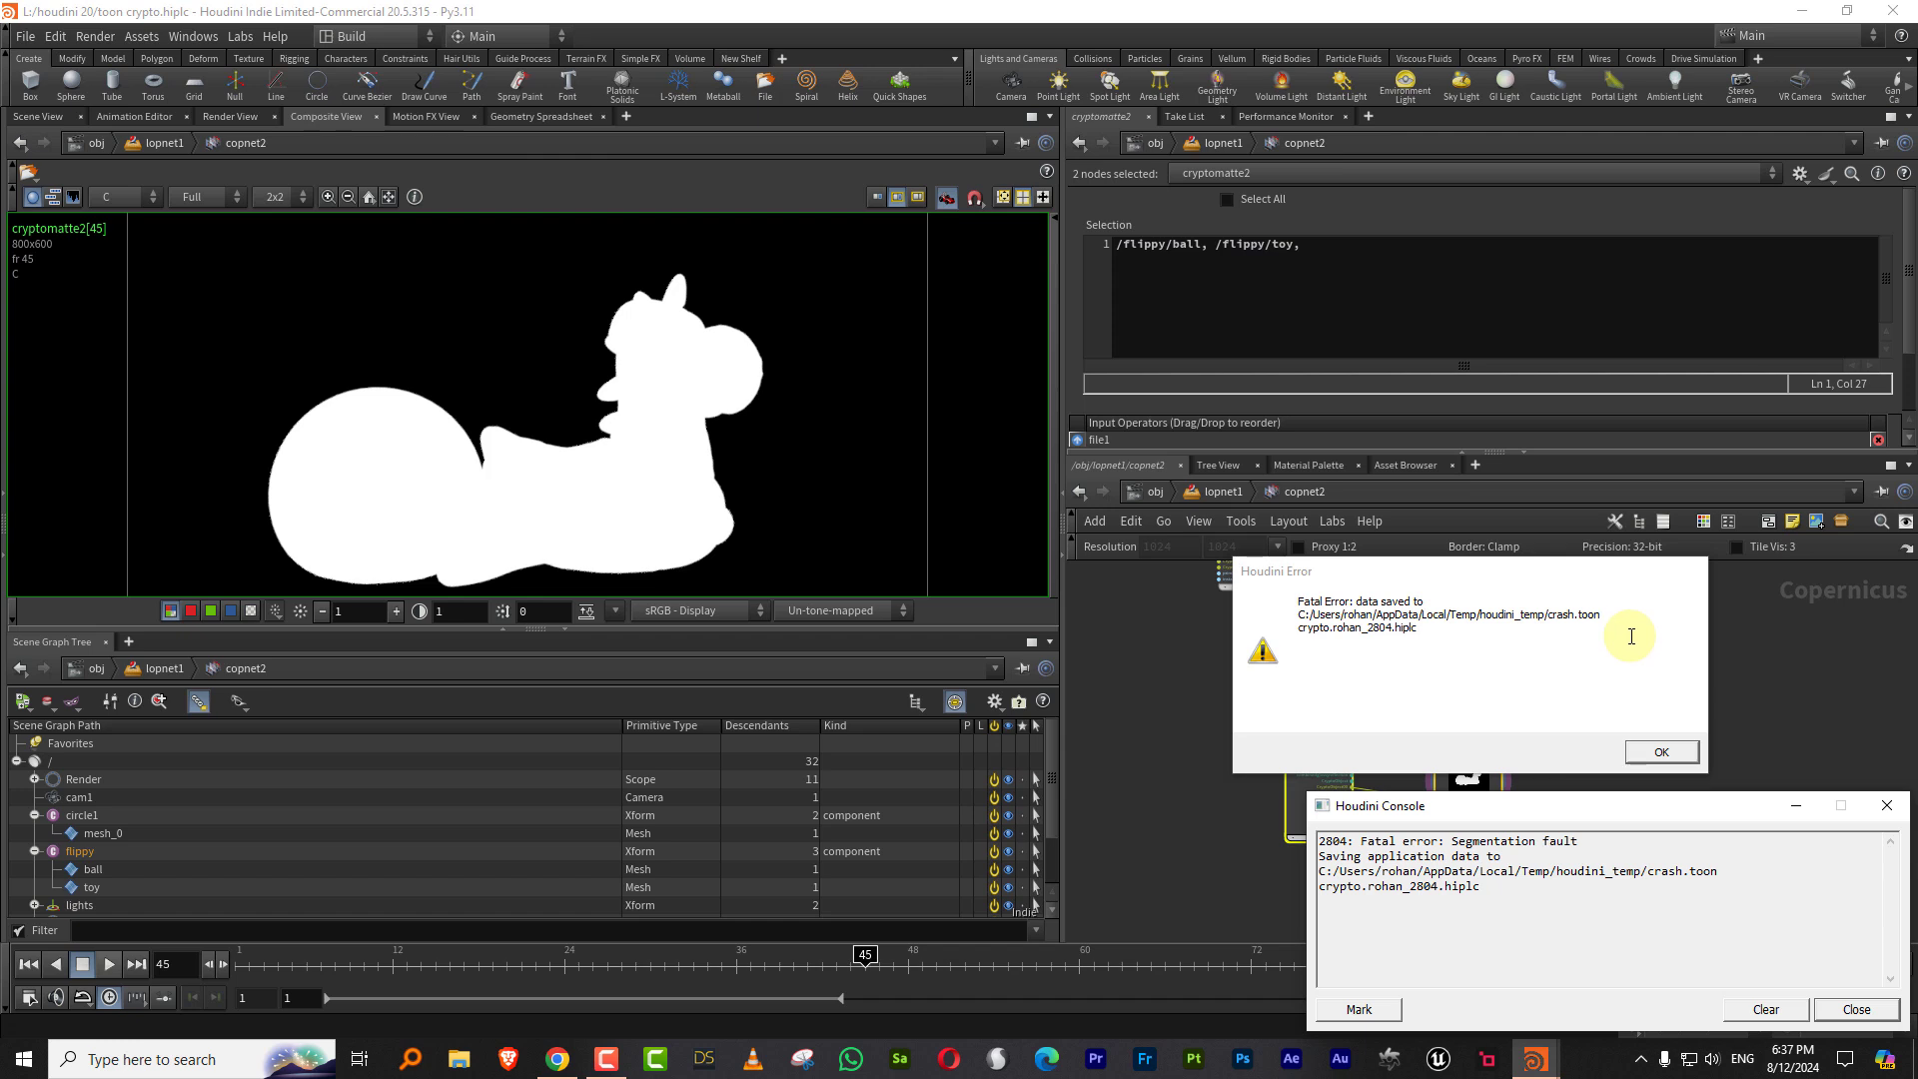
pyautogui.click(1660, 751)
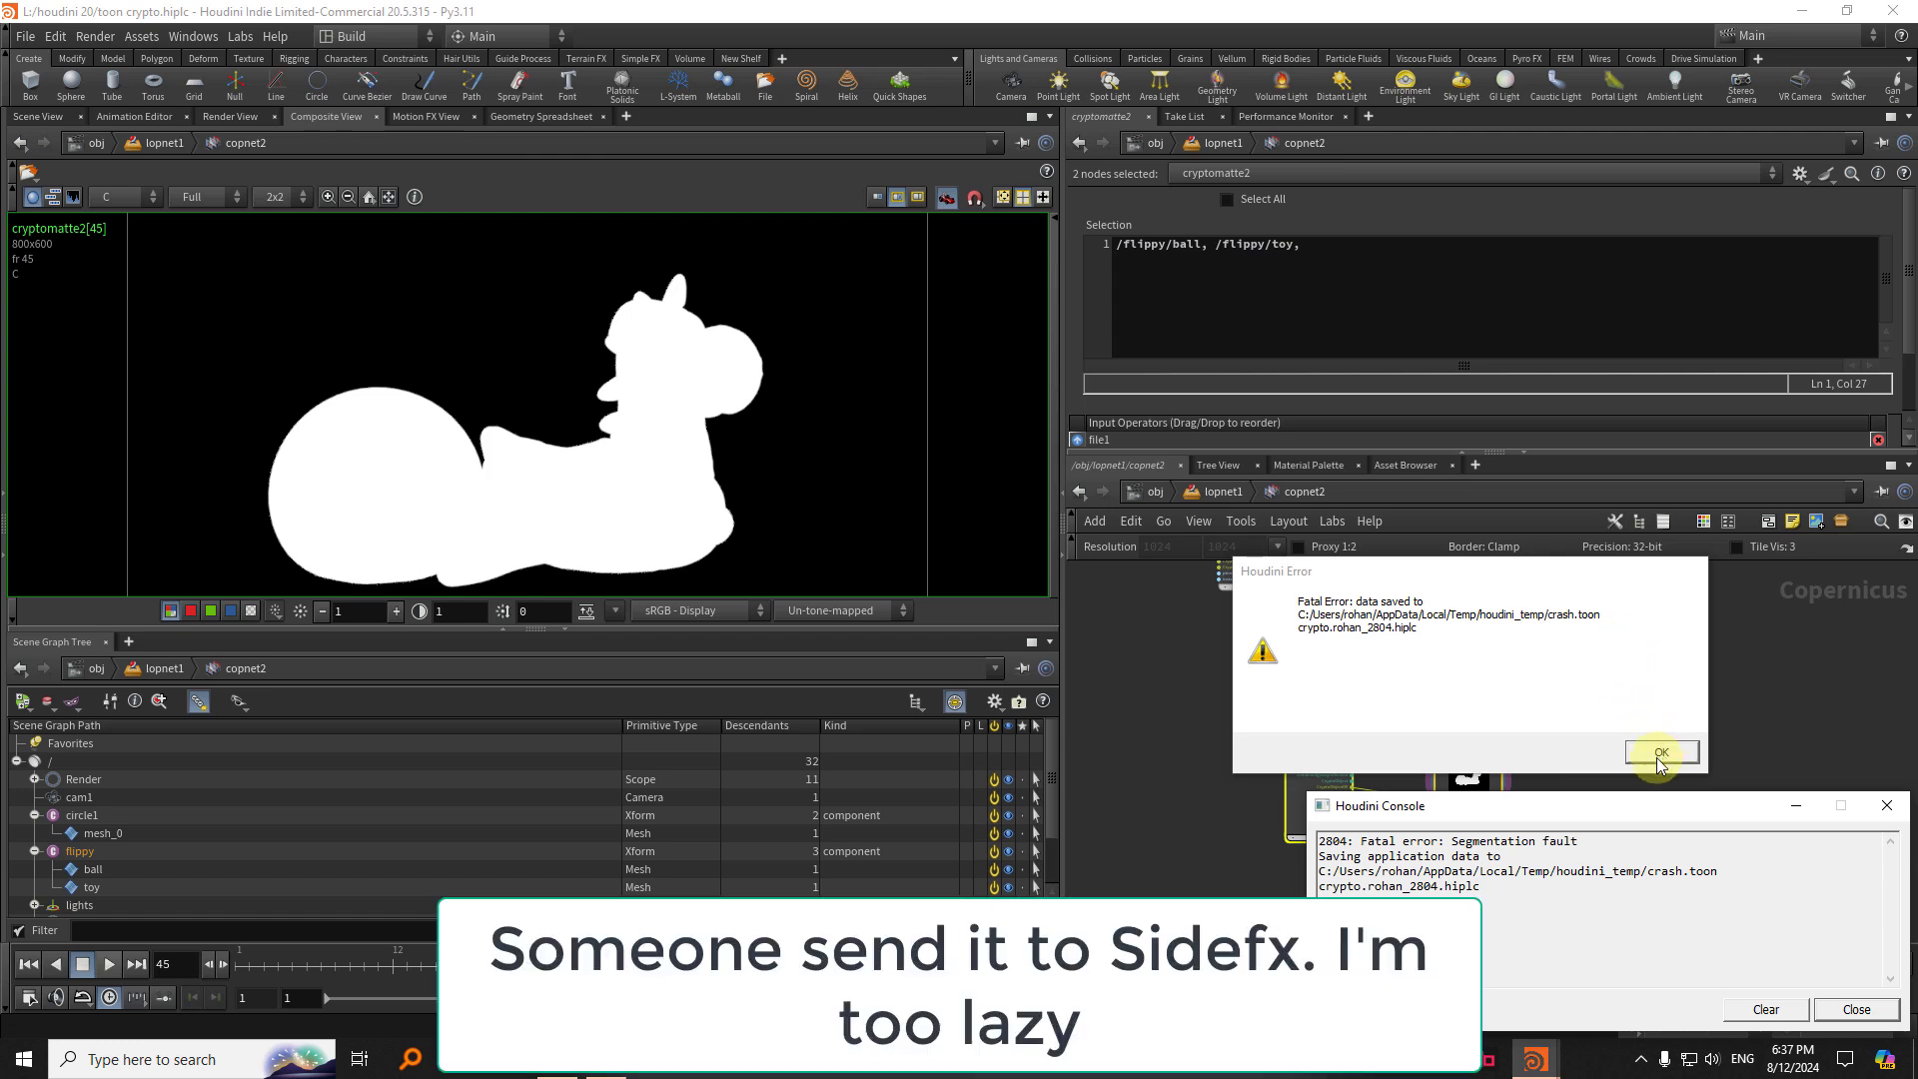